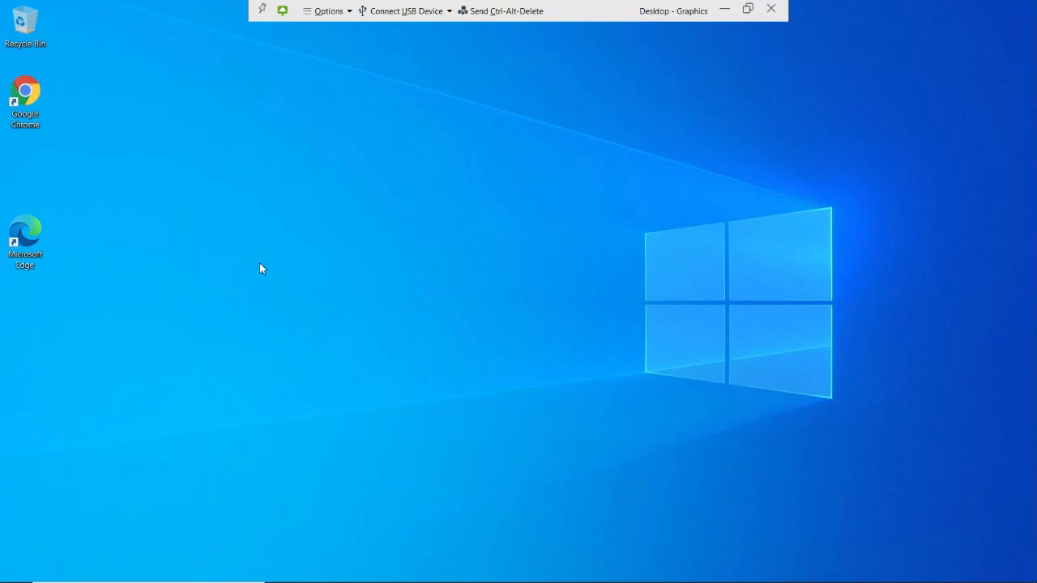
Launch SOLIDWORKS 2020 and accept its license agreement
left_click(163, 570)
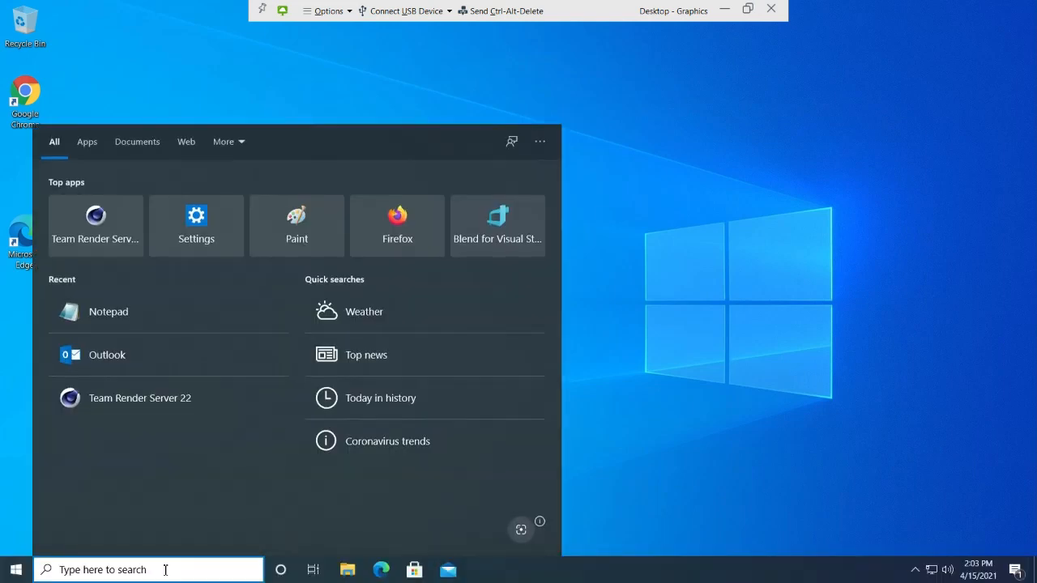
type("solidworks")
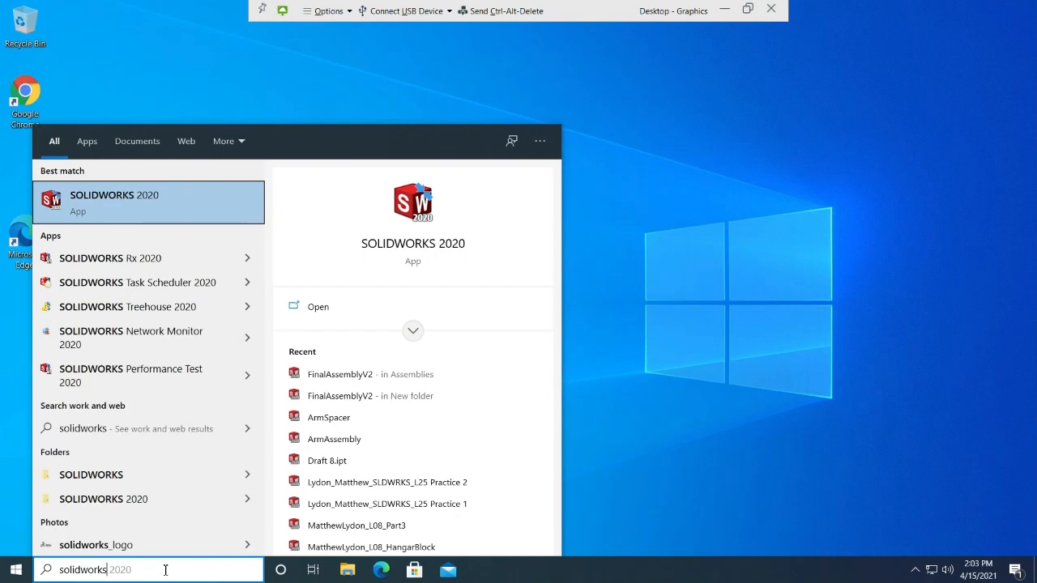
key("Return")
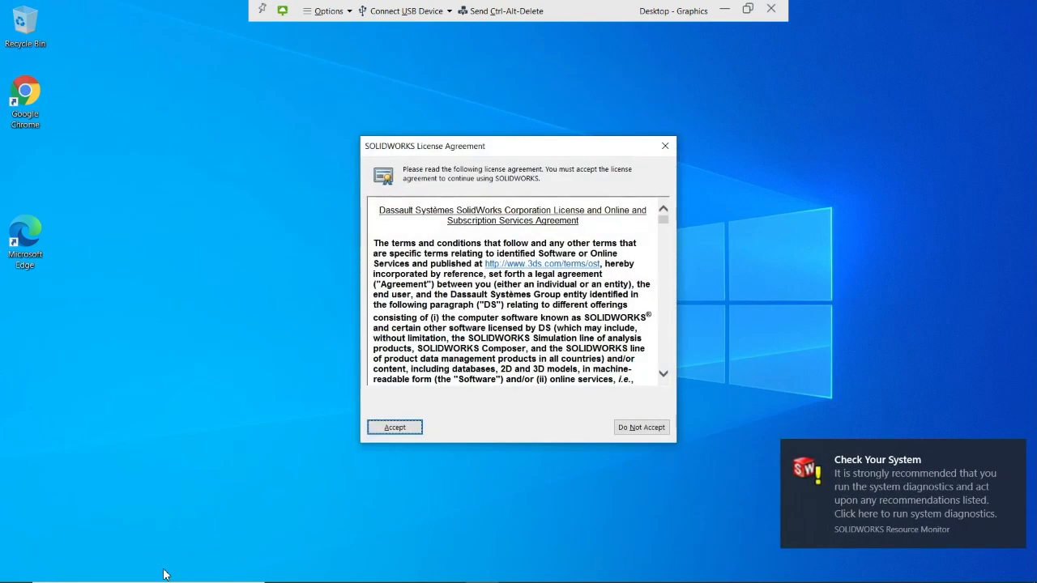
key("Return")
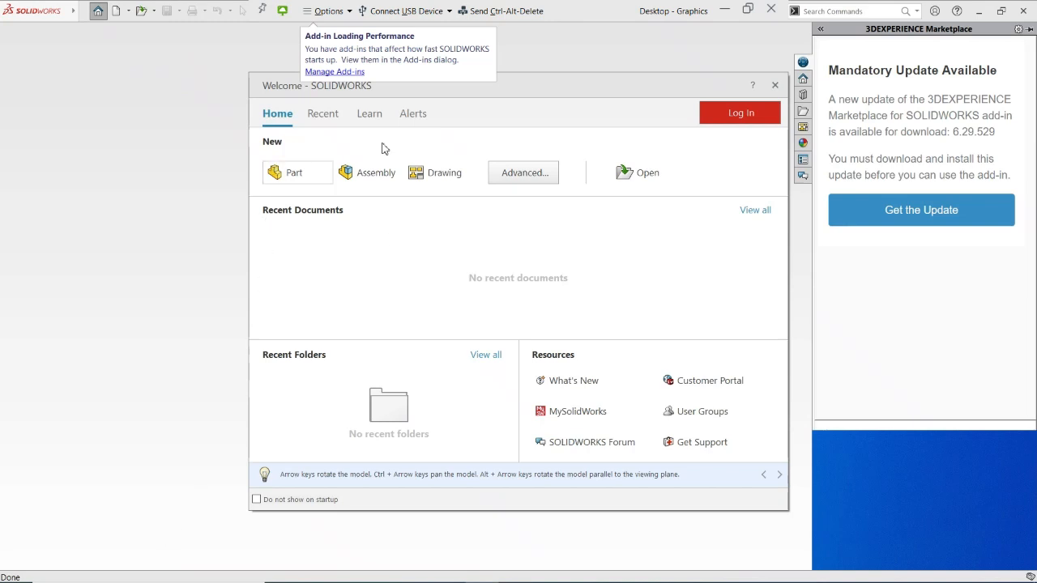
Create a new part with IPS (inch, pound, second) units and the ANSI dimension standard
left_click(293, 173)
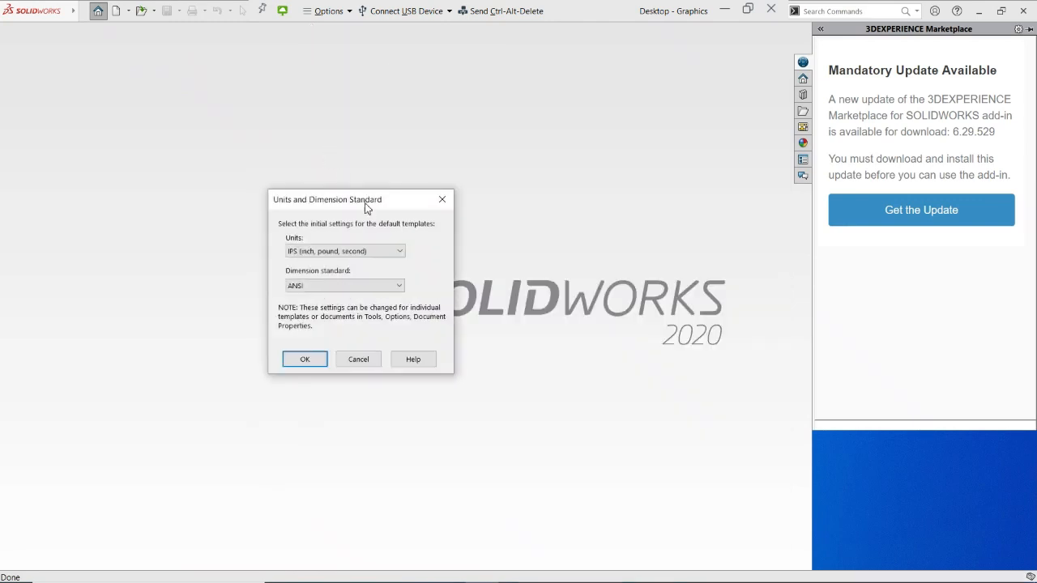
left_click_drag(368, 205, 306, 136)
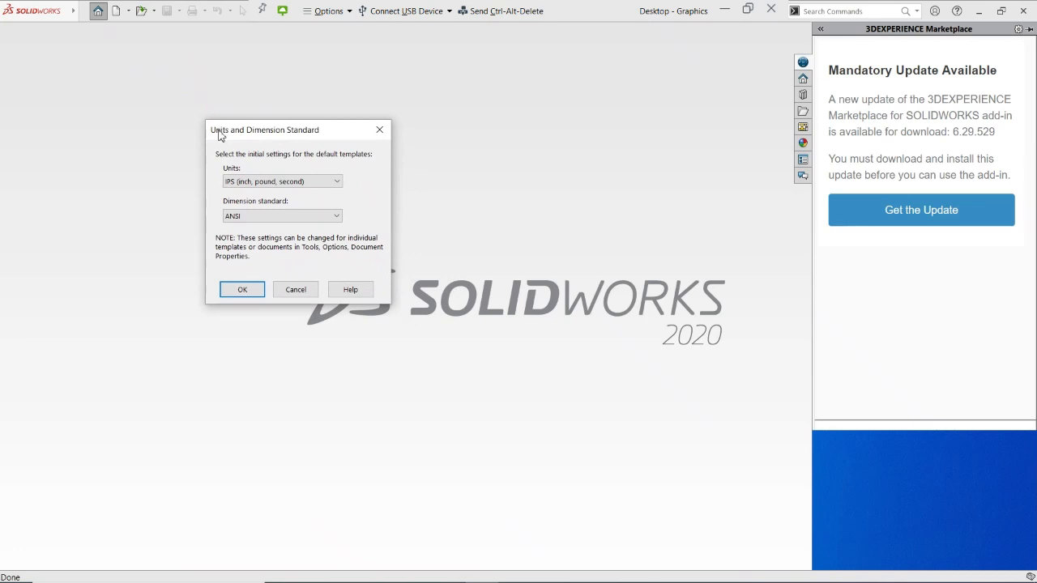
left_click_drag(212, 131, 225, 132)
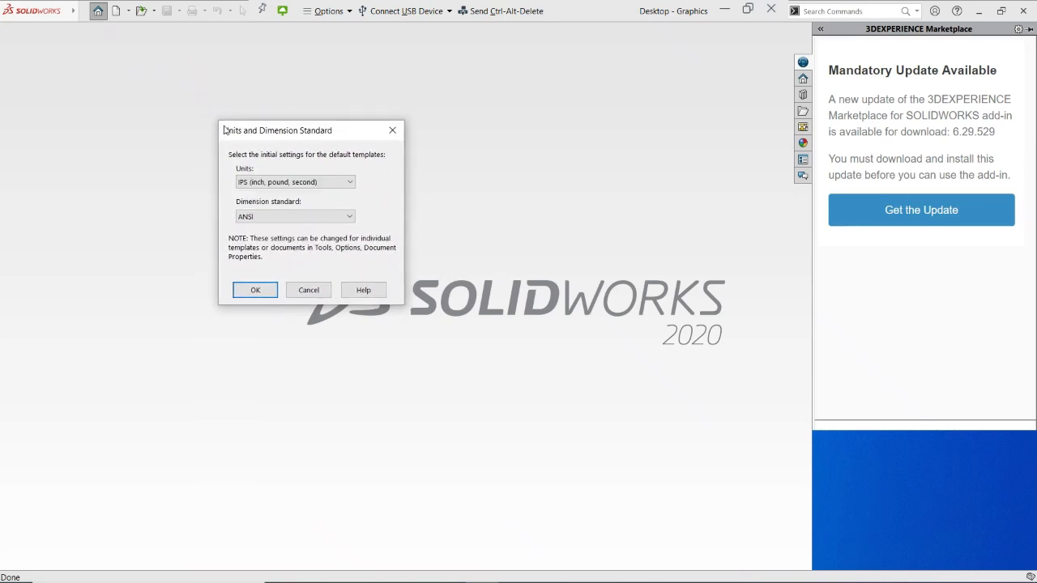
left_click(349, 217)
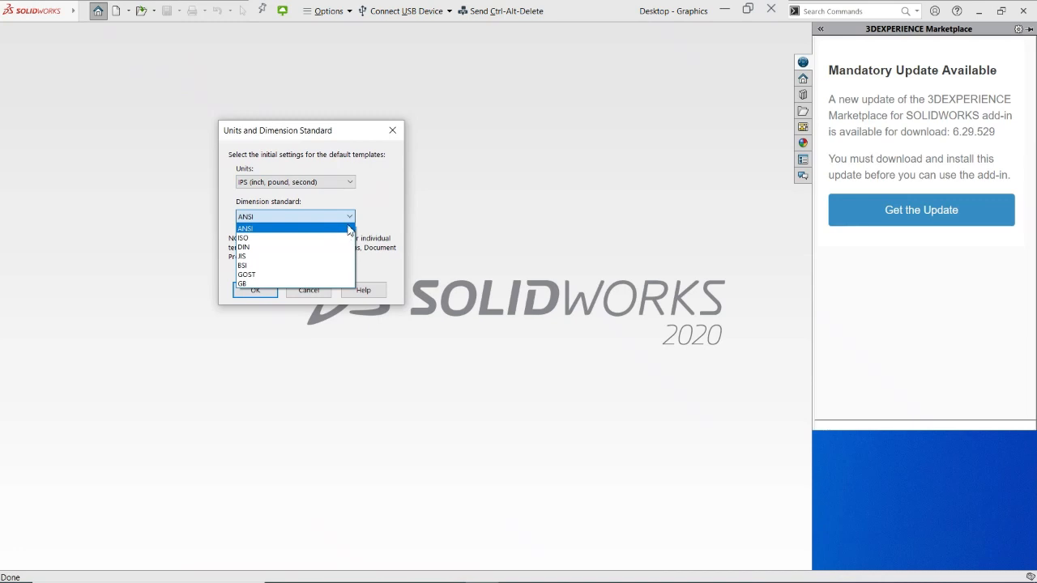
left_click(346, 175)
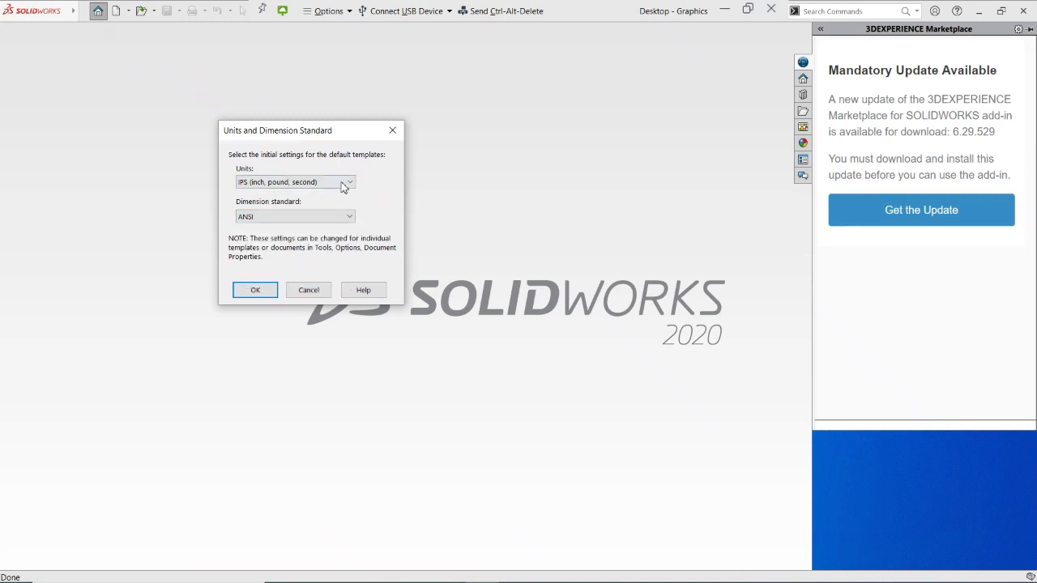
left_click(346, 182)
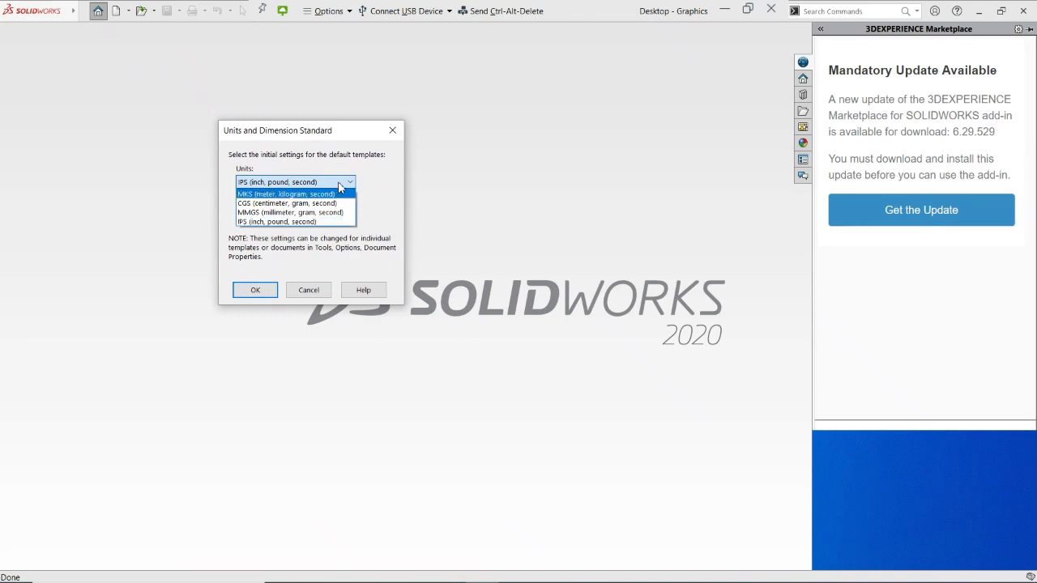
left_click(287, 222)
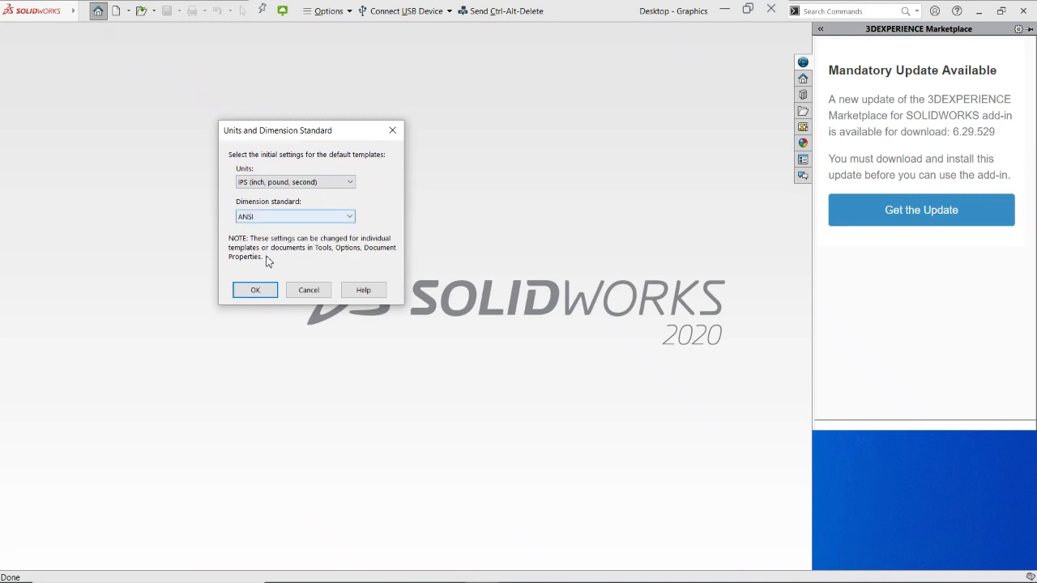
left_click(255, 295)
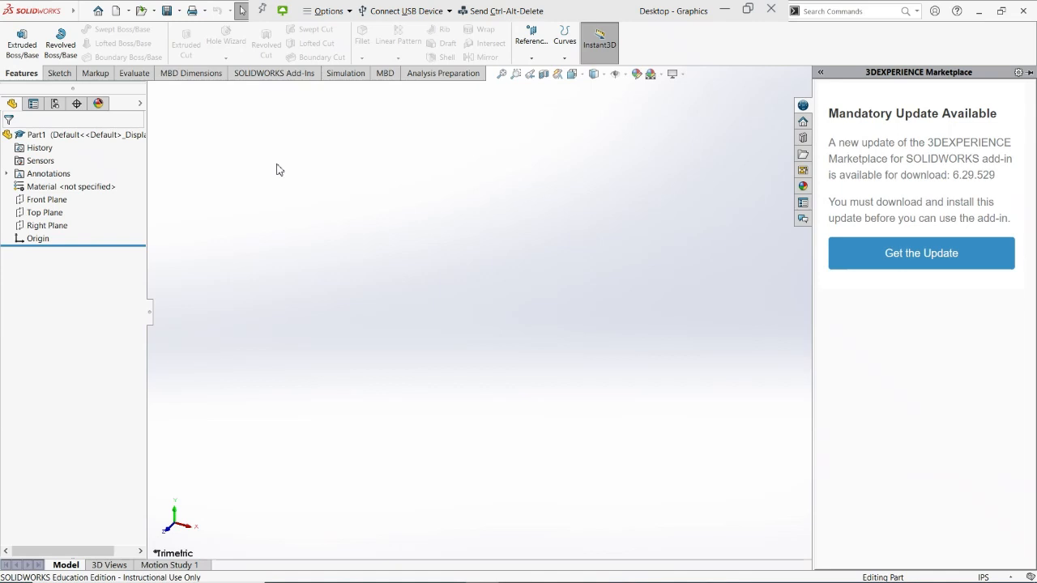
Start a new sketch on the Top Plane
left_click(34, 211)
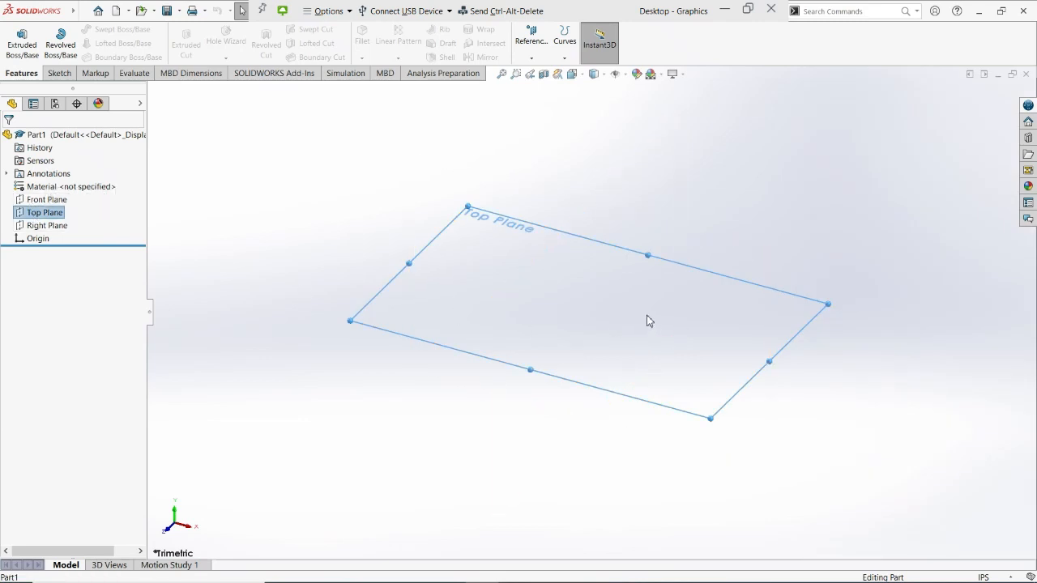
left_click_drag(575, 298, 573, 145)
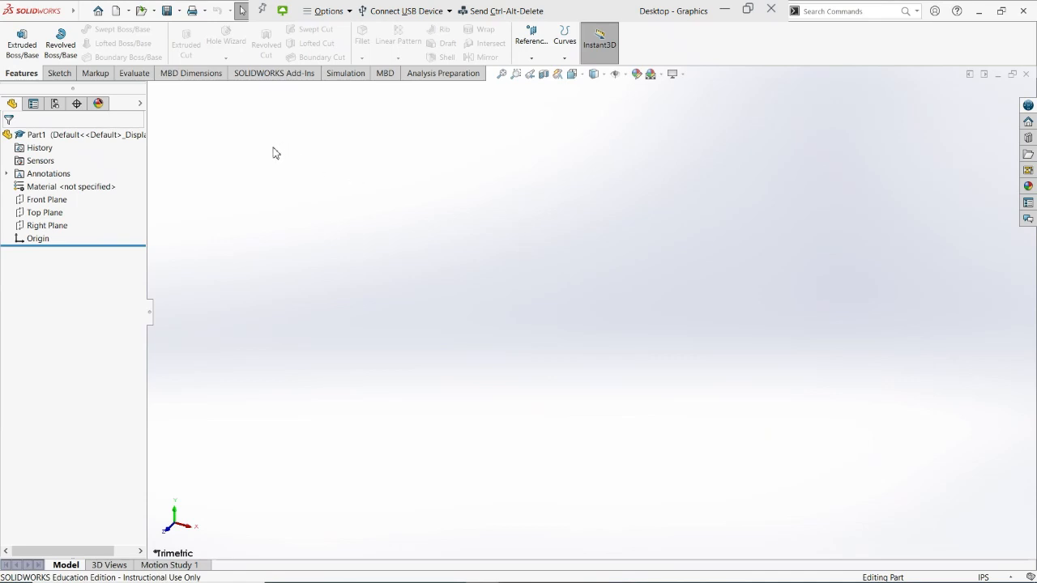
left_click(58, 74)
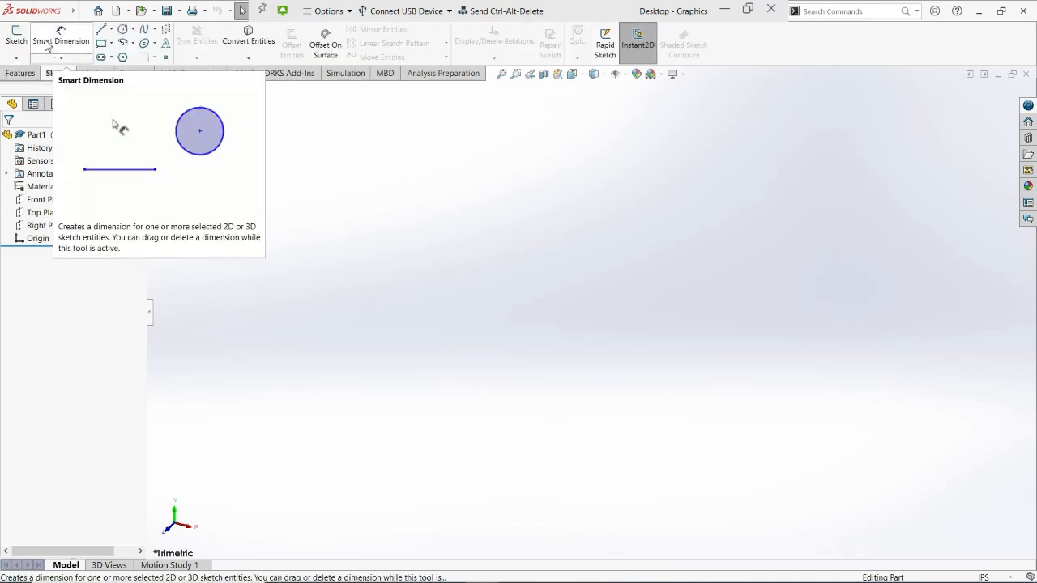
left_click(40, 214)
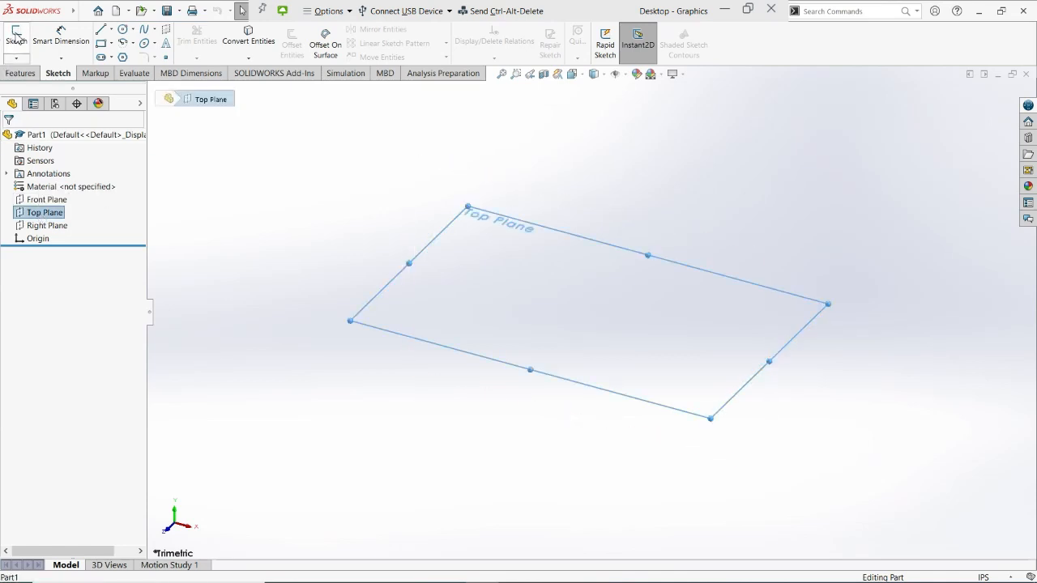
left_click(16, 36)
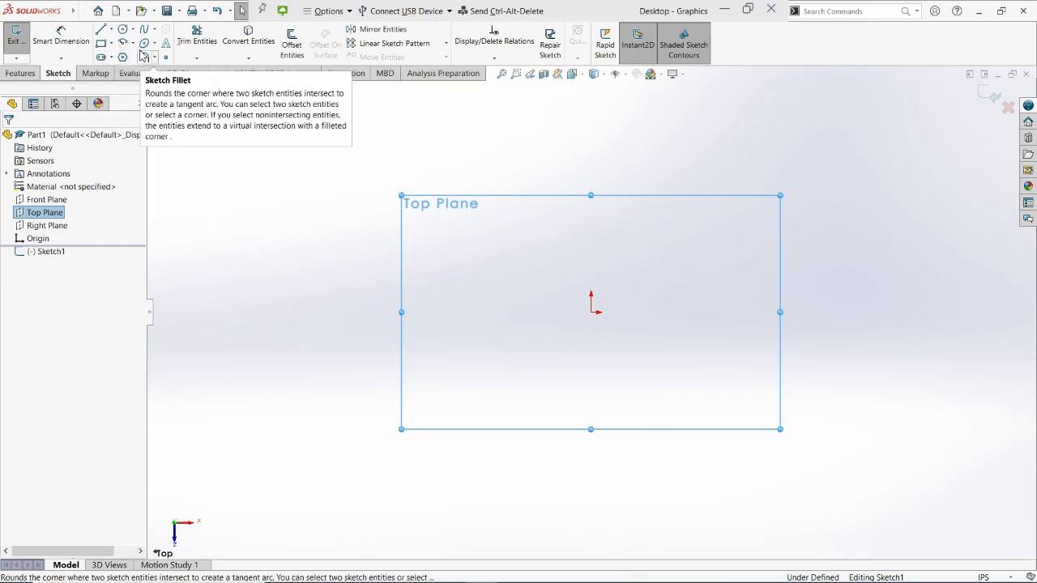
Sketch a closed rectangle from four lines with one corner at the origin, about 2.48 in wide and 1.79 in high
left_click(101, 29)
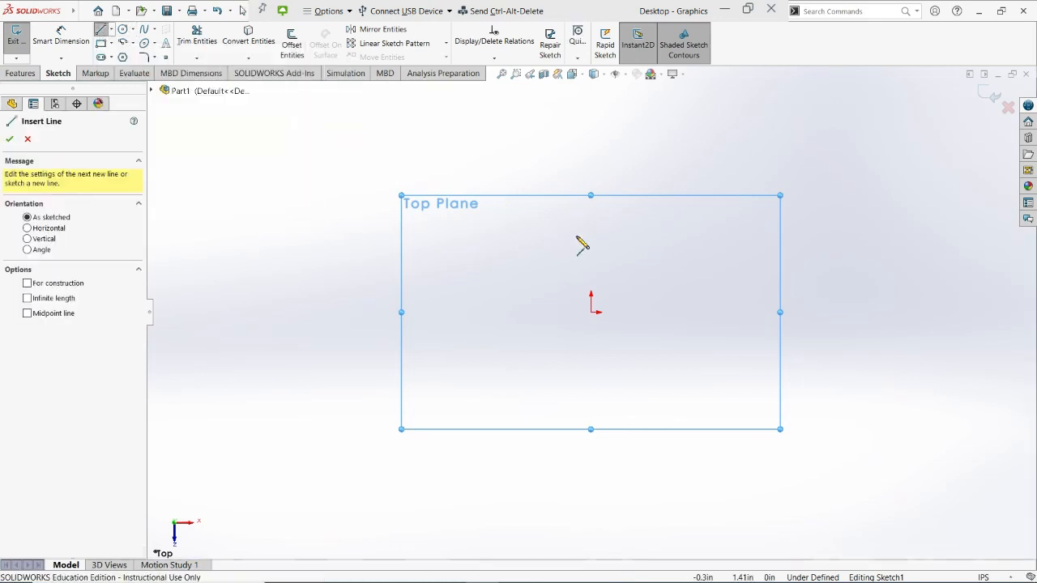
left_click(591, 217)
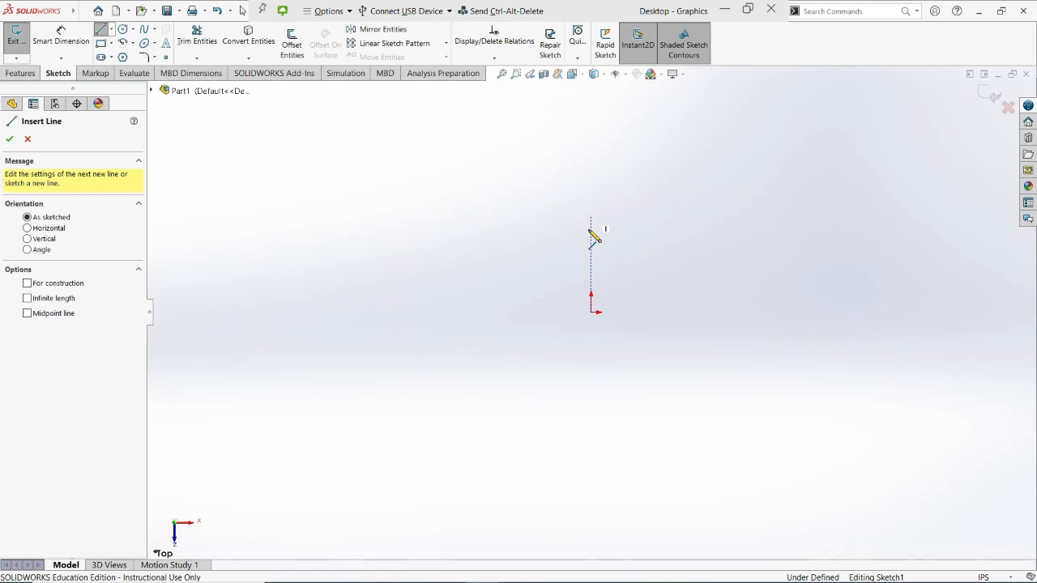
left_click(590, 312)
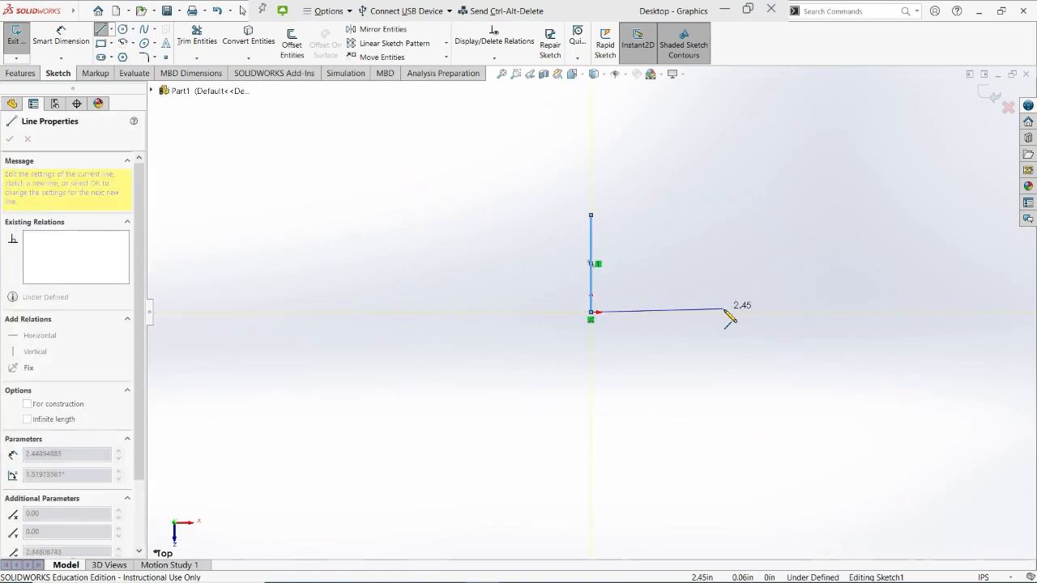
left_click(724, 312)
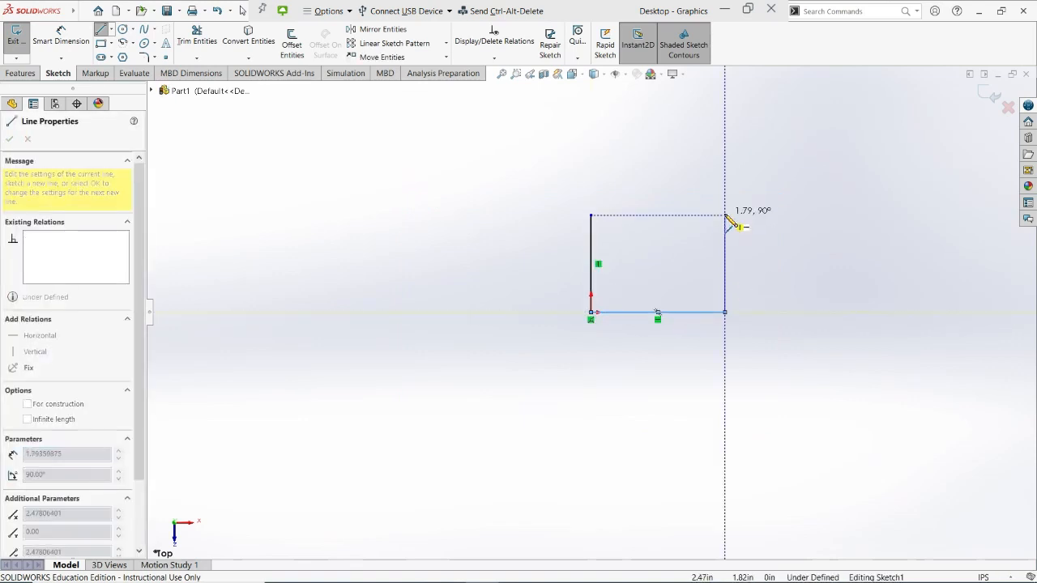
left_click(724, 215)
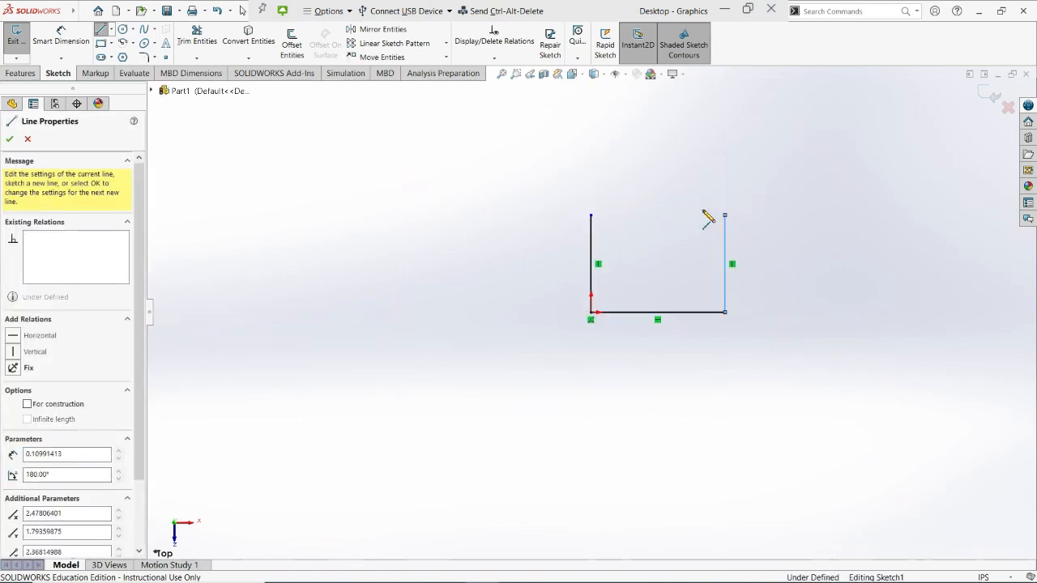
left_click(590, 215)
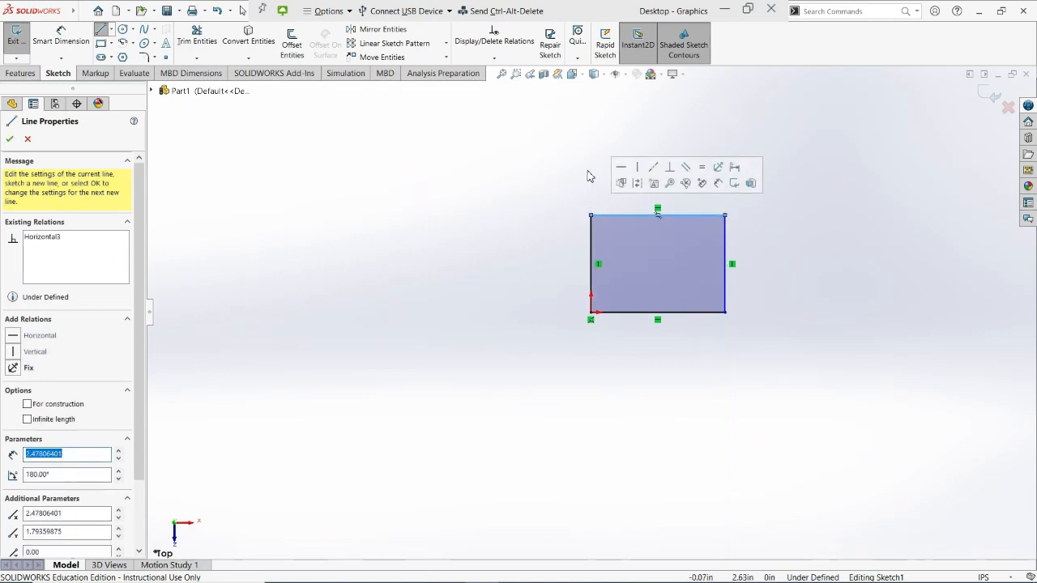
Undo all four lines of the rectangle
key("ctrl+z")
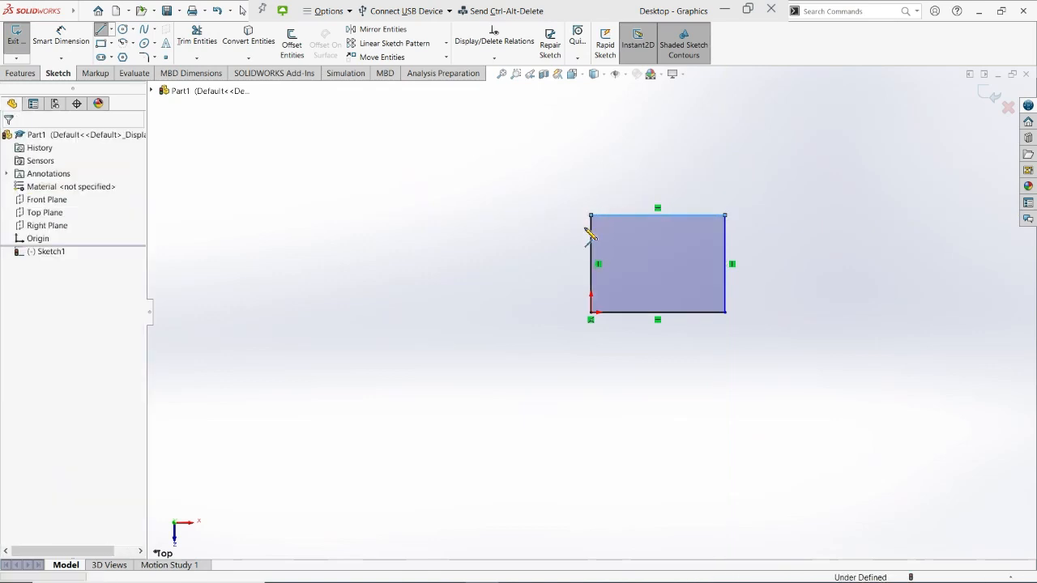
key("ctrl+z")
key("ctrl+z")
key("ctrl+z")
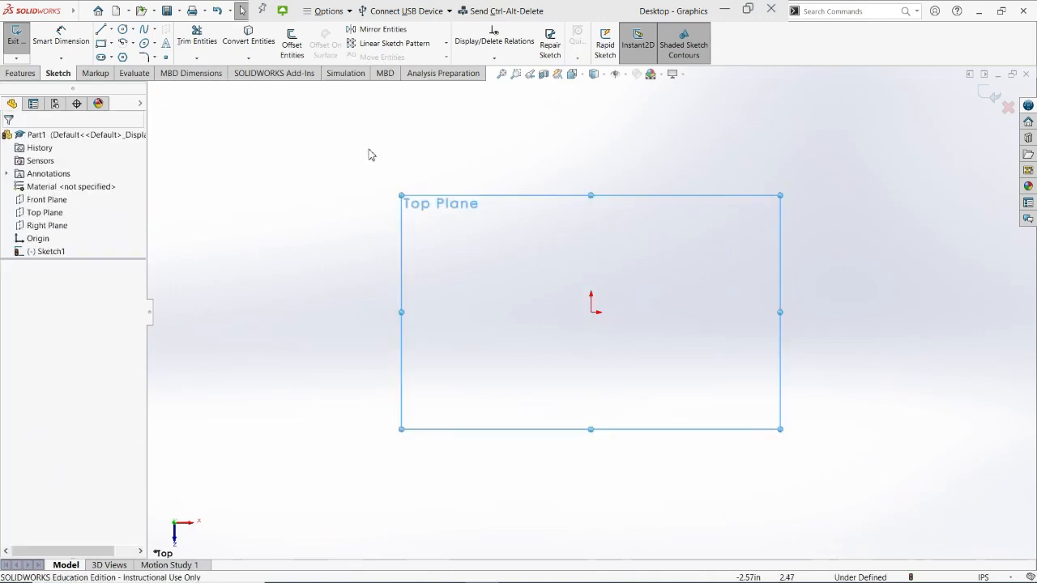
Sketch a closed rectangle from four lines starting at the origin, about 1.77 in wide and 1.67 in high
left_click(100, 31)
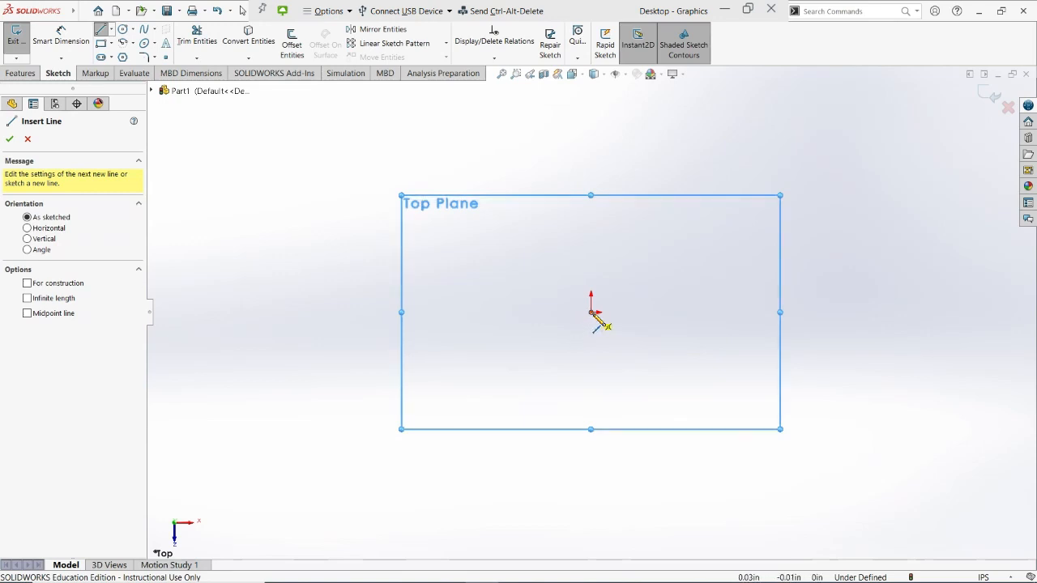
left_click(592, 311)
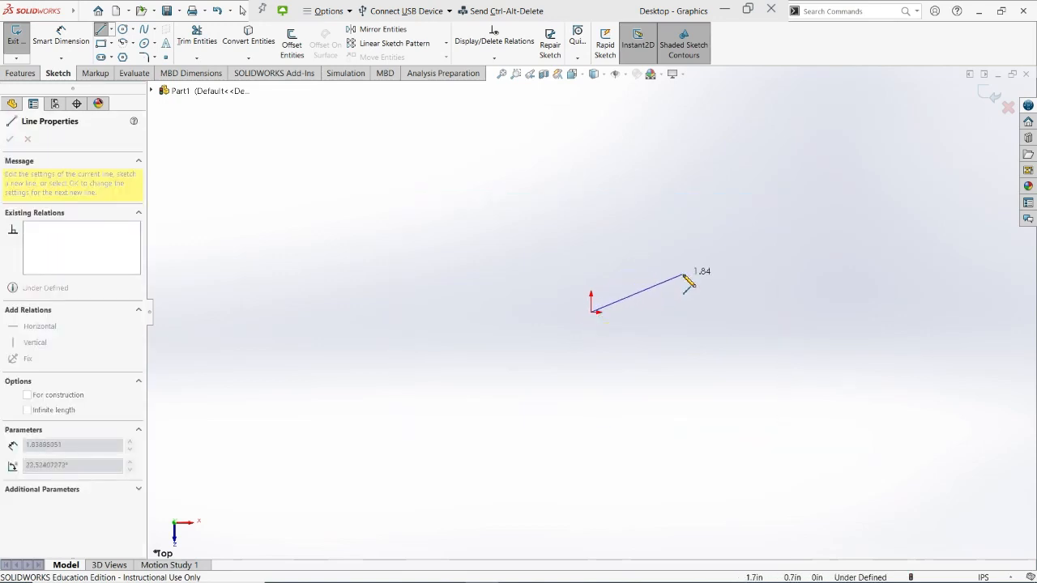
left_click(688, 319)
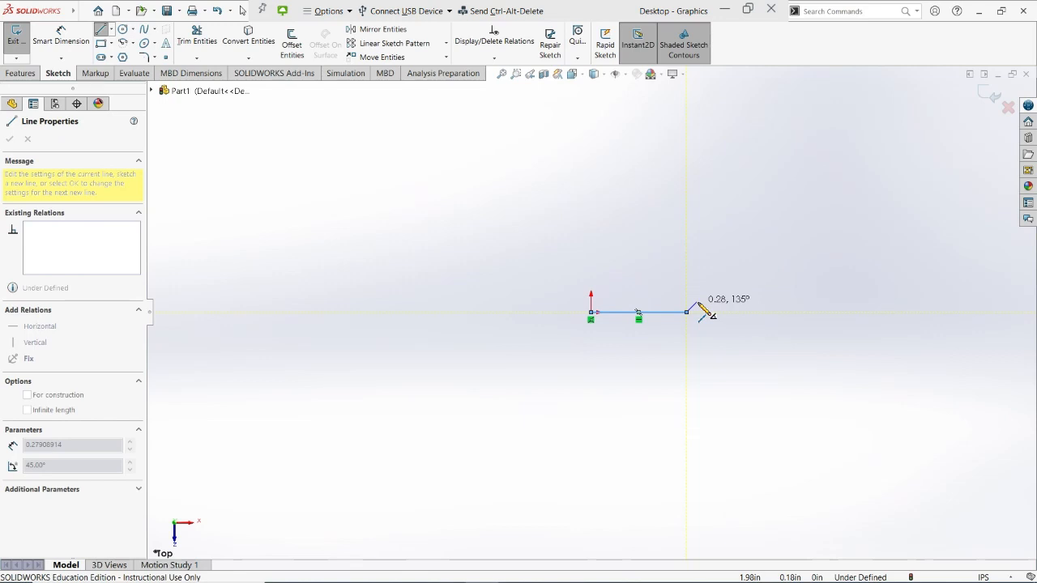
left_click(688, 221)
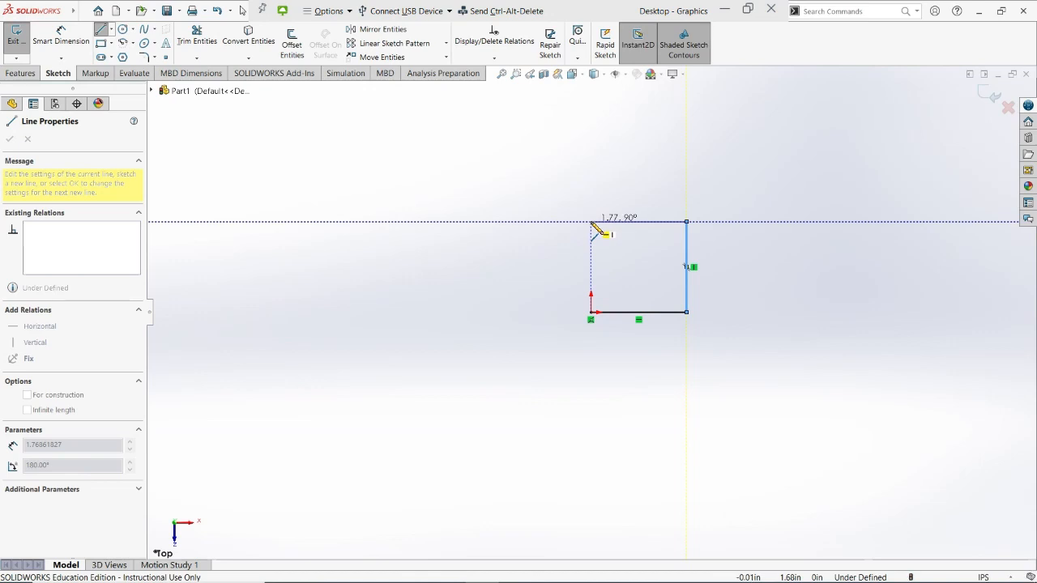
left_click(590, 221)
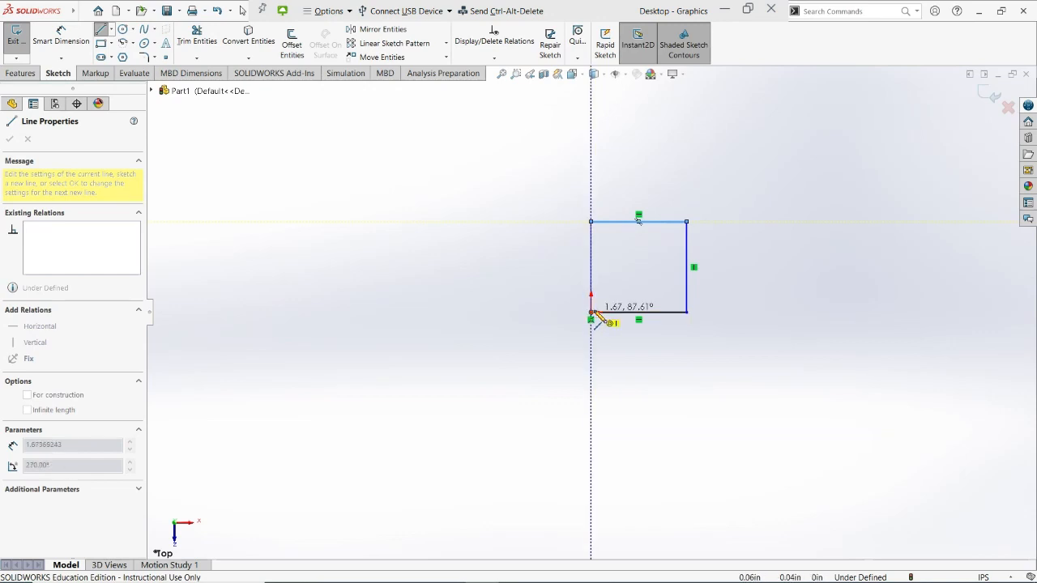
left_click(590, 312)
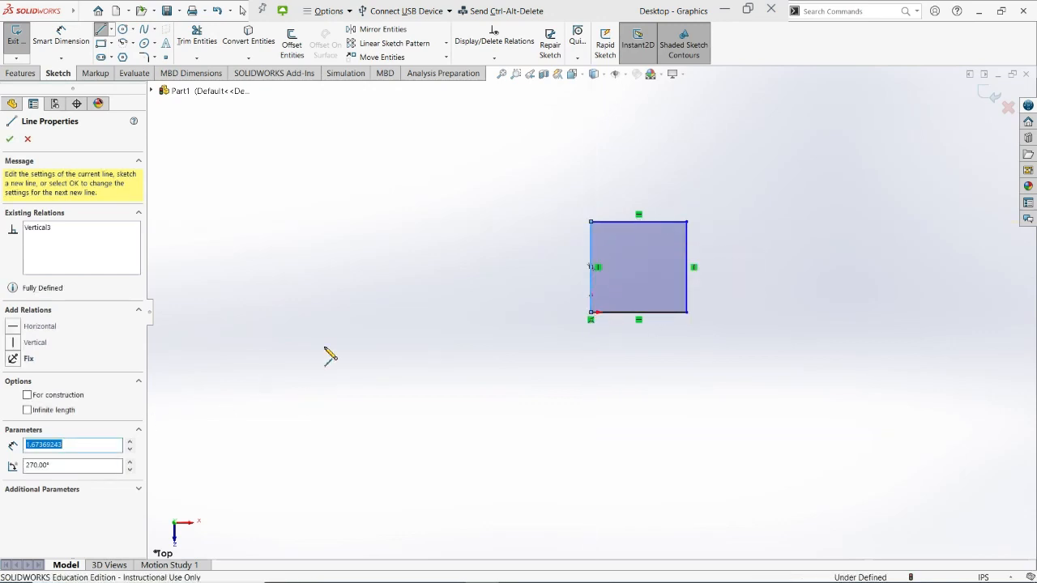
key("Escape")
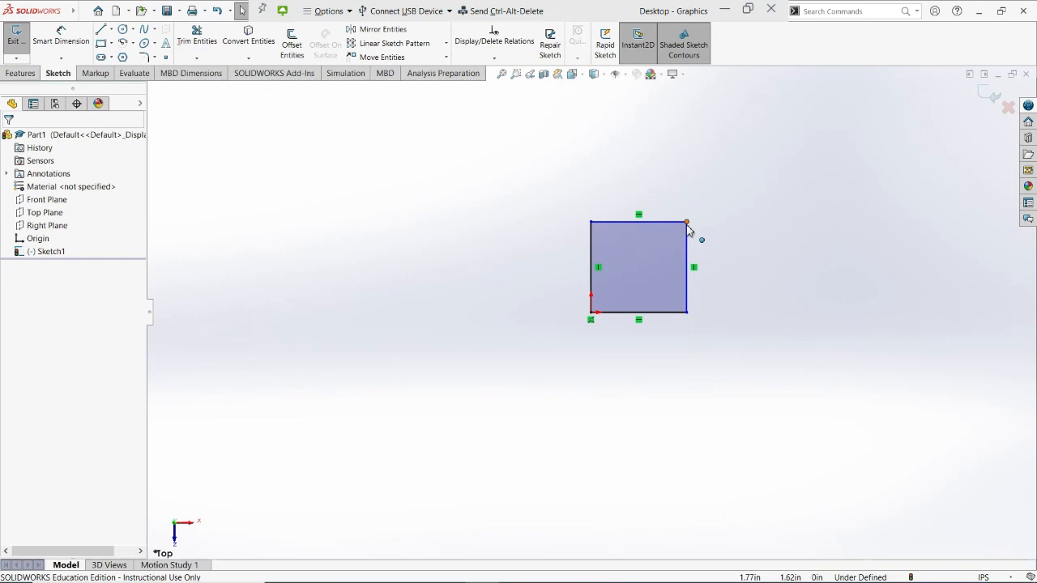
Reshape the rectangle freehand by its corner opposite the origin, ending at about 2.21 in wide
left_click_drag(687, 224, 480, 420)
left_click_drag(714, 360, 711, 201)
left_click(377, 175)
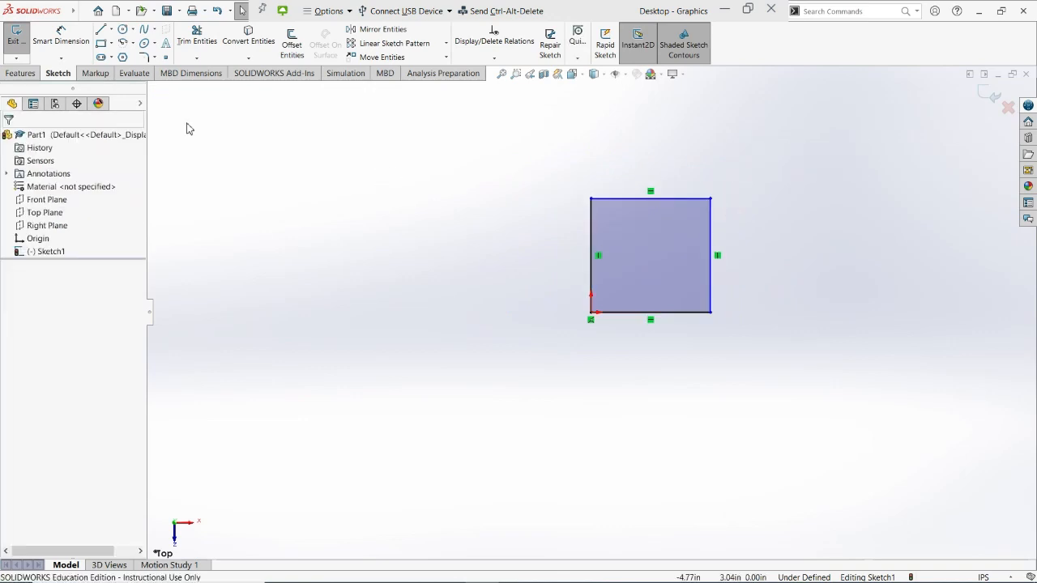
Dimension the rectangle's lower horizontal line at 2 in, placing the dimension below the rectangle
left_click(56, 48)
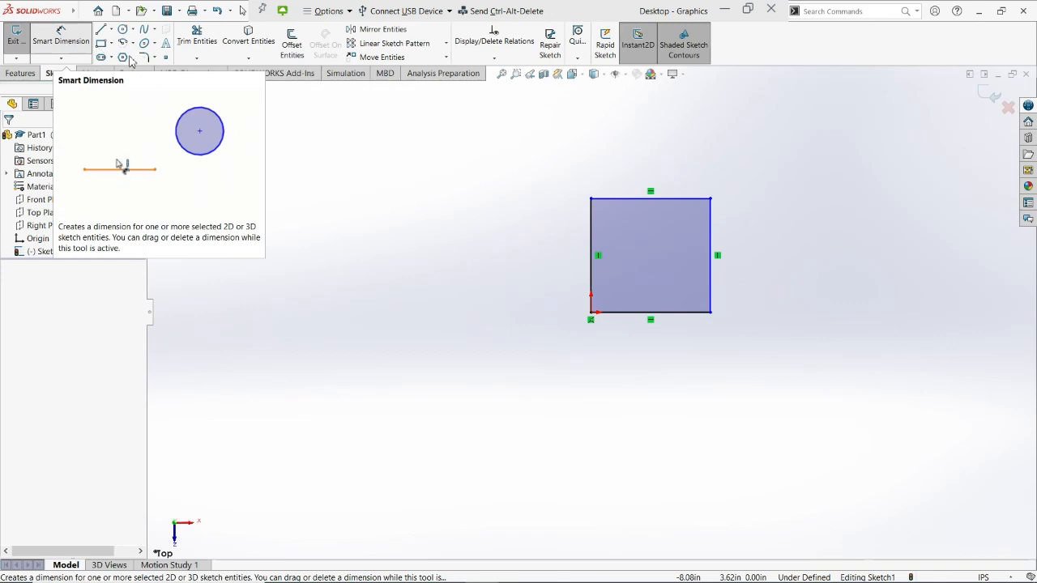
left_click(695, 315)
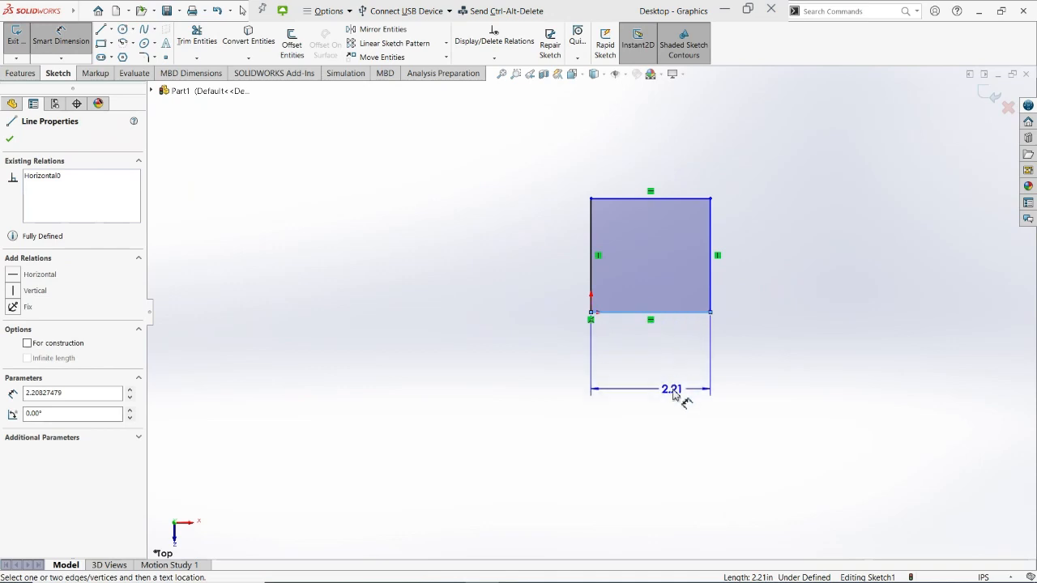
left_click(666, 384)
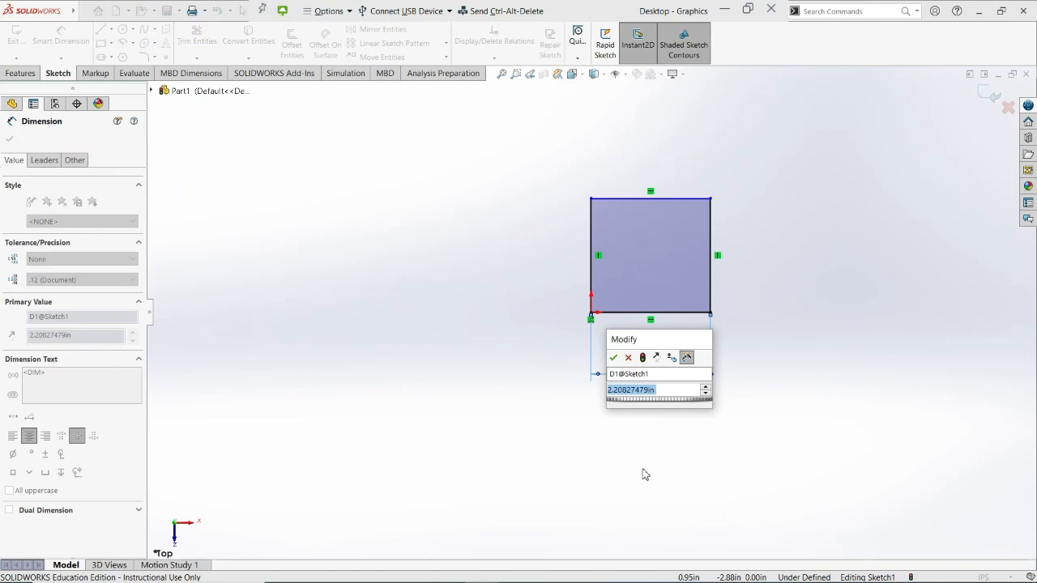
type("2.25")
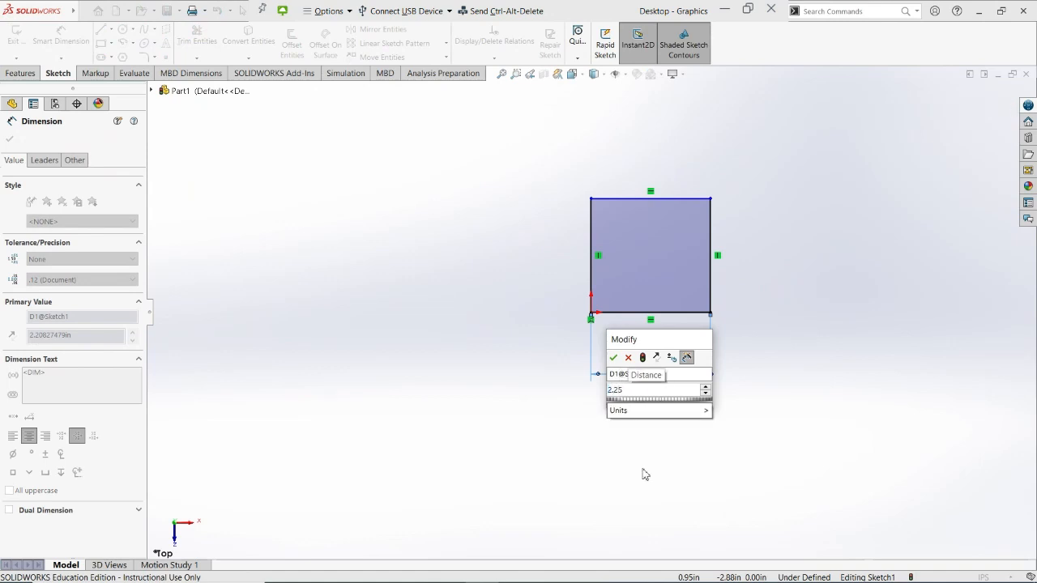
key("Return")
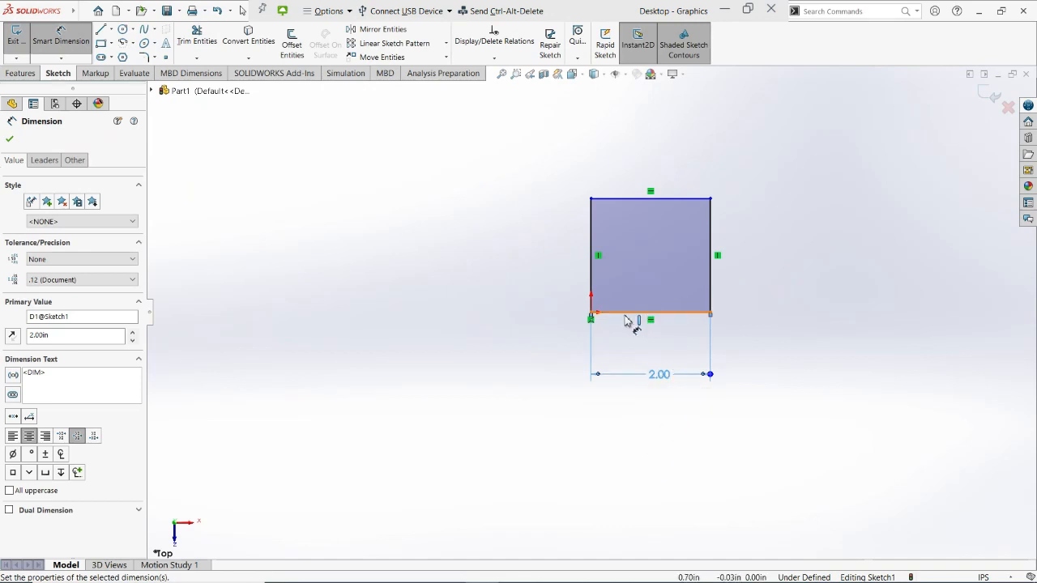
Dimension the rectangle's vertical line opposite the origin at 2 in, placing the dimension outside the rectangle
left_click(710, 248)
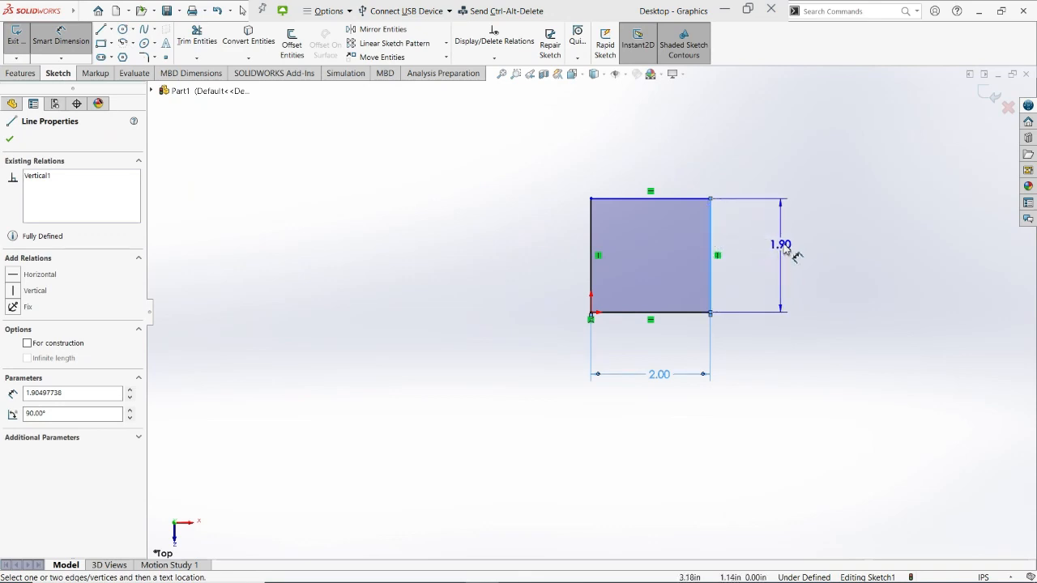
left_click(793, 255)
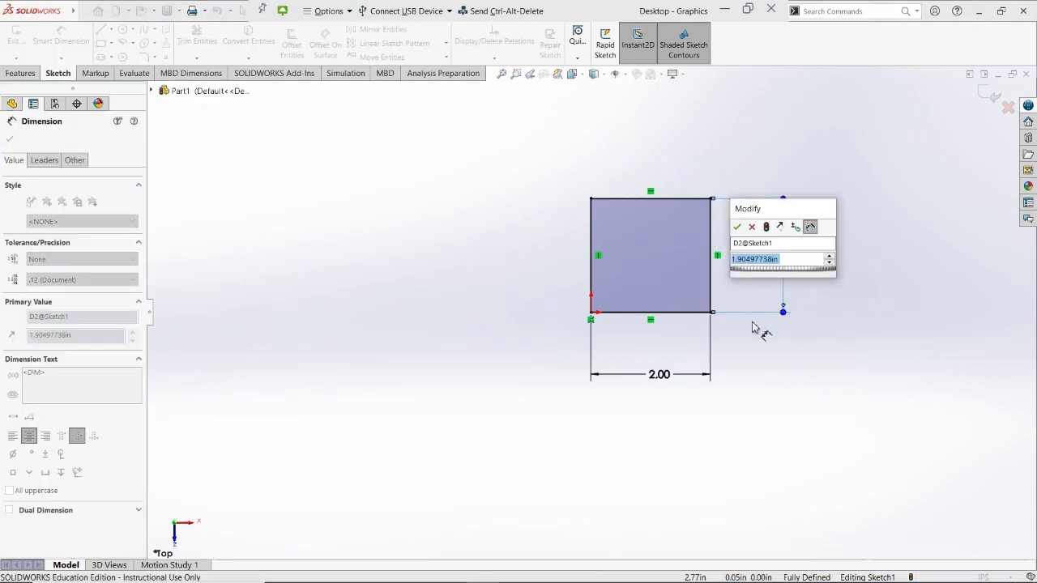
type("2")
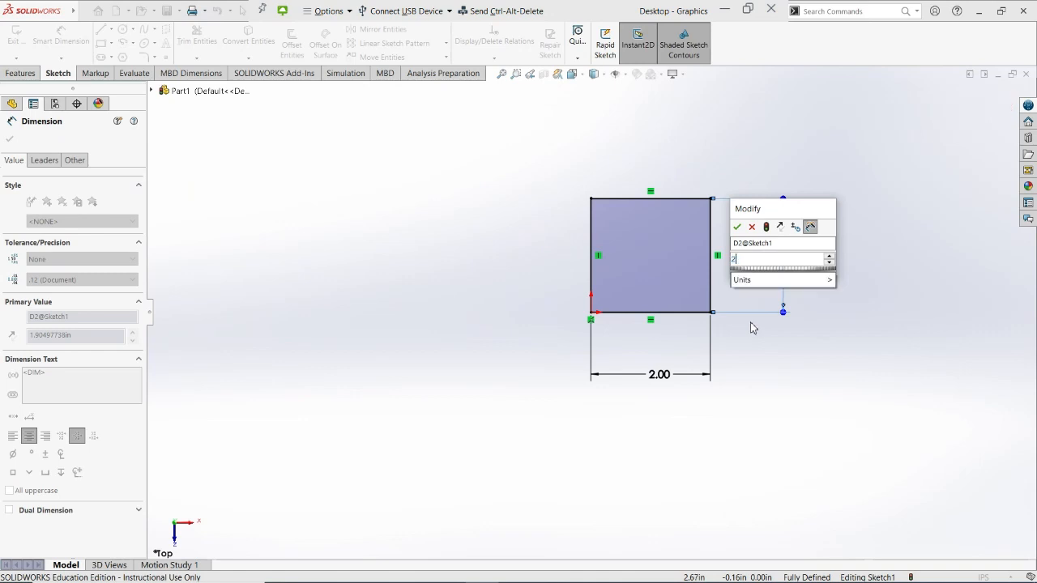
key("Return")
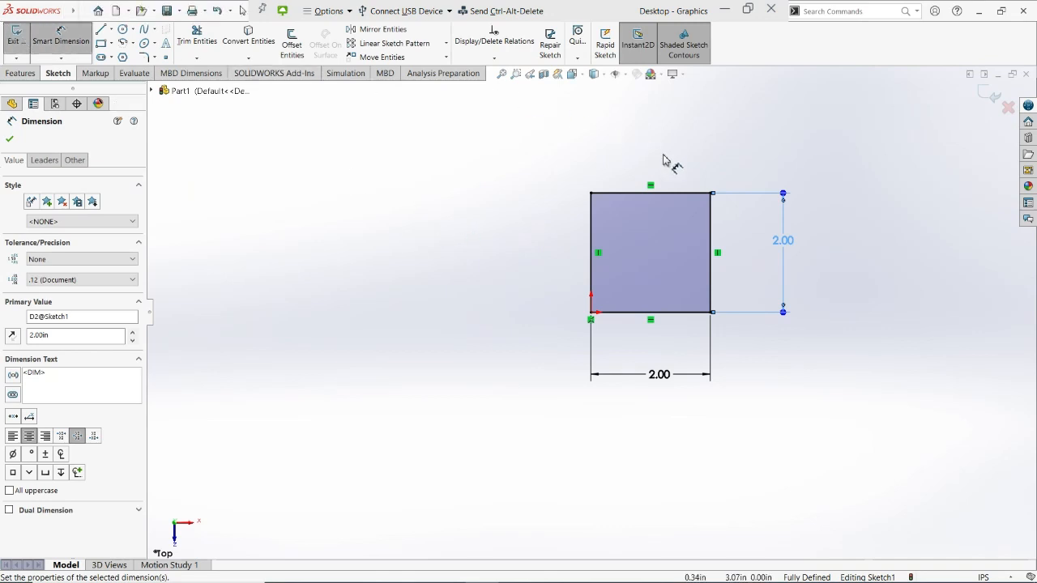
key("Escape")
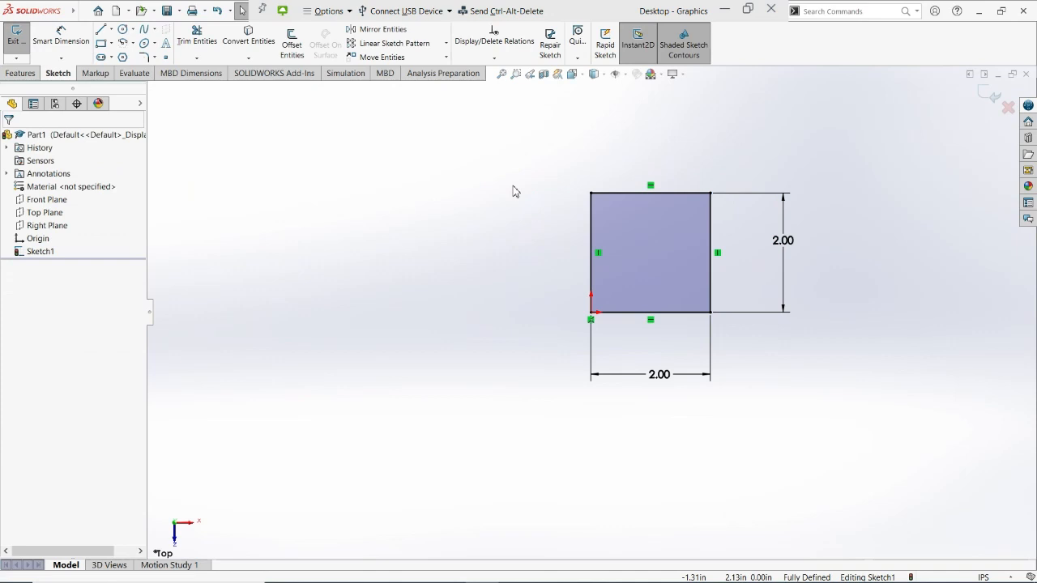
Exit the sketch and start an Extruded Boss/Base from the square, adjusting its depth freehand to about 0.40 in
left_click(18, 42)
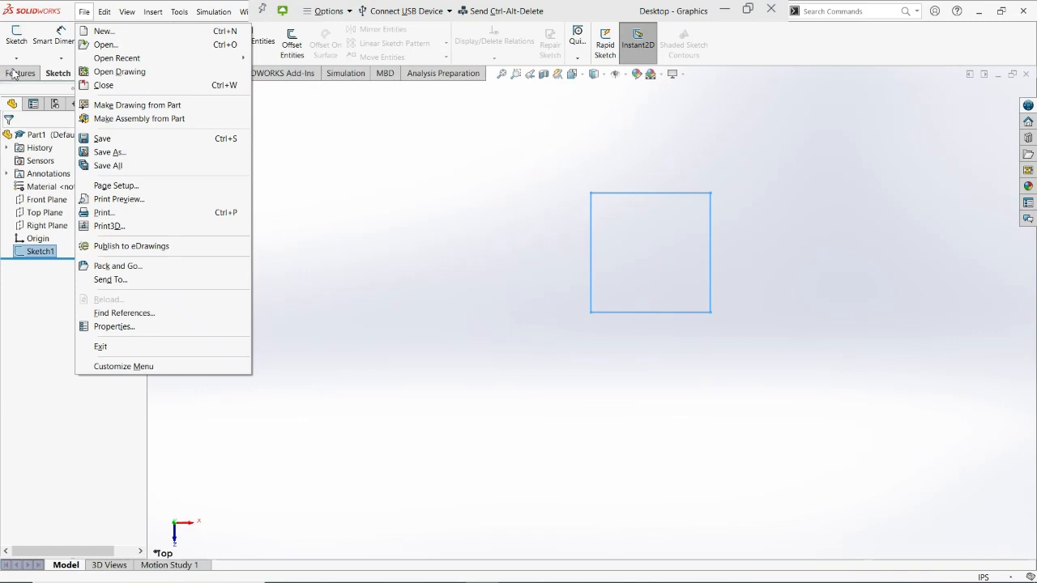
left_click(13, 74)
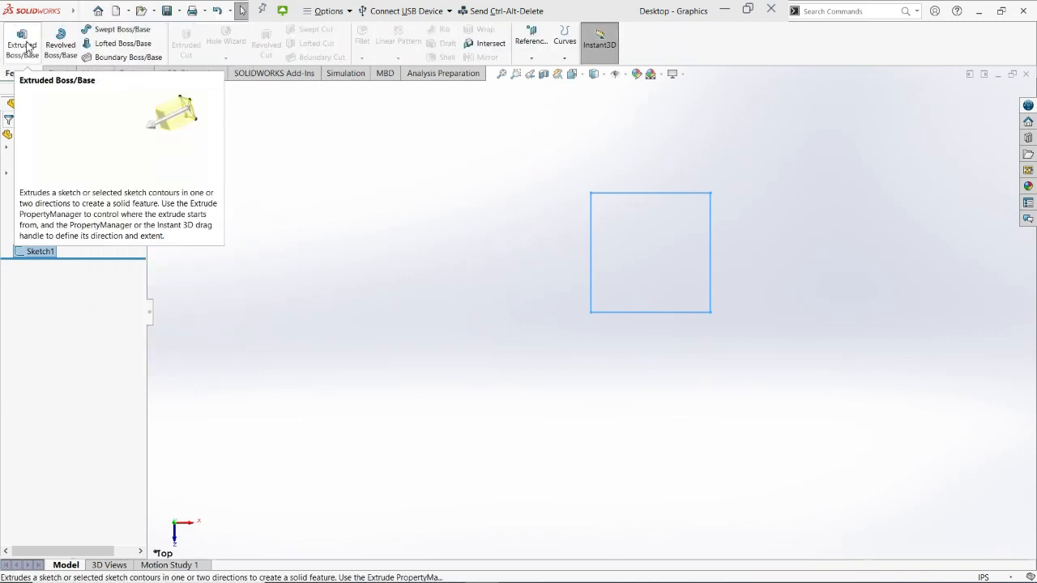
left_click(23, 45)
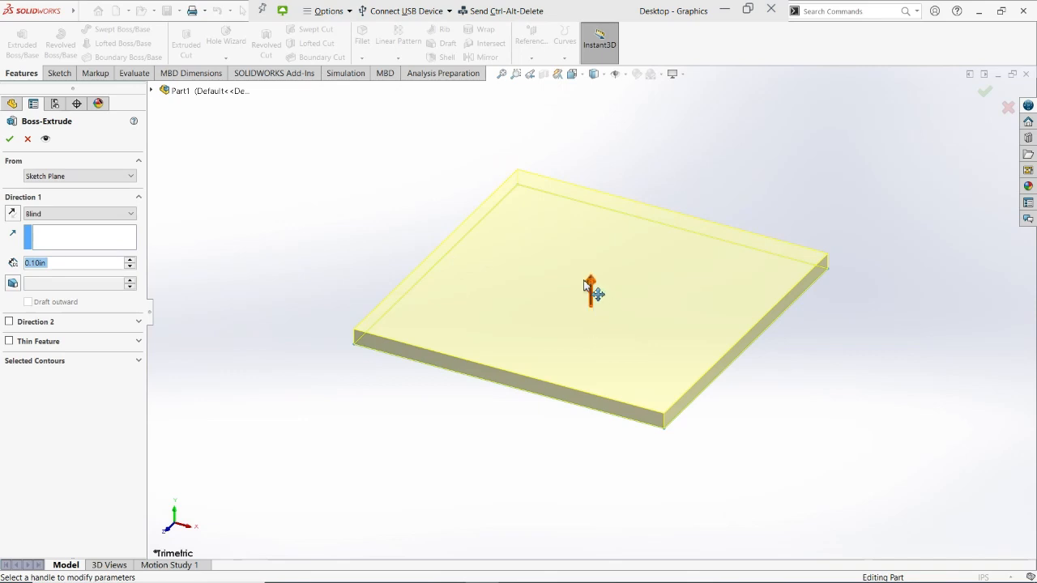
left_click_drag(590, 286, 590, 146)
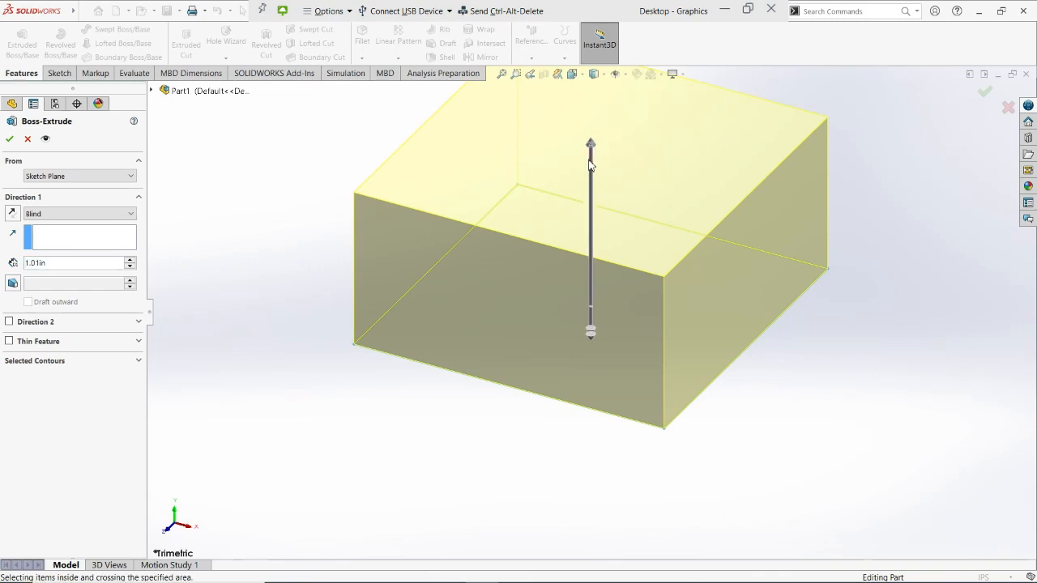
mouse_move(606, 164)
left_mouse_down()
mouse_move(611, 277)
mouse_move(597, 451)
mouse_move(600, 418)
left_mouse_up()
left_click_drag(573, 263, 588, 235)
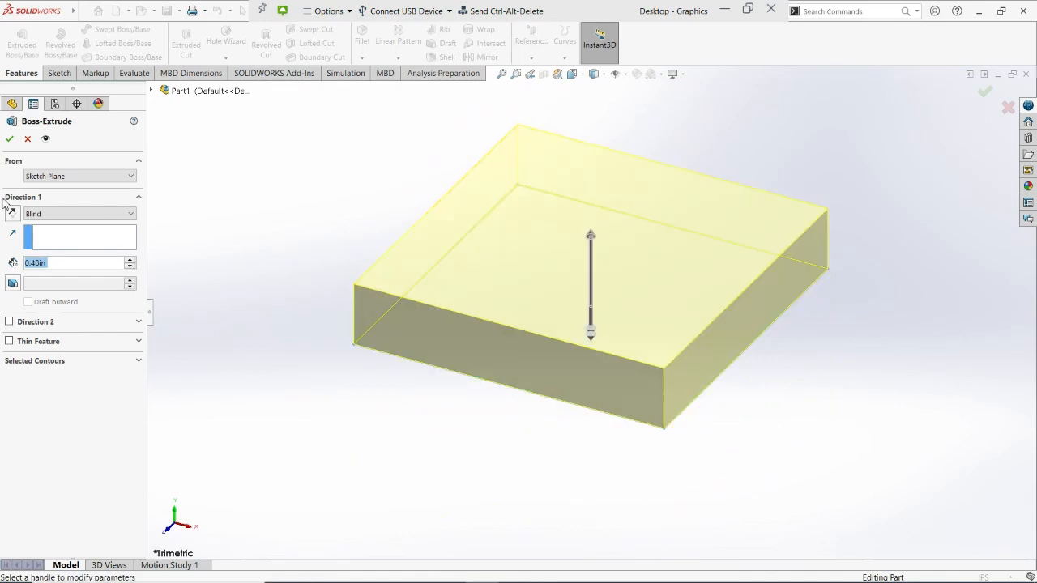
Set the extrusion's blind depth to 2 in
left_click(83, 264)
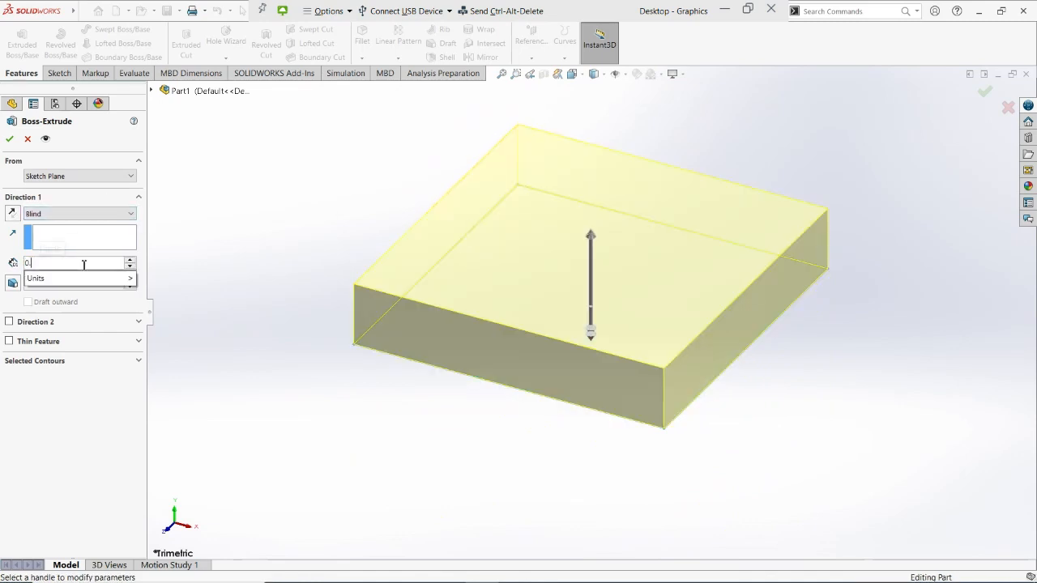
key("BackSpace")
key("BackSpace")
key("BackSpace")
key("BackSpace")
key("BackSpace")
key("BackSpace")
type("2")
key("Return")
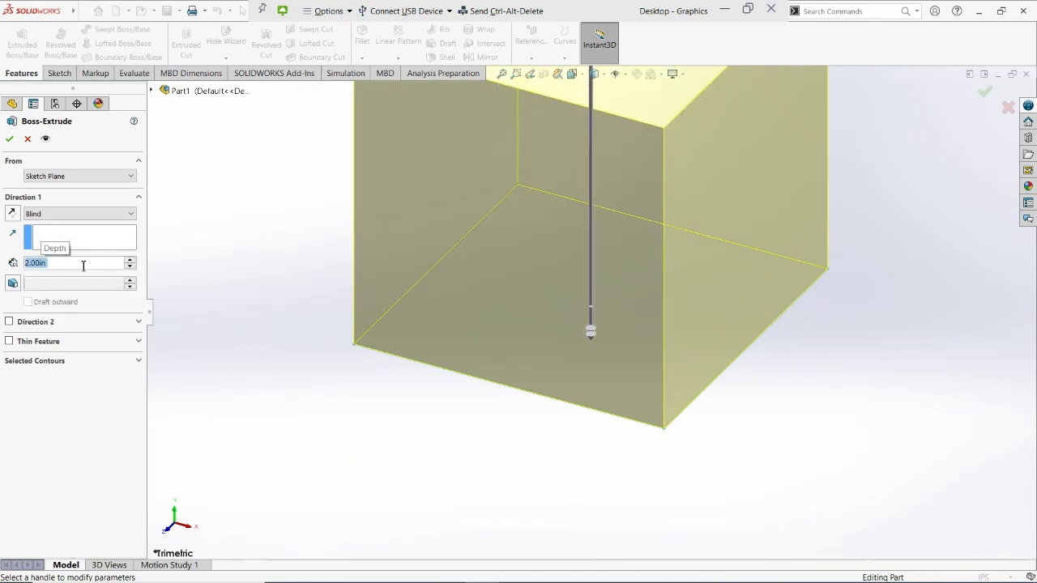
scroll(453, 267, "up", 5)
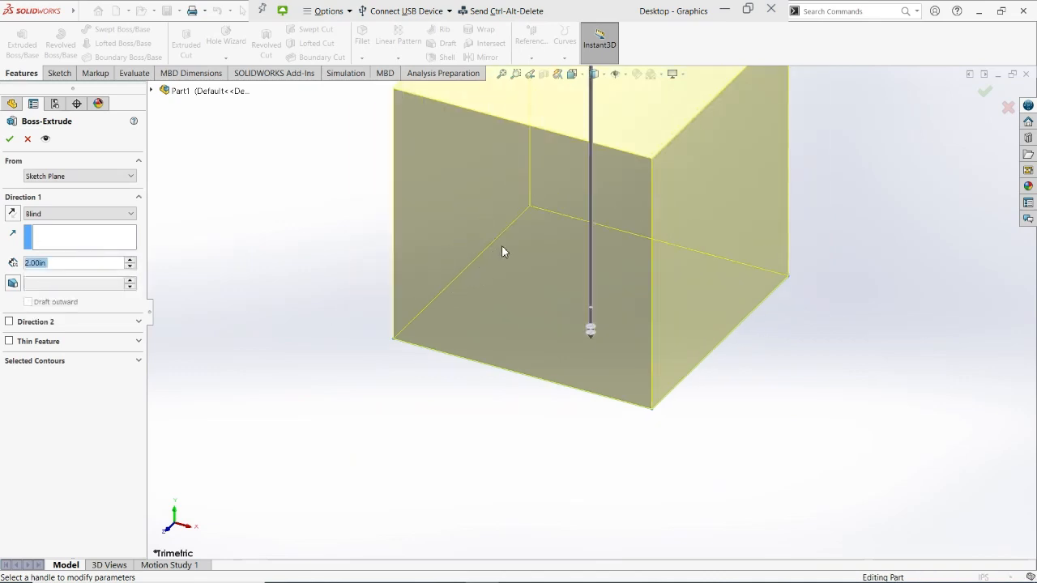
scroll(616, 117, "down", 4)
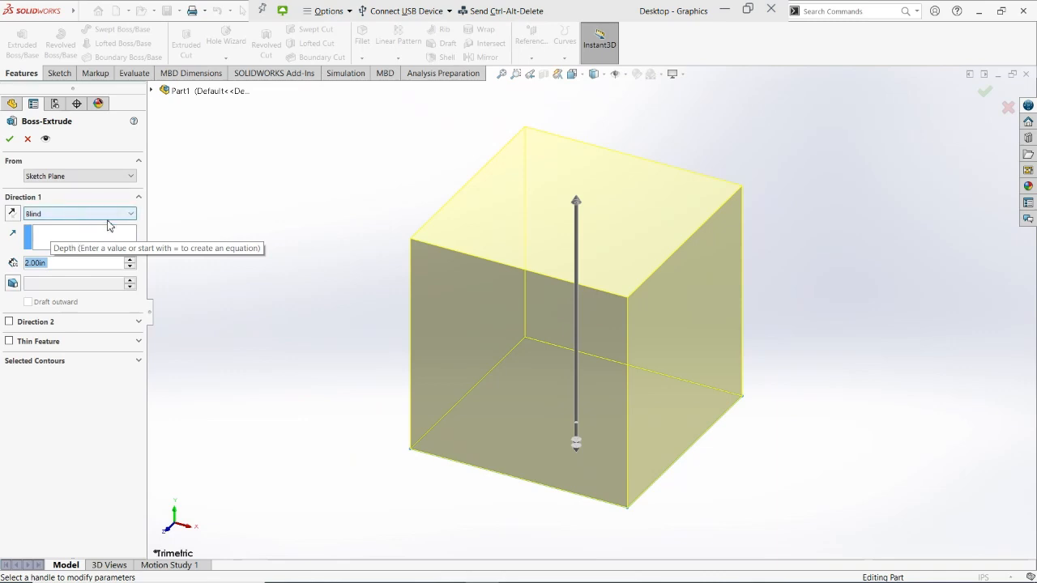
Look through the end-condition options for Direction 1 of the extrusion and keep Blind
left_click(131, 214)
left_click(131, 214)
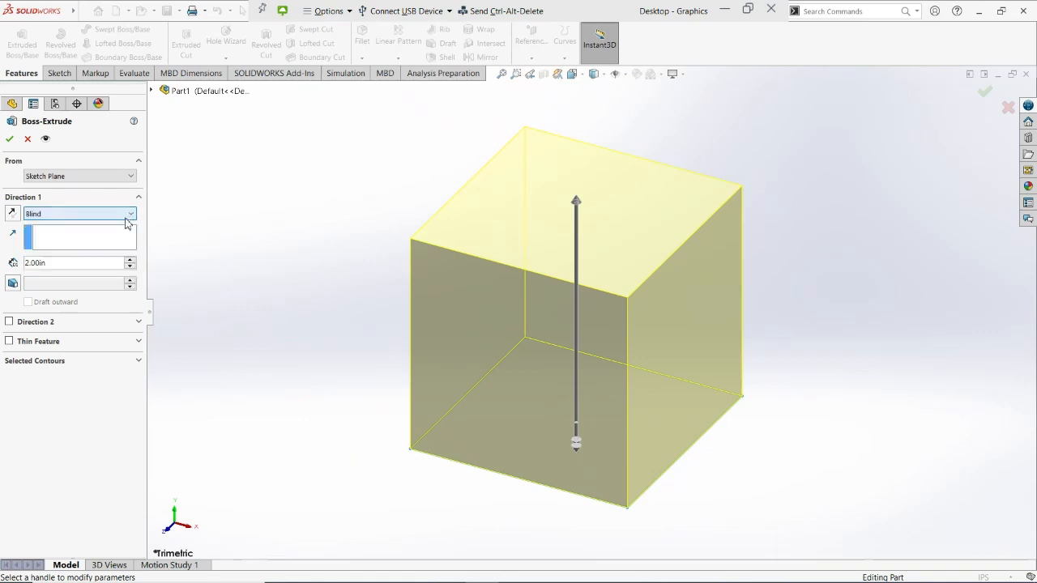
left_click(130, 215)
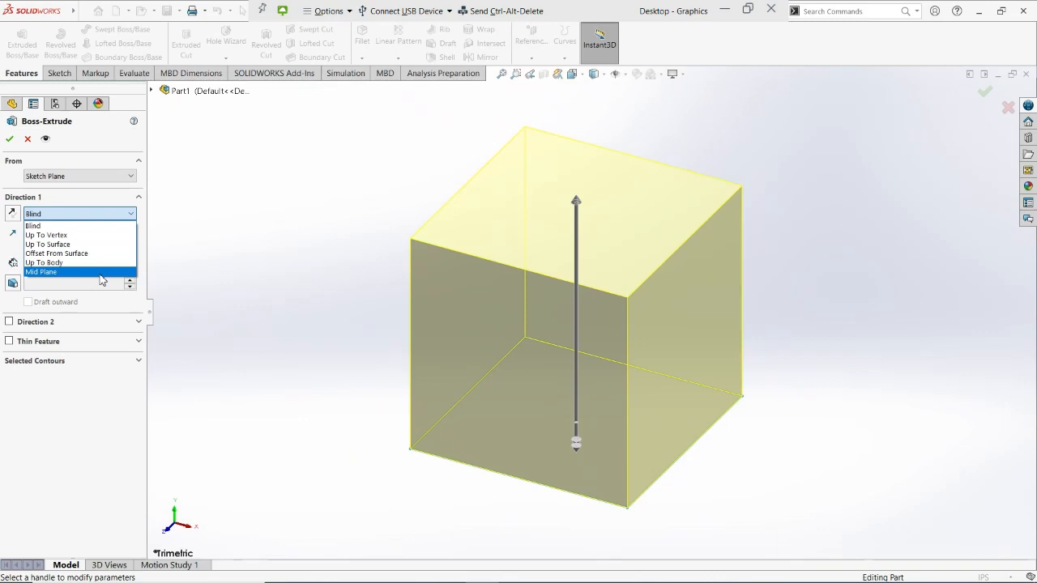
left_click(67, 229)
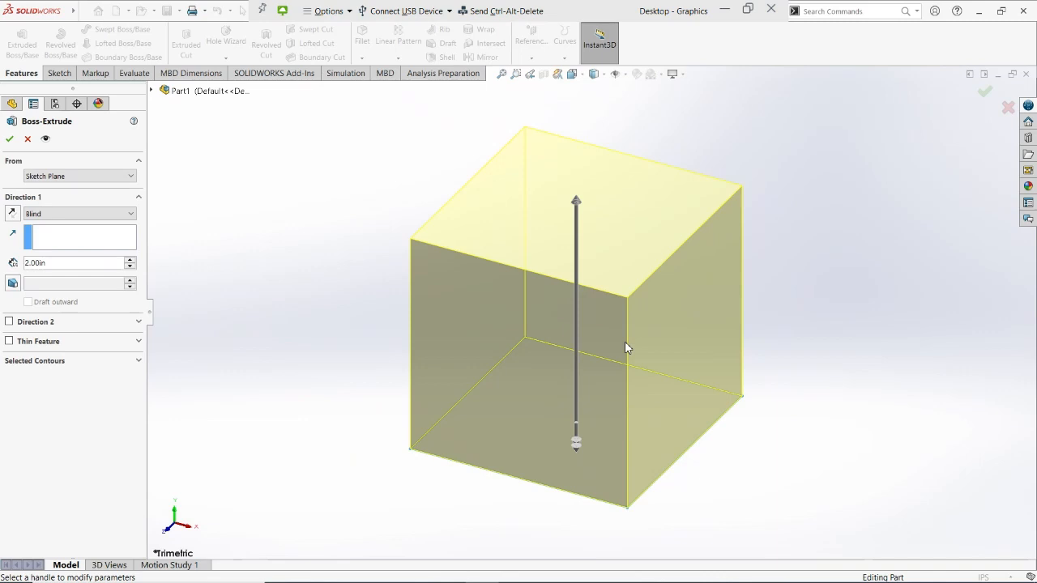
Reverse the extrusion direction to preview it below the sketch plane, and flip it back upward
left_click(11, 213)
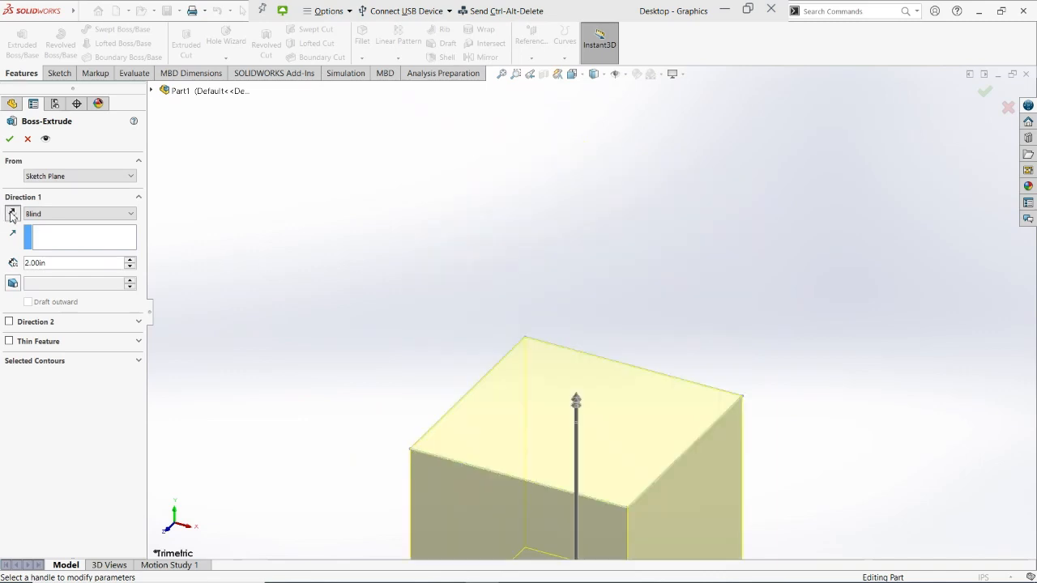
left_click(11, 213)
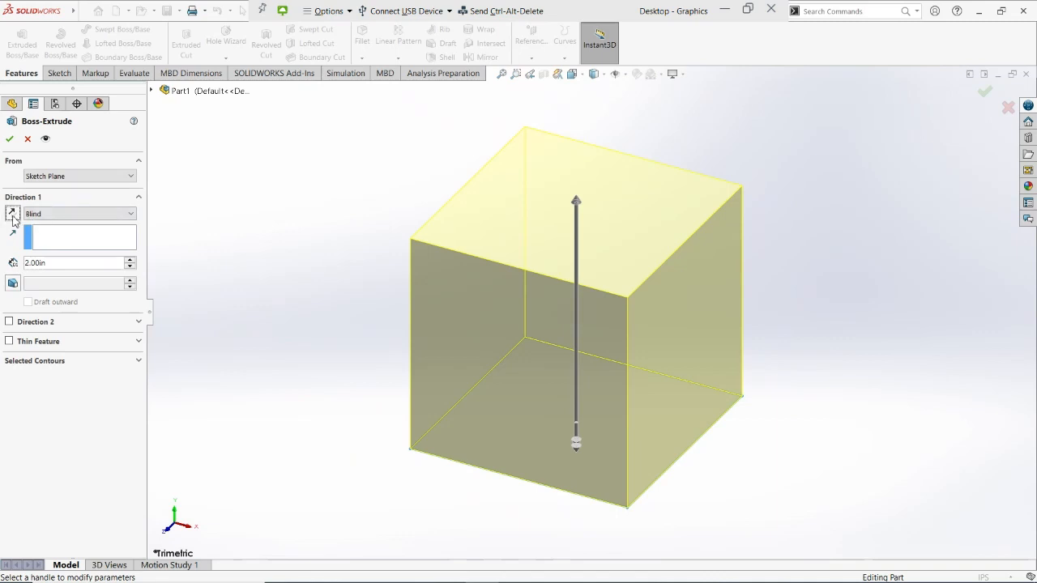
left_click(12, 214)
left_click(12, 214)
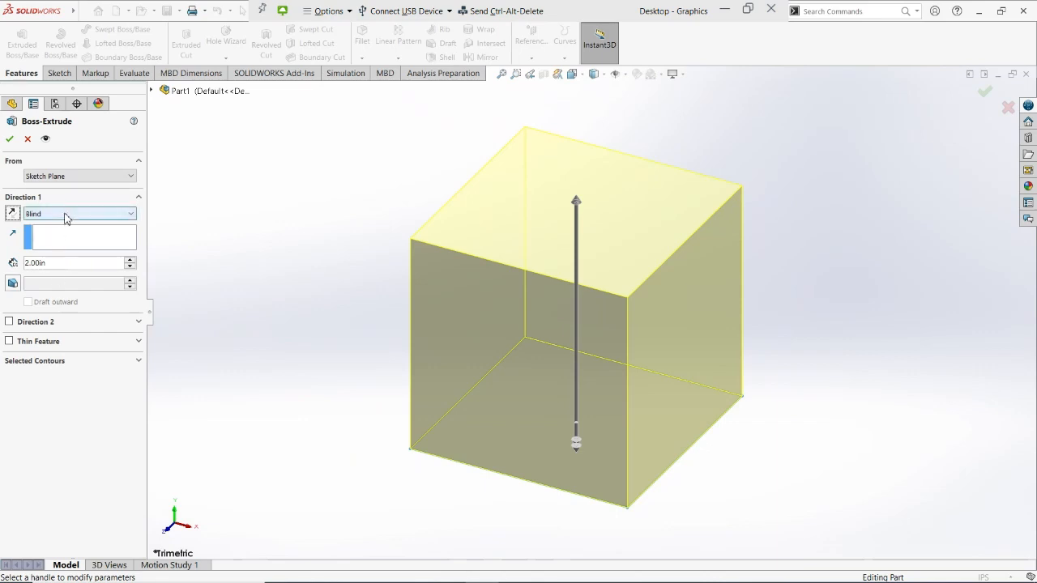
left_click(13, 215)
left_click(13, 215)
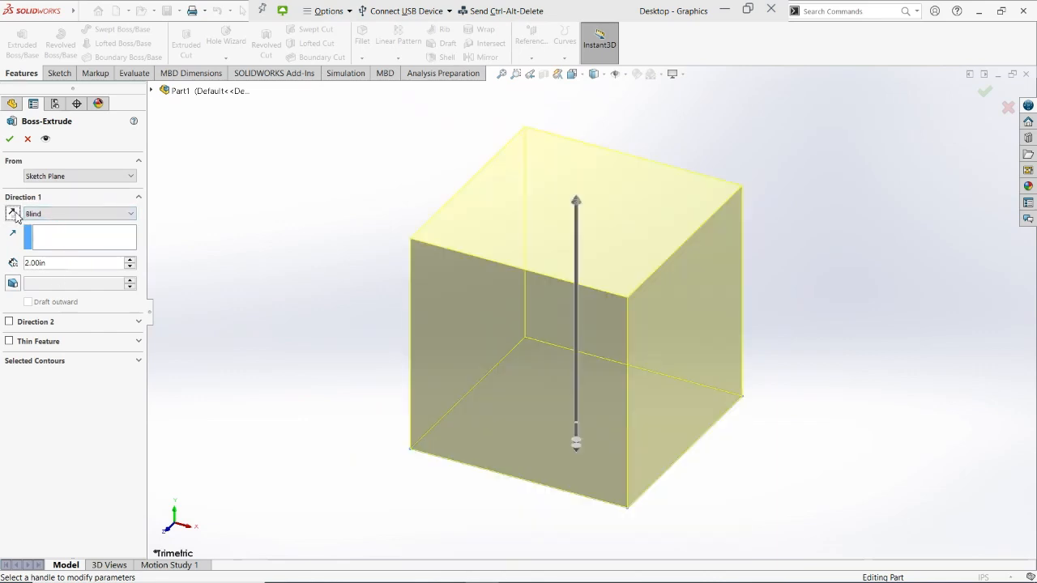
Preview the extrusion with the Mid Plane end condition and restore Blind
left_click(90, 212)
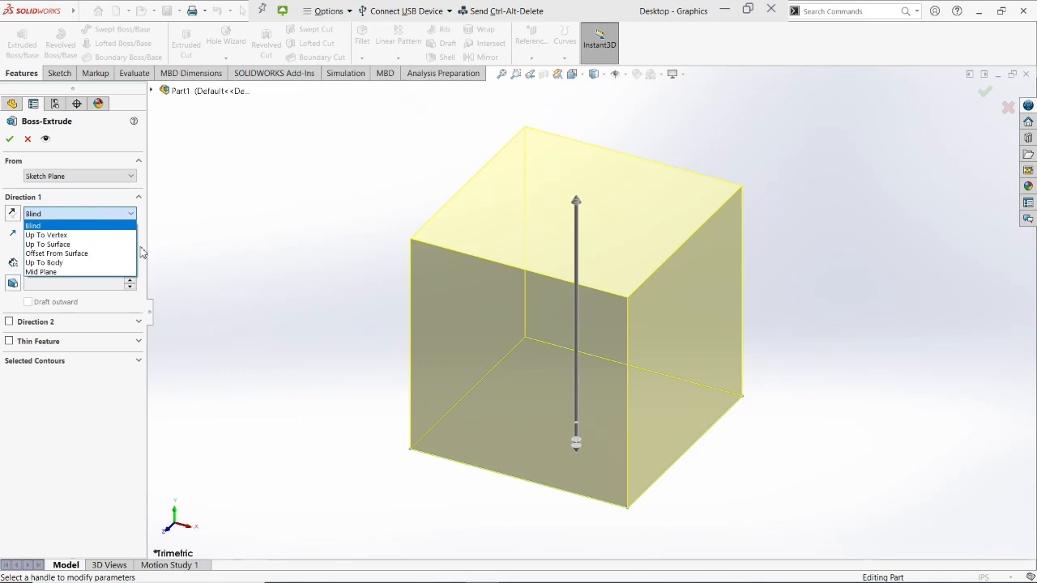
left_click(108, 274)
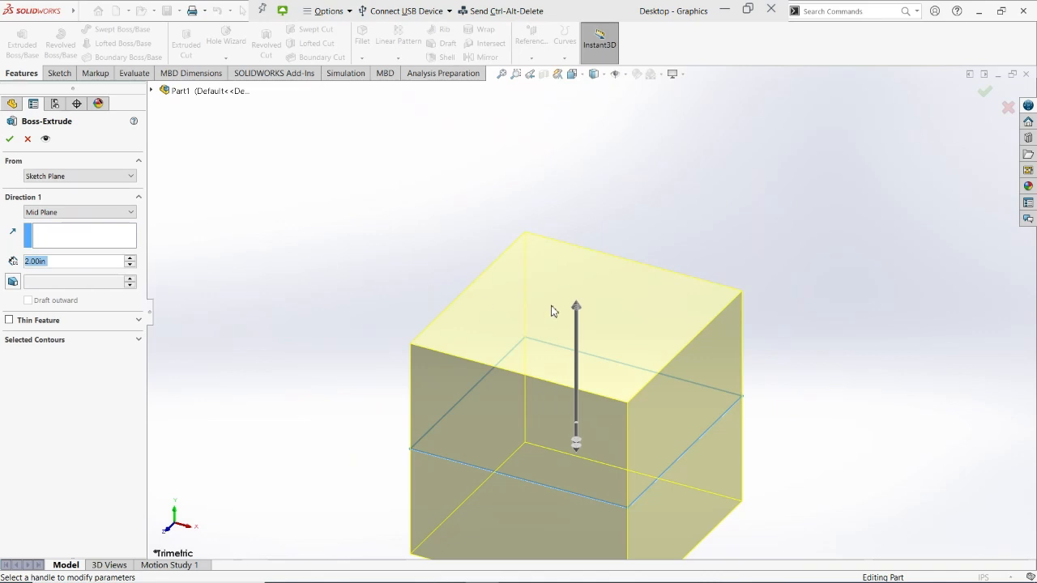
scroll(567, 309, "up", 2)
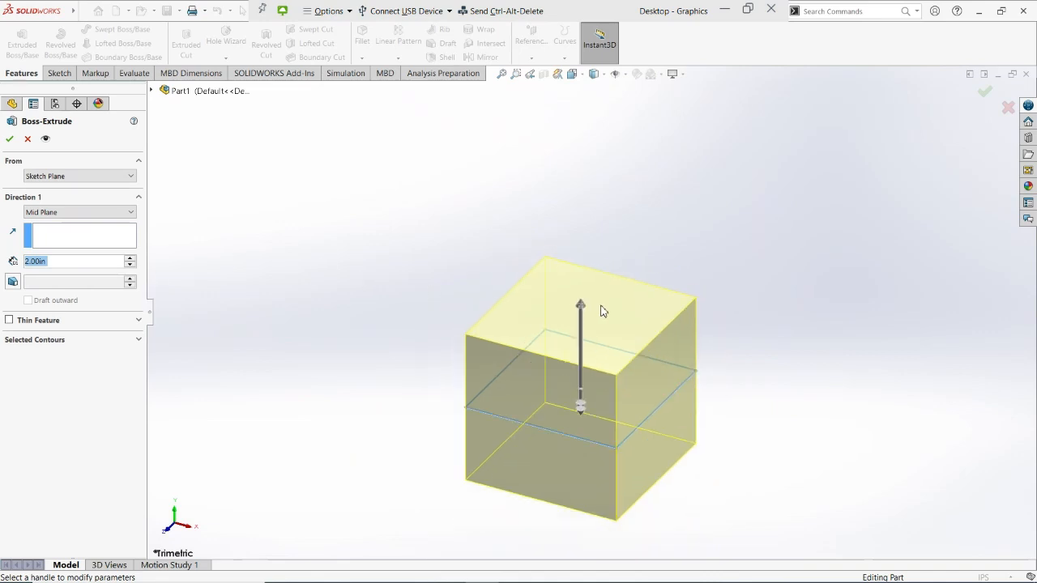
left_click(46, 212)
left_click(56, 223)
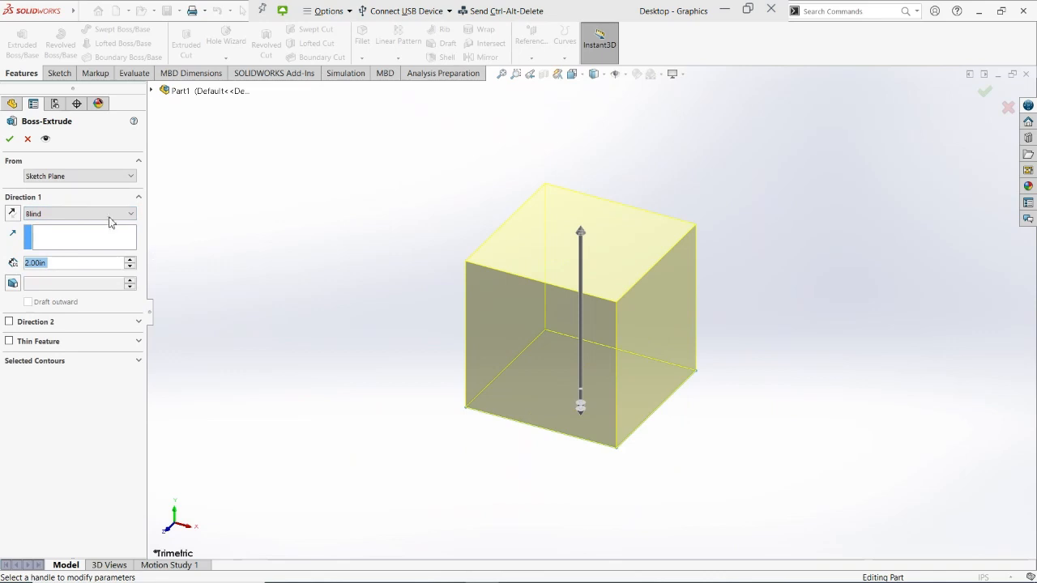
Accept the blind extrusion of the square and deselect the new solid
left_click(8, 140)
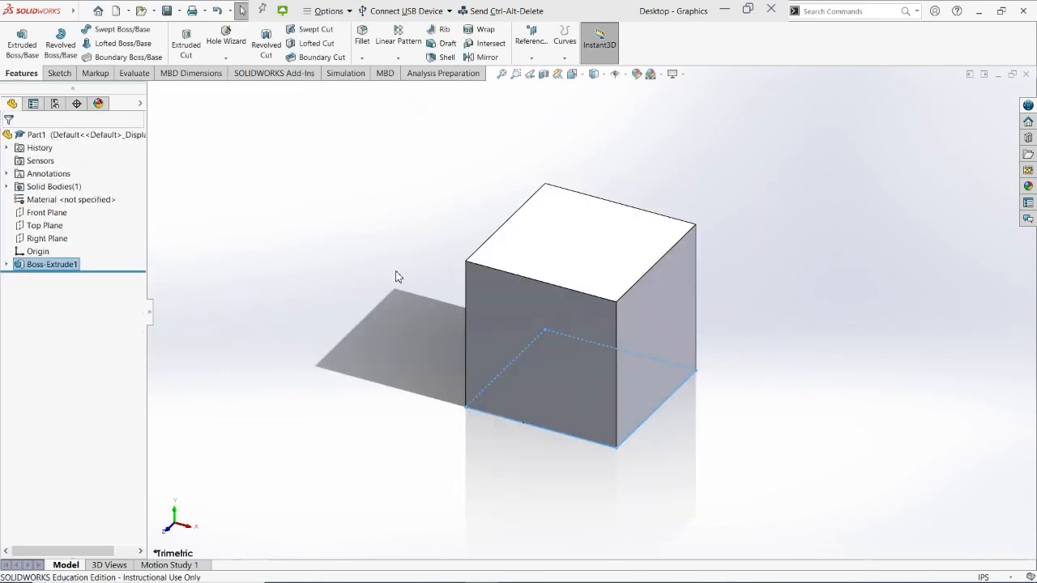
middle_click_drag(395, 277, 371, 296)
left_click(350, 250)
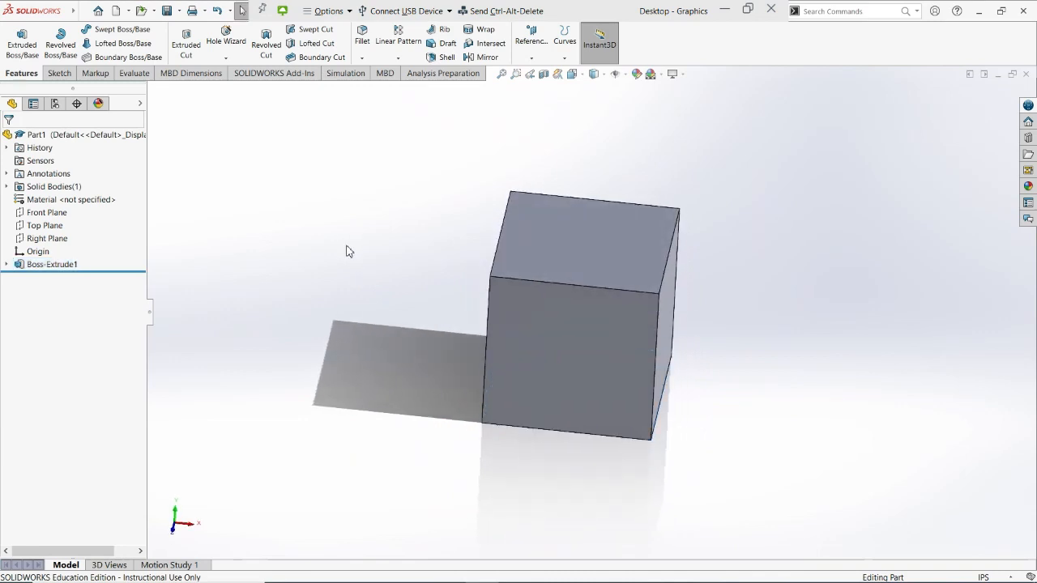
left_click(57, 75)
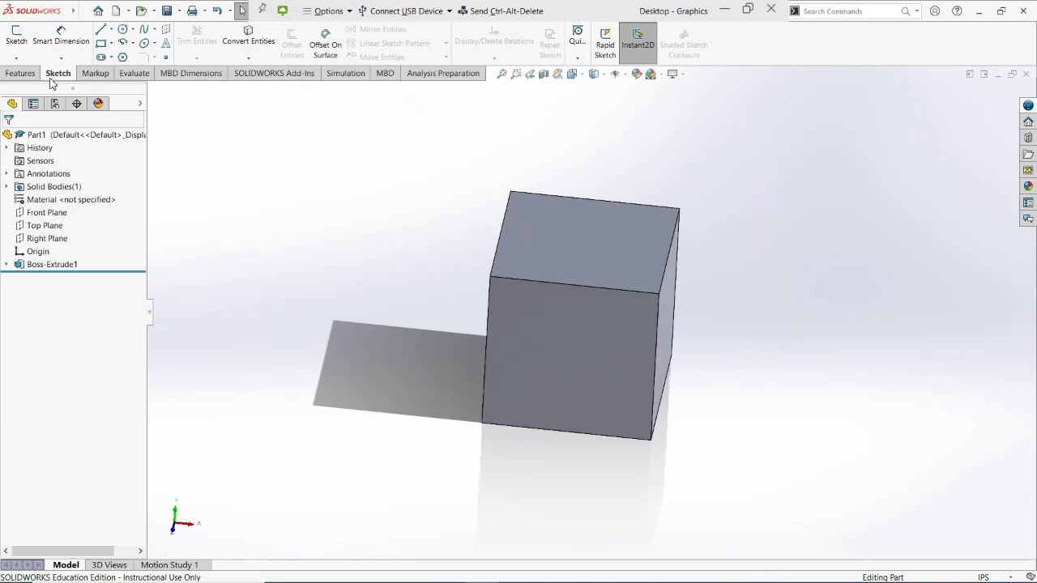
left_click(17, 36)
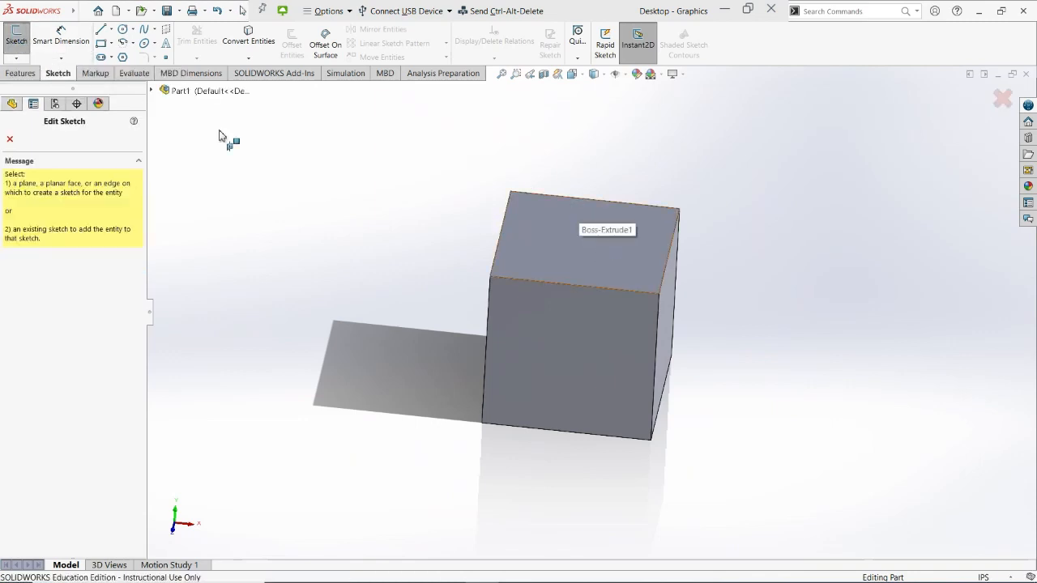
left_click(9, 138)
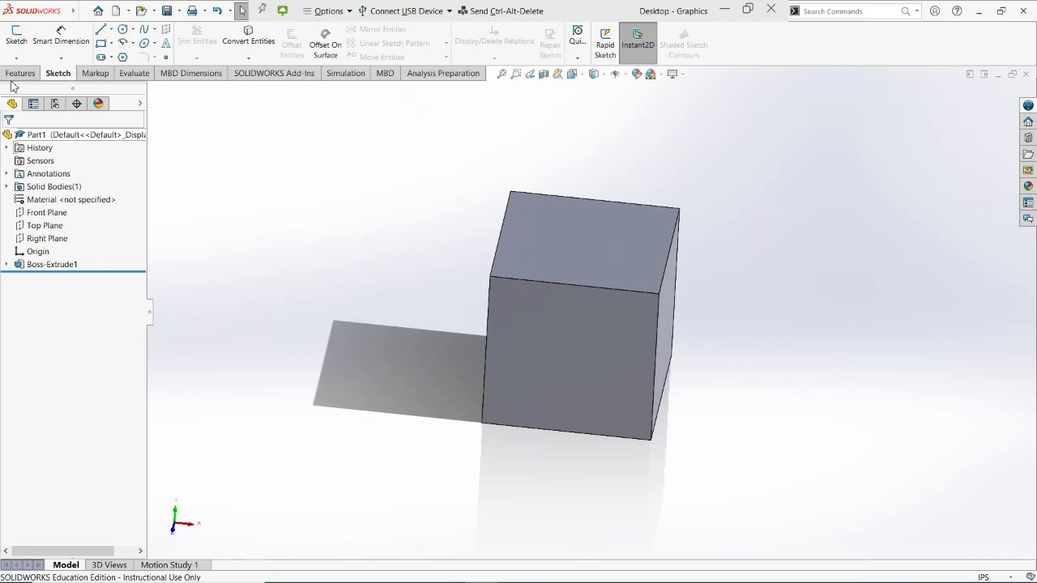
Start a new sketch on the cube's top face and orient the view normal to it
left_click(562, 253)
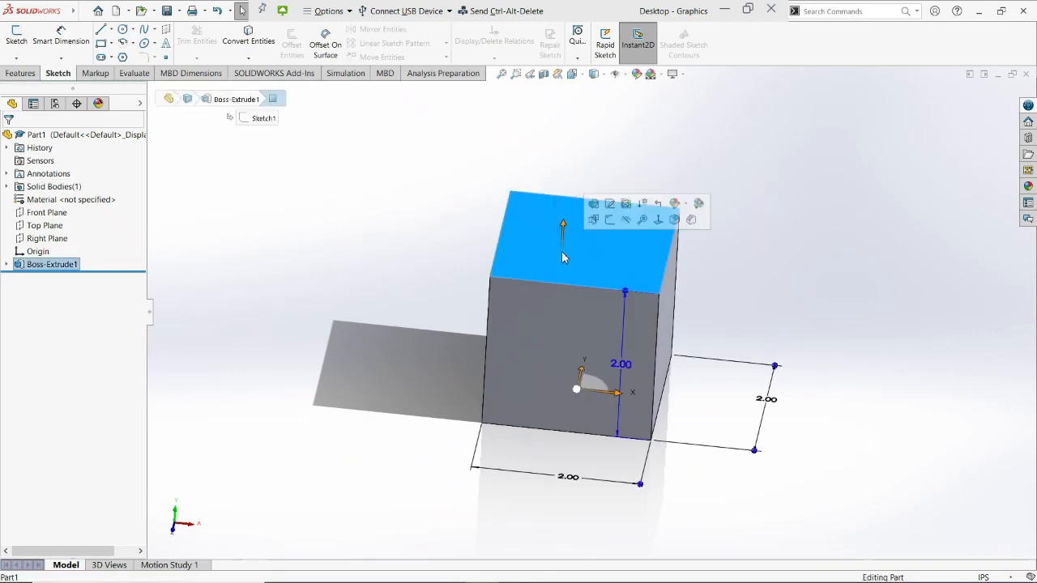
left_click(16, 34)
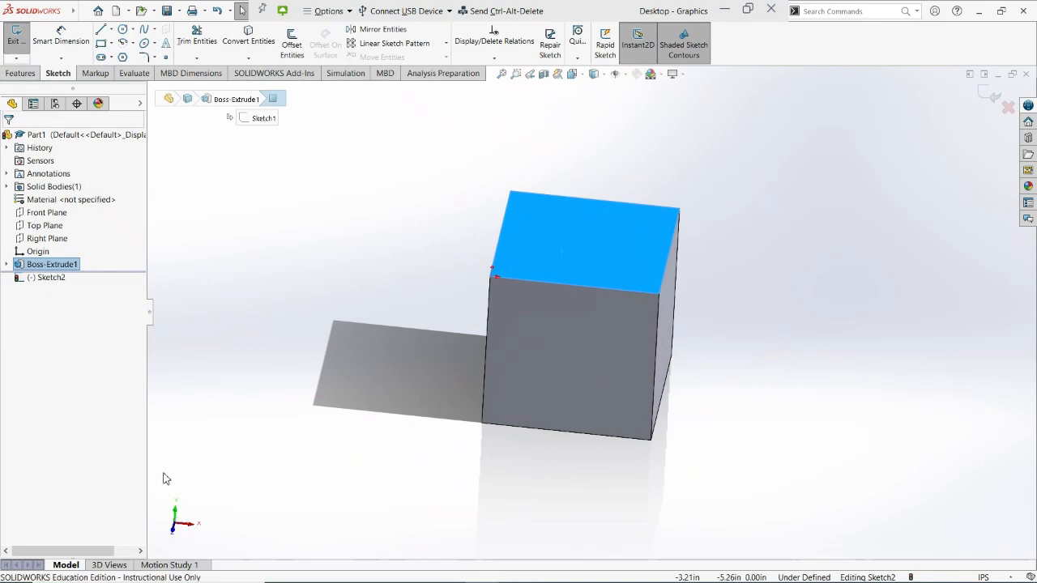
mouse_move(163, 474)
left_mouse_down()
mouse_move(228, 558)
mouse_move(212, 547)
left_mouse_up()
key("ctrl+8")
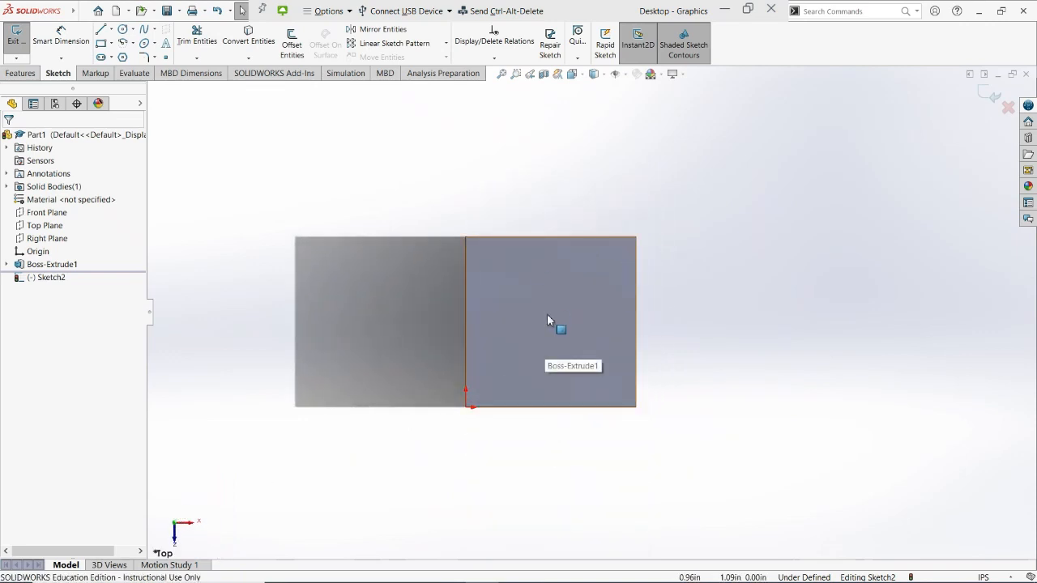
Sketch a circle with a radius of about 0.66 in near the middle of the top face
left_click(122, 31)
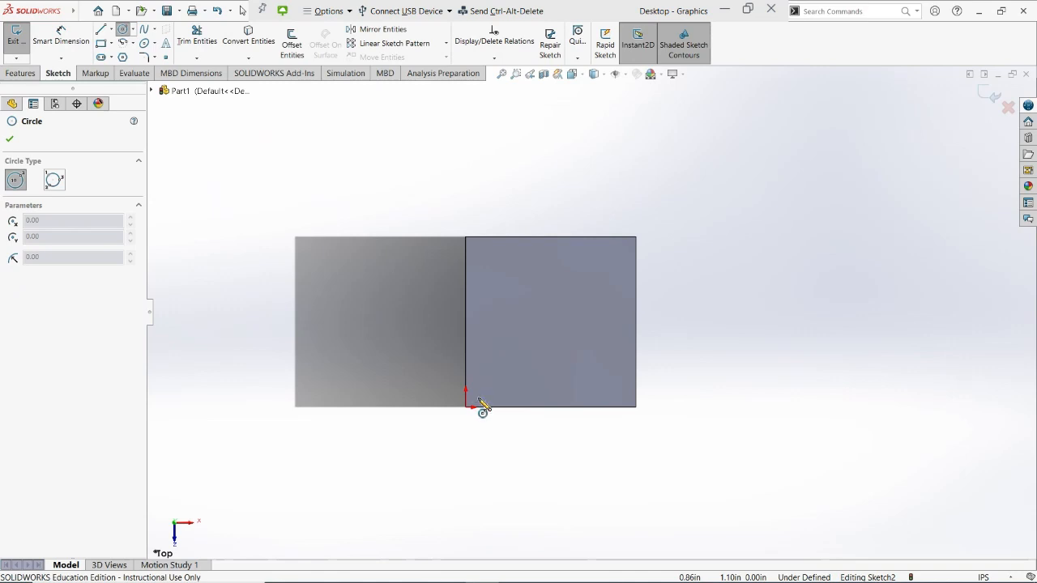
left_click(551, 325)
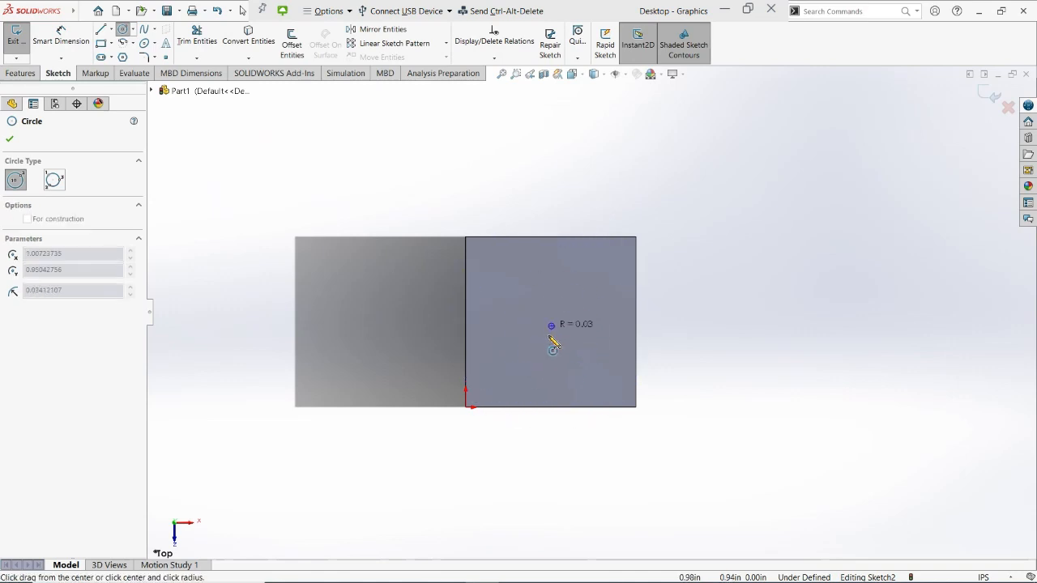
left_click(600, 364)
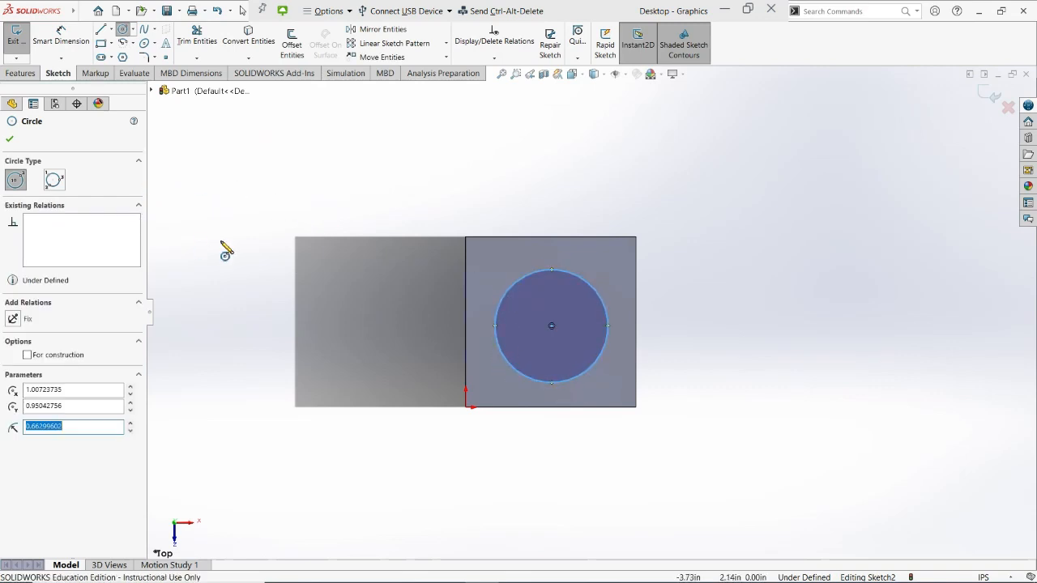
key("Escape")
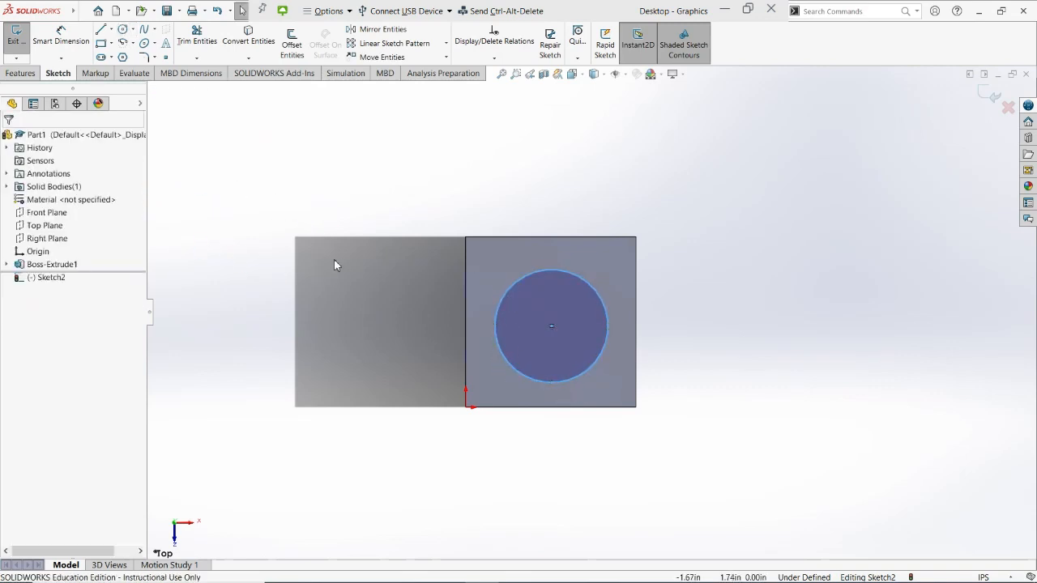
Dimension the circle's center 1 in horizontally from the left edge of the face
left_click(62, 39)
left_click(551, 326)
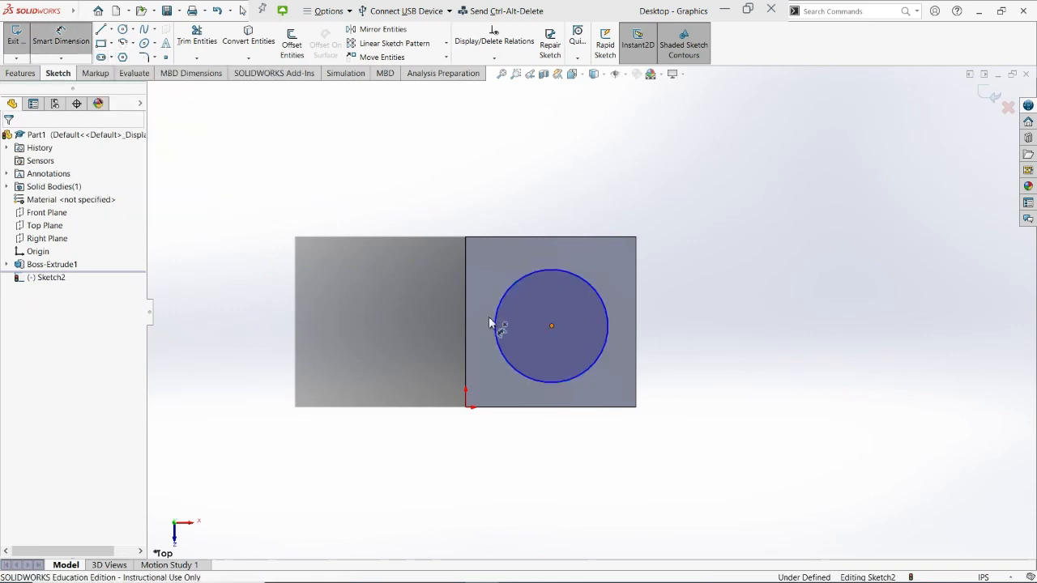
left_click(465, 306)
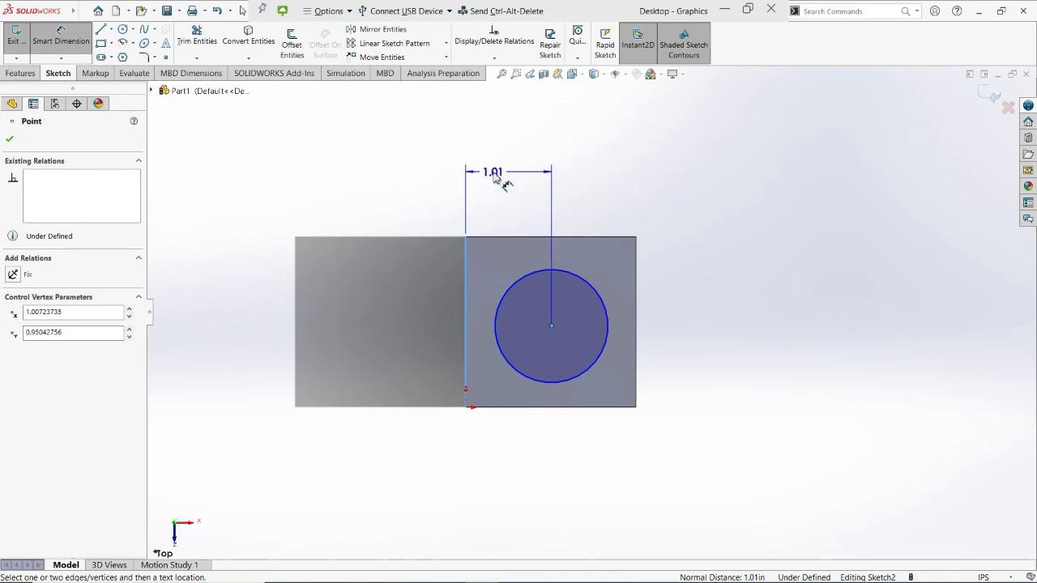
left_click(504, 179)
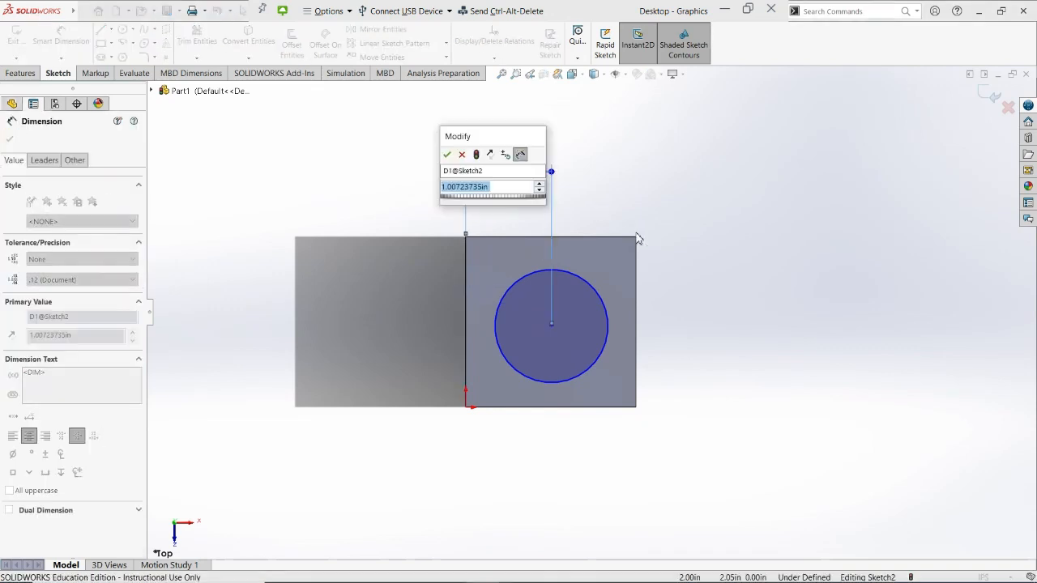
type("1")
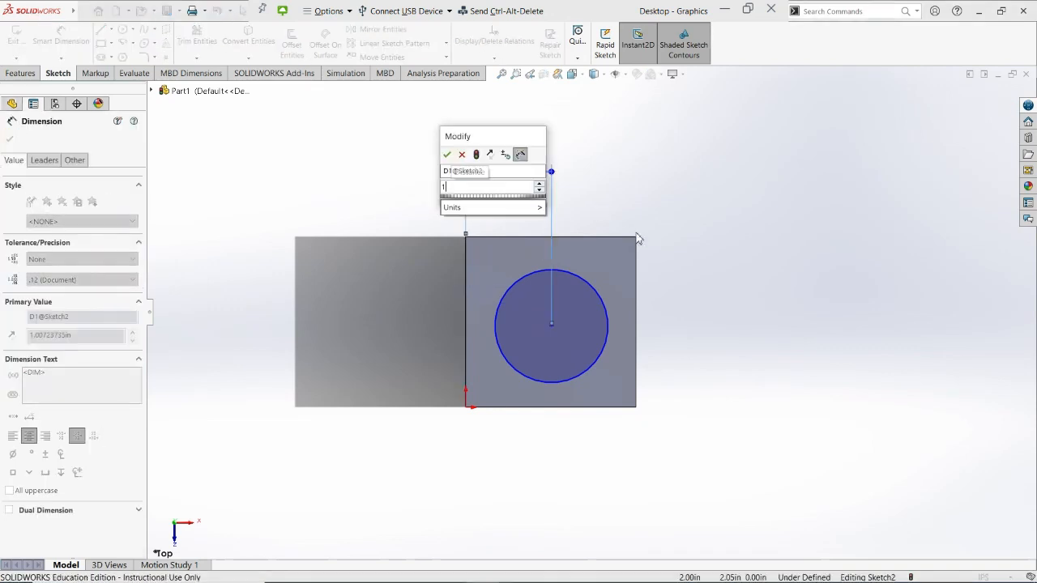
key("Return")
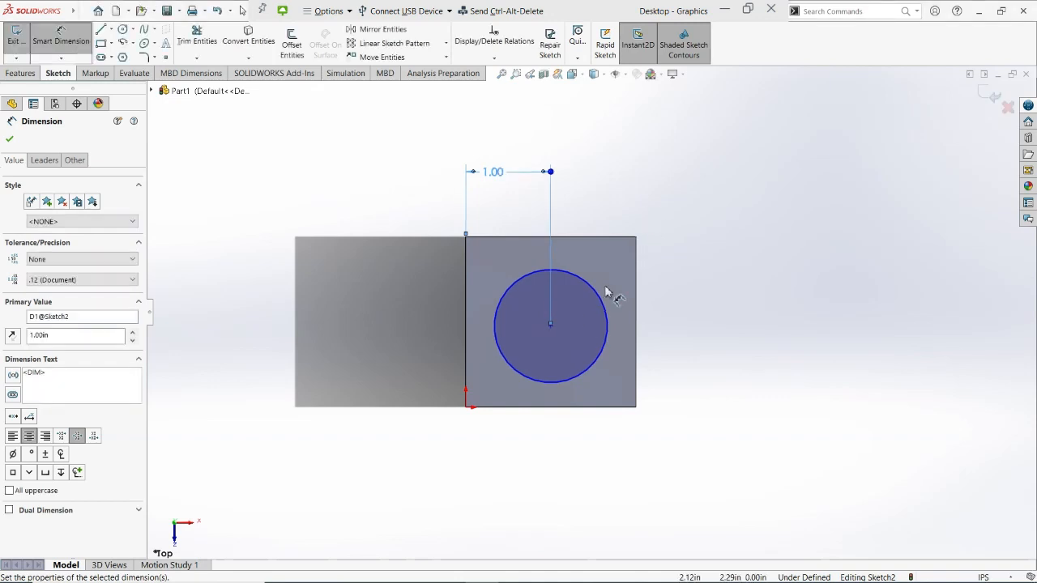
Dimension the circle's center 1 in vertically from the lower edge of the face
left_click(539, 343)
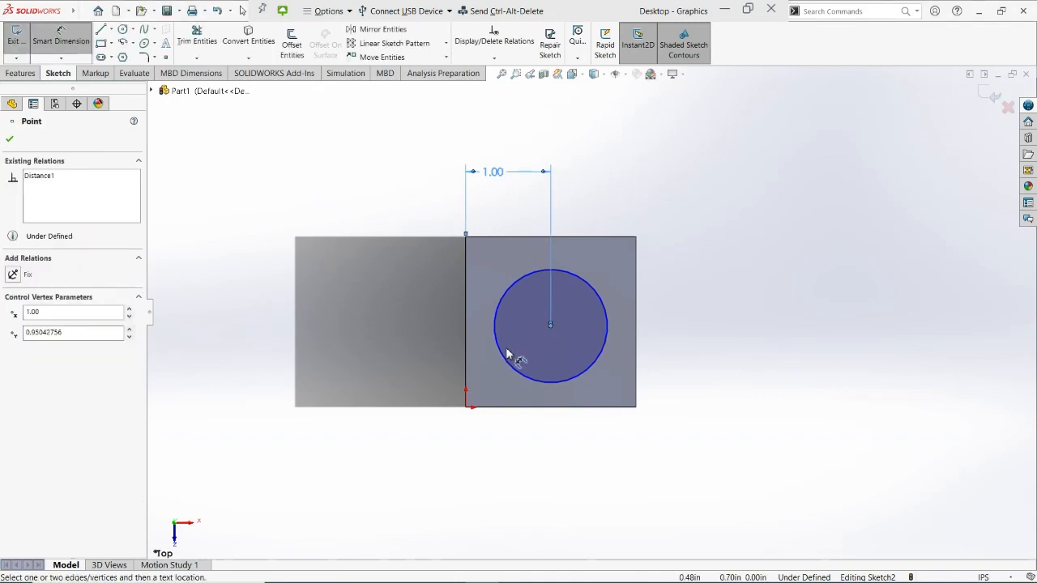
left_click(547, 407)
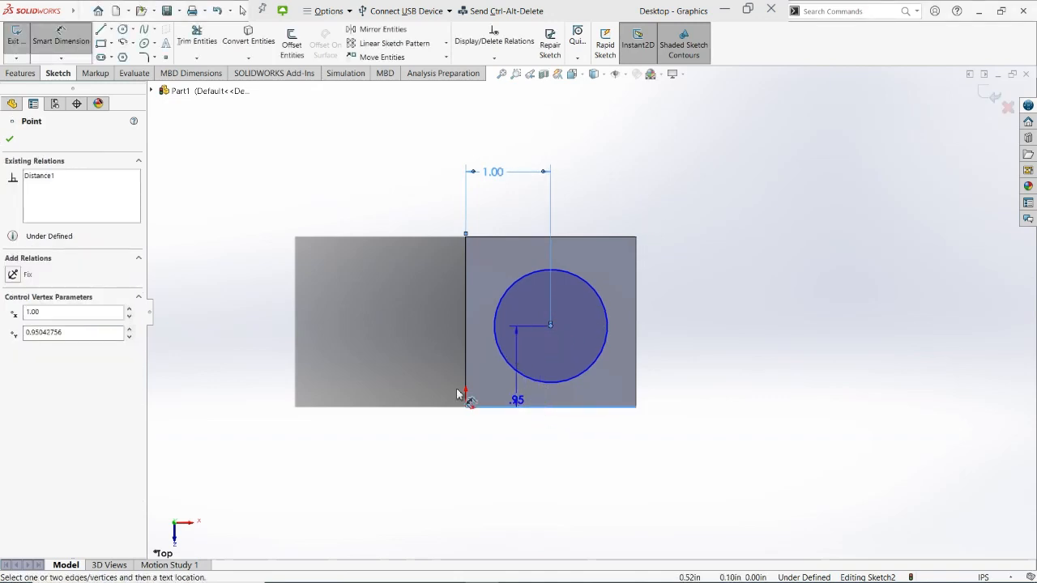
left_click(371, 387)
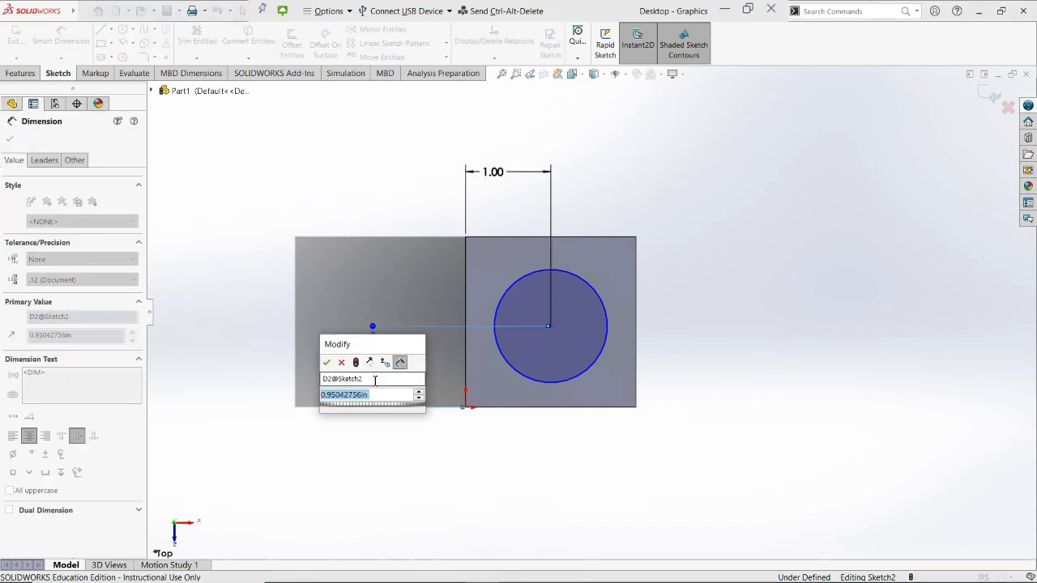
type("1")
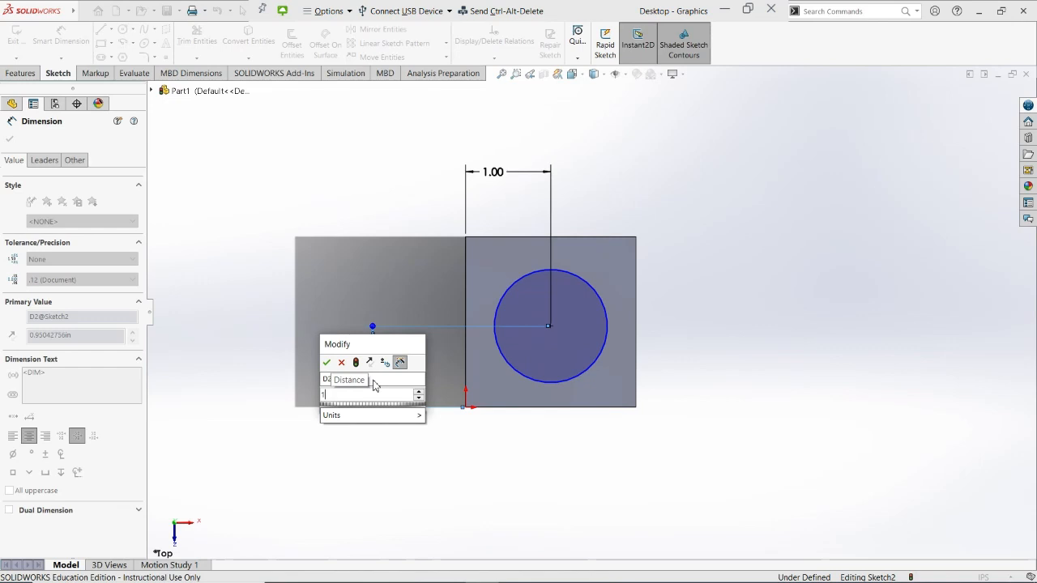
key("Return")
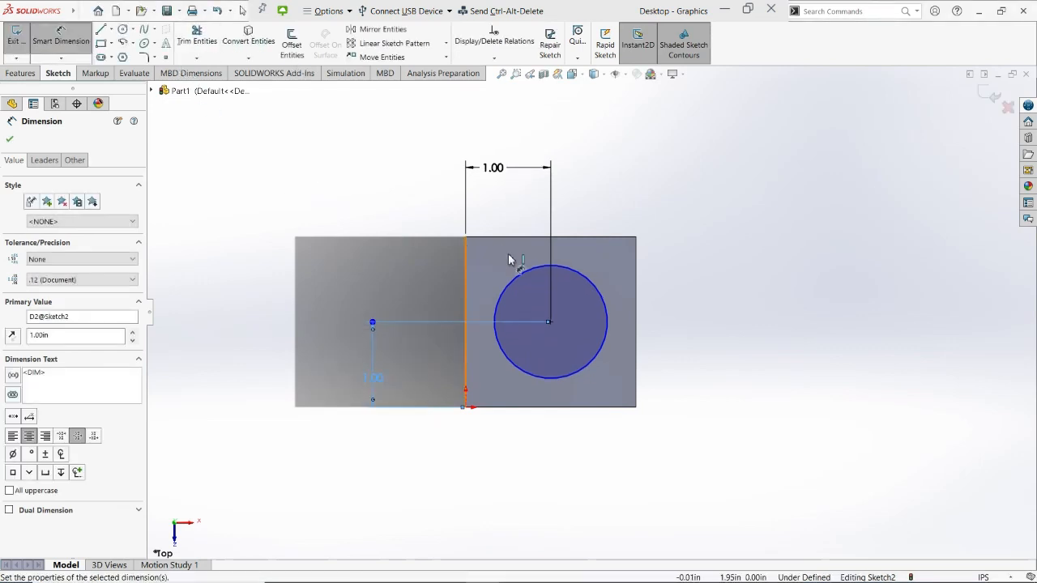
Set the circle's diameter to 1 in and center the dimension text between its extension lines
left_click(592, 279)
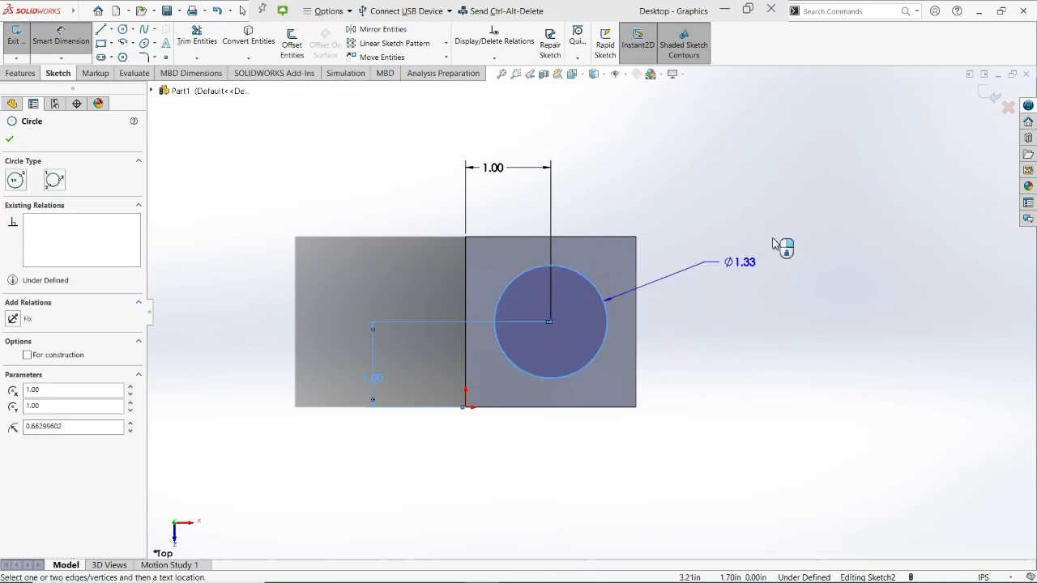
left_click(763, 272)
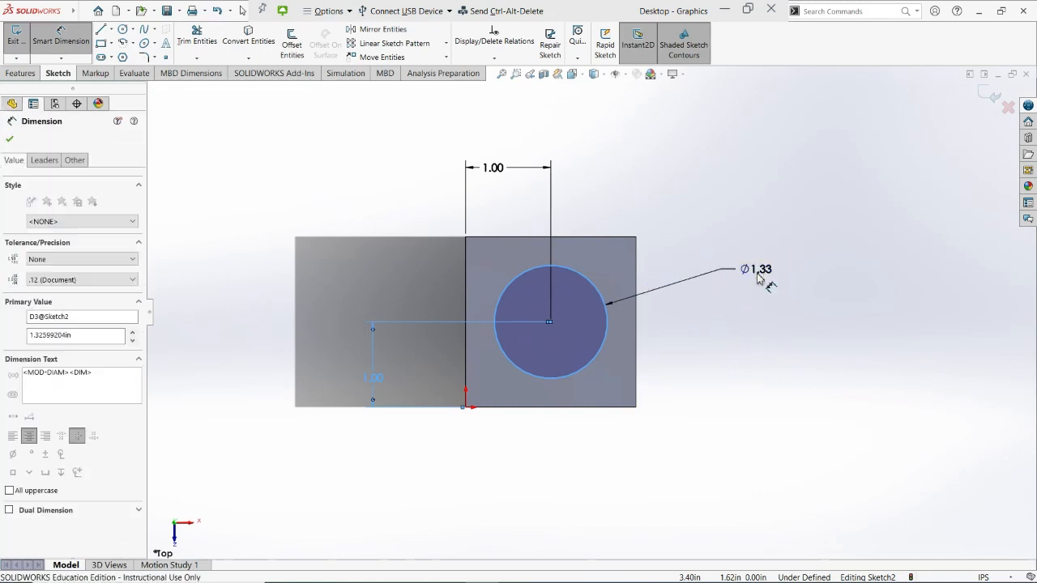
type("1")
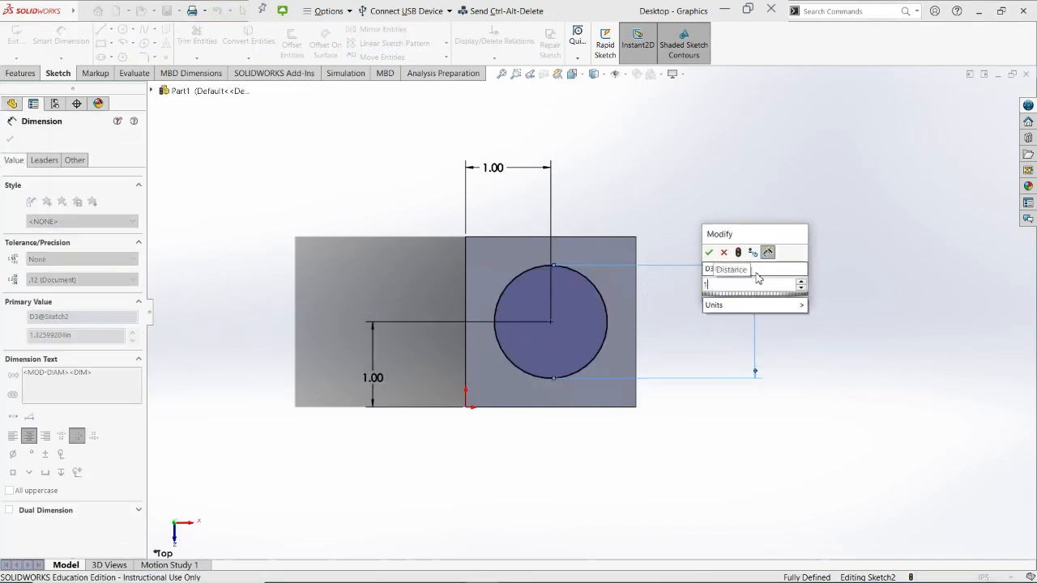
left_click(709, 252)
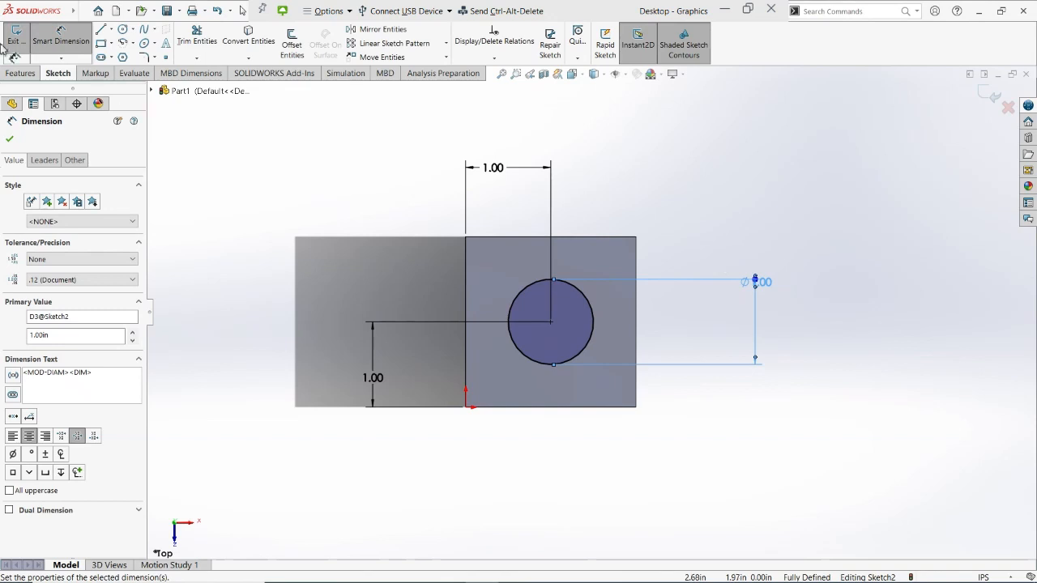
left_click(11, 141)
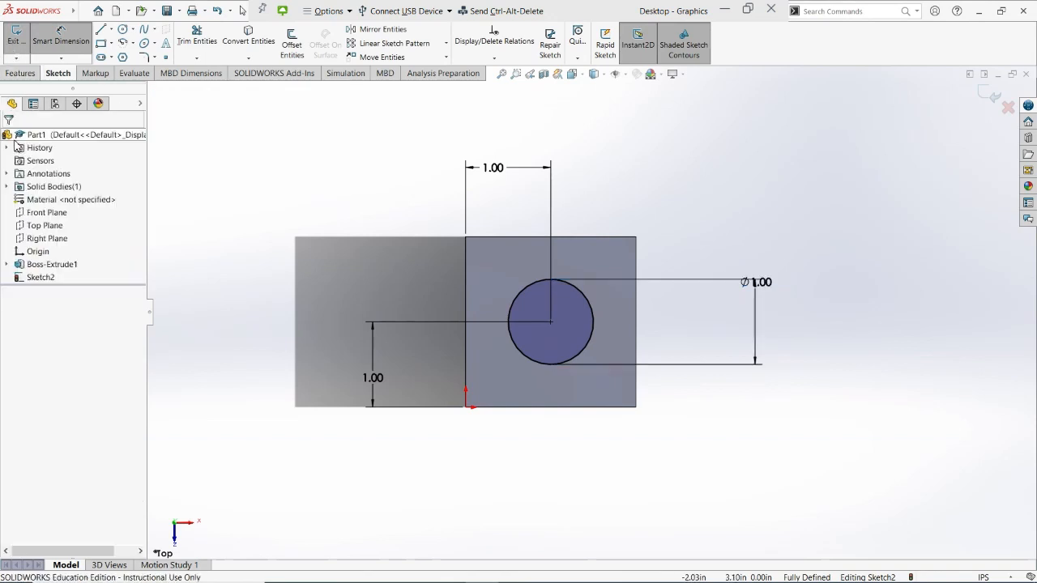
left_click_drag(761, 283, 760, 328)
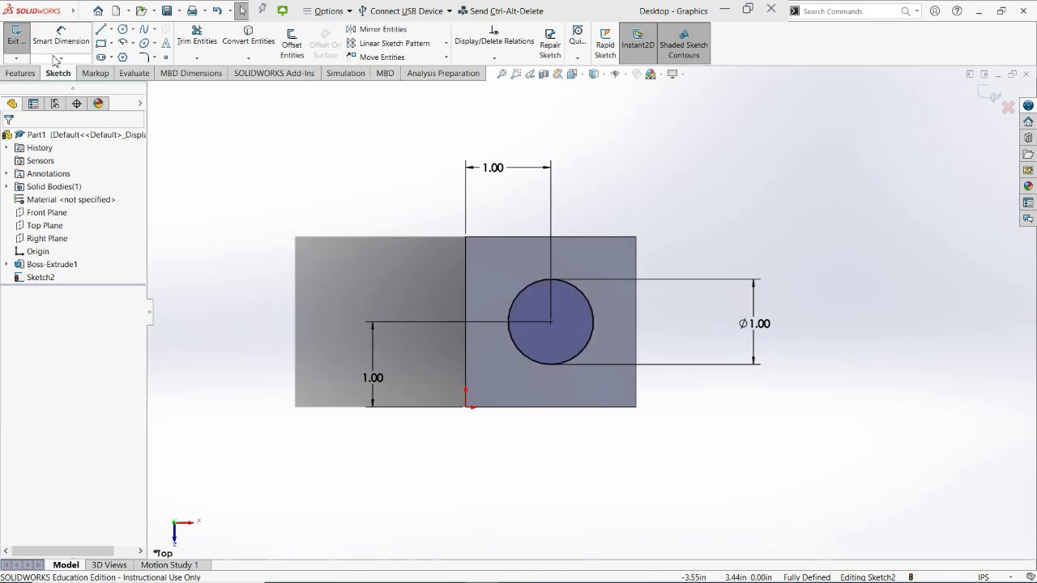
Exit the circle sketch on the cube's top face
left_click(17, 36)
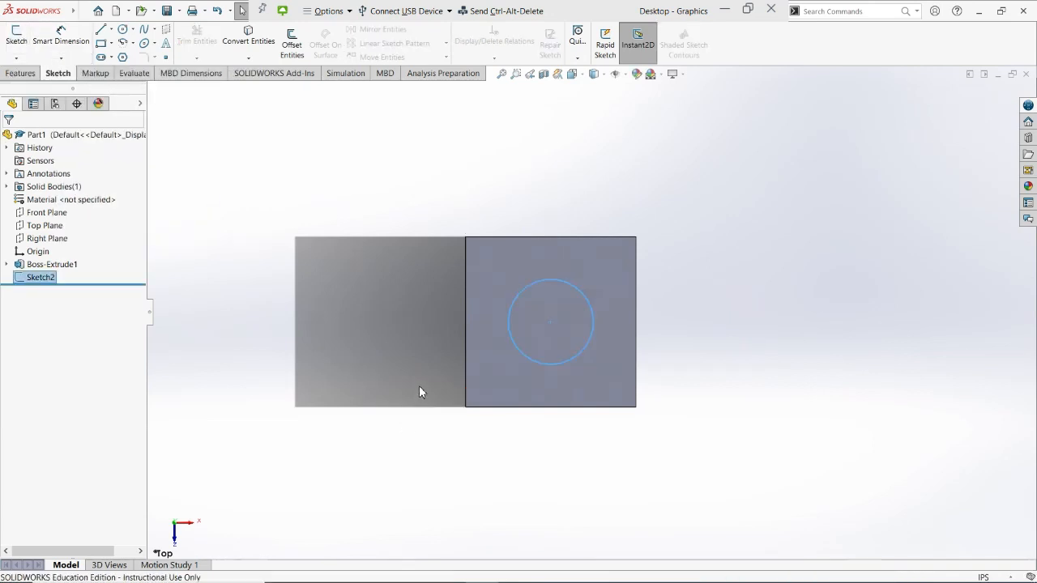
middle_click_drag(420, 389, 456, 316)
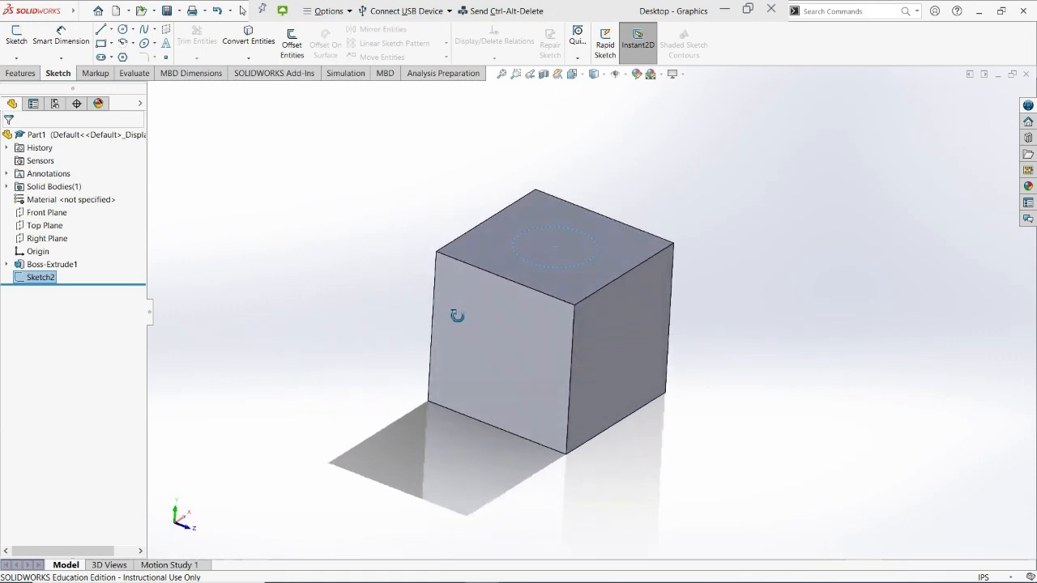
key("Escape")
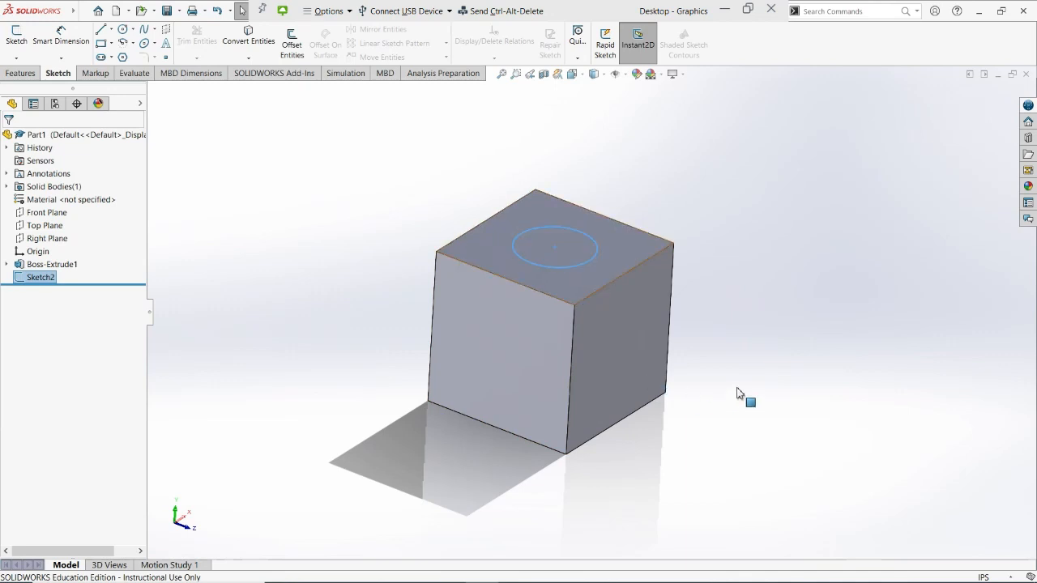
mouse_move(276, 224)
middle_mouse_down()
mouse_move(243, 192)
mouse_move(284, 189)
mouse_move(296, 203)
middle_mouse_up()
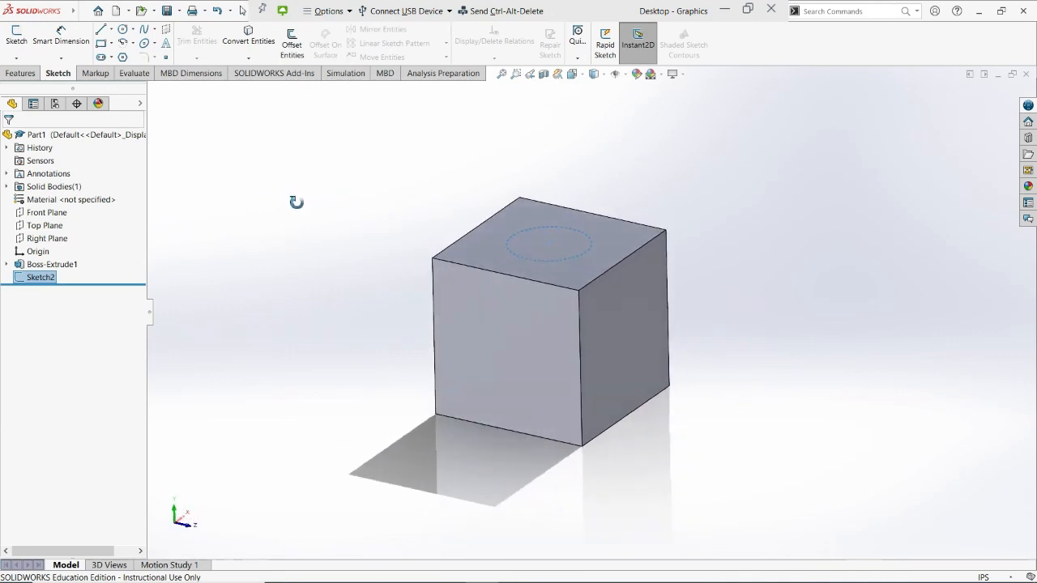
Set up an extruded cut of the circle down through the cube with the Through All end condition
left_click(32, 74)
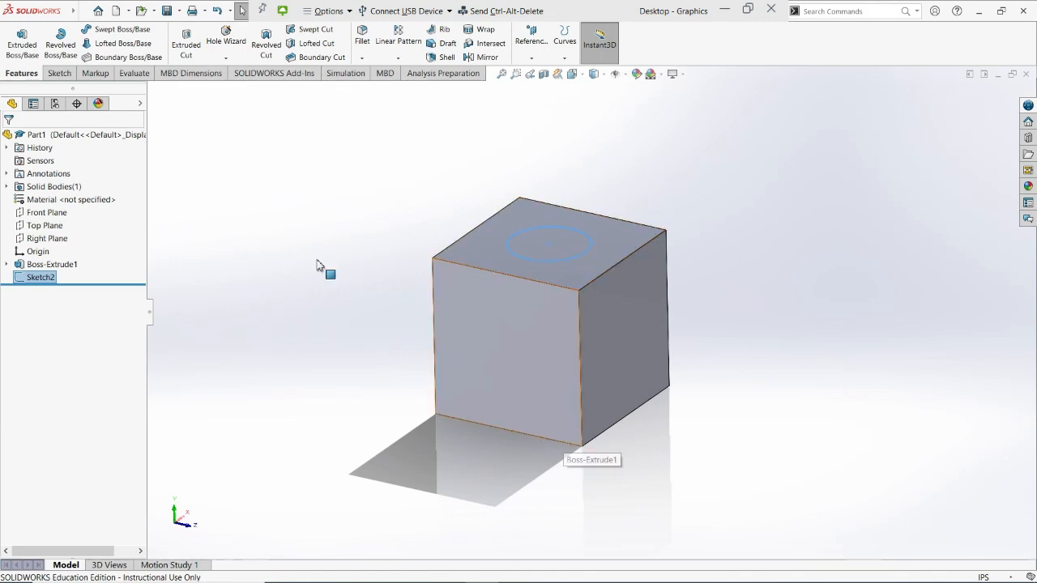
left_click(194, 43)
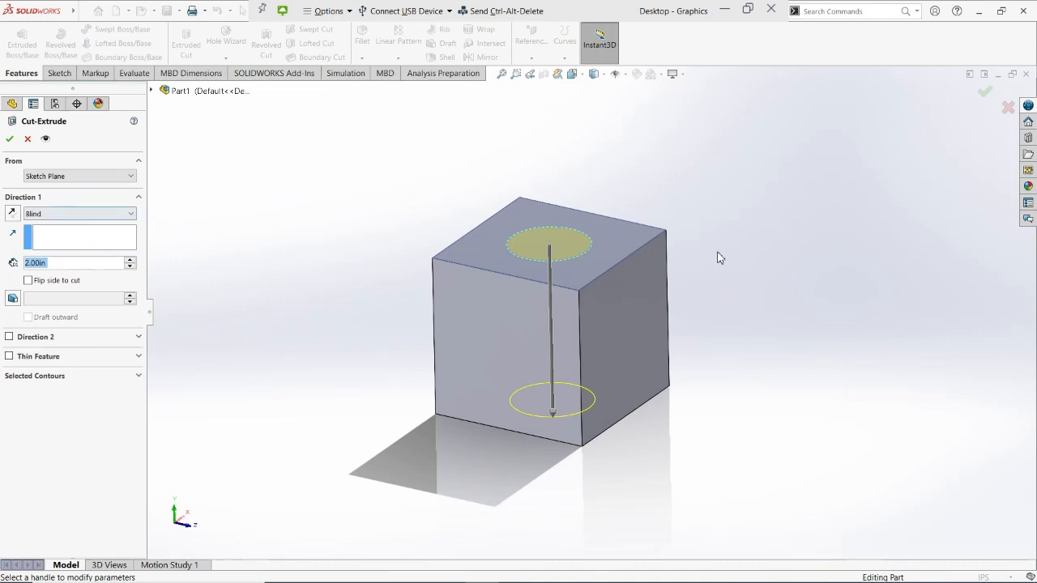
middle_click_drag(688, 332, 542, 240)
middle_click_drag(616, 322, 689, 359)
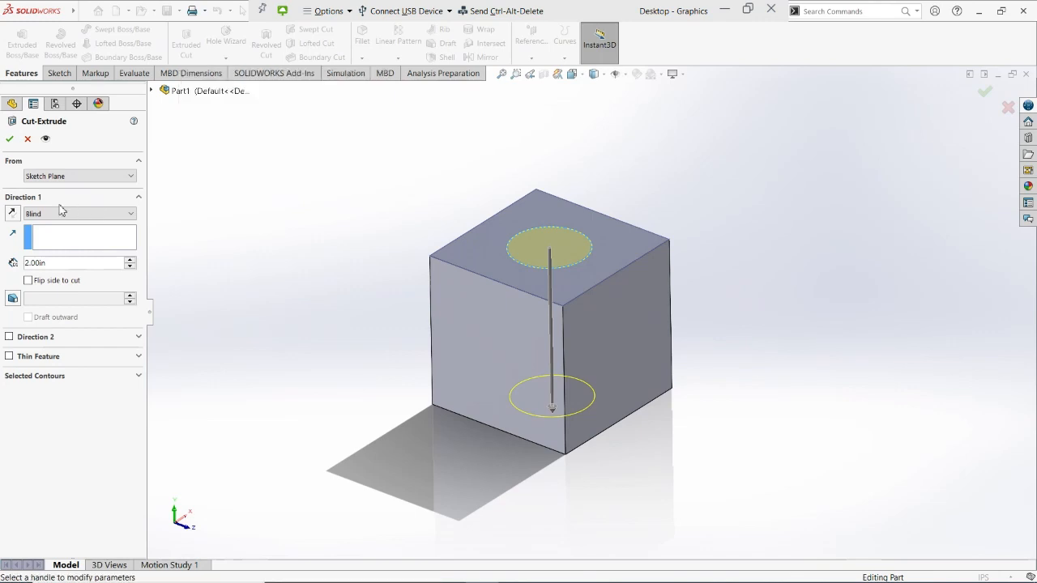
left_click(125, 218)
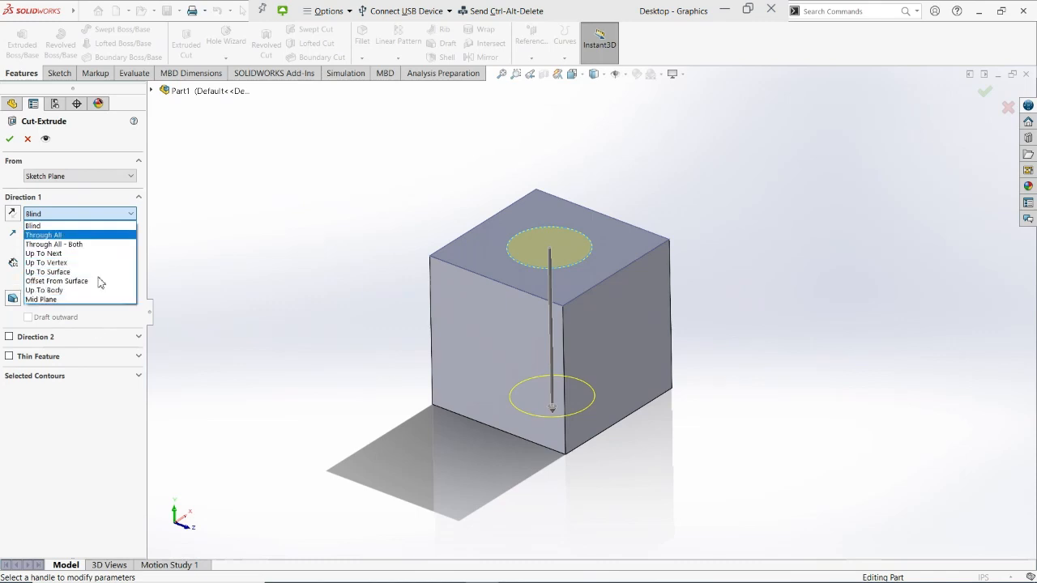
left_click(87, 237)
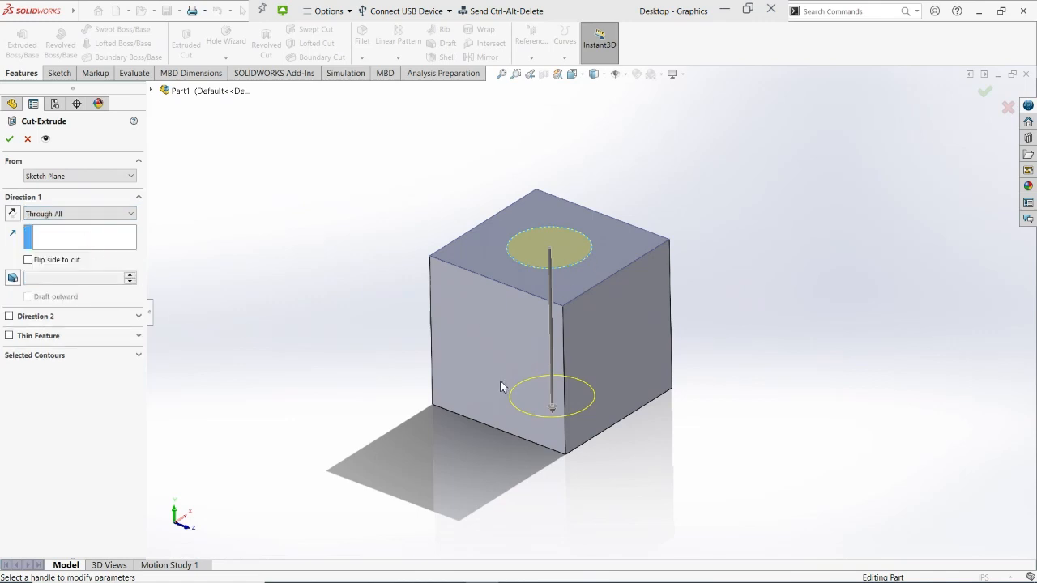
middle_click_drag(499, 380, 592, 356)
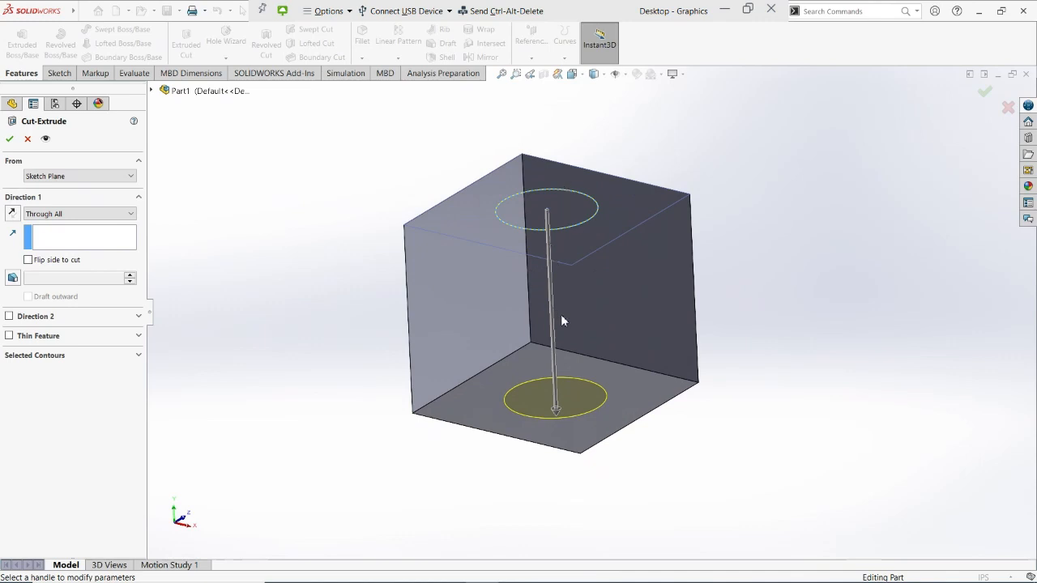
middle_click_drag(563, 321, 726, 384)
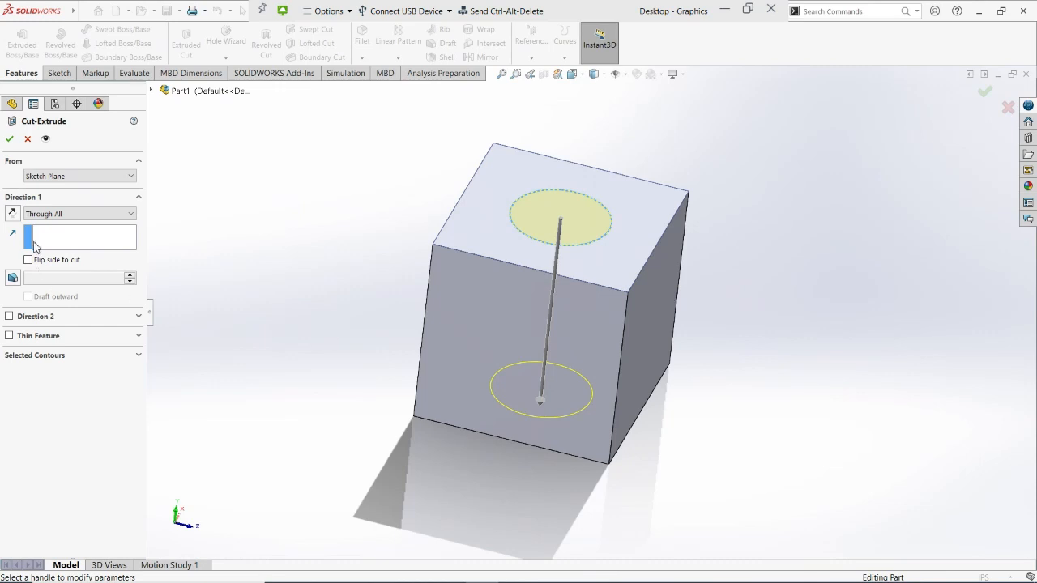
Change the circle cut's end condition to Through All - Both so that it extends in both directions from the sketch
left_click(54, 213)
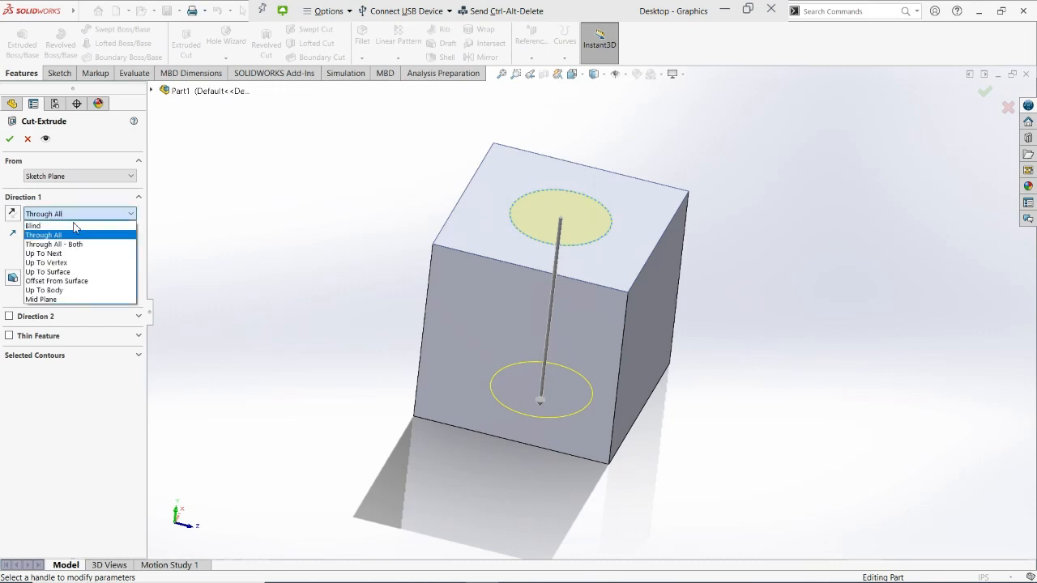
left_click(86, 246)
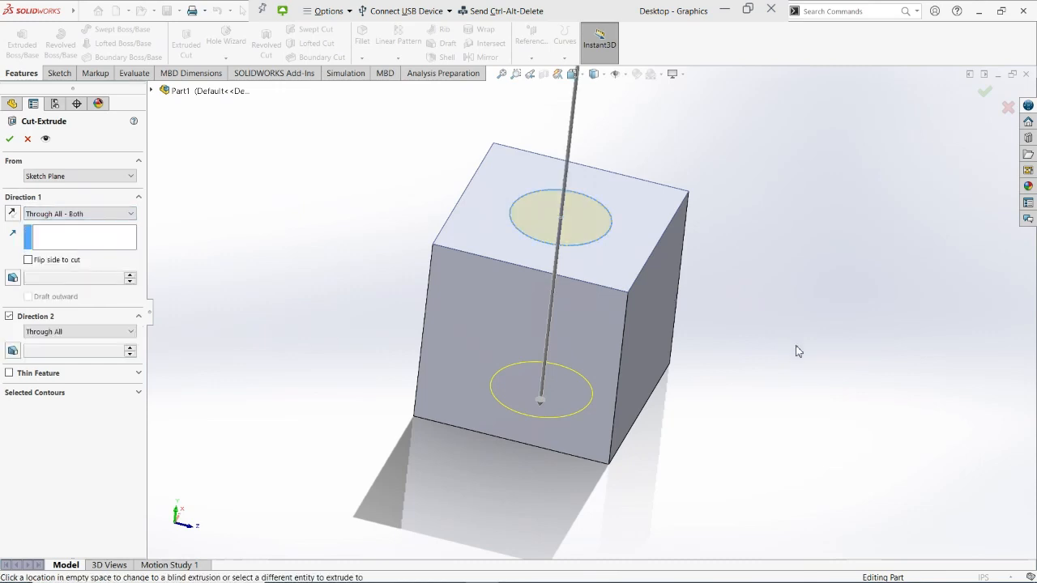
middle_click_drag(796, 349, 710, 335)
scroll(661, 314, "up", 3)
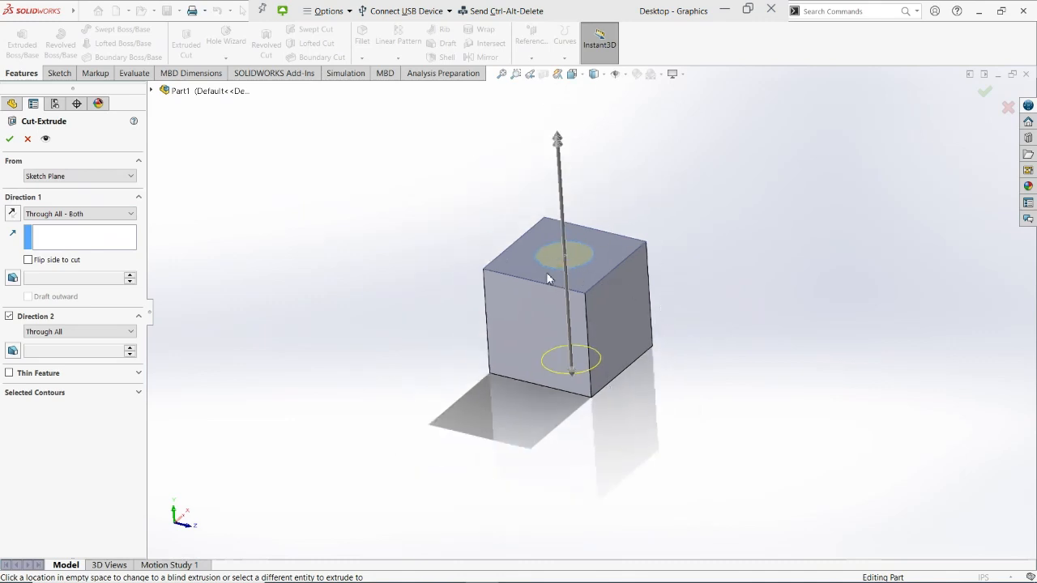
Try the Up To Next end condition for the cut's first direction, reversing the direction and flipping it back
left_click(57, 214)
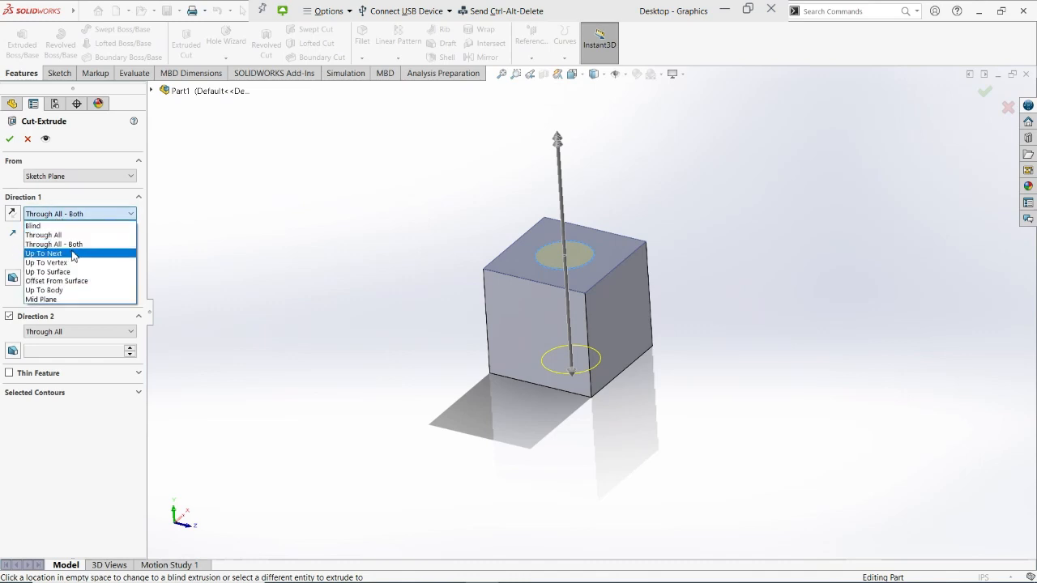
left_click(73, 254)
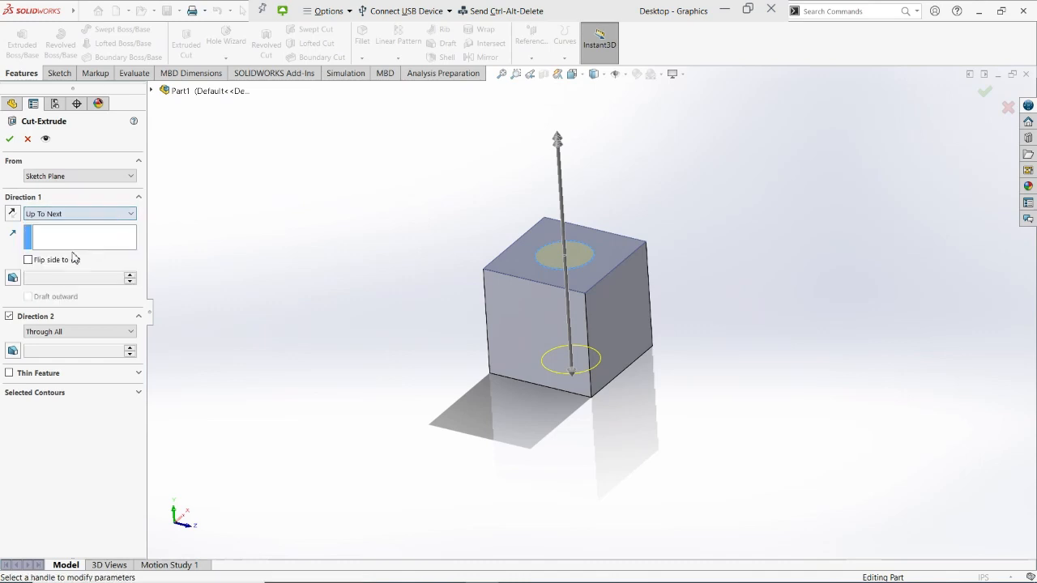
left_click(11, 214)
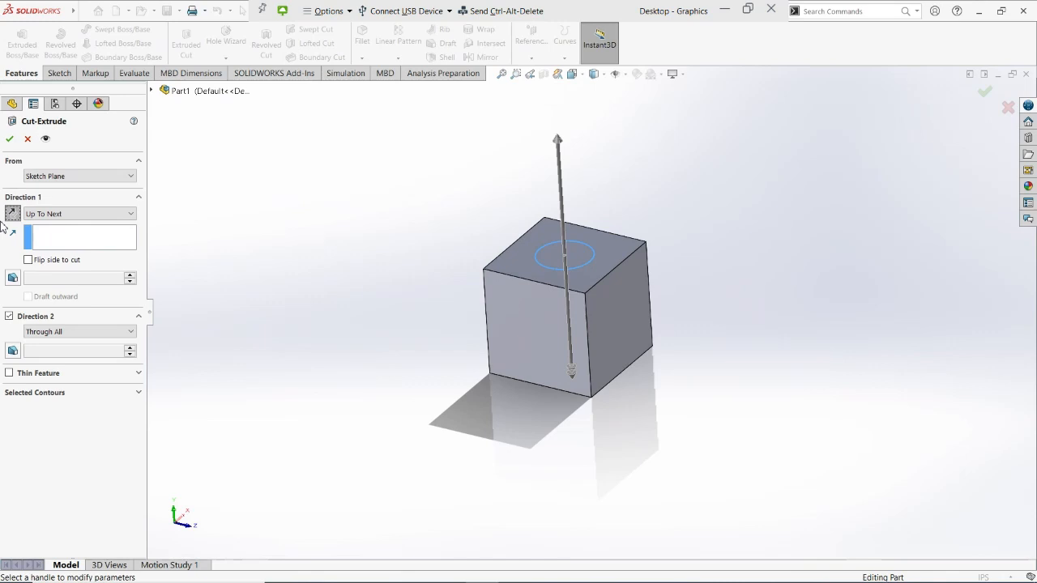
left_click(11, 213)
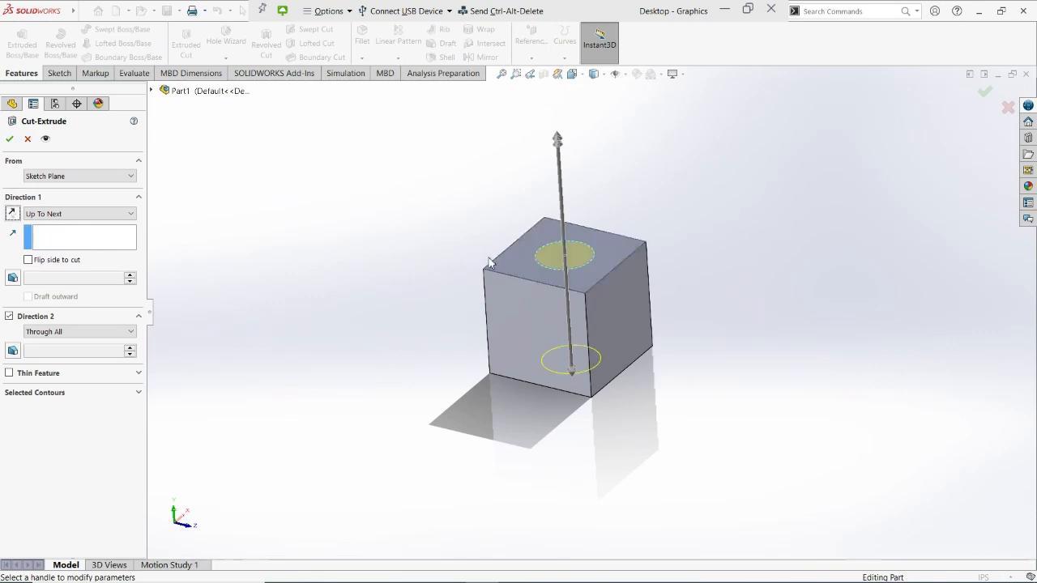
middle_click_drag(597, 337, 586, 254)
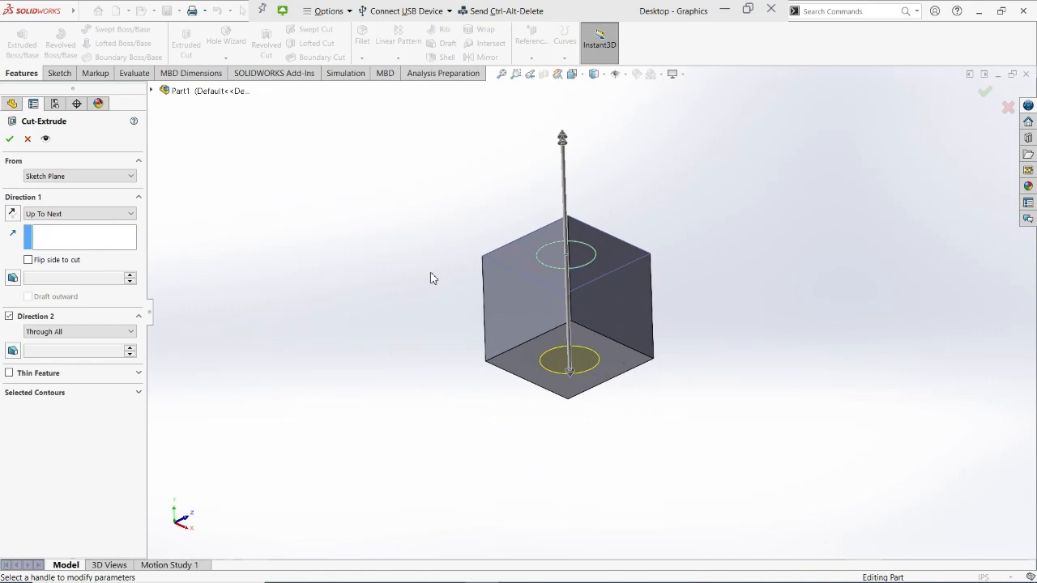
Set the cut's first direction to Through All and complete the hole through the cube
left_click(130, 215)
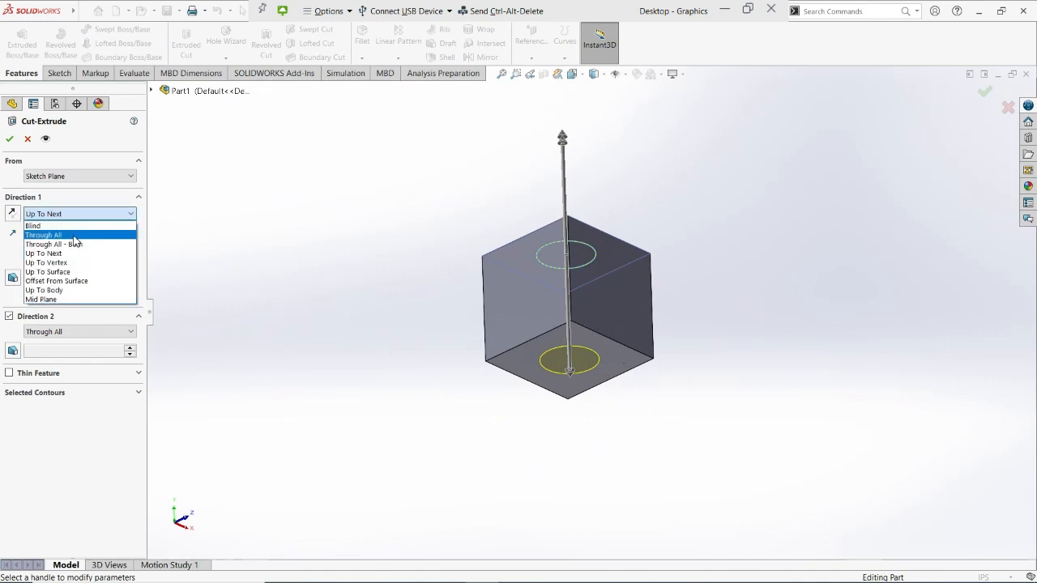
left_click(74, 235)
middle_click_drag(626, 180, 647, 296)
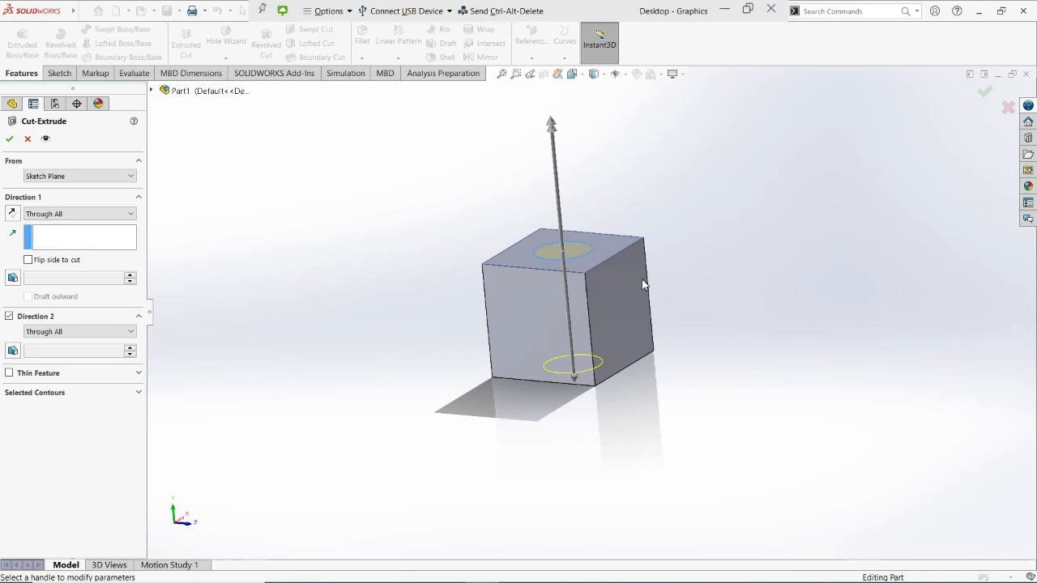
scroll(650, 280, "down", 3)
middle_click_drag(653, 308, 652, 357)
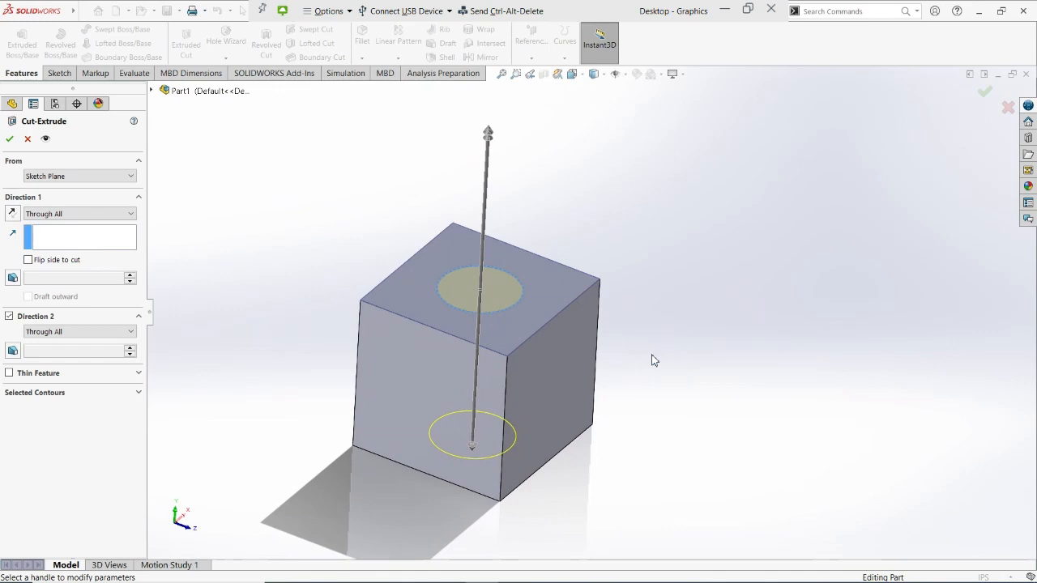
left_click(11, 142)
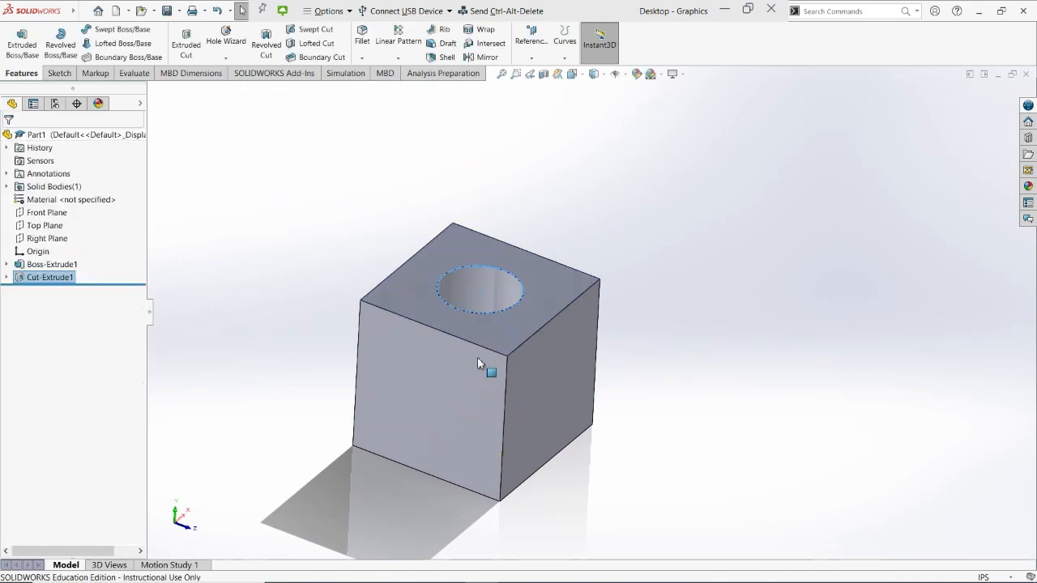
Start a constant-size Fillet and select the circular edges at both ends of the hole
middle_click_drag(556, 359, 526, 538)
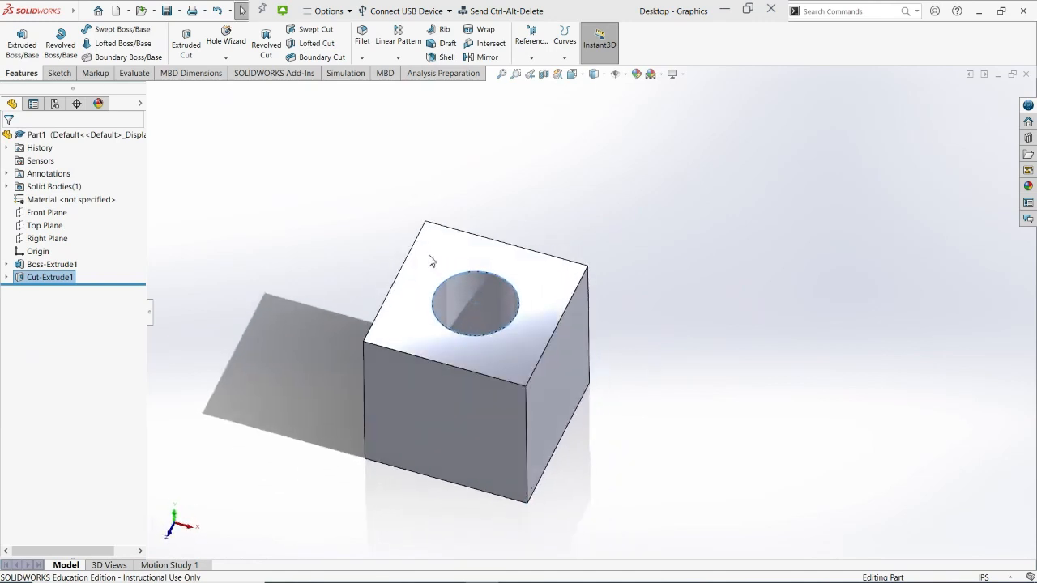
mouse_move(416, 282)
middle_mouse_down()
mouse_move(425, 343)
mouse_move(412, 359)
mouse_move(387, 356)
middle_mouse_up()
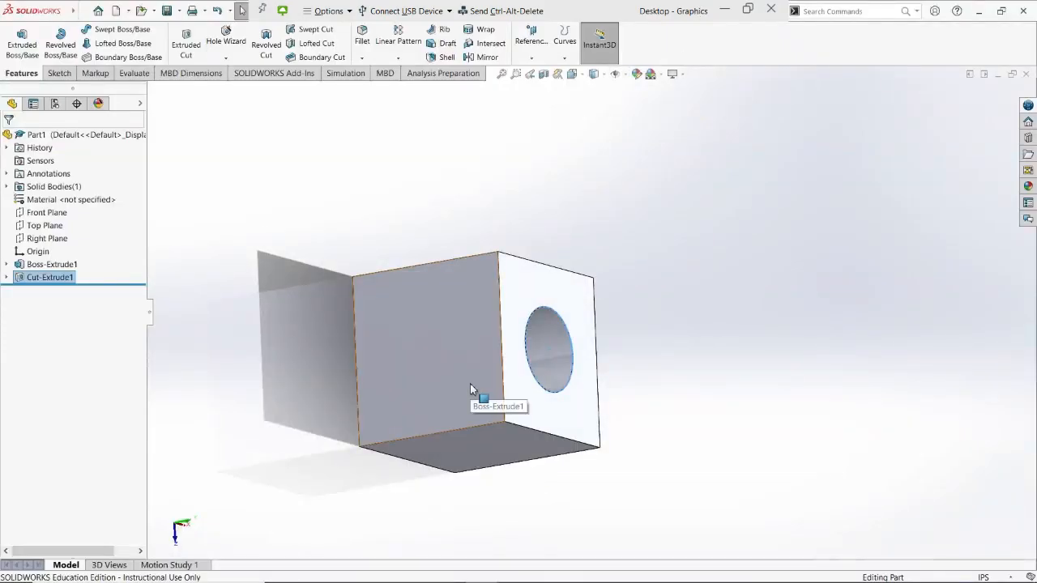
key("ctrl+7")
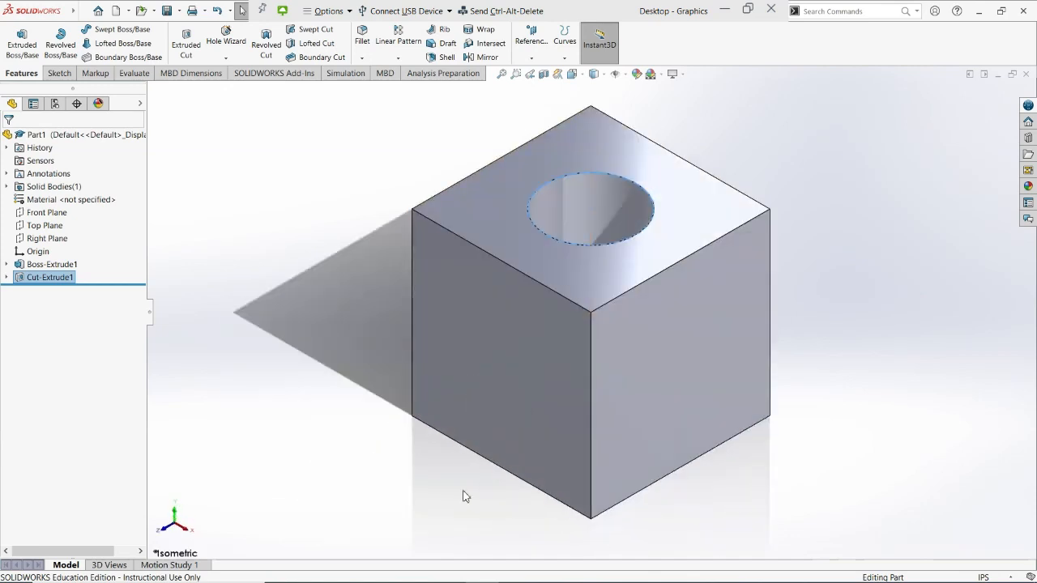
key("f")
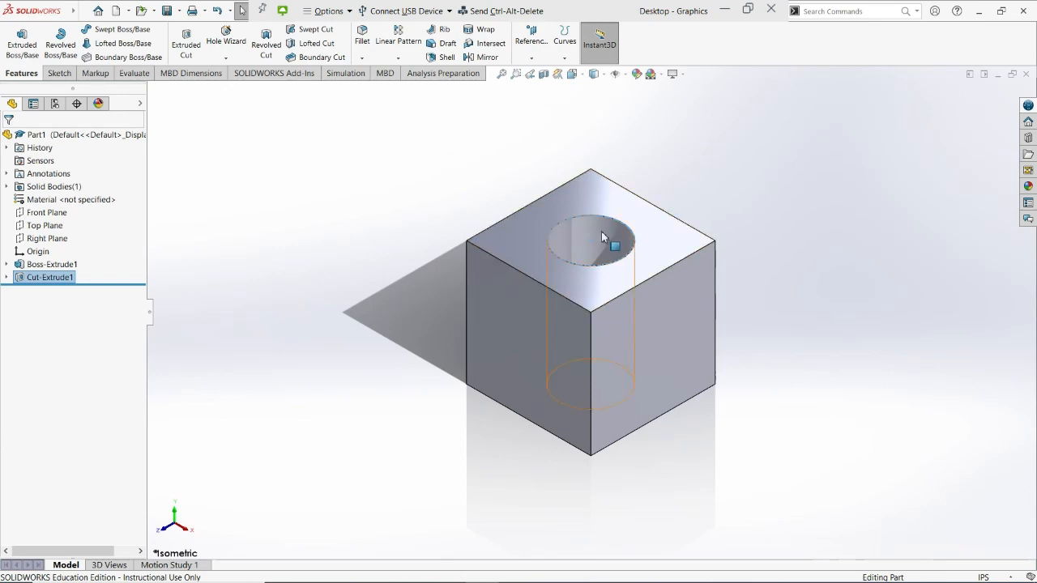
scroll(601, 230, "down", 2)
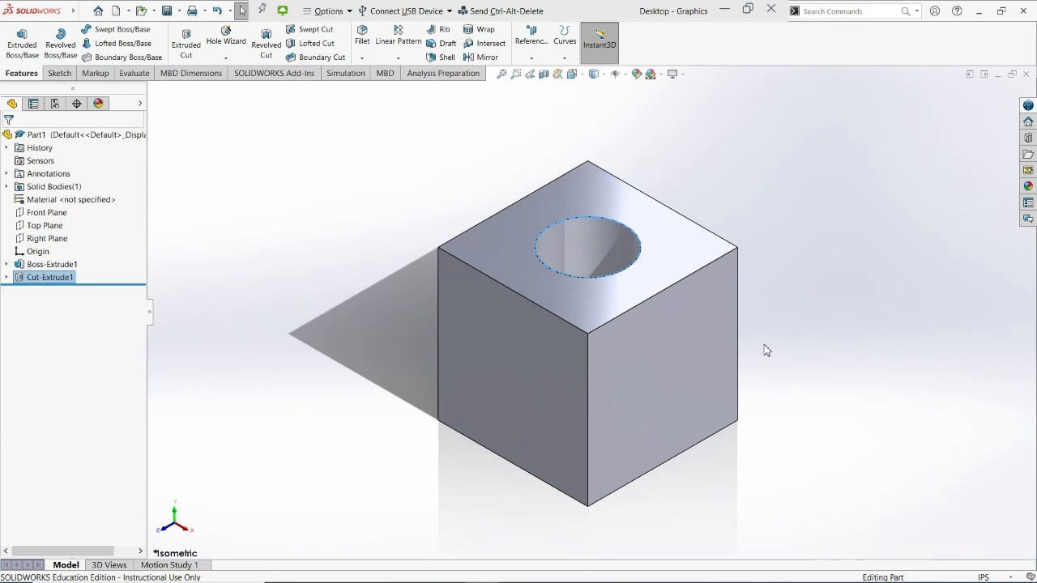
left_click(362, 38)
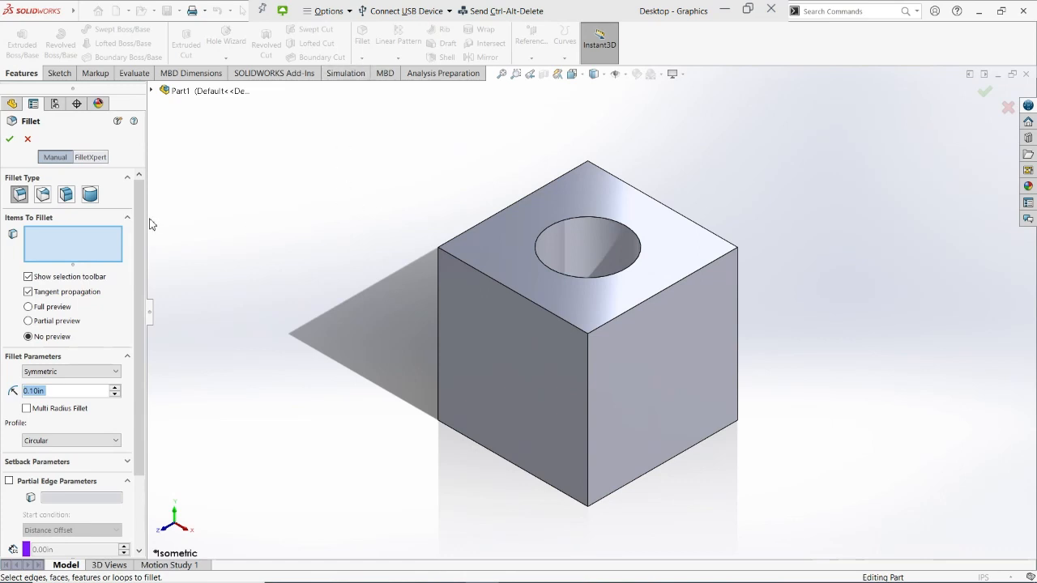
left_click(28, 139)
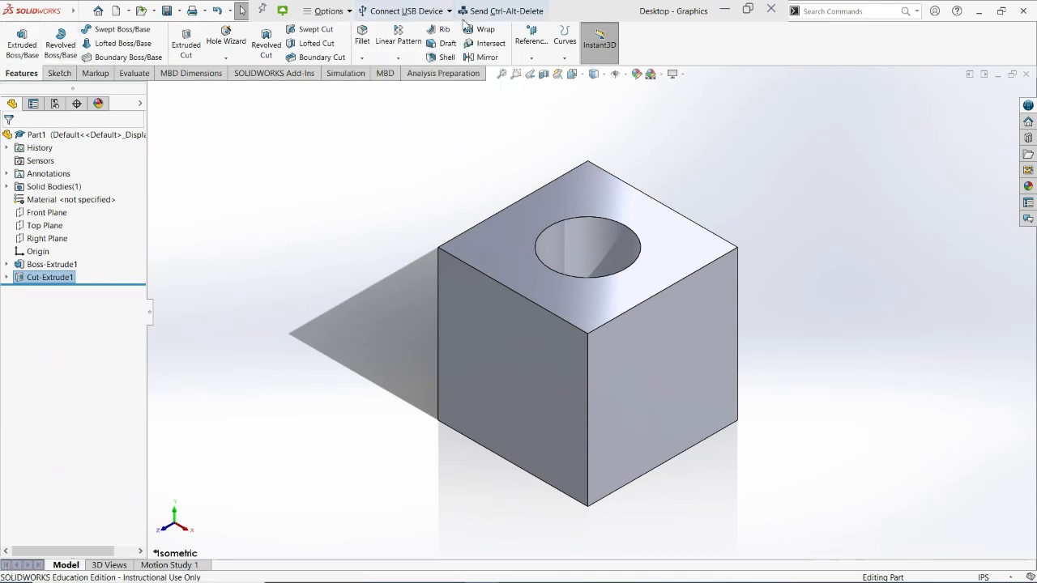
left_click(361, 36)
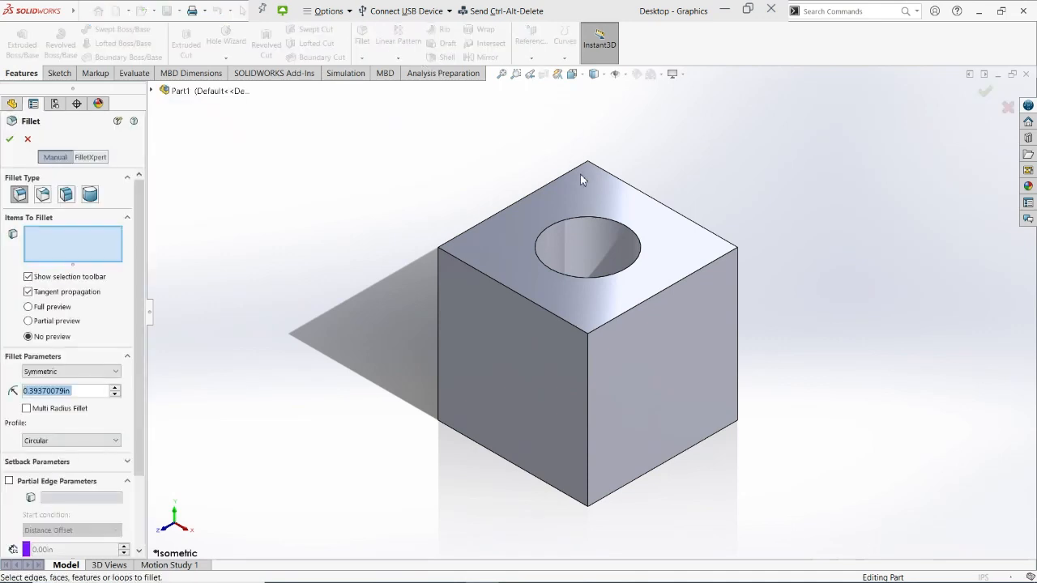
left_click(595, 225)
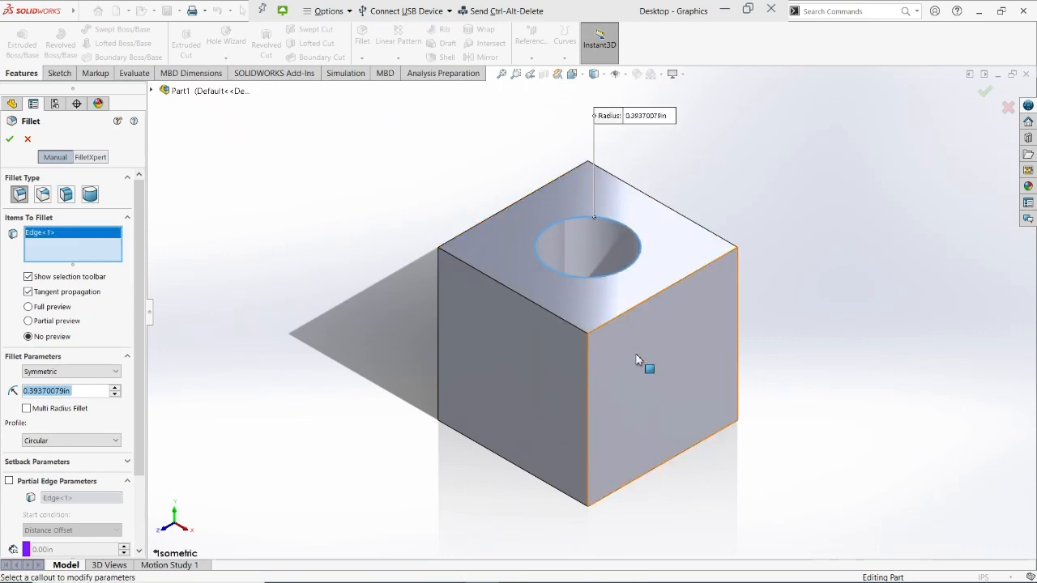
middle_click_drag(641, 359, 599, 269)
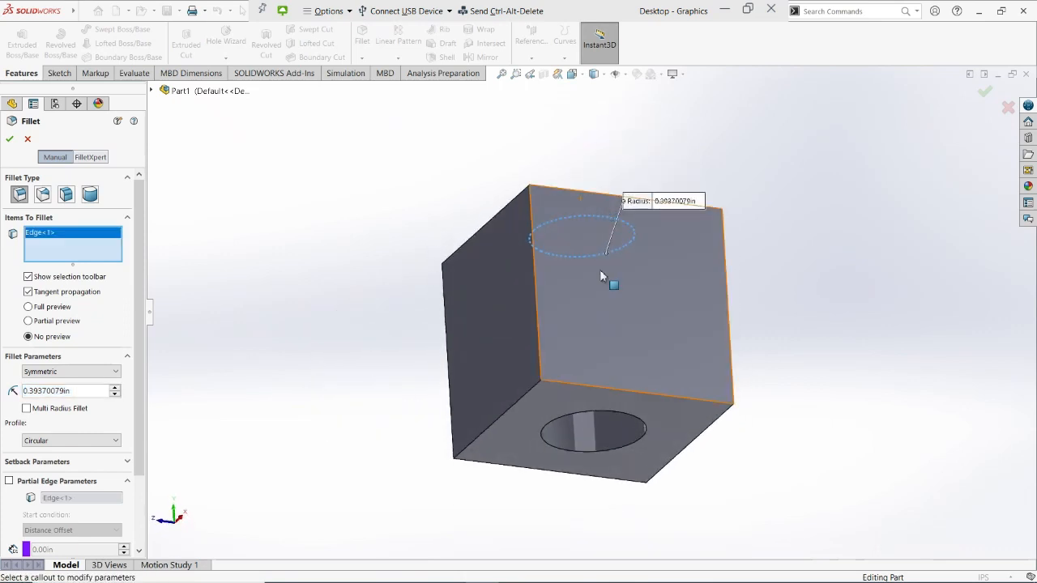
left_click(582, 410)
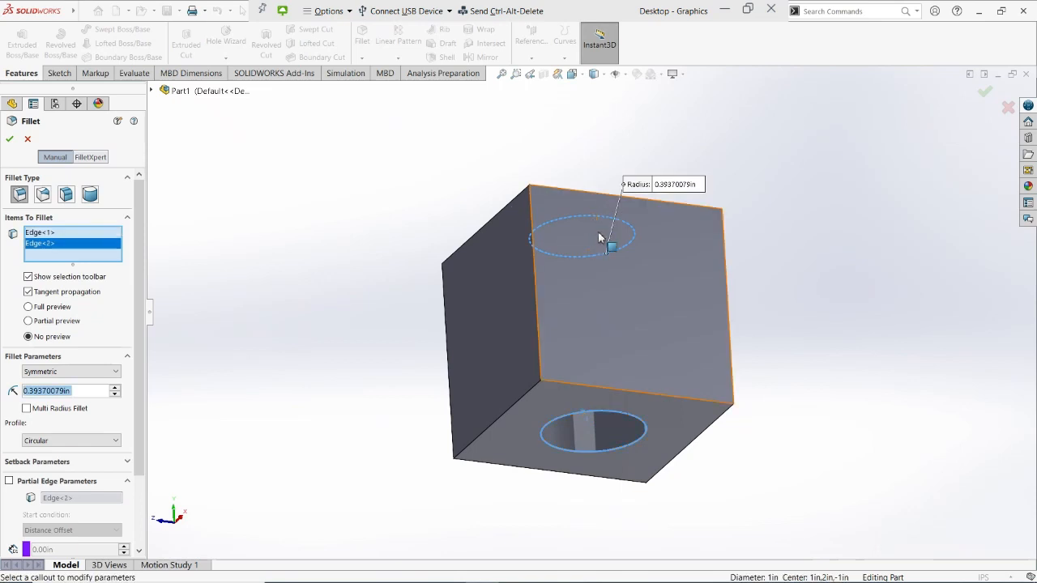
middle_click_drag(598, 231, 626, 340)
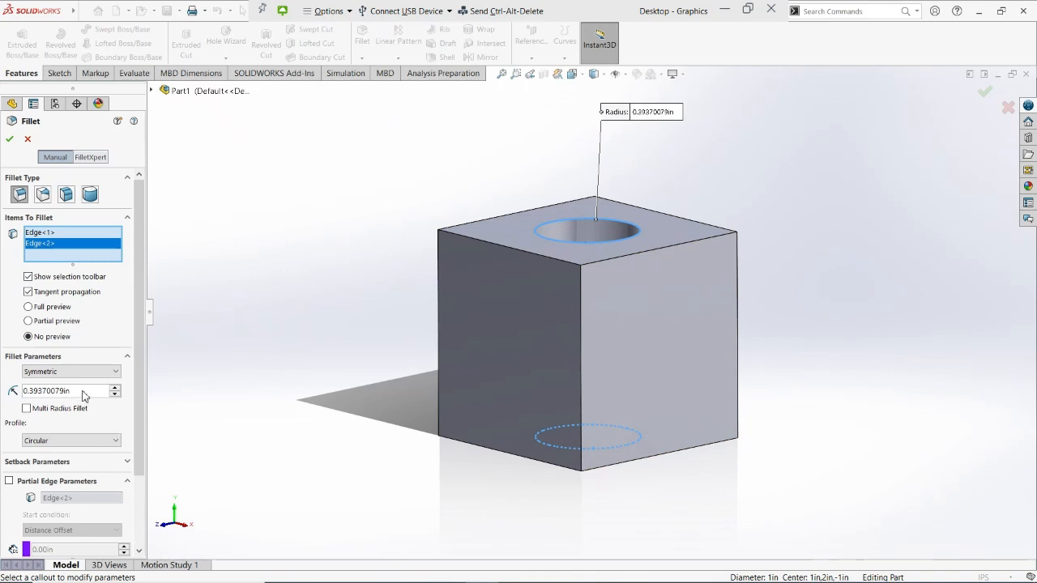
Set the fillet radius to 0.25 in for both hole edges
left_click_drag(70, 390, 31, 389)
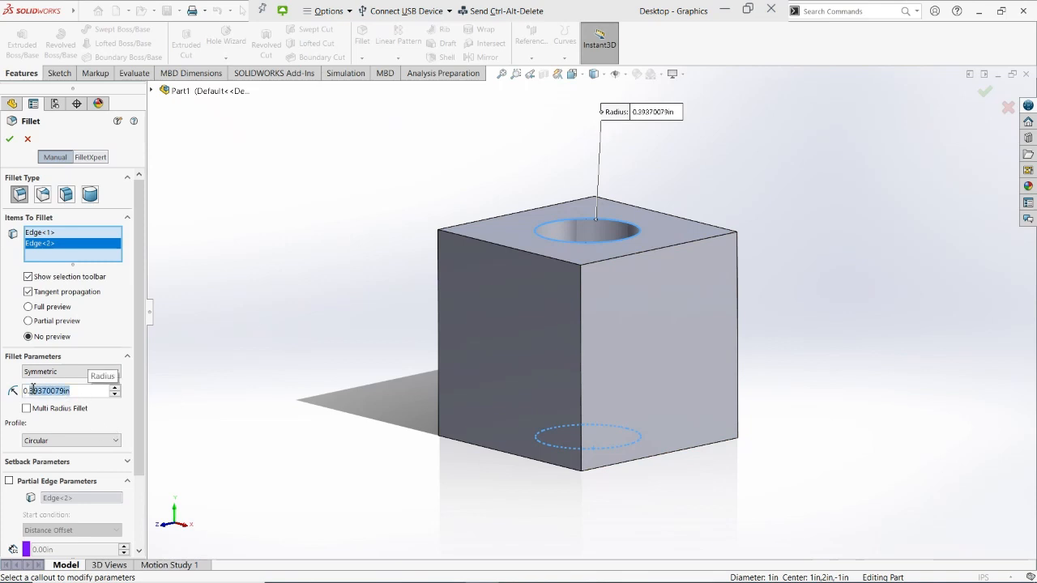
type("25")
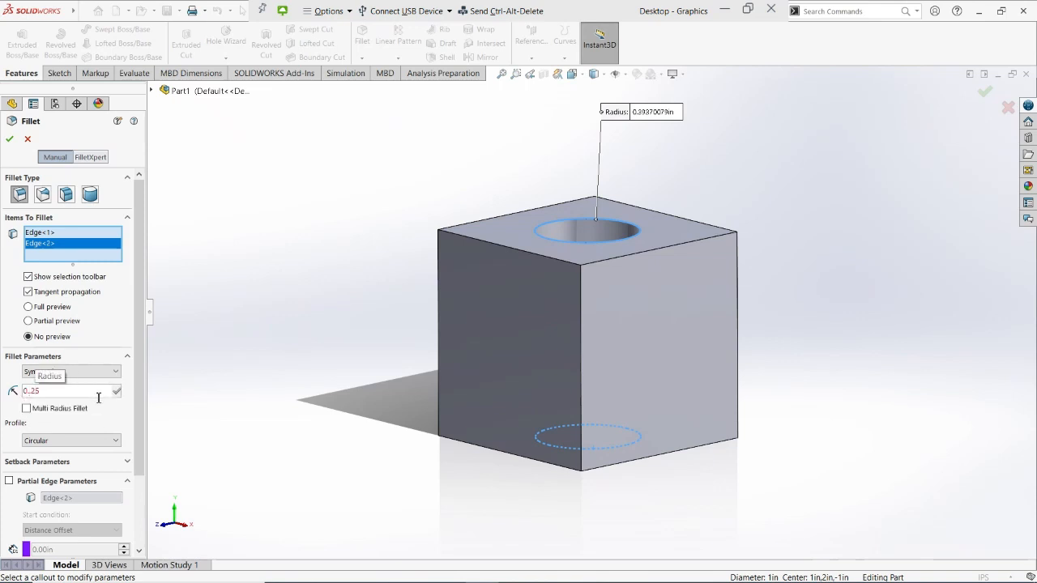
type("in")
key("Return")
Enable the full preview and apply the fillet to the hole's upper and lower edges
scroll(513, 256, "up", 2)
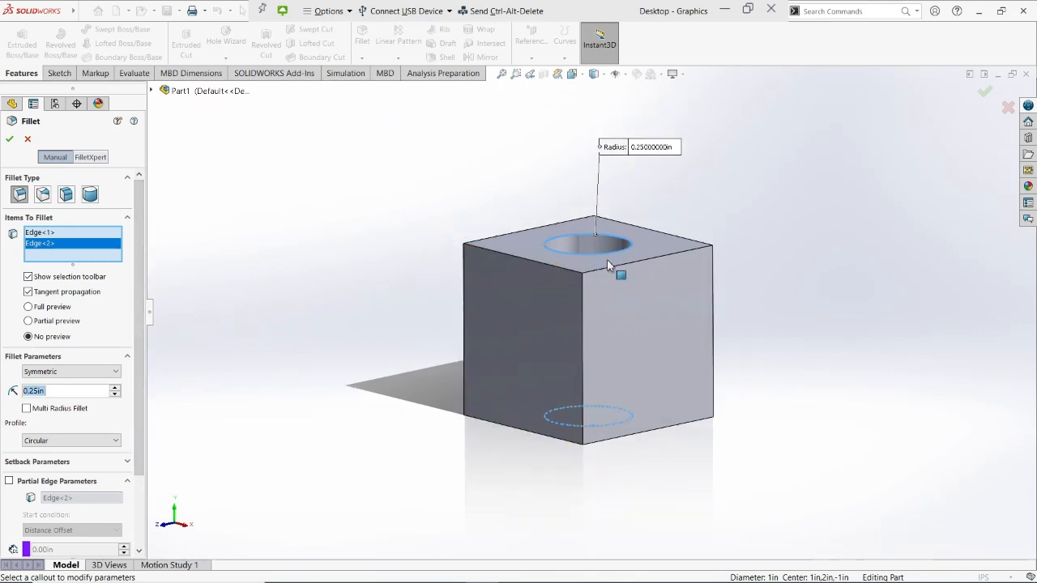
scroll(640, 257, "down", 3)
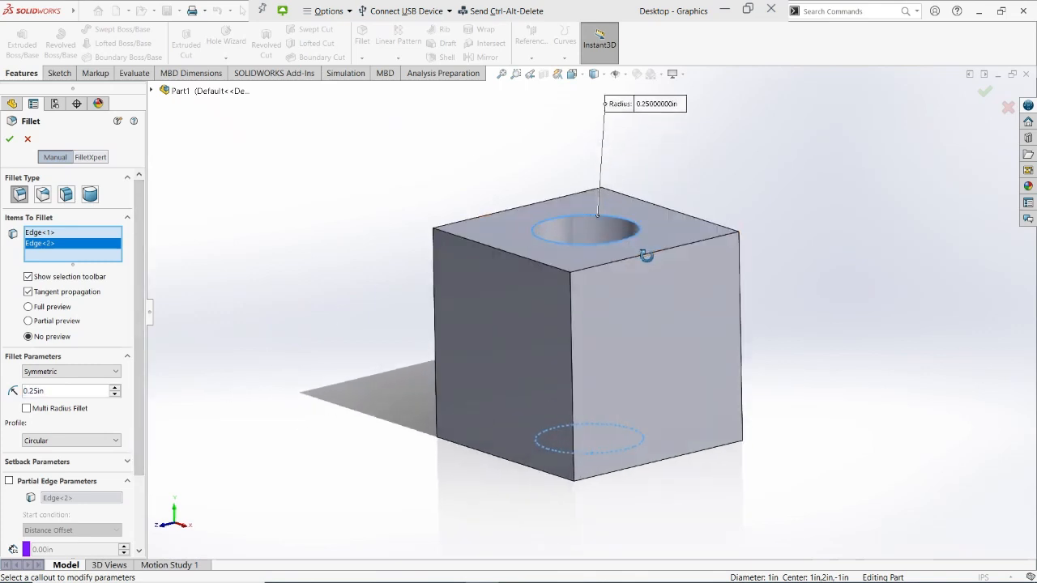
middle_click_drag(645, 256, 662, 266)
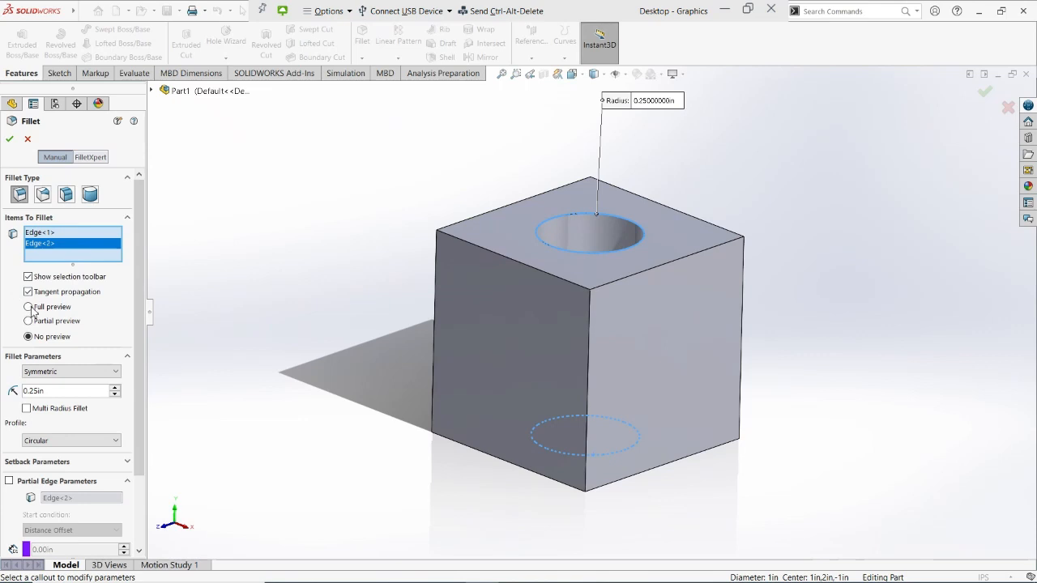
left_click(29, 307)
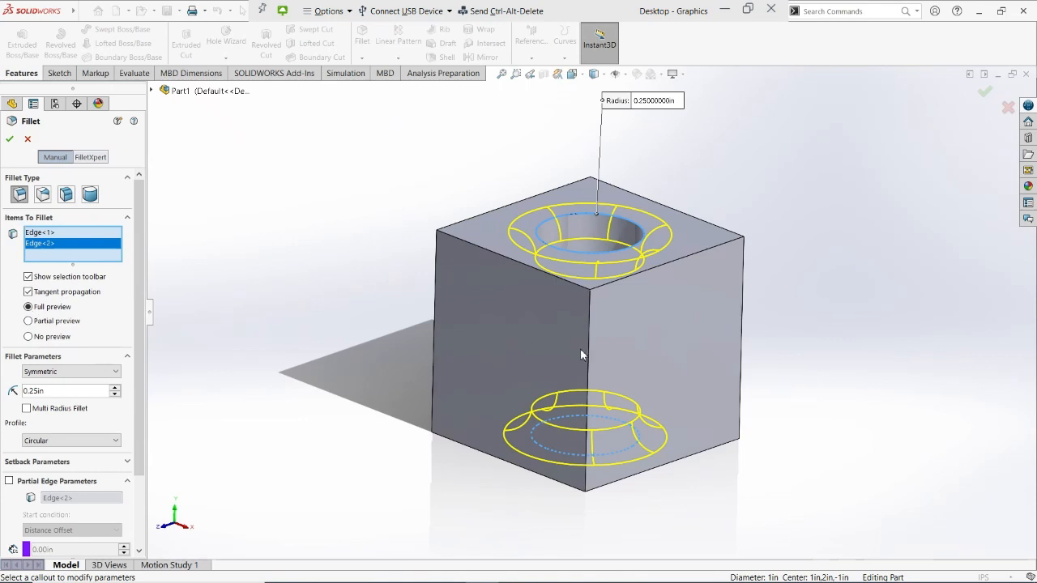
middle_click_drag(545, 340, 647, 366)
middle_click_drag(503, 350, 589, 354)
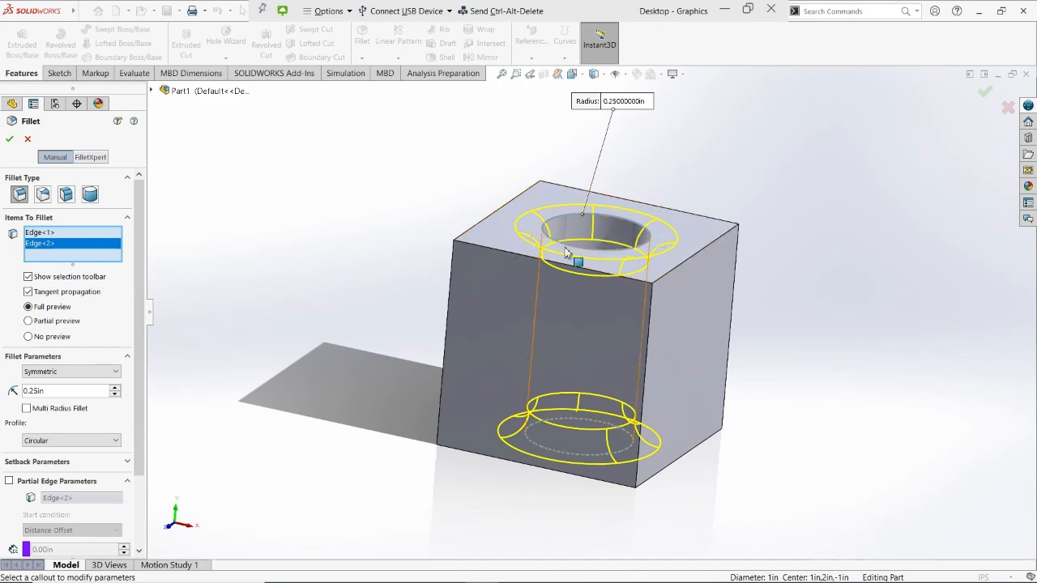
mouse_move(546, 329)
middle_mouse_down()
mouse_move(538, 324)
mouse_move(562, 339)
middle_mouse_up()
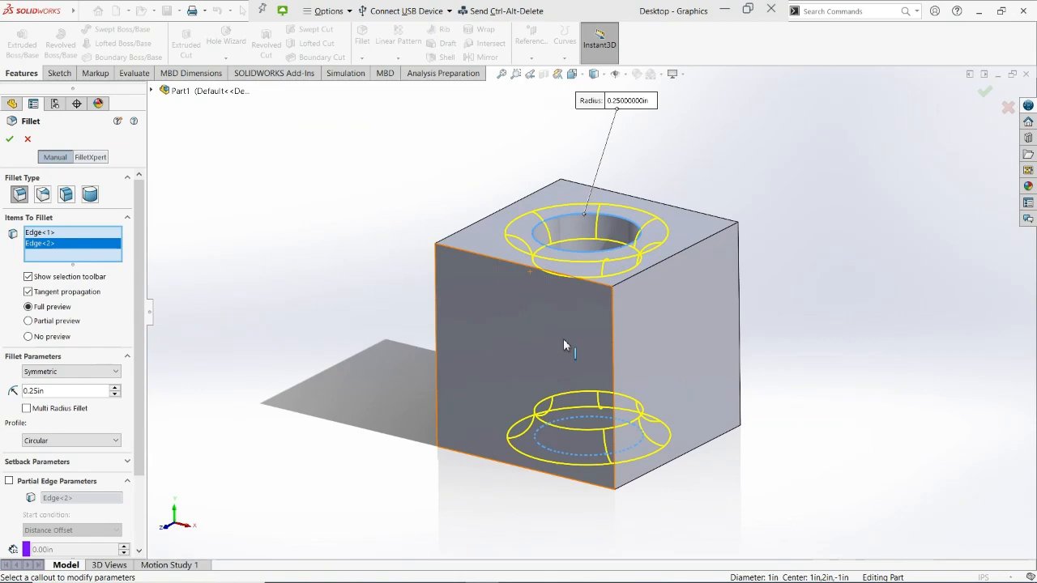
left_click(10, 142)
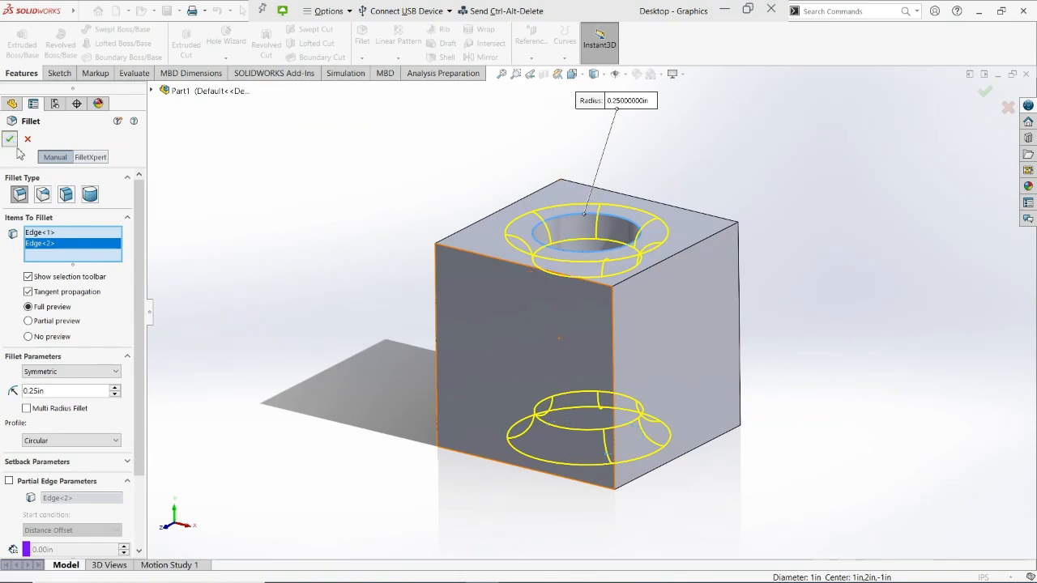
middle_click_drag(689, 331, 735, 241)
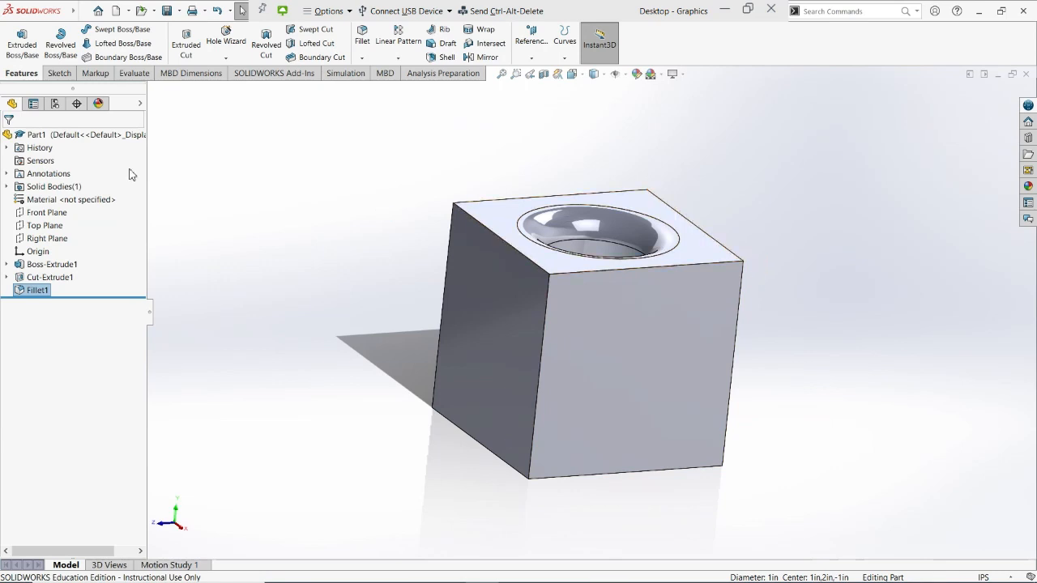
middle_click_drag(610, 334, 578, 399)
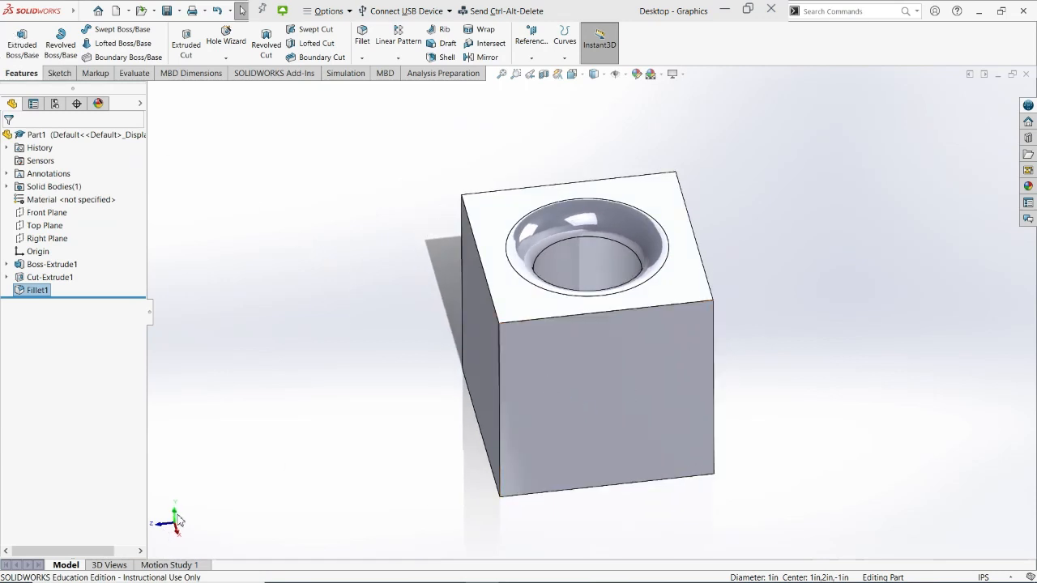
Start a new sketch on the Right Plane
left_click(57, 74)
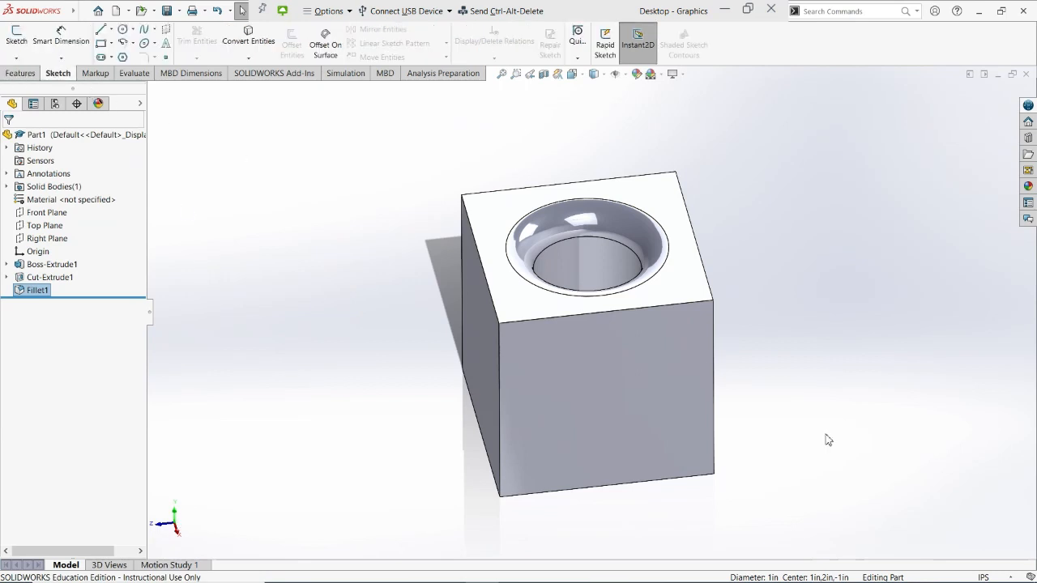
middle_click_drag(653, 378, 668, 301)
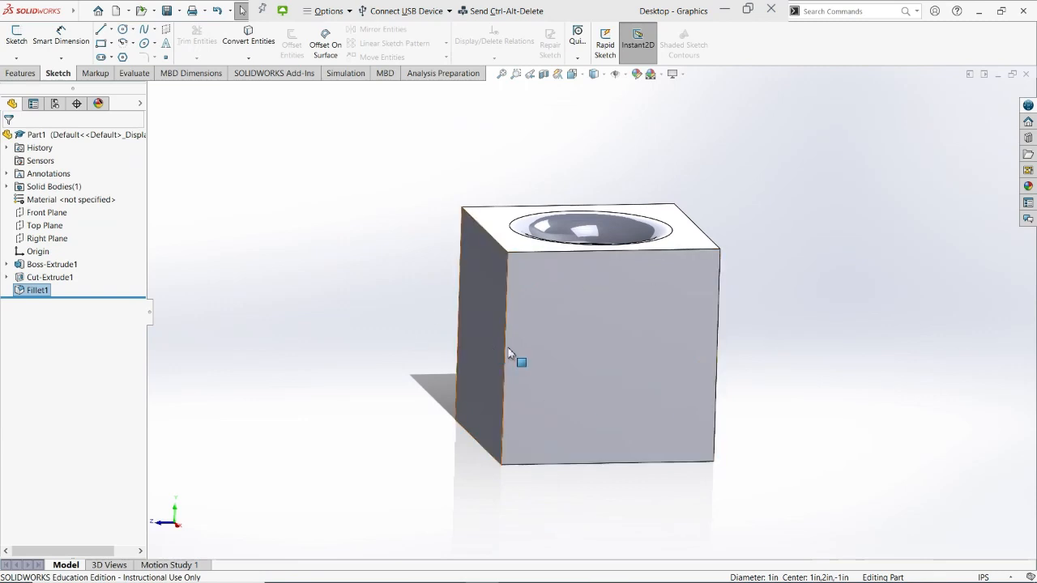
middle_click_drag(509, 357, 586, 414)
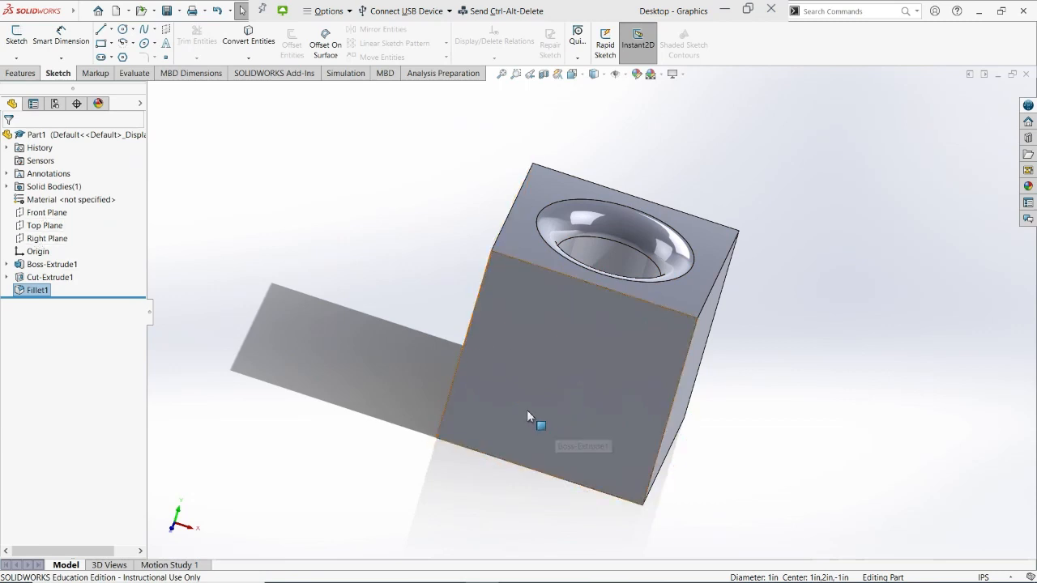
key("ctrl+7")
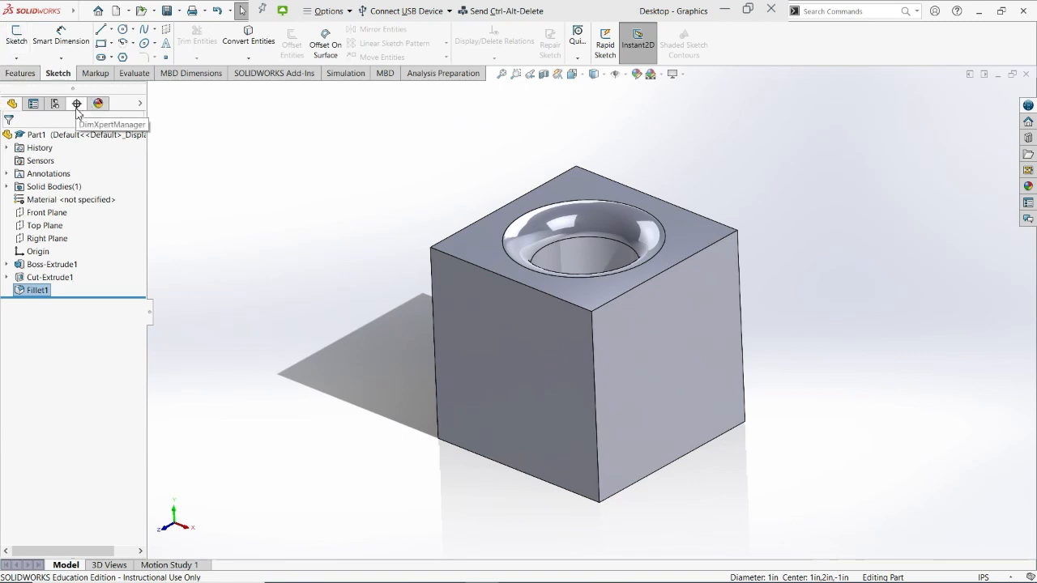
left_click(18, 37)
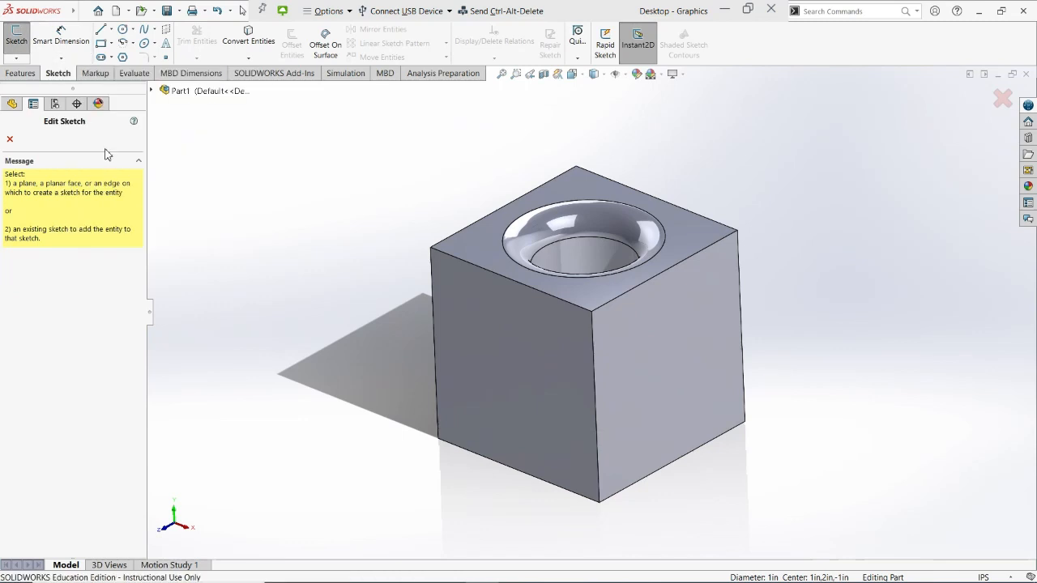
left_click(12, 103)
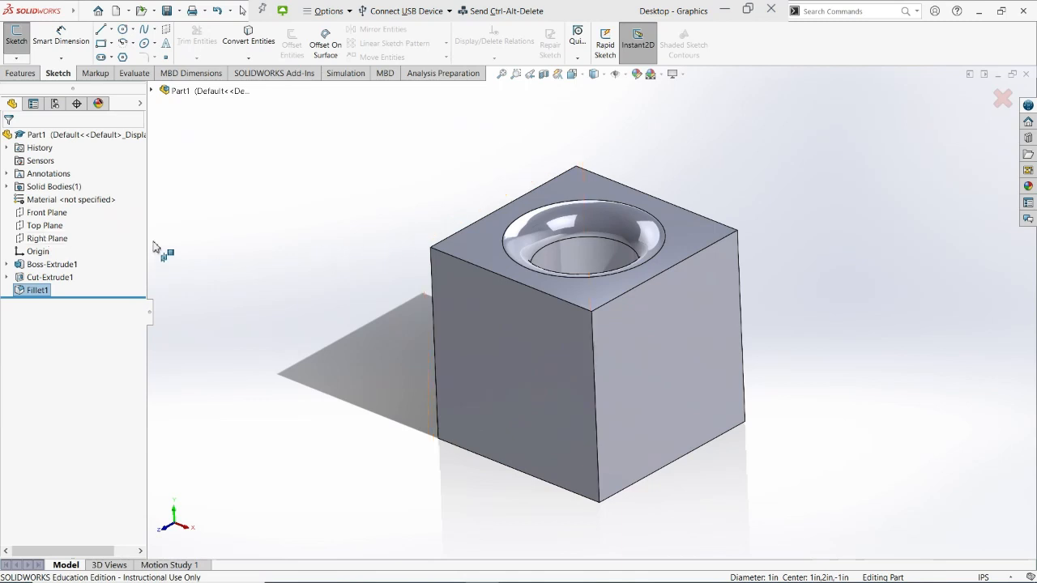
left_click(49, 241)
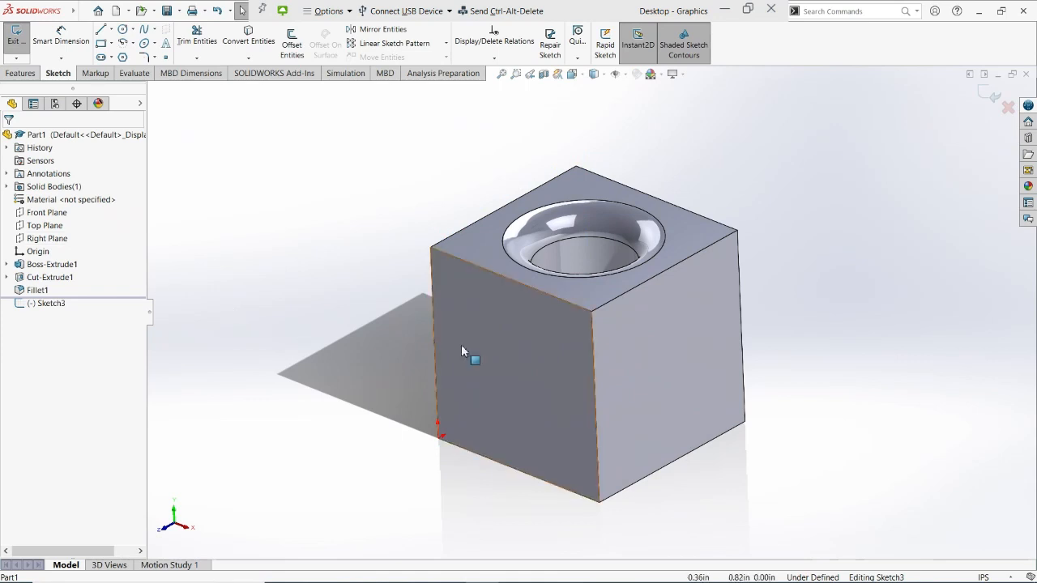
Orient the model to the standard Left view to face the sketch plane from the solid's outer side
left_click(185, 532)
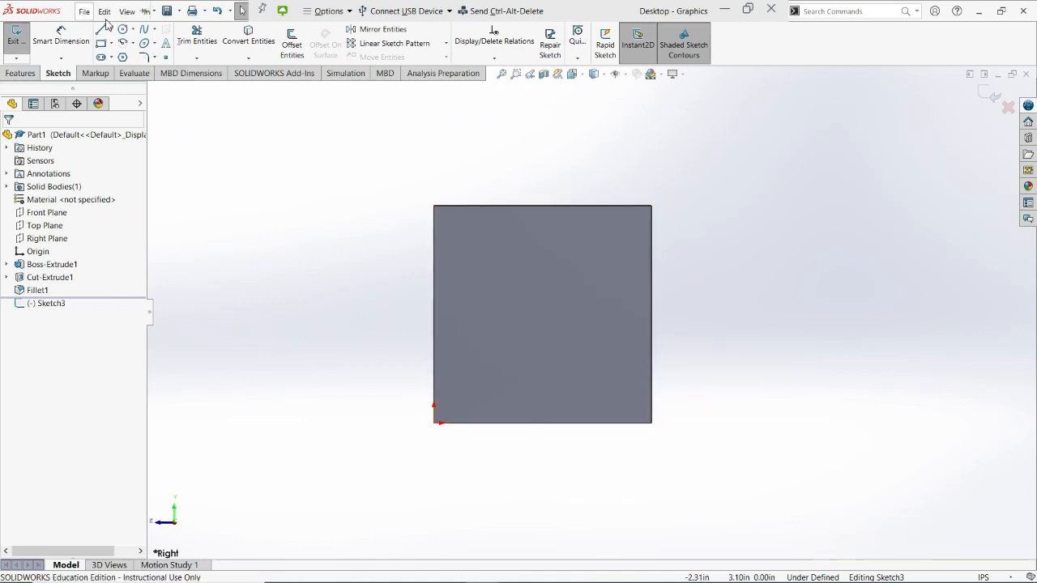
left_click(105, 12)
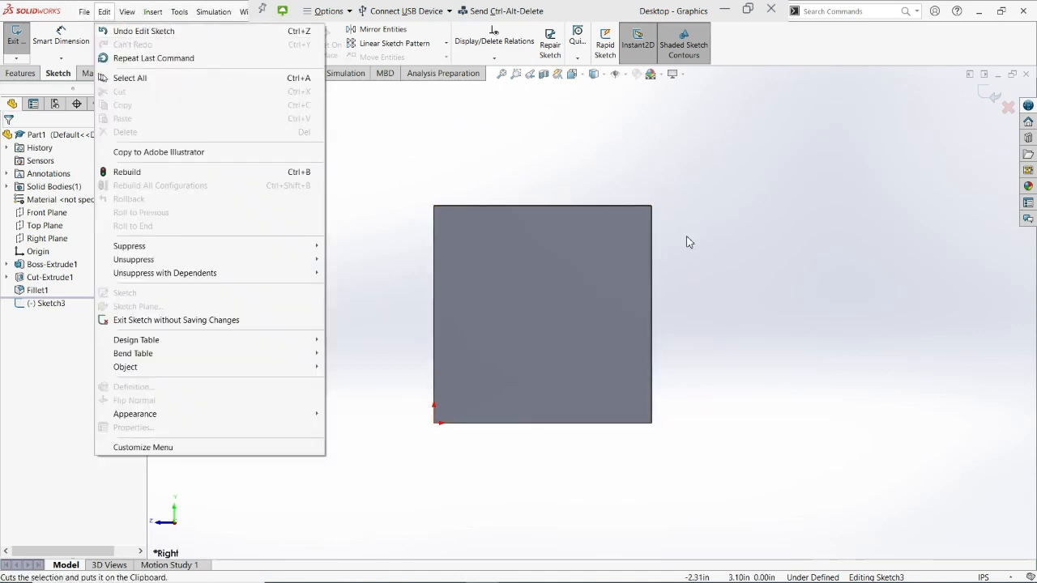
left_click(816, 313)
middle_click_drag(818, 309, 619, 353)
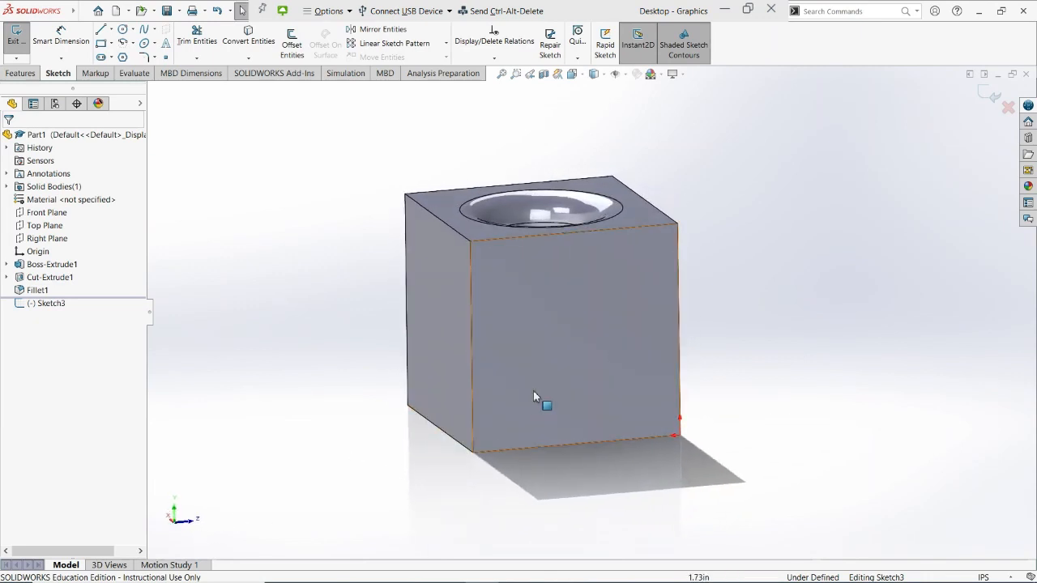
left_click(564, 76)
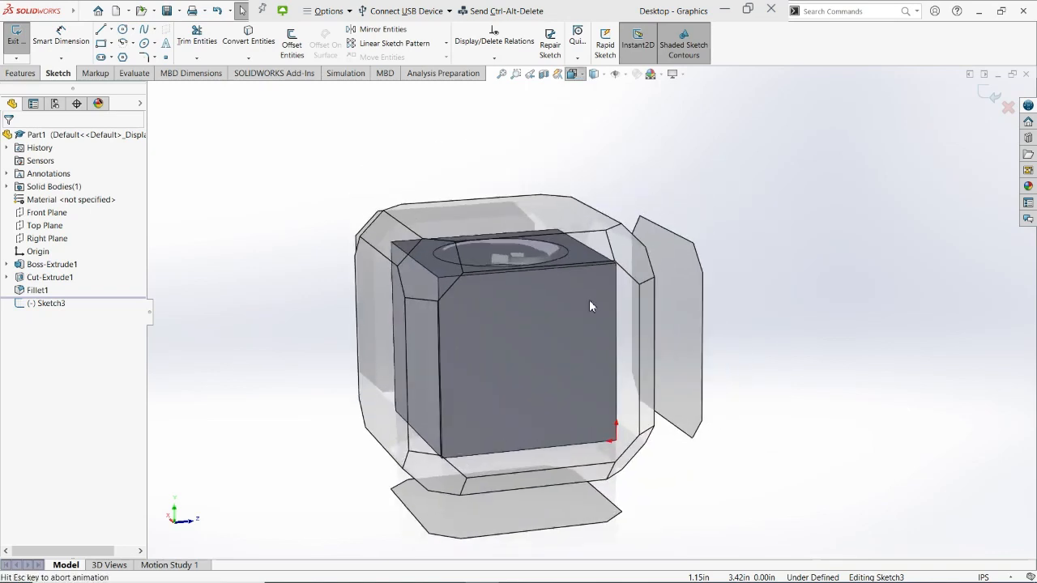
left_click(478, 406)
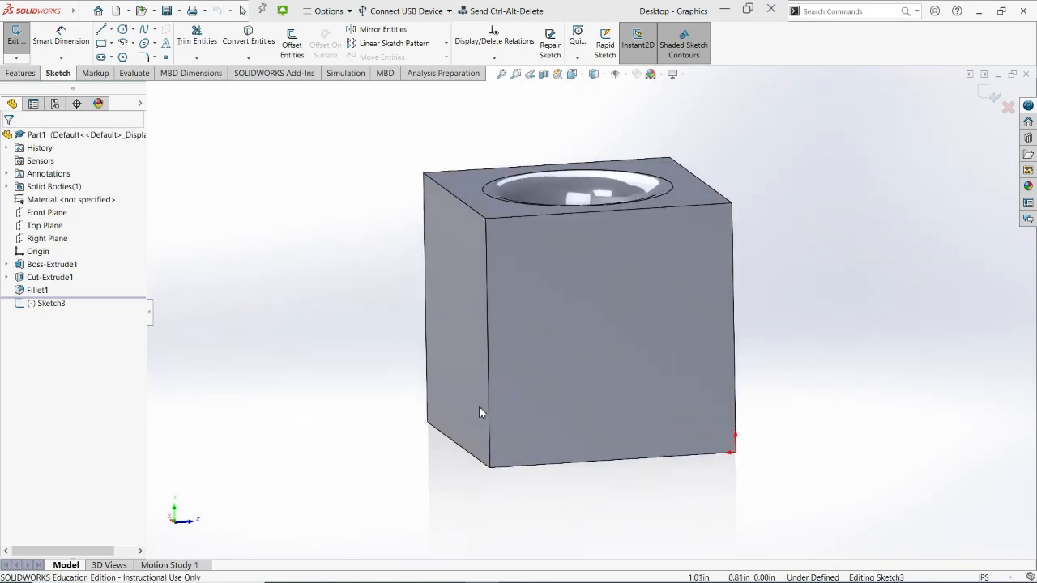
left_click(585, 77)
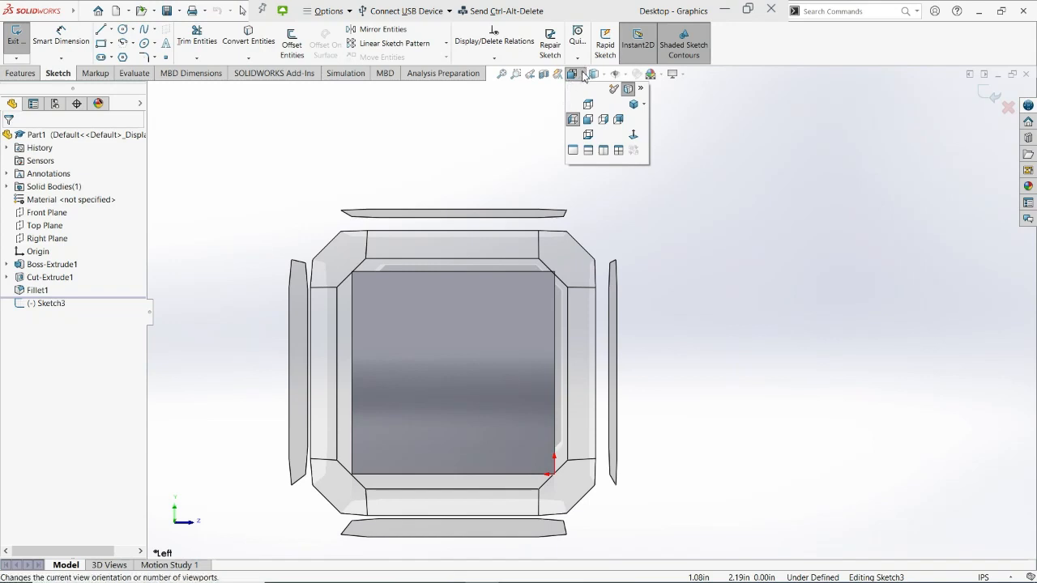
left_click(483, 373)
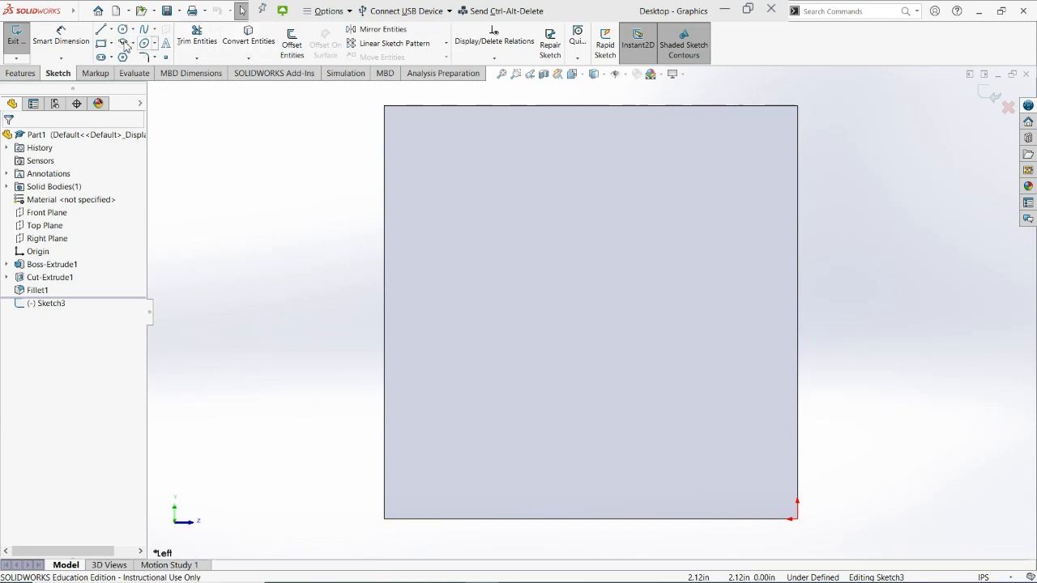
Examine the cube and its filleted hole in the Shaded, Hidden Lines Removed and Hidden Lines Visible display styles
left_click(101, 29)
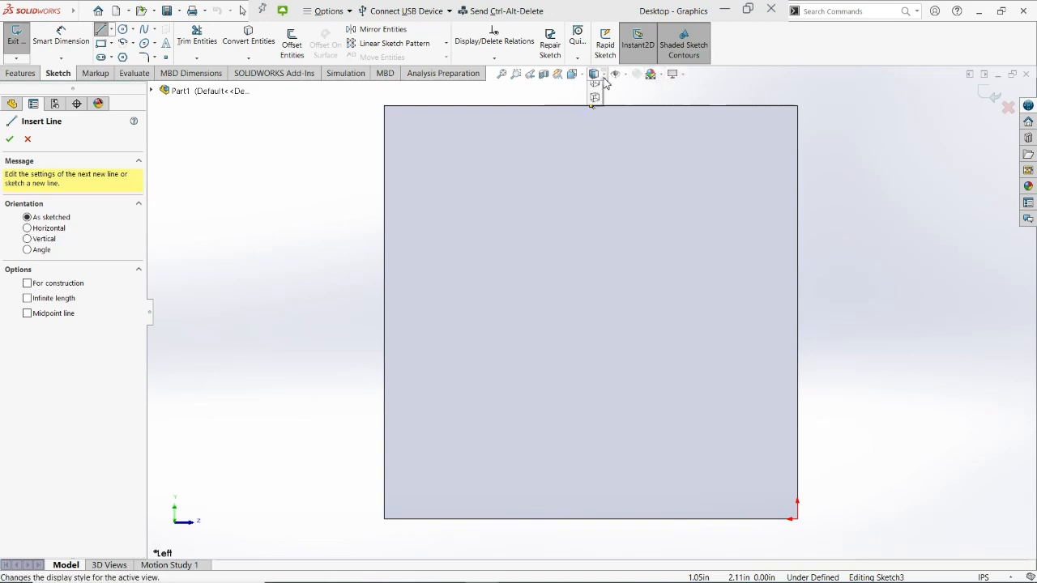
left_click(594, 75)
left_click(596, 104)
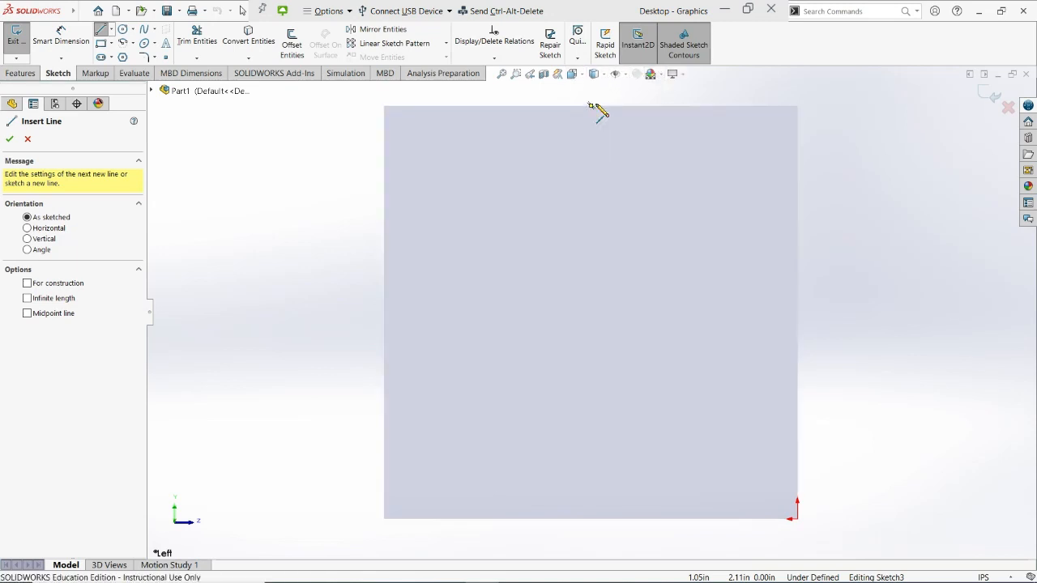
key("f")
middle_click_drag(468, 203, 491, 264)
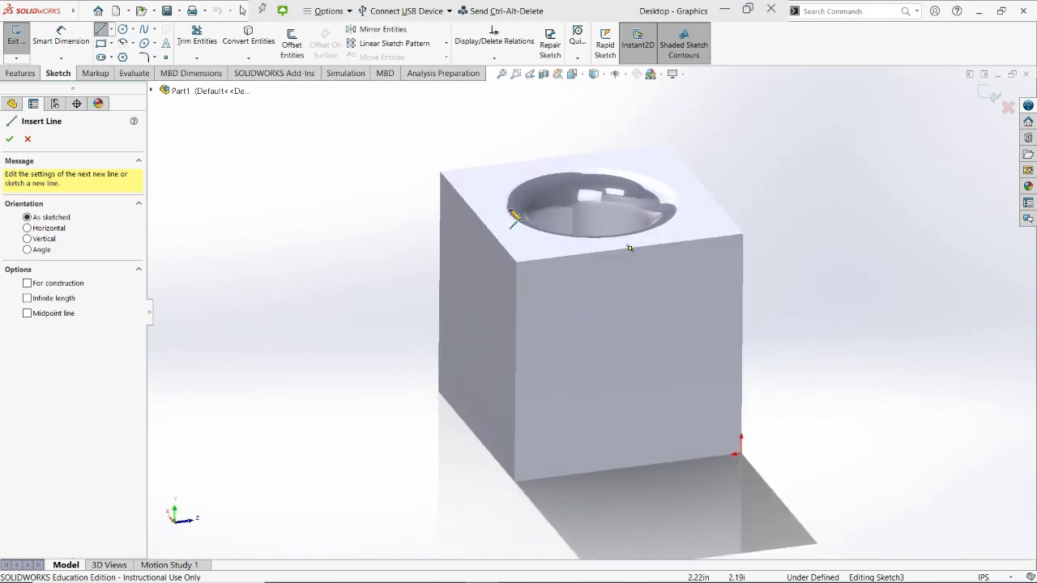
left_click(598, 75)
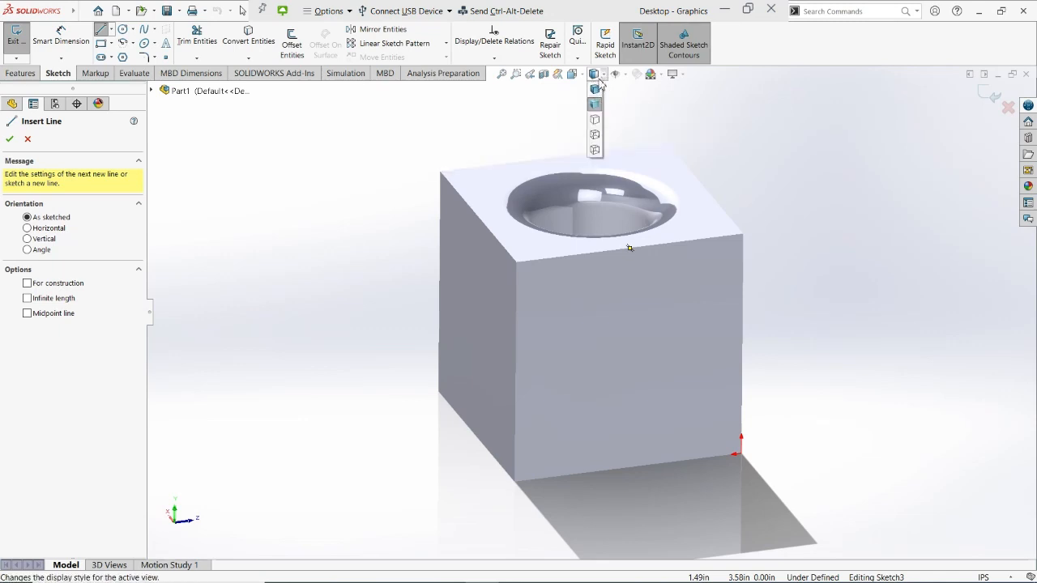
left_click(598, 121)
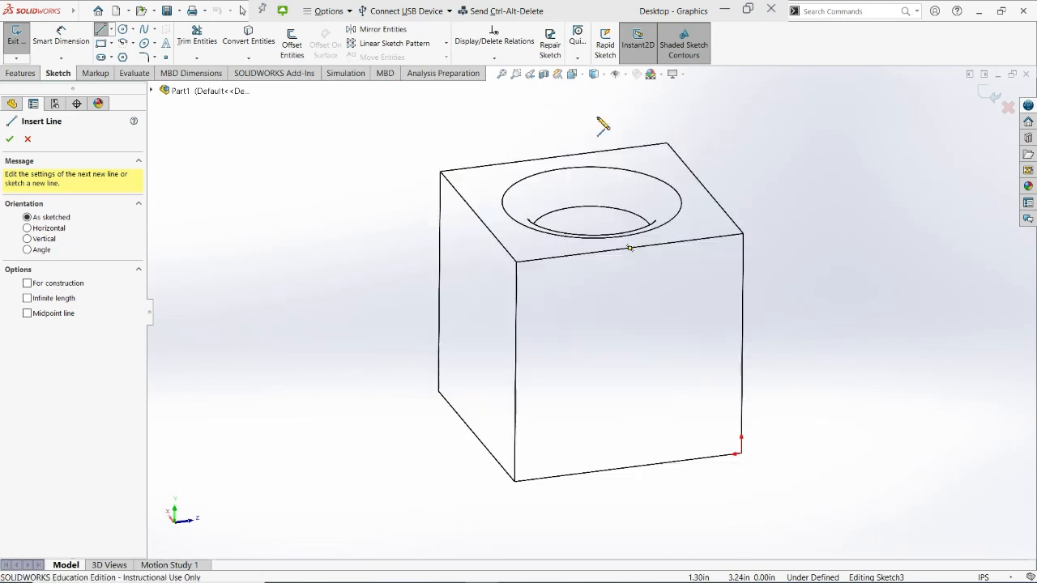
left_click(605, 76)
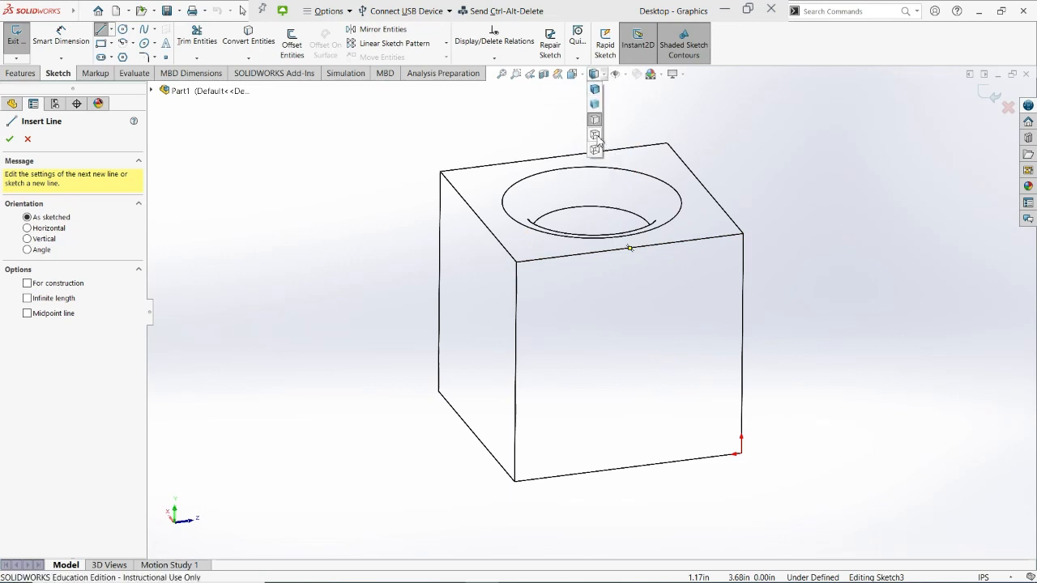
left_click(599, 136)
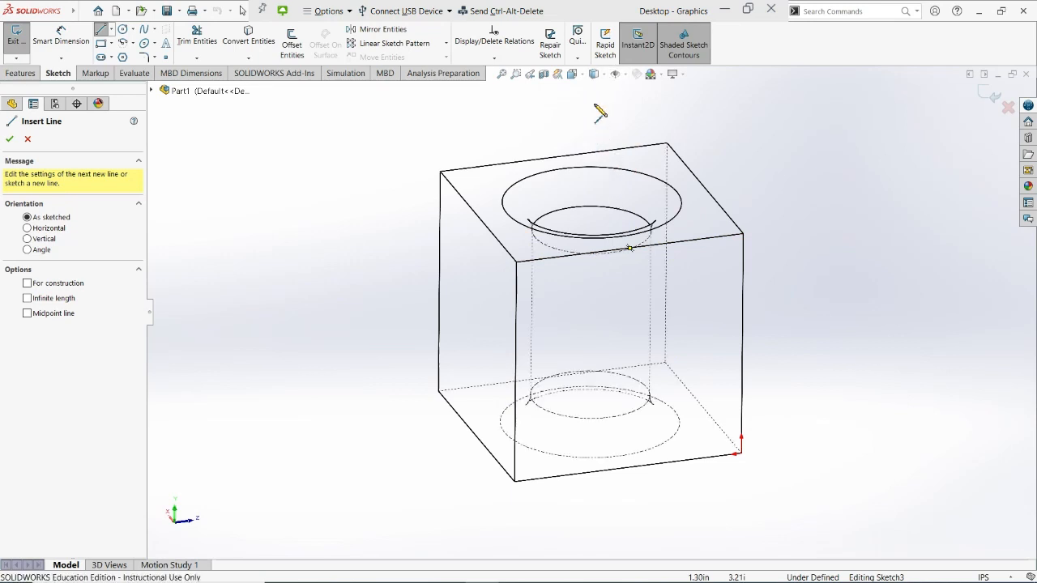
Inspect the cube in the Wireframe display style, return to Shaded With Edges and leave the Line tool
left_click(574, 74)
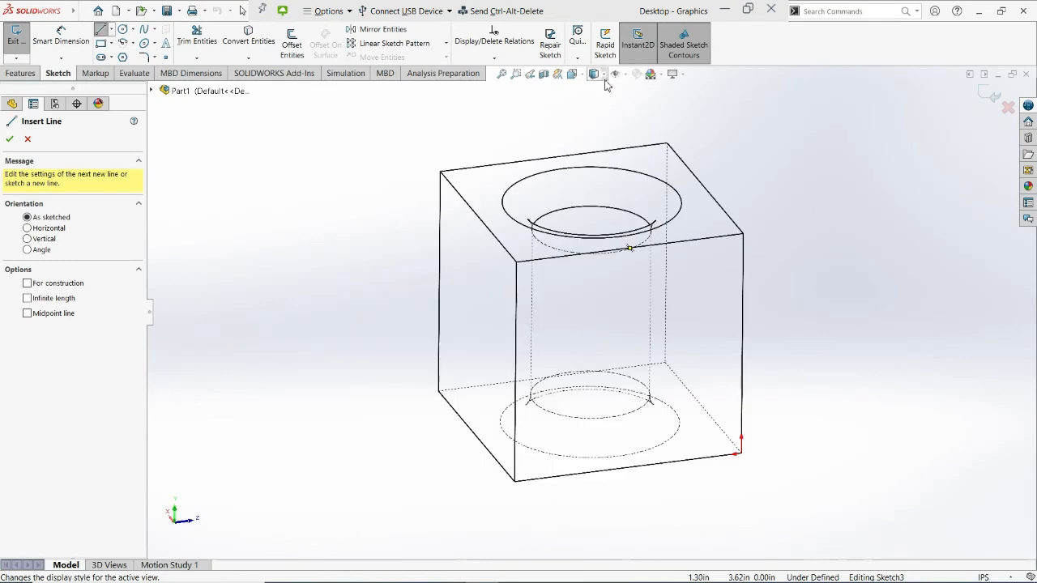
left_click(594, 75)
left_click(596, 152)
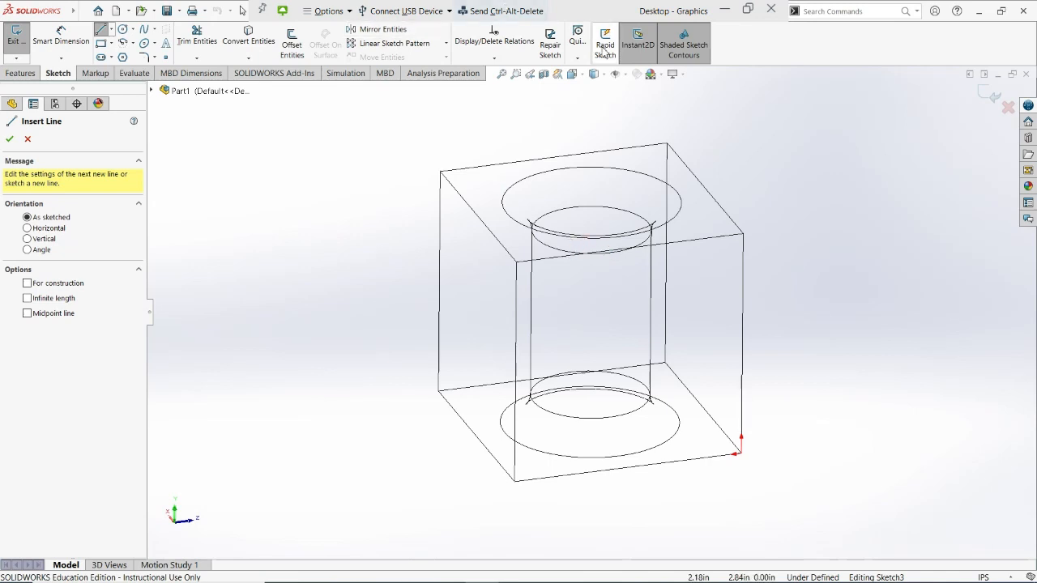
left_click(595, 75)
left_click(603, 105)
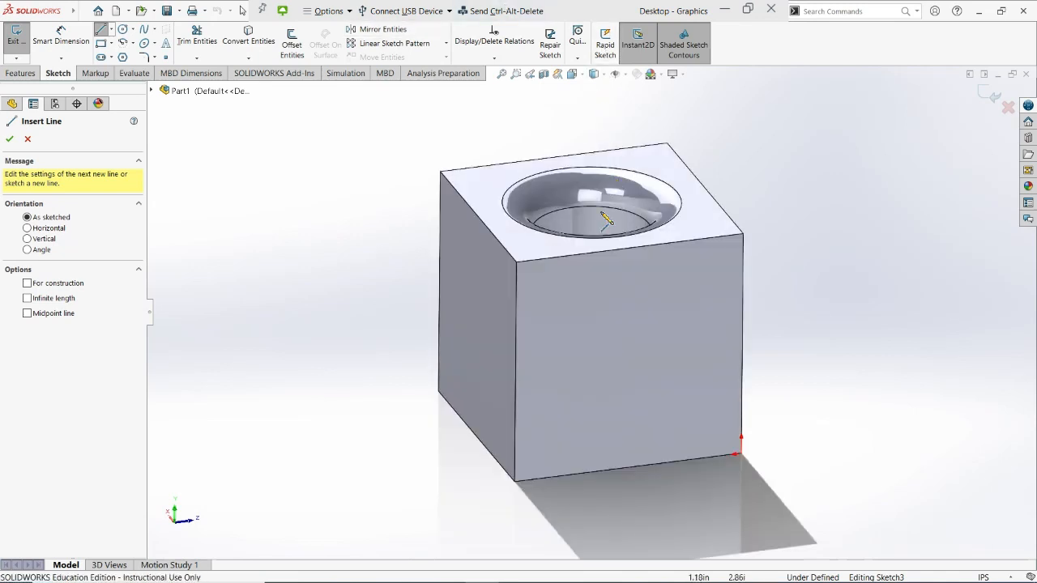
left_click(10, 138)
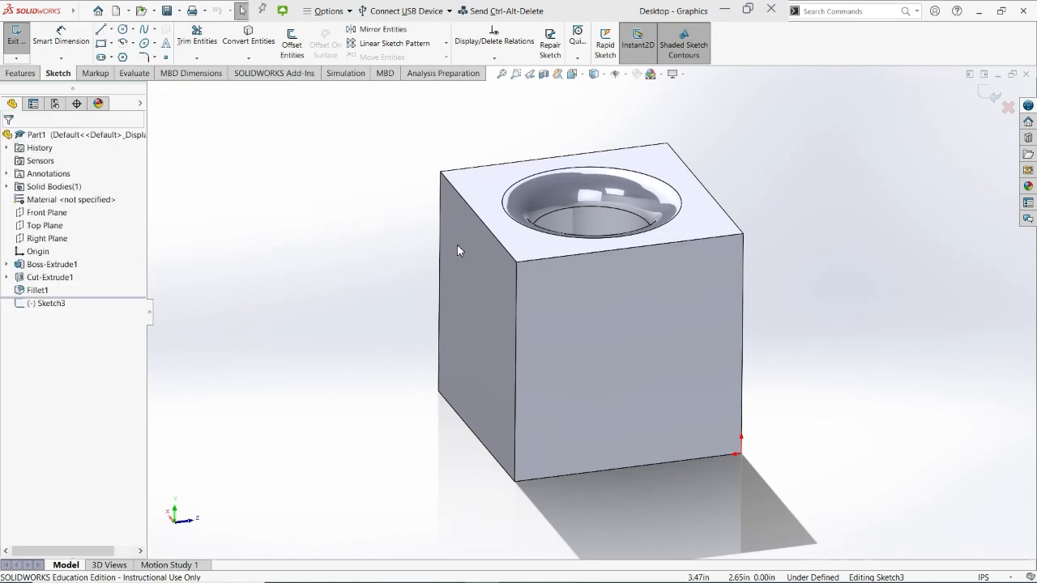
In the Left view, sketch a 2 in vertical line joining the midpoints of the square face's upper and lower edges
left_click(49, 304)
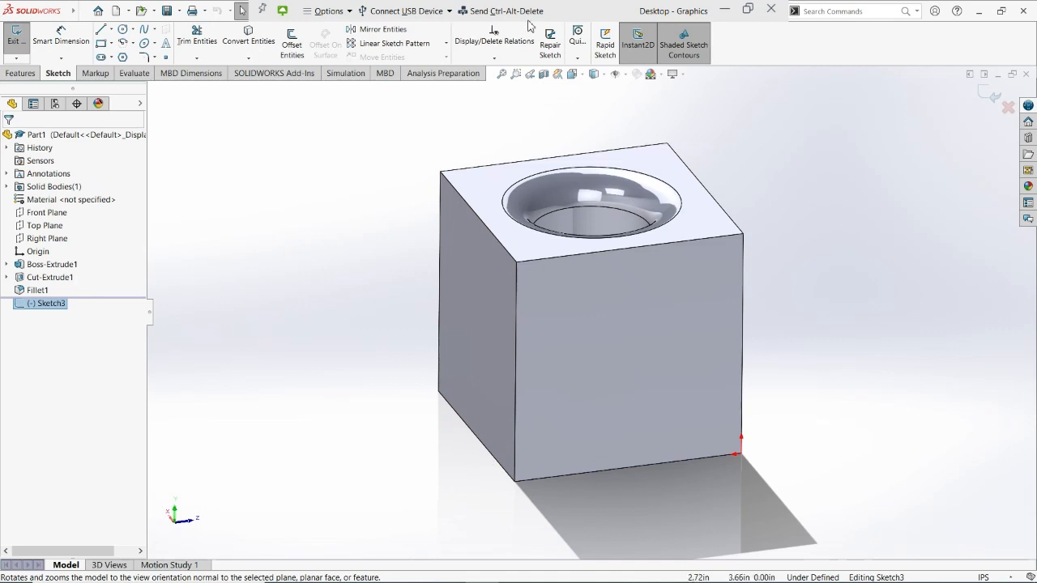
left_click(586, 75)
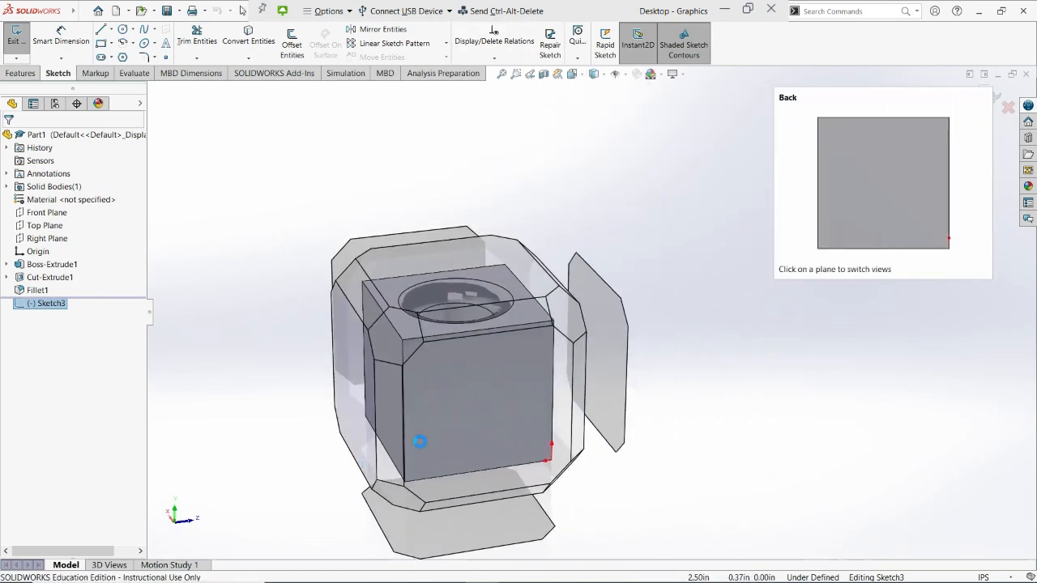
left_click(573, 77)
left_click(446, 396)
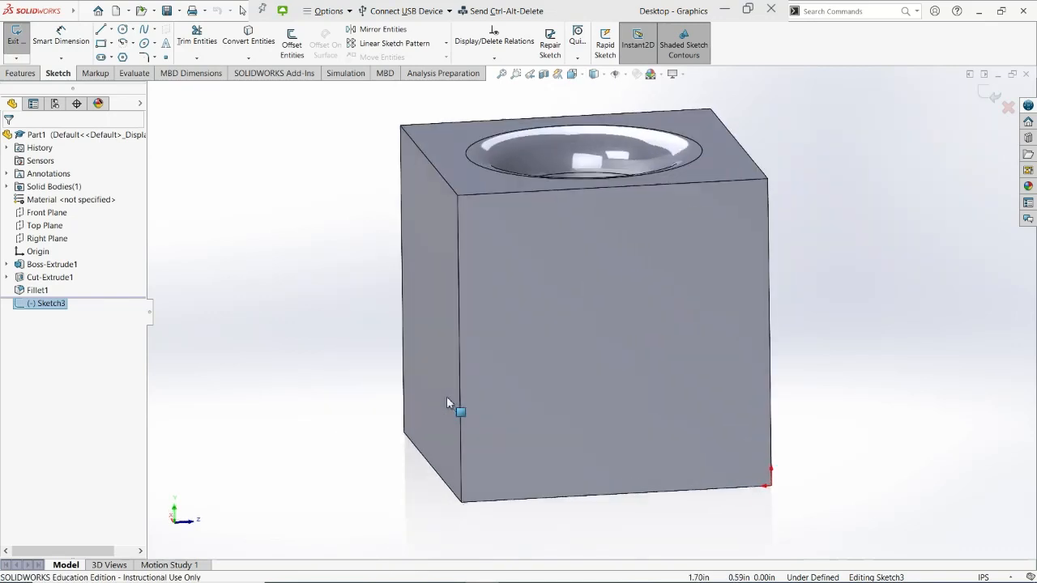
left_click(101, 29)
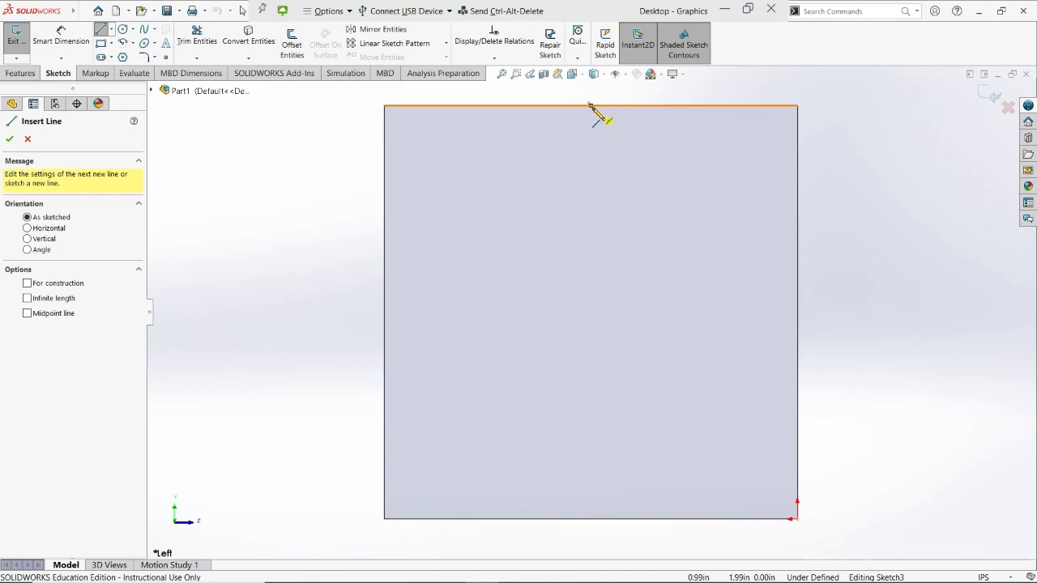
left_click(591, 106)
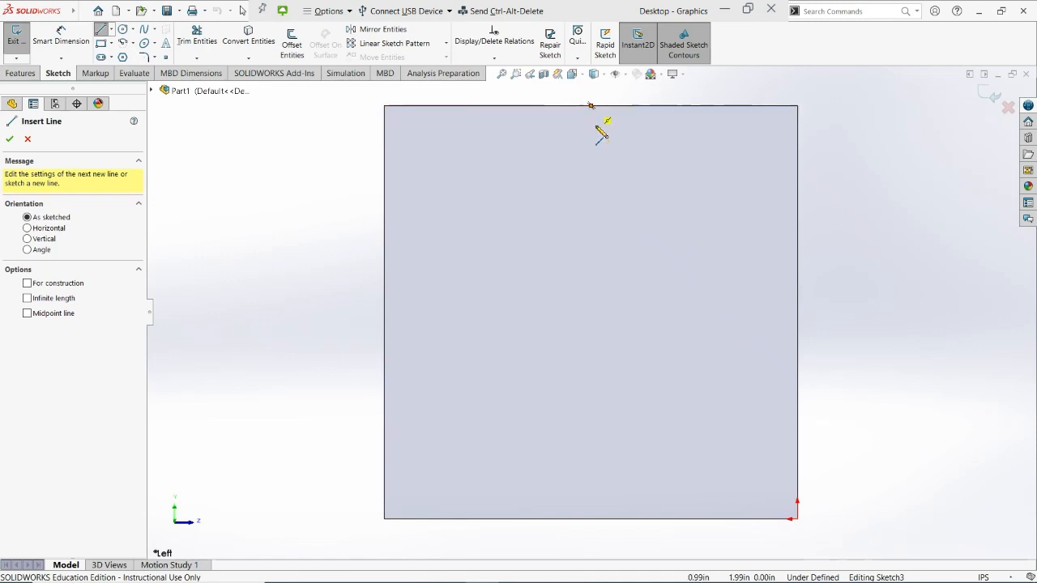
left_click(591, 519)
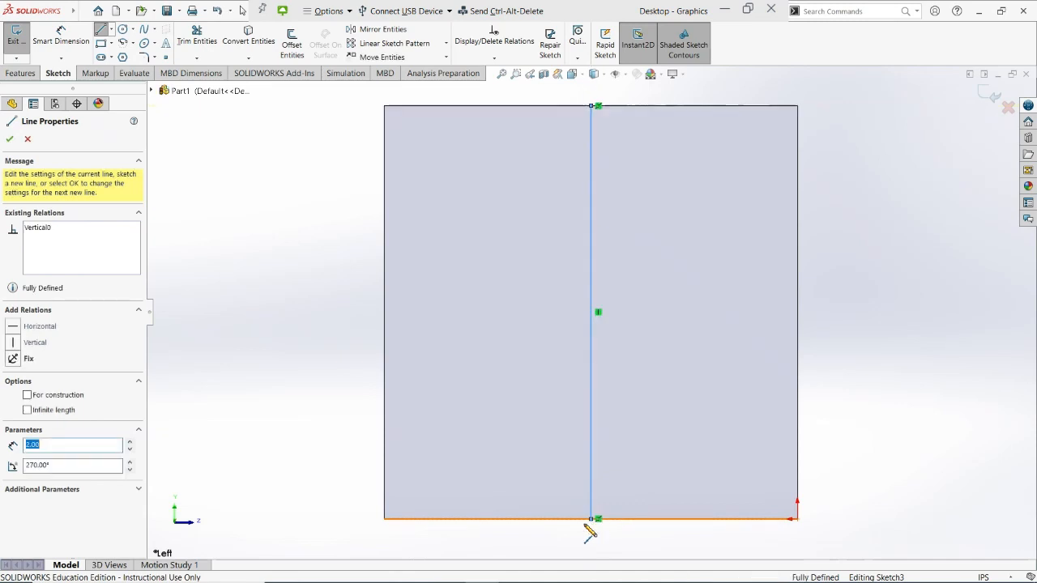
key("Escape")
key("Escape")
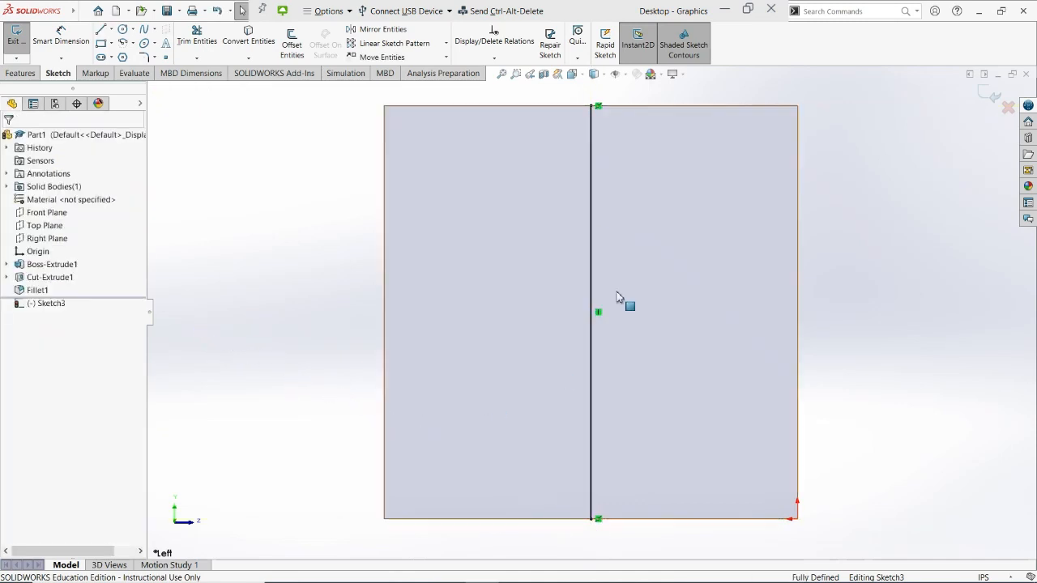
left_click(592, 145)
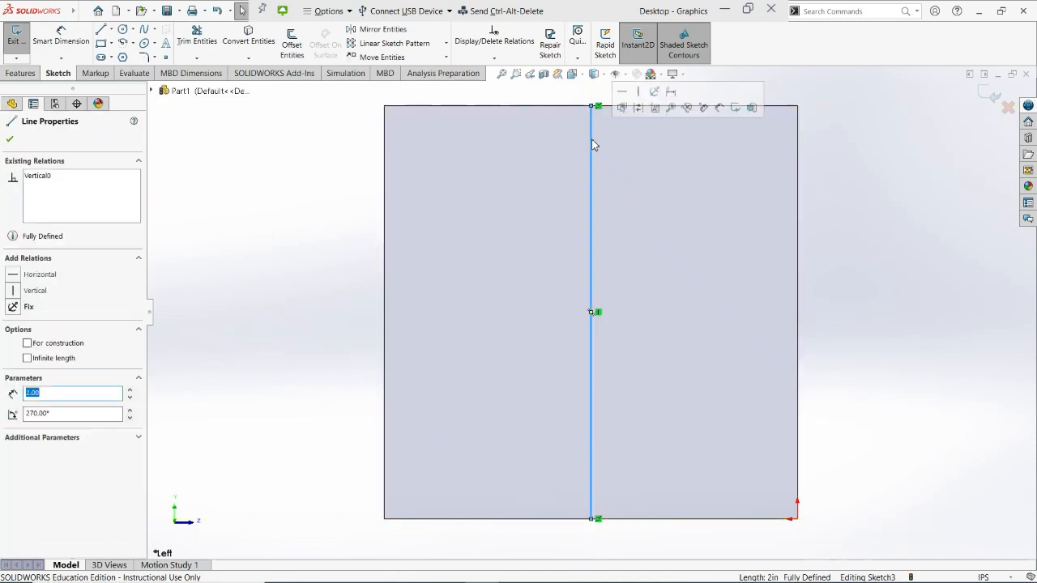
left_click(618, 185)
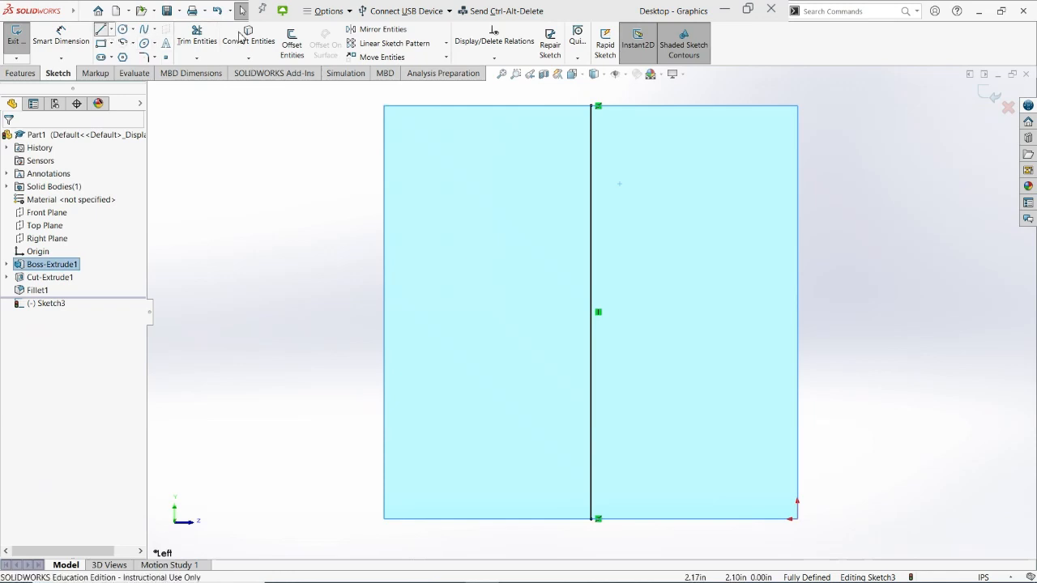
left_click(100, 30)
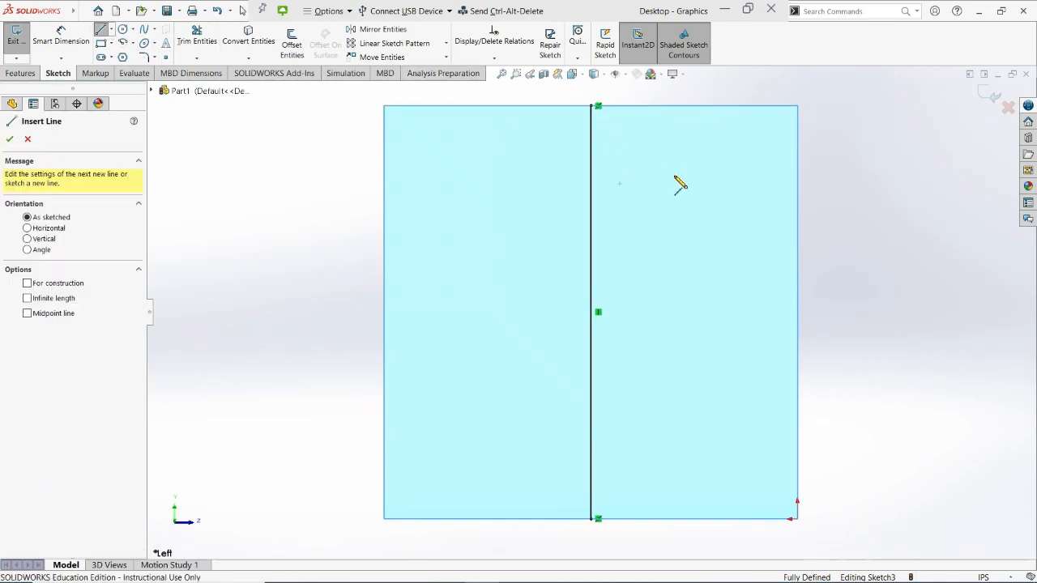
key("Escape")
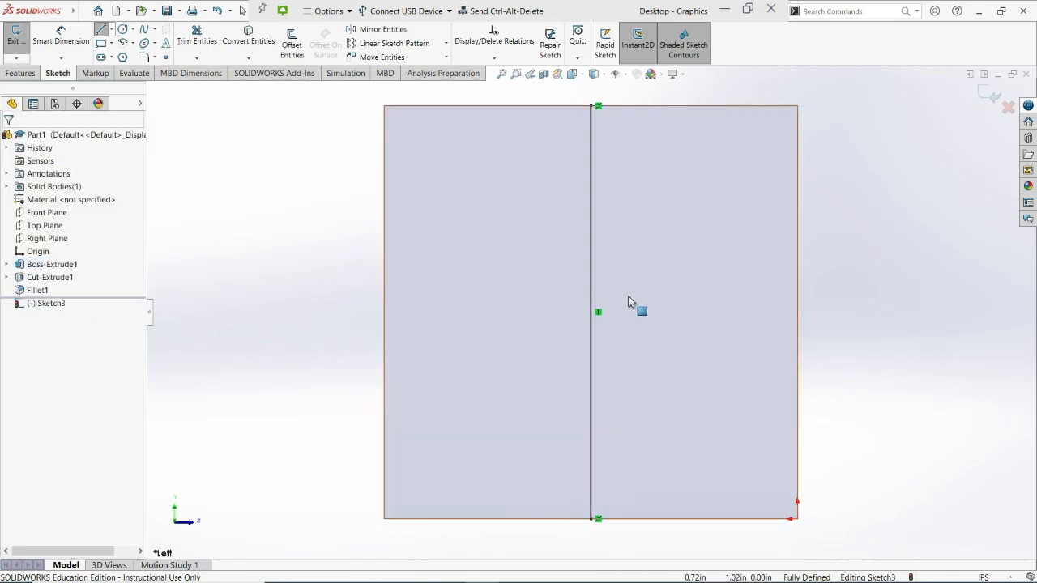
Convert the vertical line through the middle of the square face into construction geometry
left_click(591, 241)
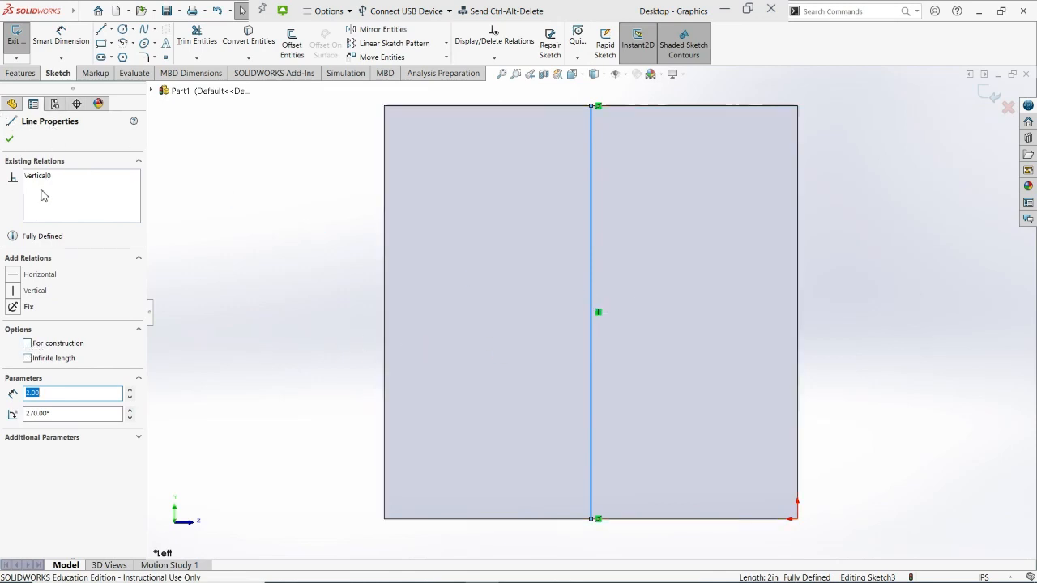
left_click(47, 345)
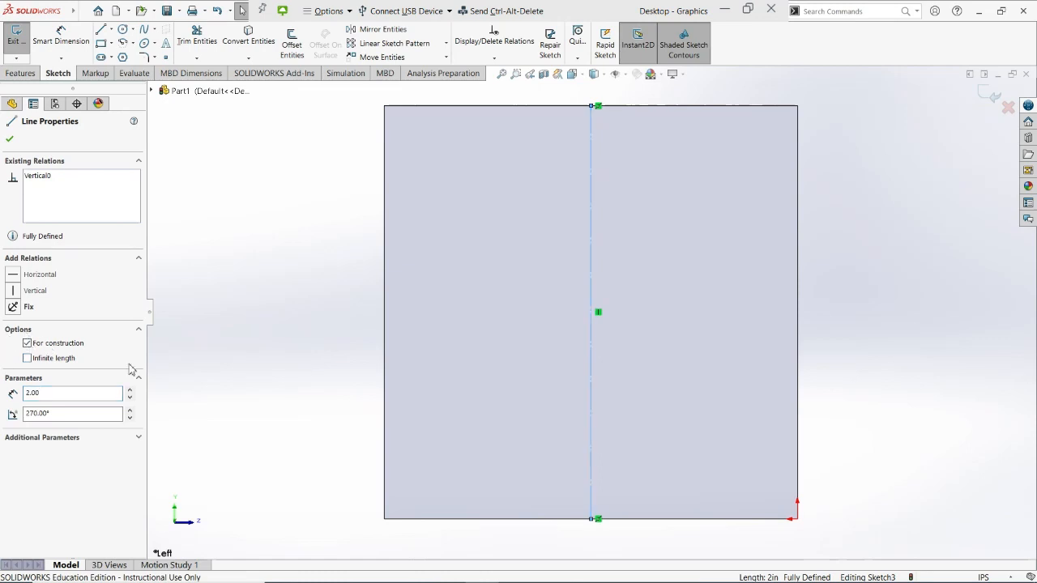
left_click(305, 286)
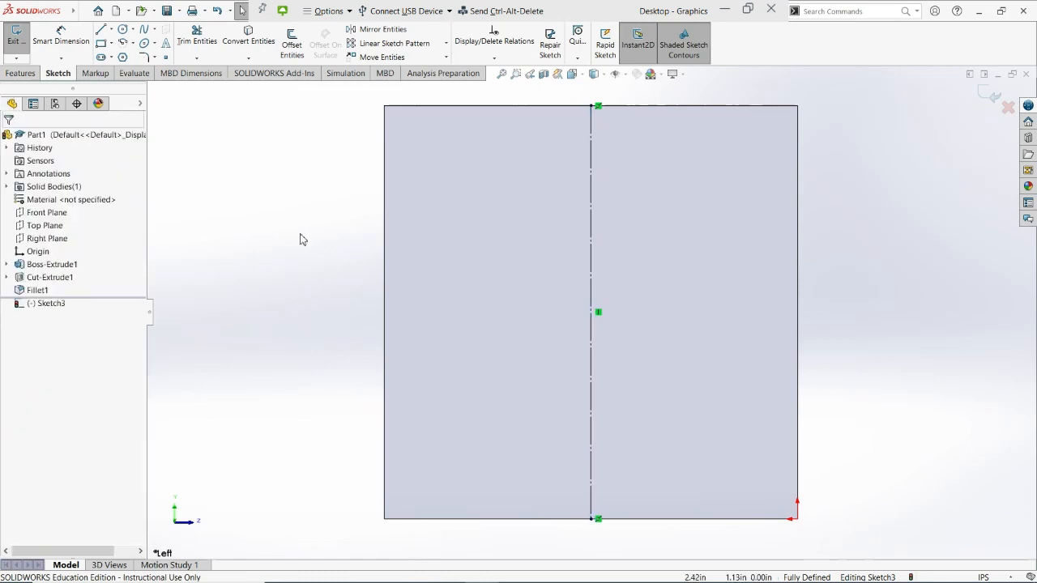
left_click(101, 42)
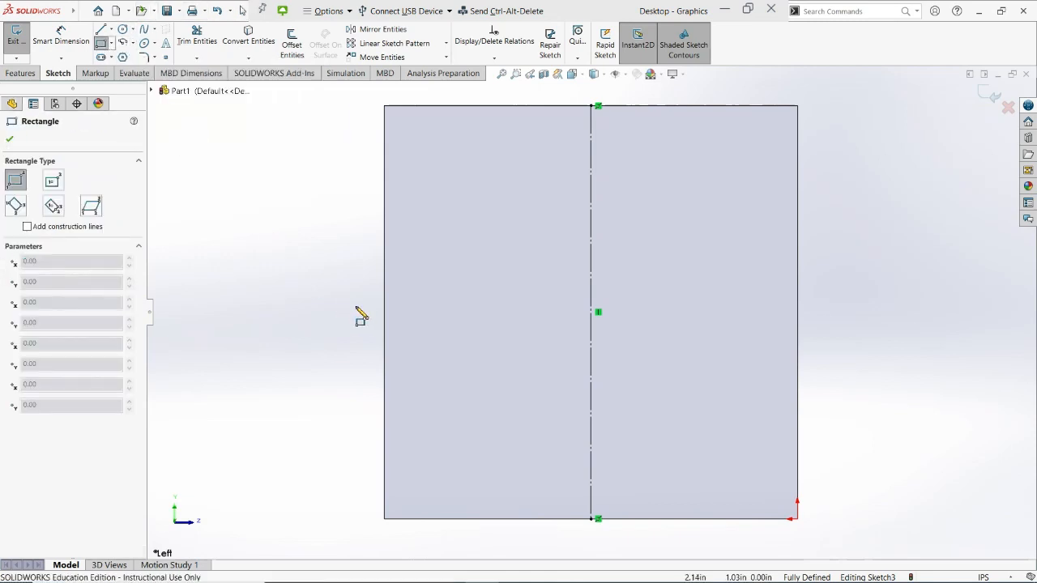
left_click(643, 260)
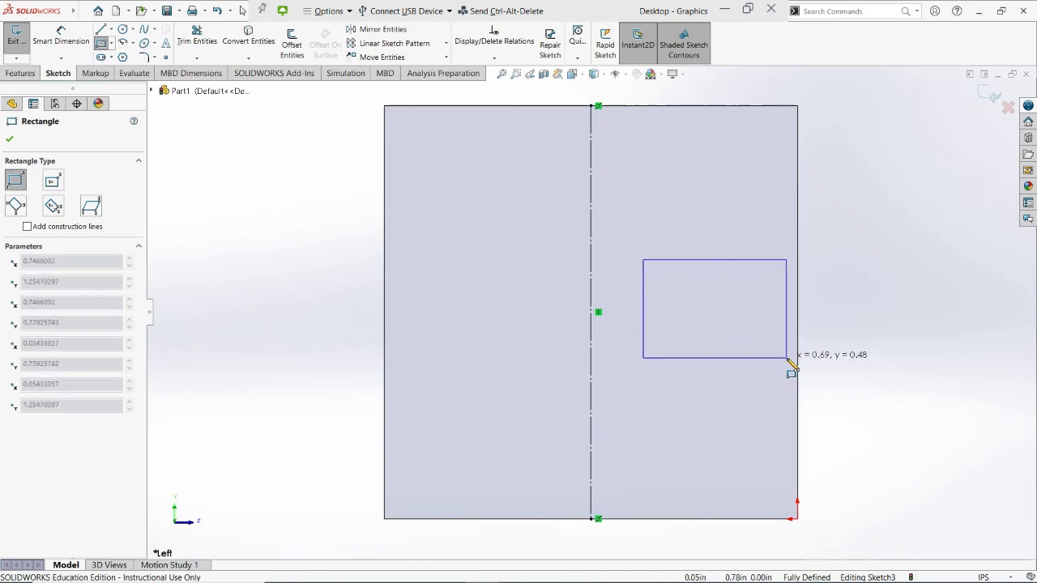
key("Escape")
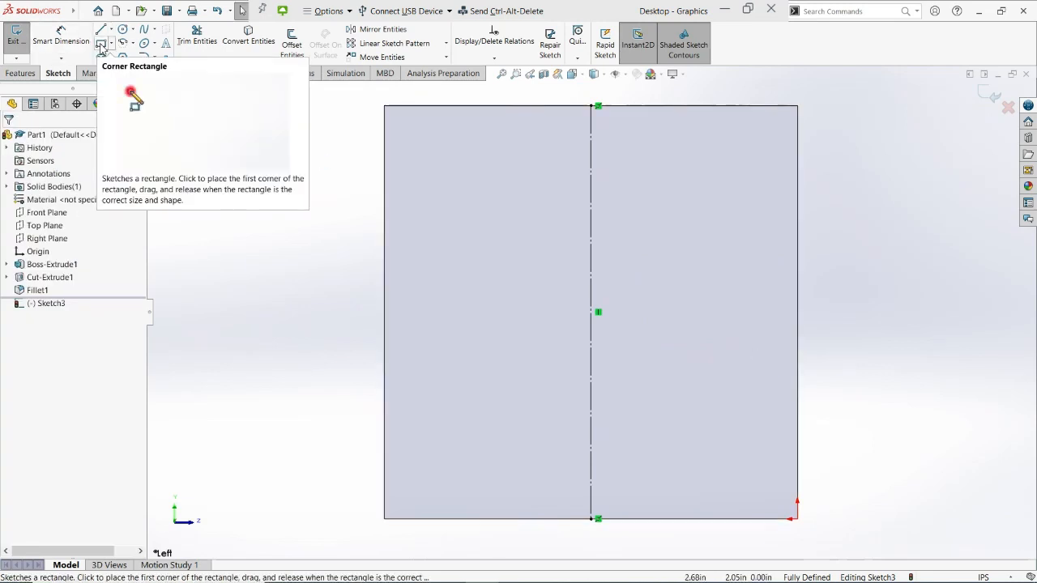
Sketch a corner rectangle about 0.68 by 0.63 in between the construction line and the face's vertical edge at the origin
left_click(101, 44)
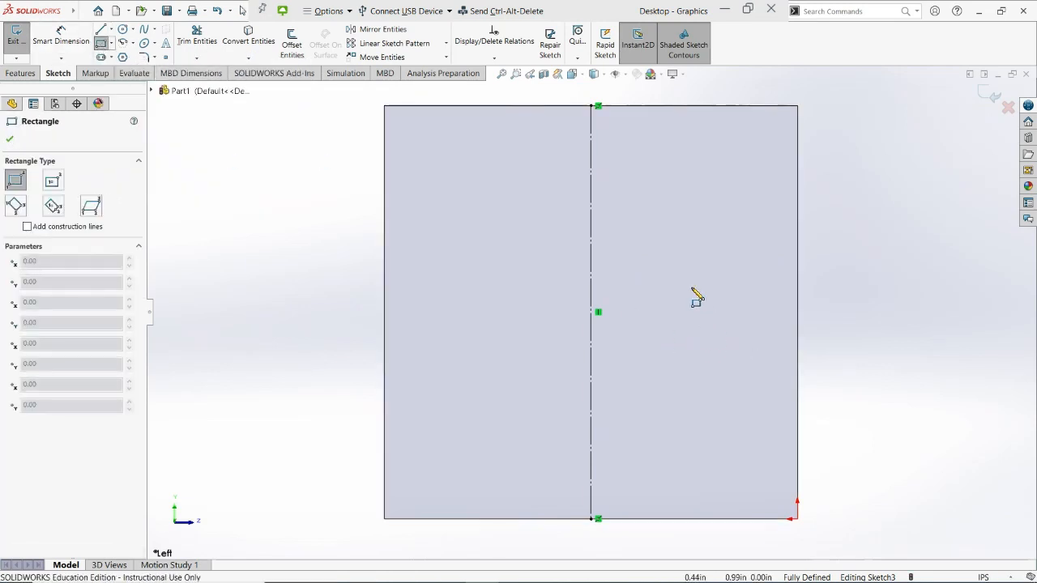
left_click(651, 246)
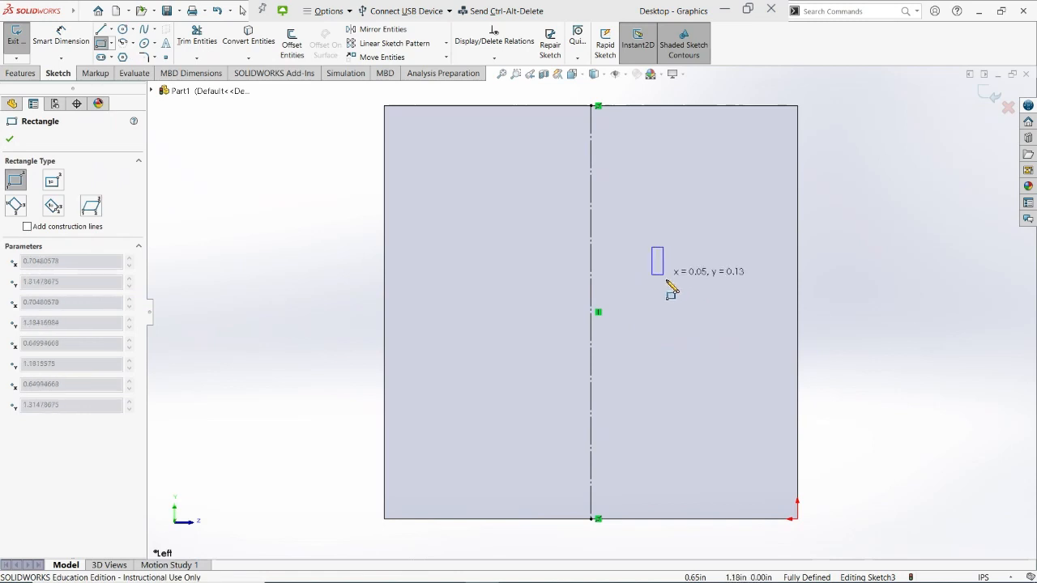
left_click(791, 376)
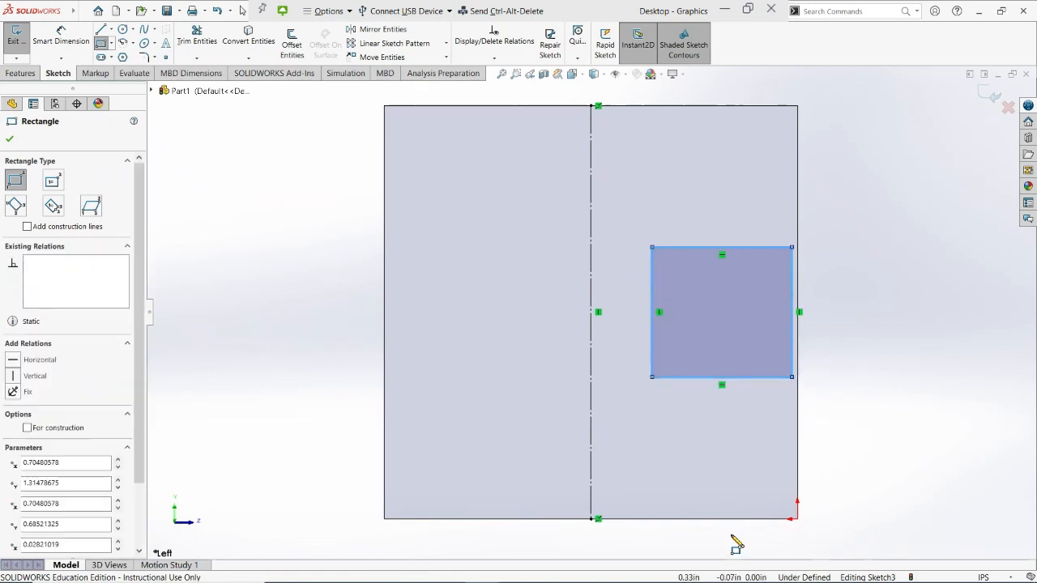
key("Escape")
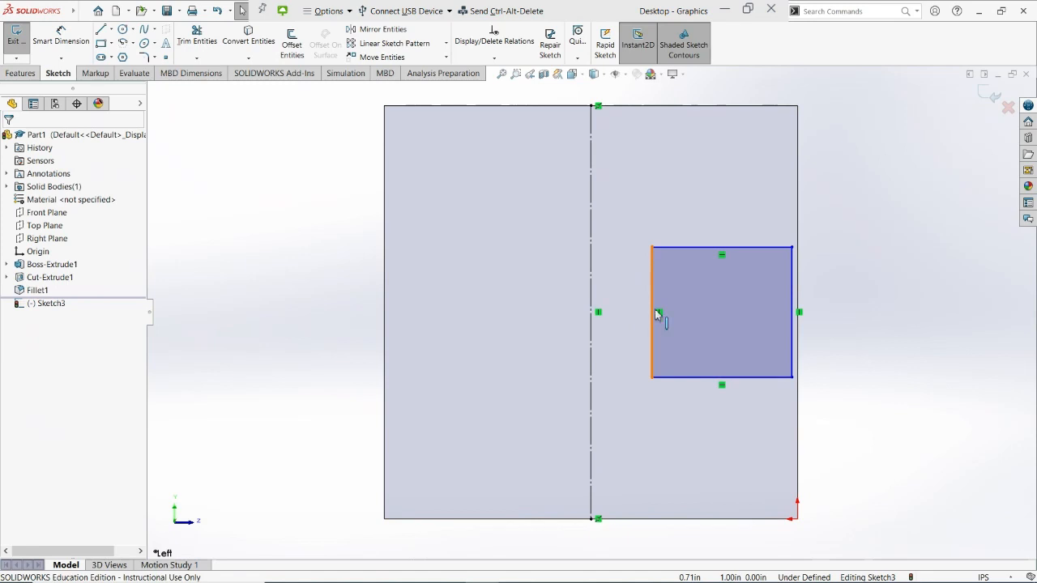
left_click(706, 203)
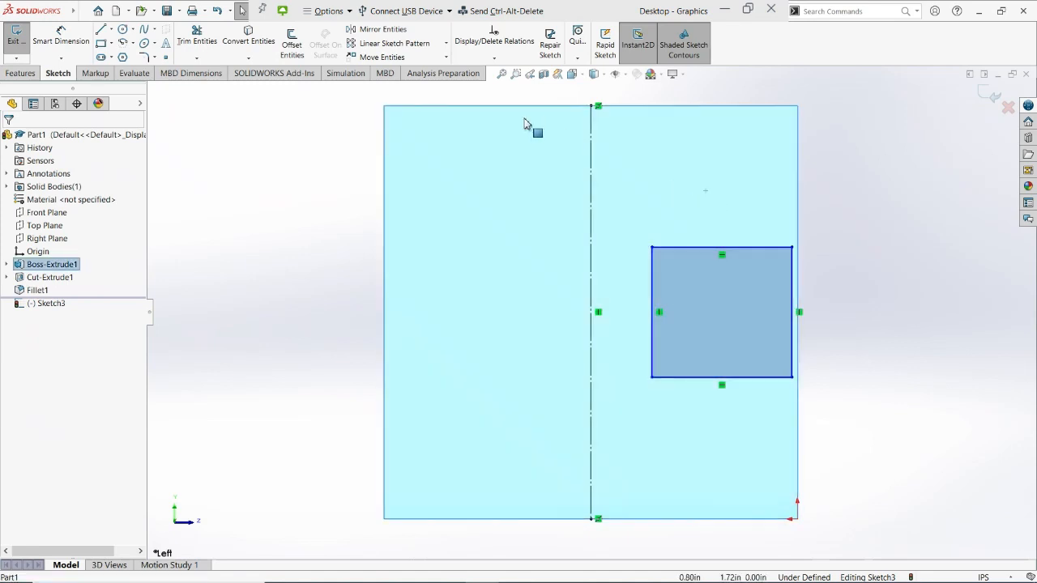
left_click(200, 162)
Dimension the rectangle's height between its upper and lower edges as 0.25 in
left_click(62, 31)
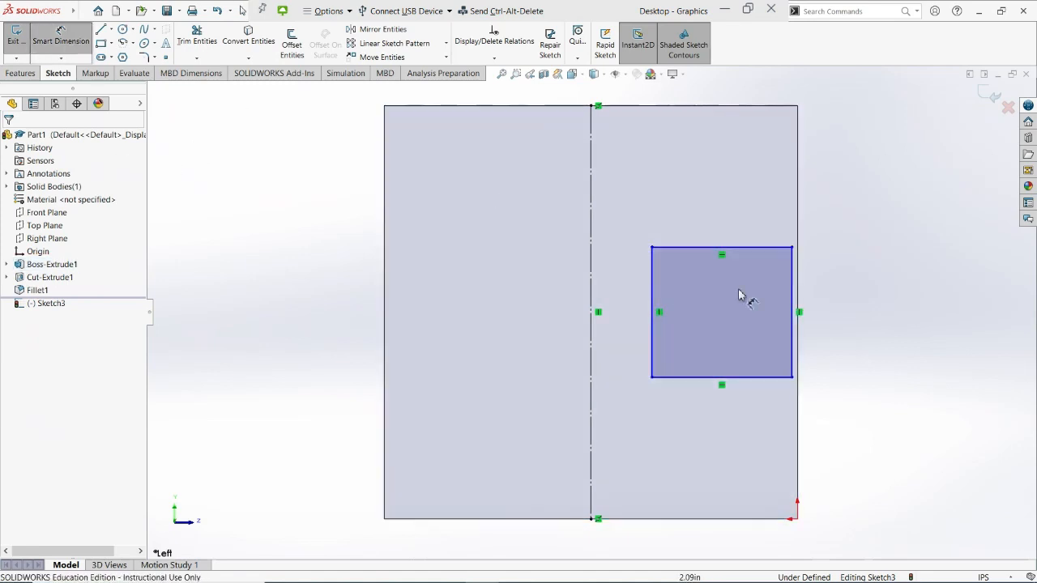
left_click(722, 376)
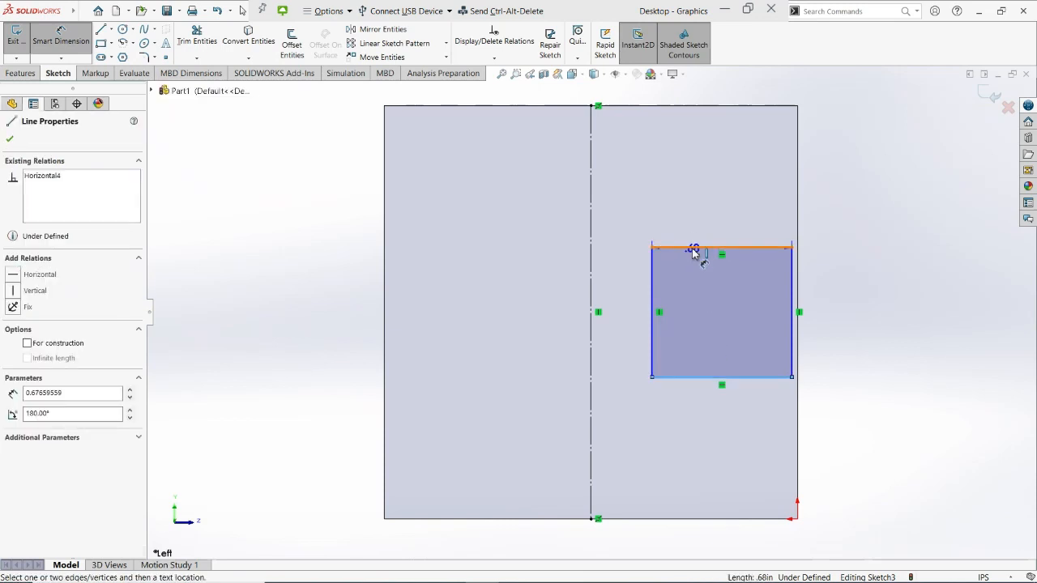
left_click(693, 248)
left_click(861, 318)
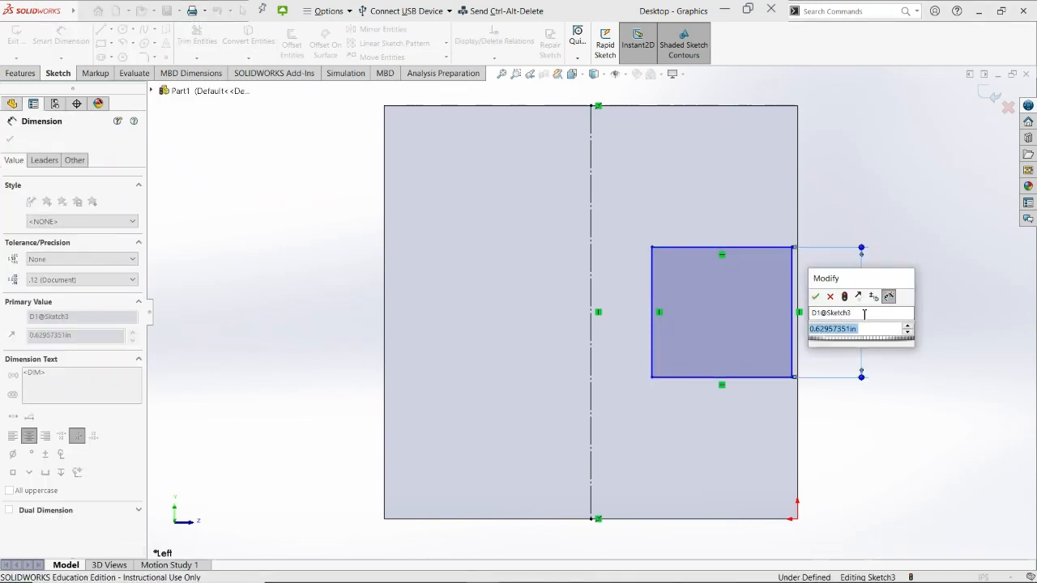
type(".25")
key("Return")
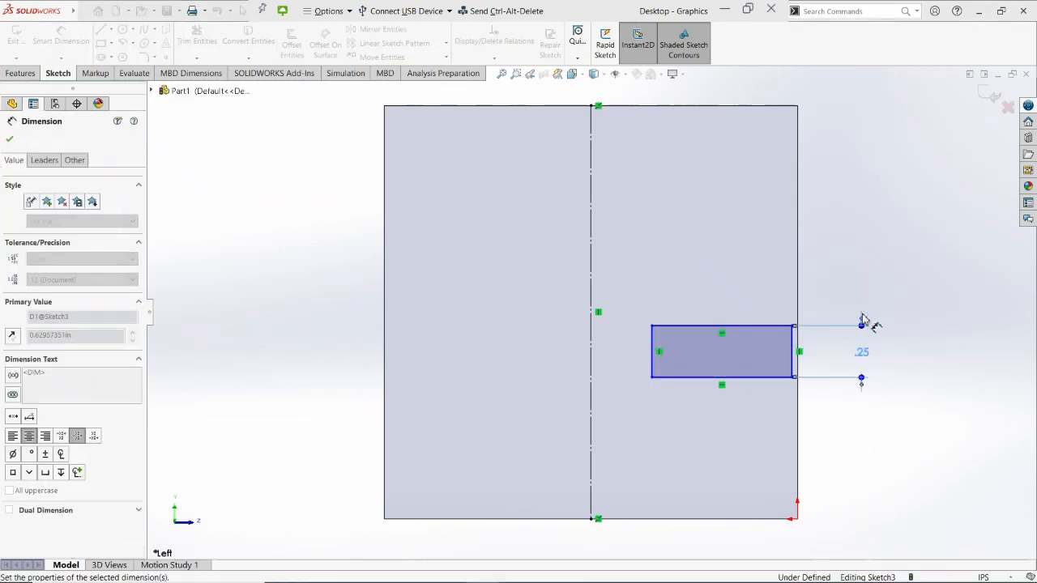
Dimension the rectangle's width along its lower edge as 0.5 in
left_click(721, 378)
left_click(711, 520)
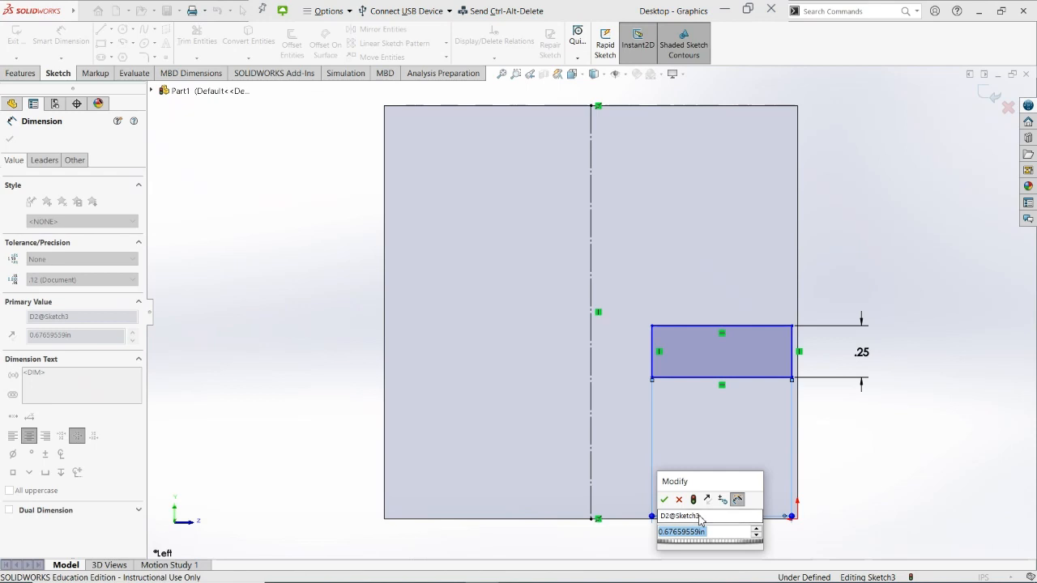
type(".5")
key("Return")
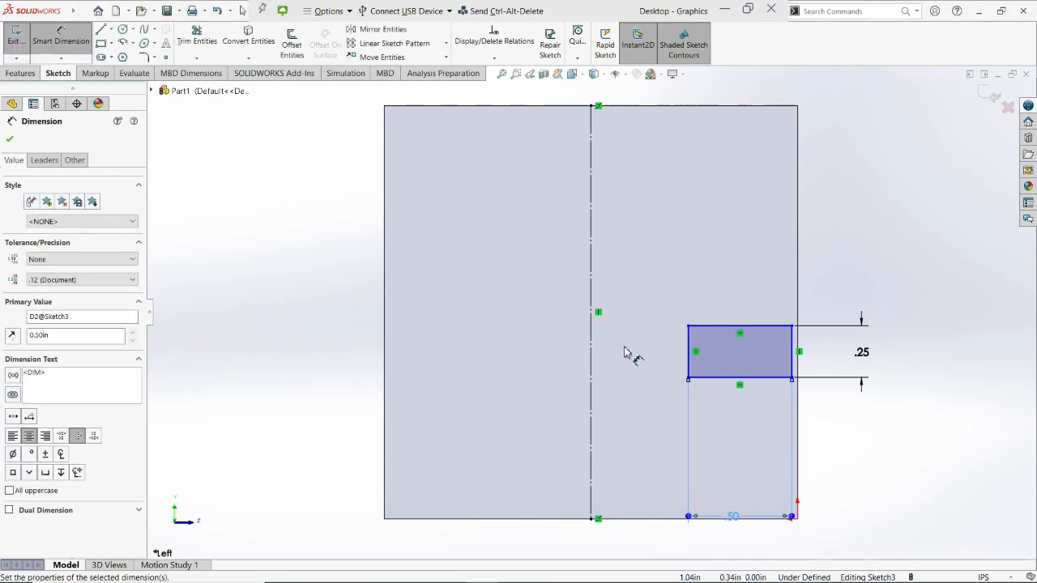
left_click(776, 378)
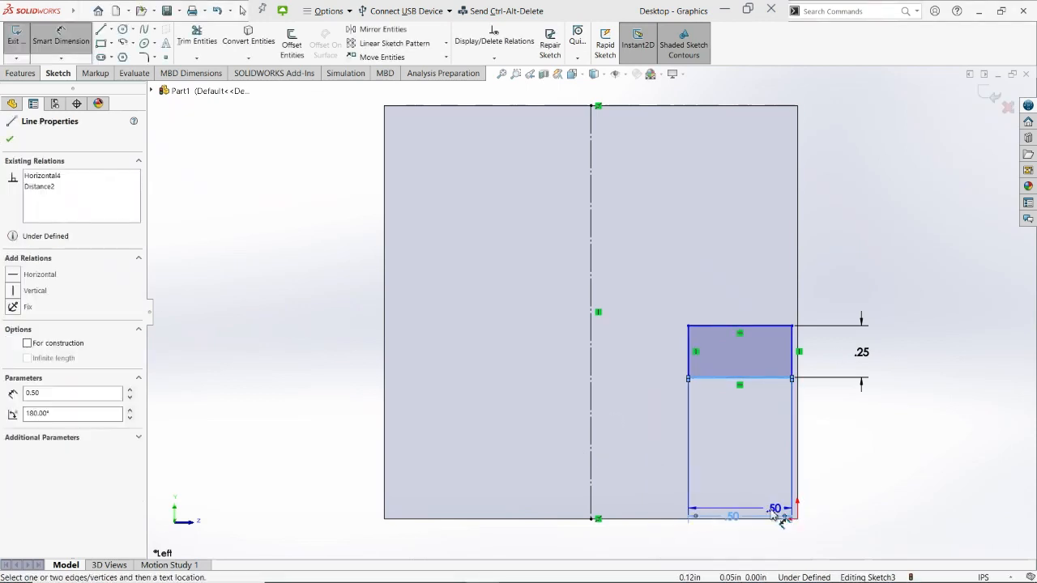
key("Escape")
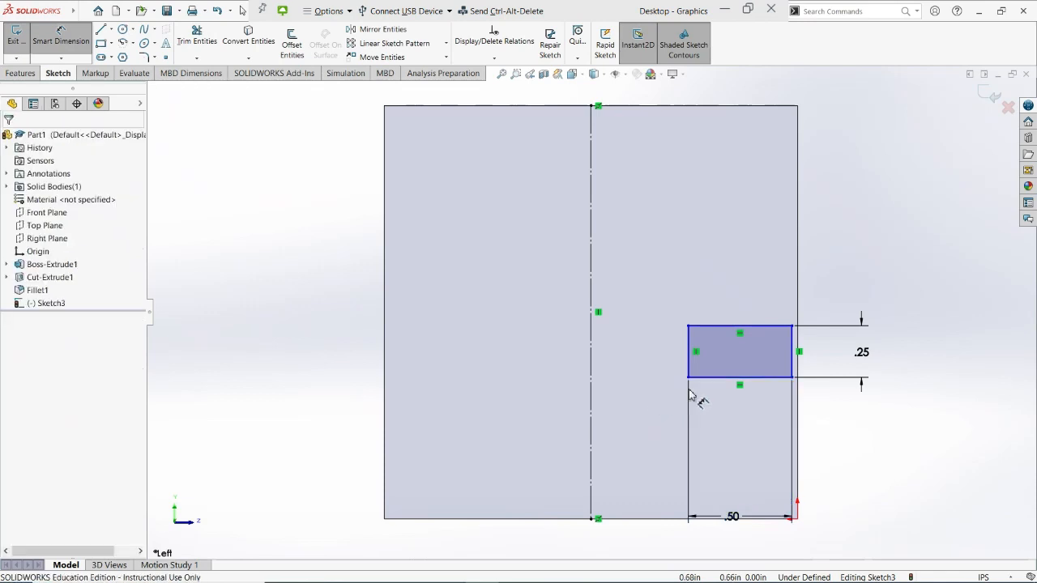
left_click(61, 39)
left_click(590, 296)
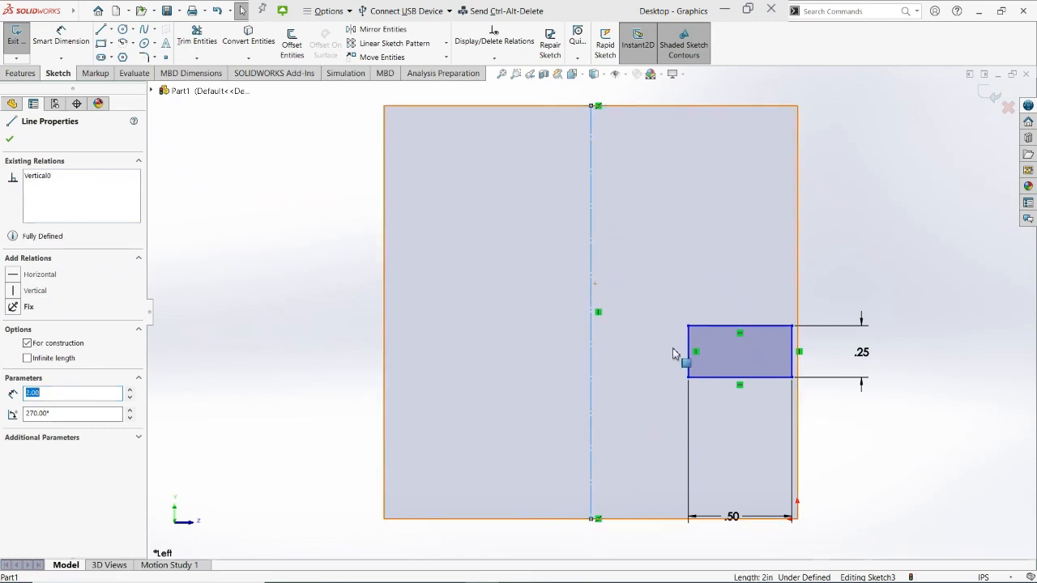
Dimension the distance from the construction line to the rectangle's nearer vertical edge as 0.5 in
left_click(75, 49)
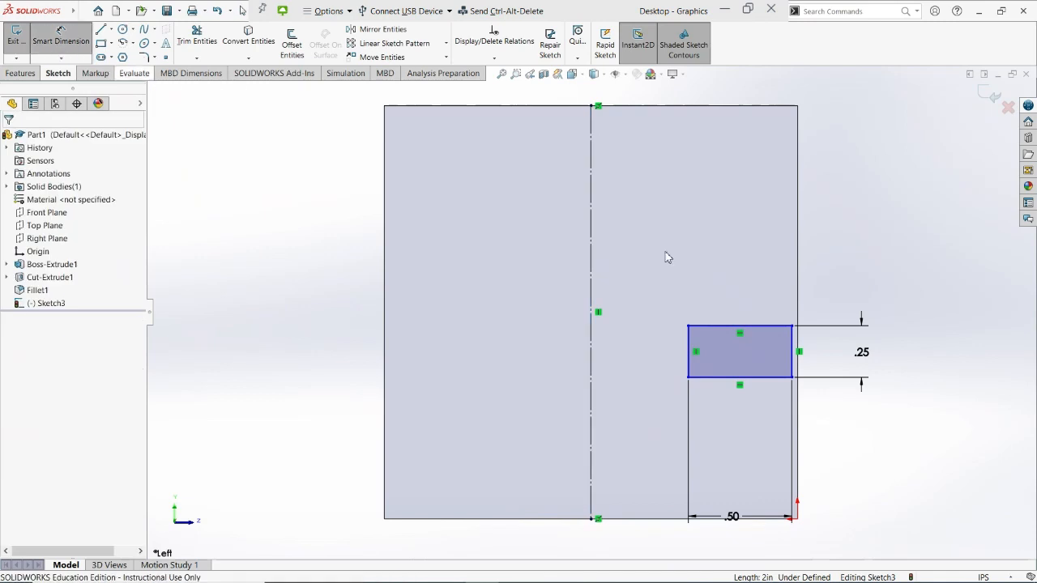
left_click(691, 357)
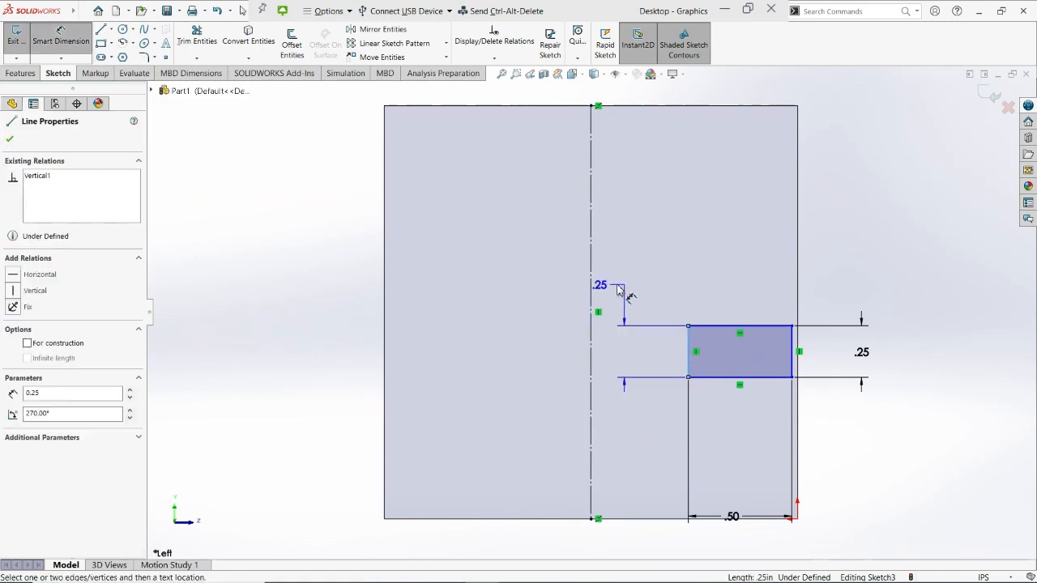
left_click(592, 275)
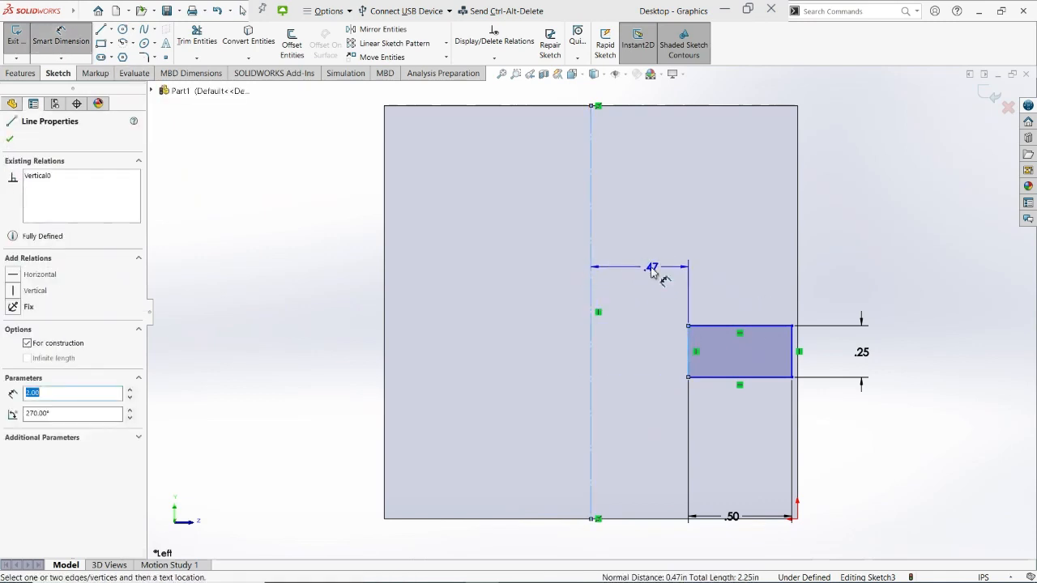
left_click(653, 283)
type(".5")
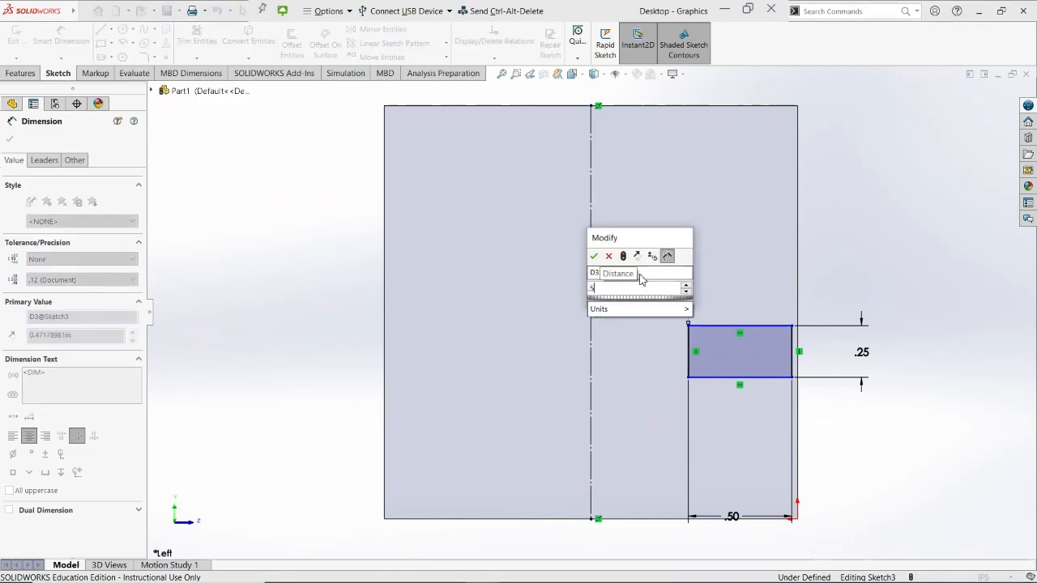
key("Return")
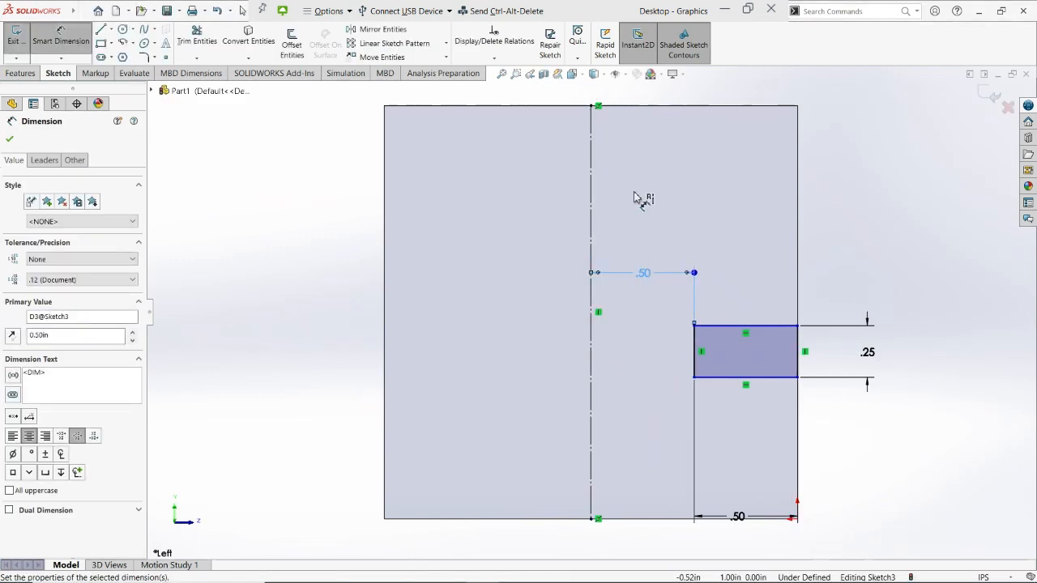
Dimension the height of the rectangle's lower edge above the bottom edge of the face as 1 in
left_click(741, 378)
left_click(671, 519)
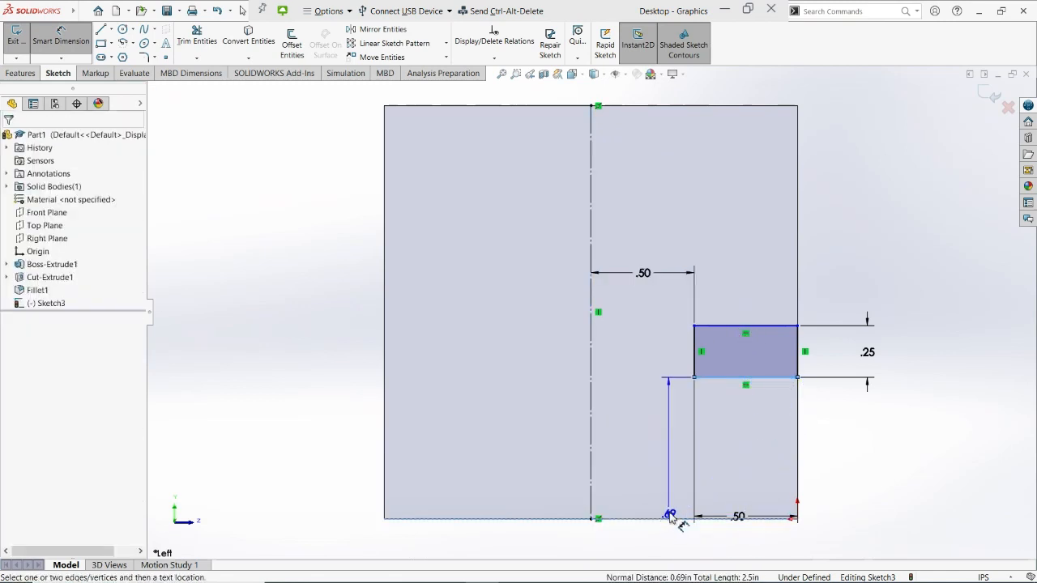
left_click(860, 483)
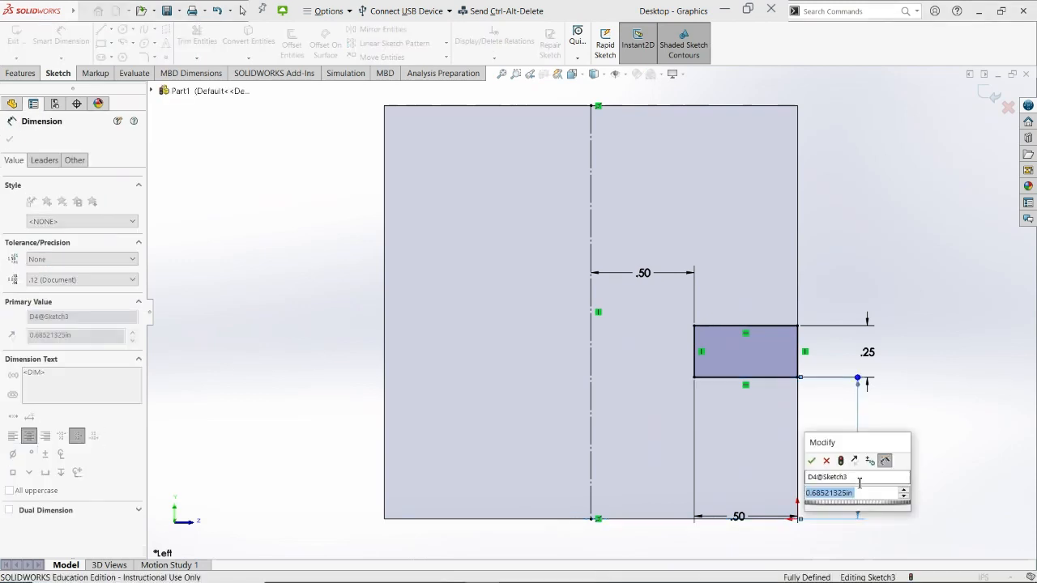
type("1")
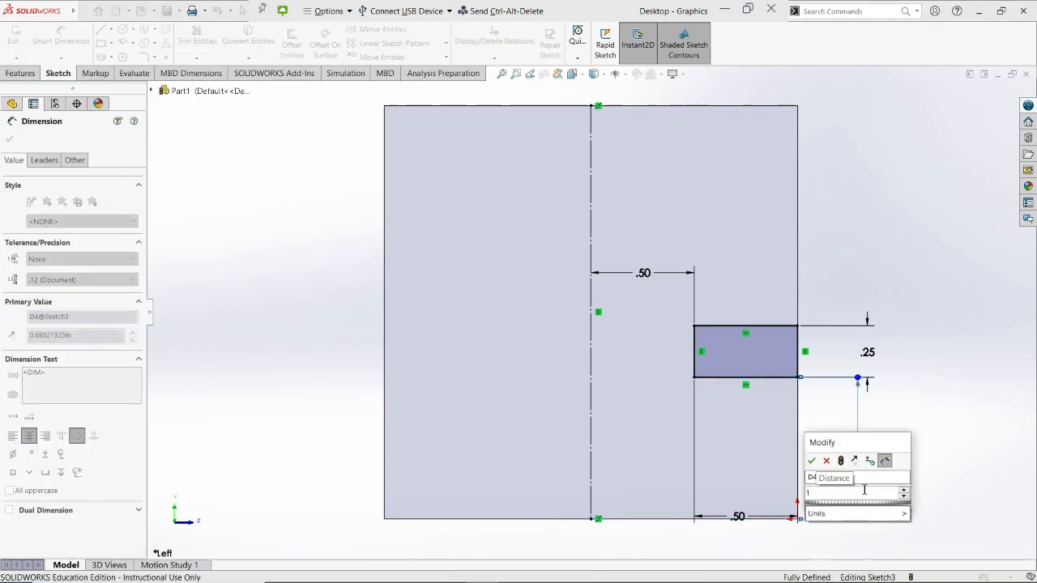
key("Return")
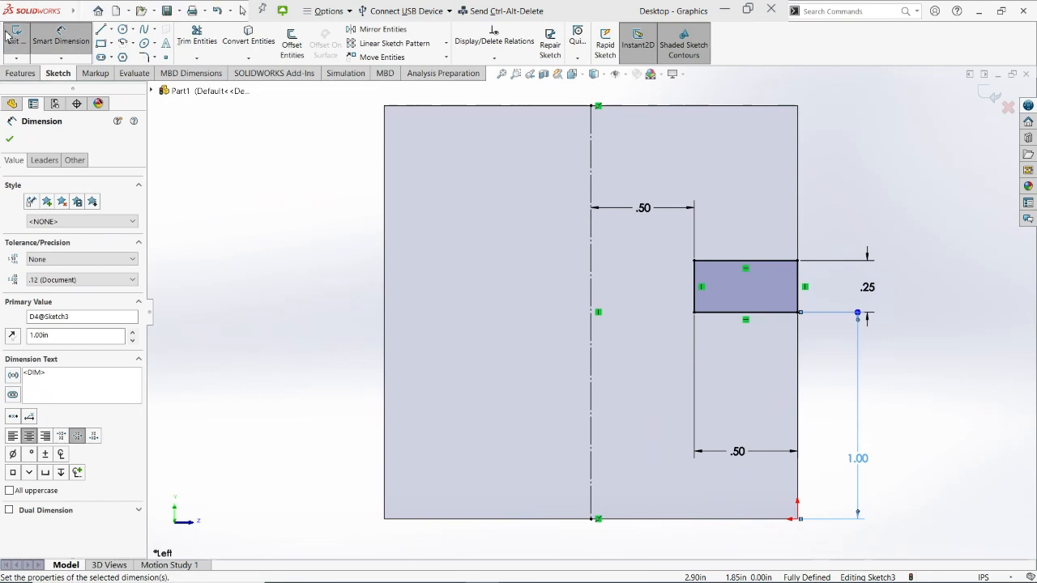
Exit the sketch and orbit the cube to an angled view showing the sketched face and the hole
left_click(12, 37)
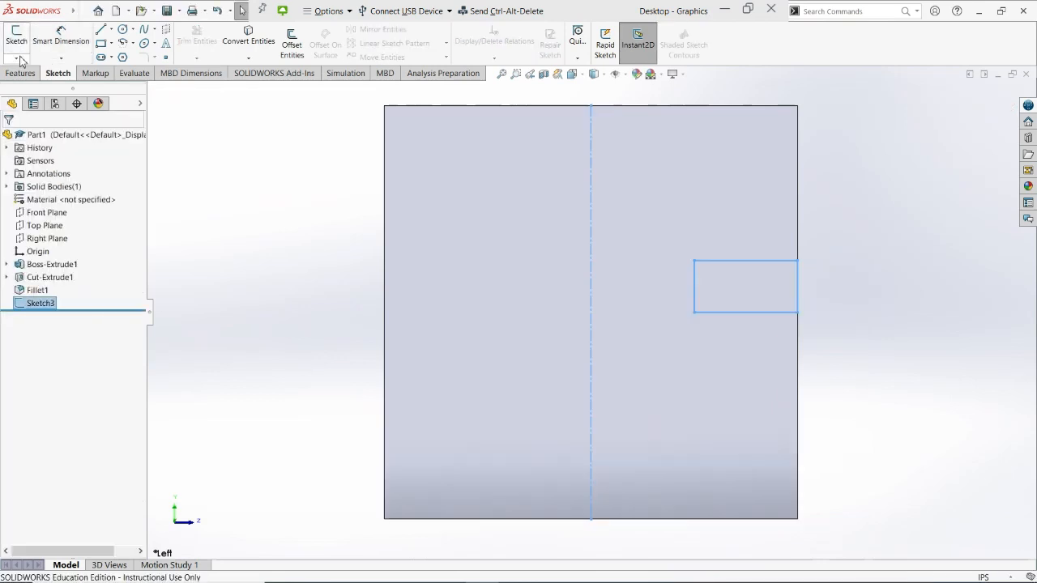
scroll(843, 243, "up", 1)
middle_click_drag(933, 227, 853, 294)
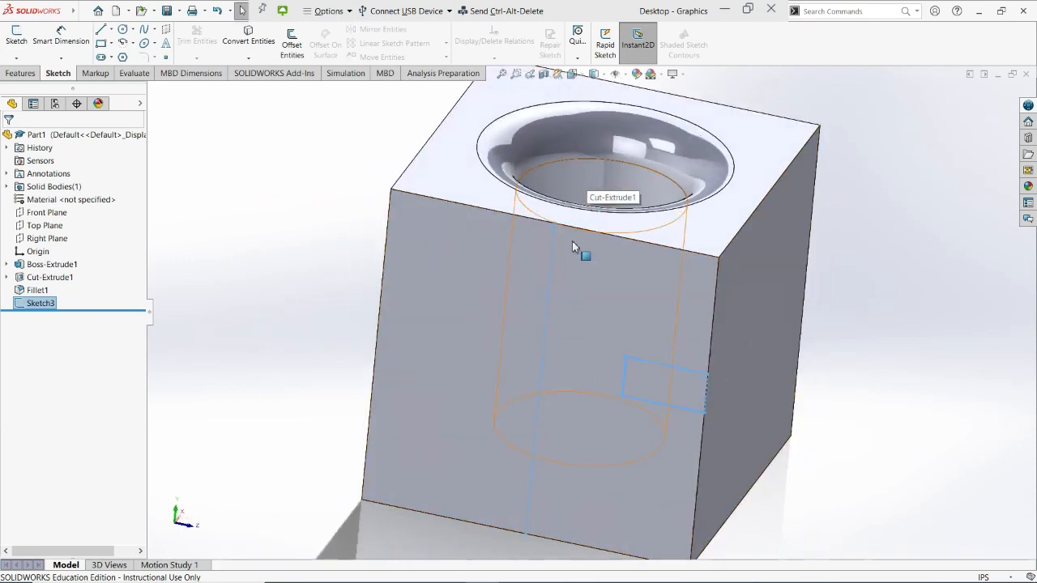
Cut a full 360° revolved groove into the cube from the side-face rectangle sketch, using its construction line as the axis
scroll(541, 322, "up", 1)
scroll(539, 319, "up", 1)
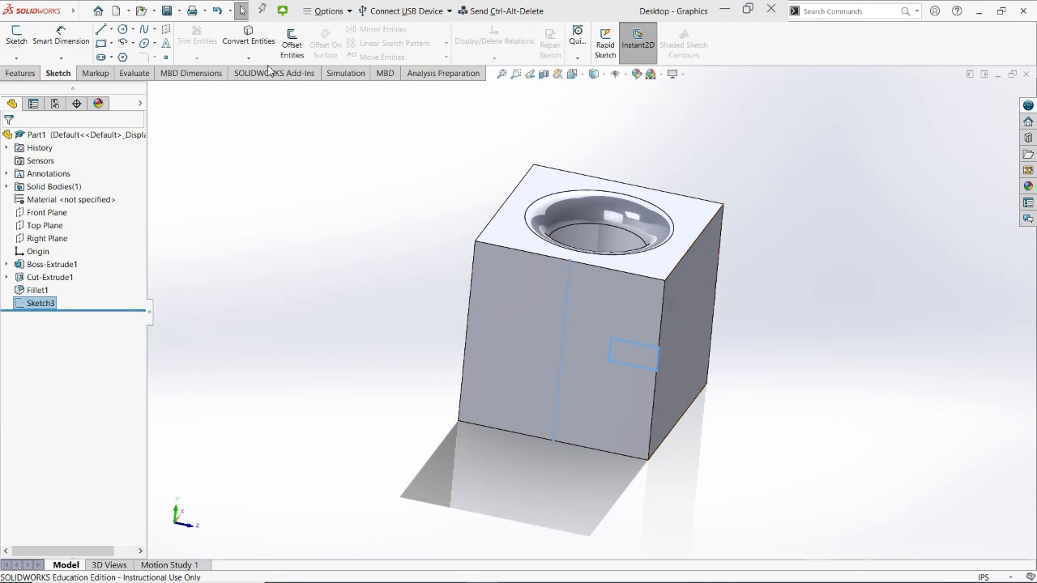
left_click(21, 73)
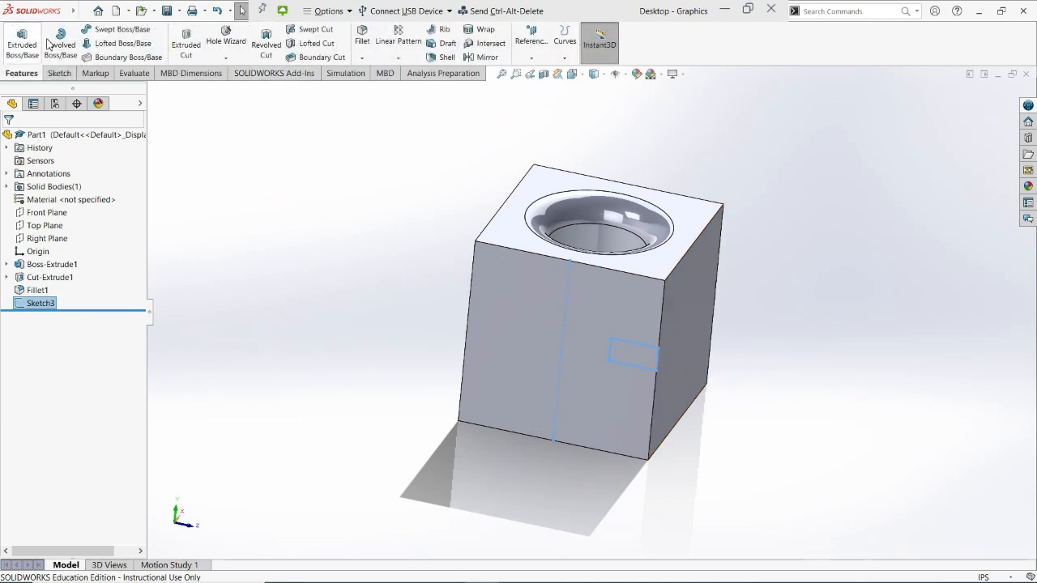
left_click(265, 54)
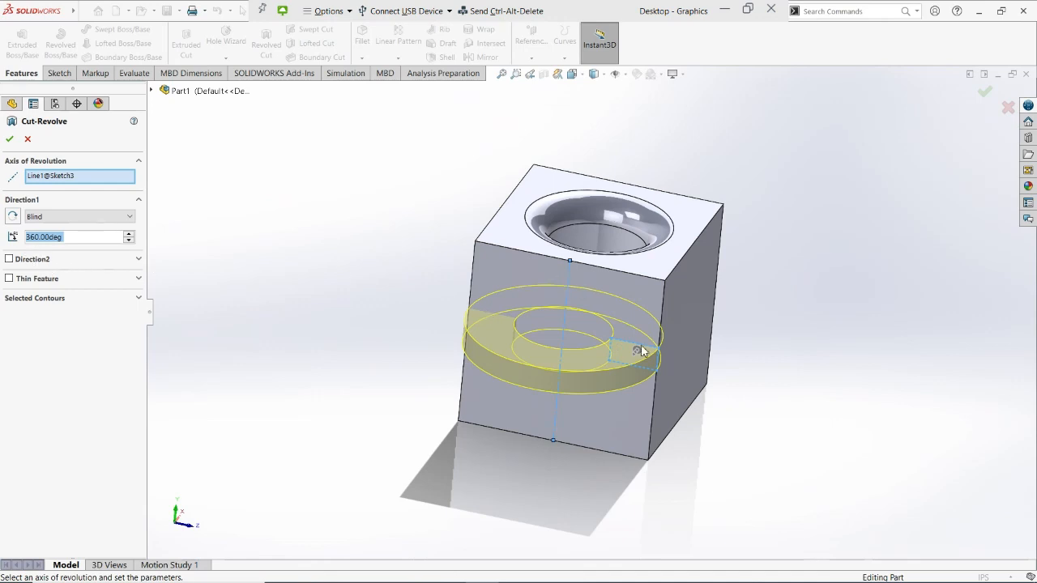
mouse_move(779, 359)
middle_mouse_down()
mouse_move(752, 312)
mouse_move(731, 227)
mouse_move(768, 349)
middle_mouse_up()
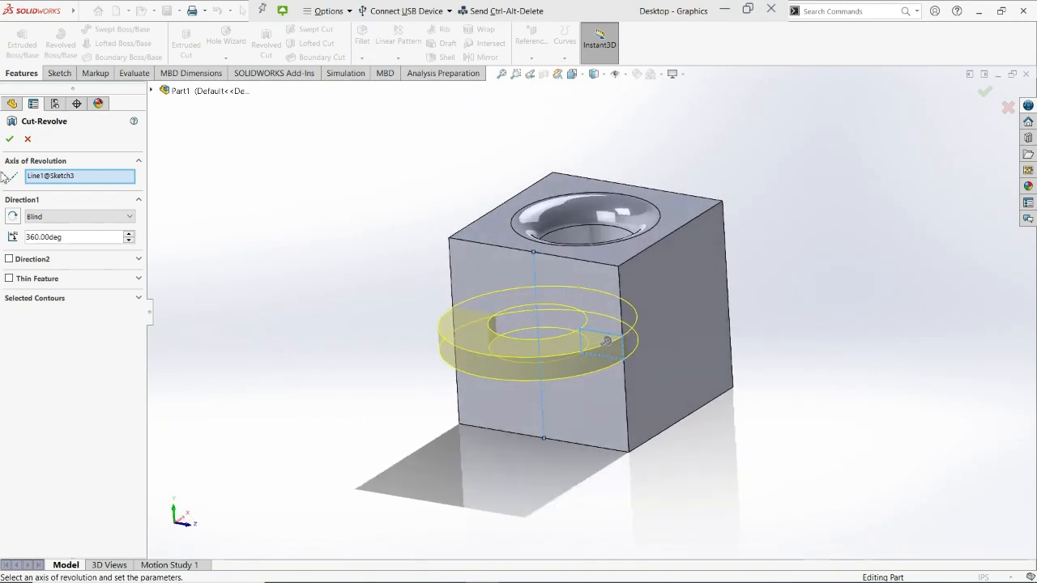
left_click(9, 143)
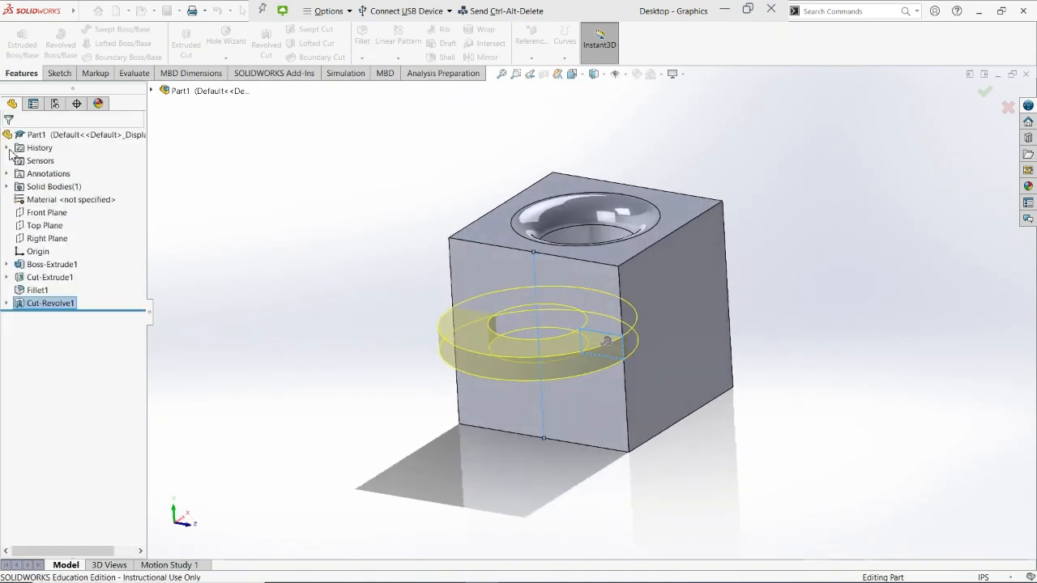
Examine the revolved cut's openings and inner surfaces on the cube's side faces from several angles
middle_click_drag(492, 402, 631, 308)
scroll(633, 311, "down", 5)
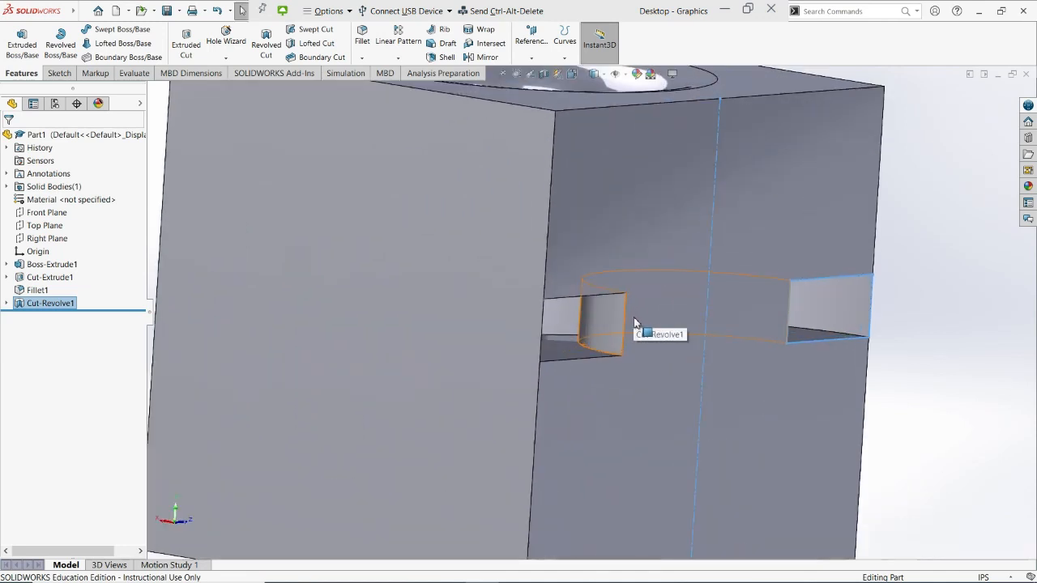
left_click(567, 348)
scroll(568, 349, "up", 3)
middle_click_drag(643, 386, 587, 247)
scroll(589, 249, "up", 4)
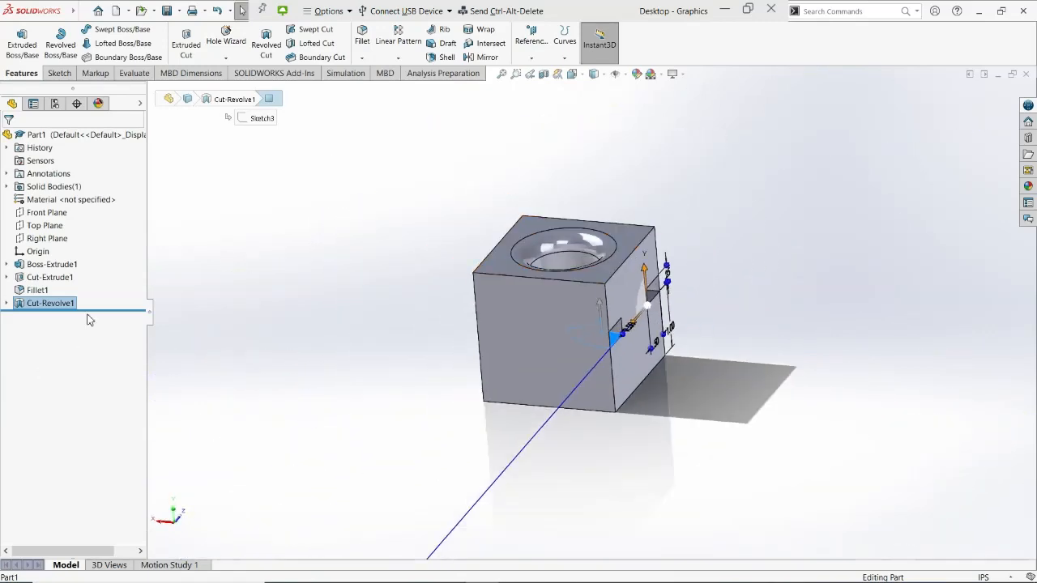
mouse_move(61, 303)
left_mouse_down()
mouse_move(51, 288)
mouse_move(58, 306)
left_mouse_up()
left_click(271, 421)
scroll(659, 376, "down", 2)
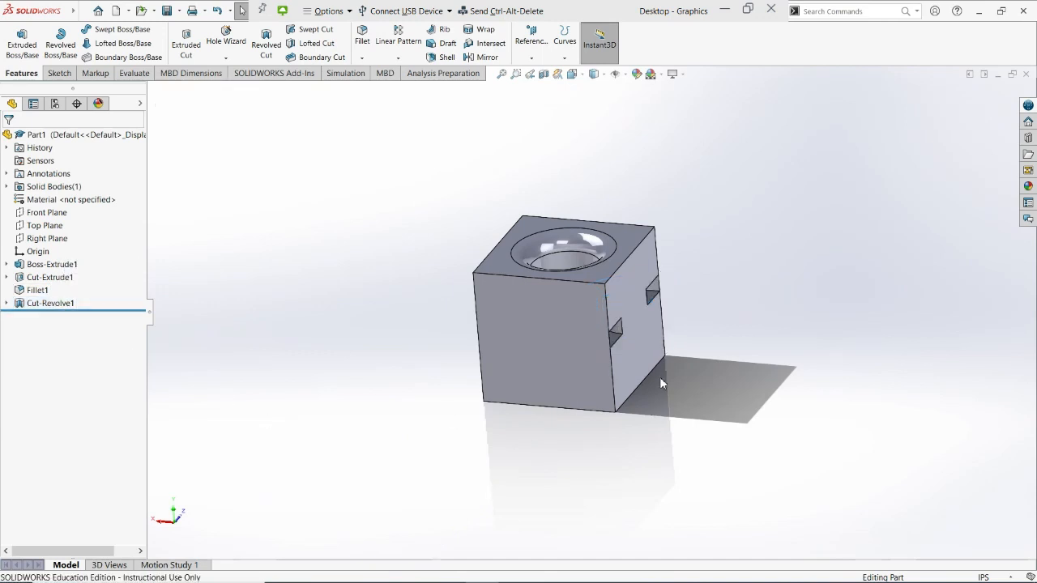
middle_click_drag(768, 376, 407, 340)
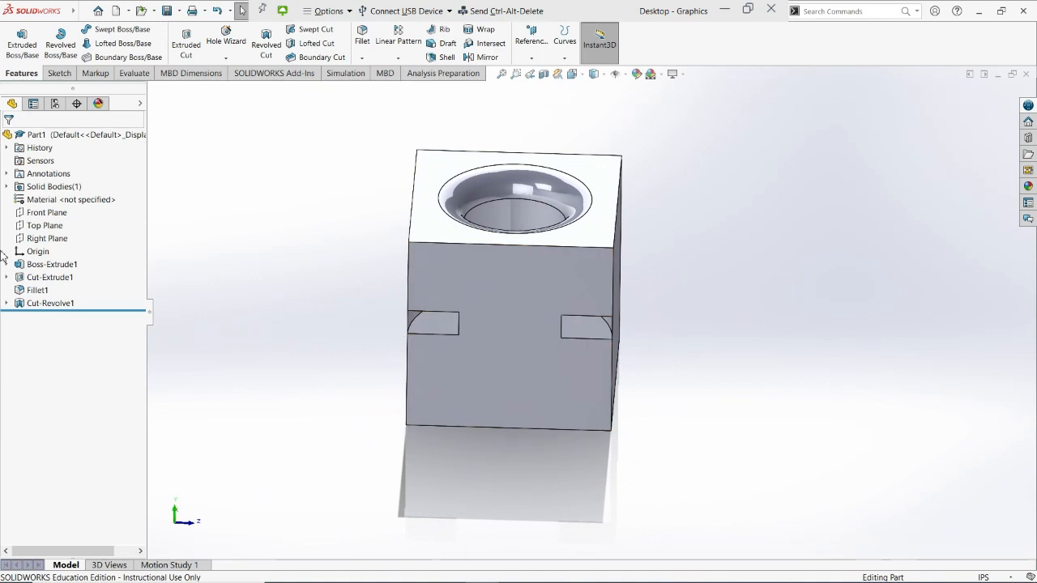
Expand the base extrusion Boss-Extrude1 and inspect its underlying sketch, Sketch1, on the model
left_click(32, 266)
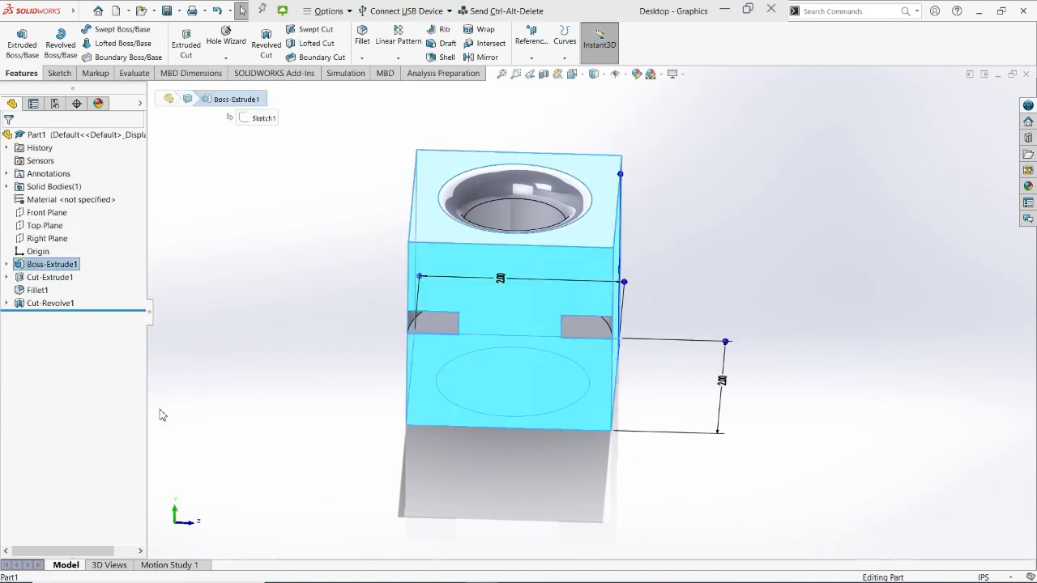
left_click(104, 345)
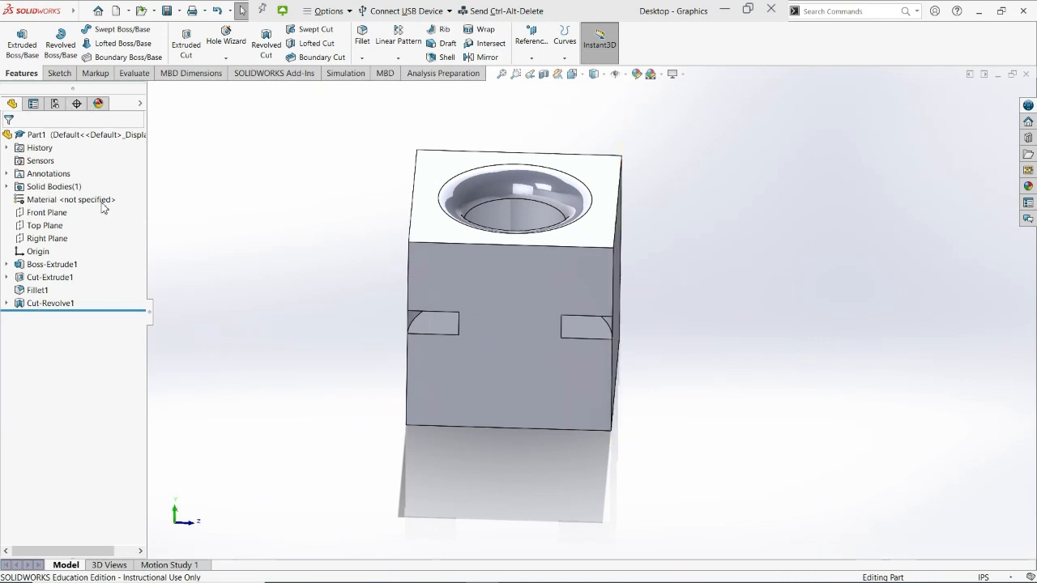
left_click(7, 265)
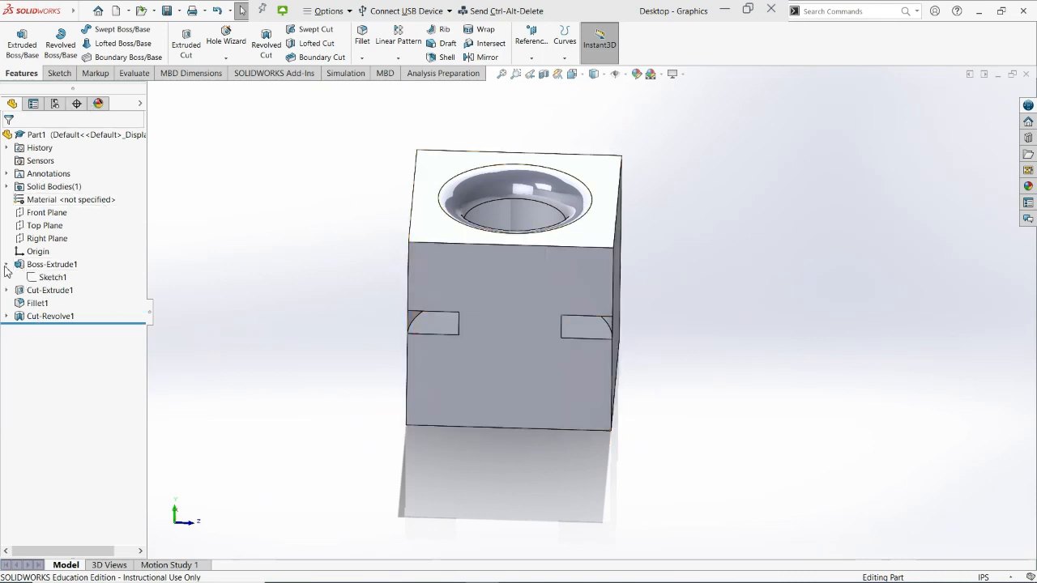
left_click(50, 277)
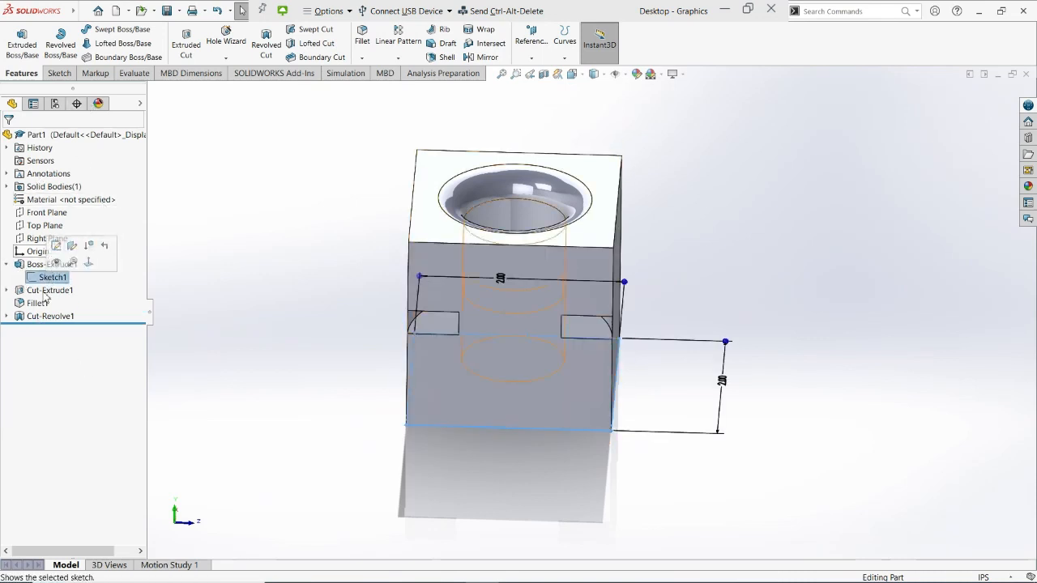
left_click(6, 264)
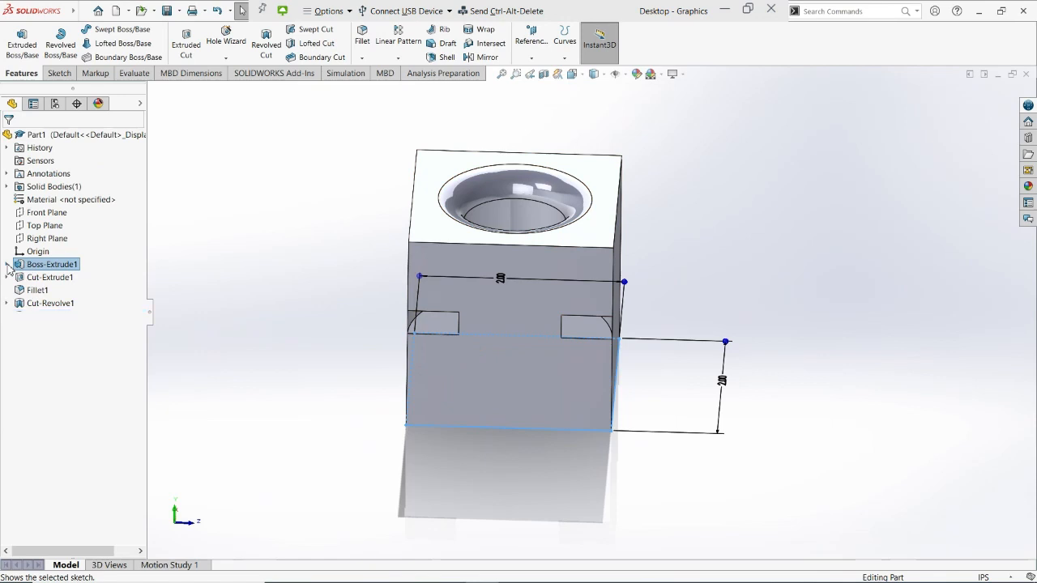
left_click(7, 264)
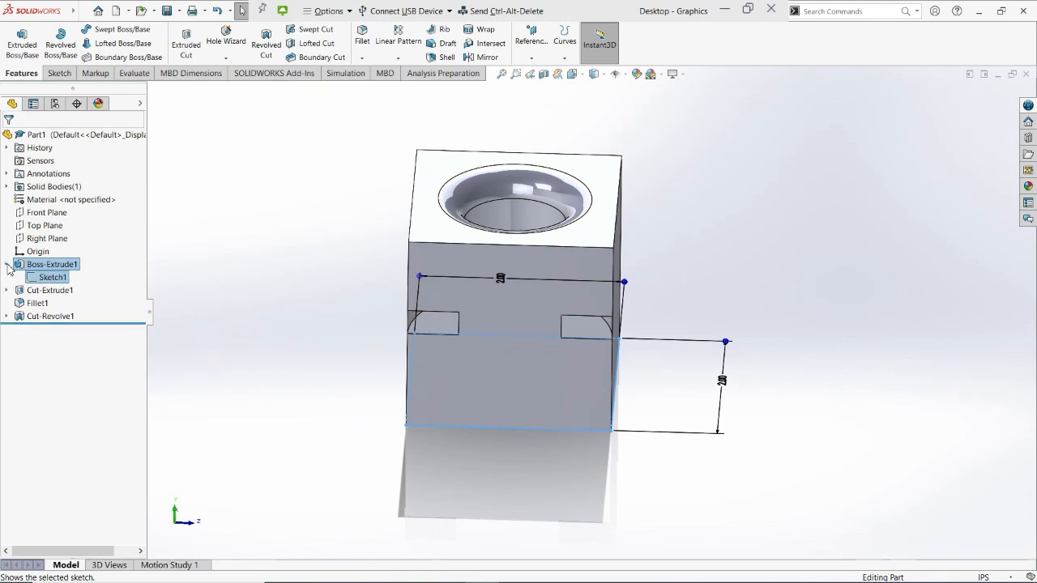
left_click(57, 279)
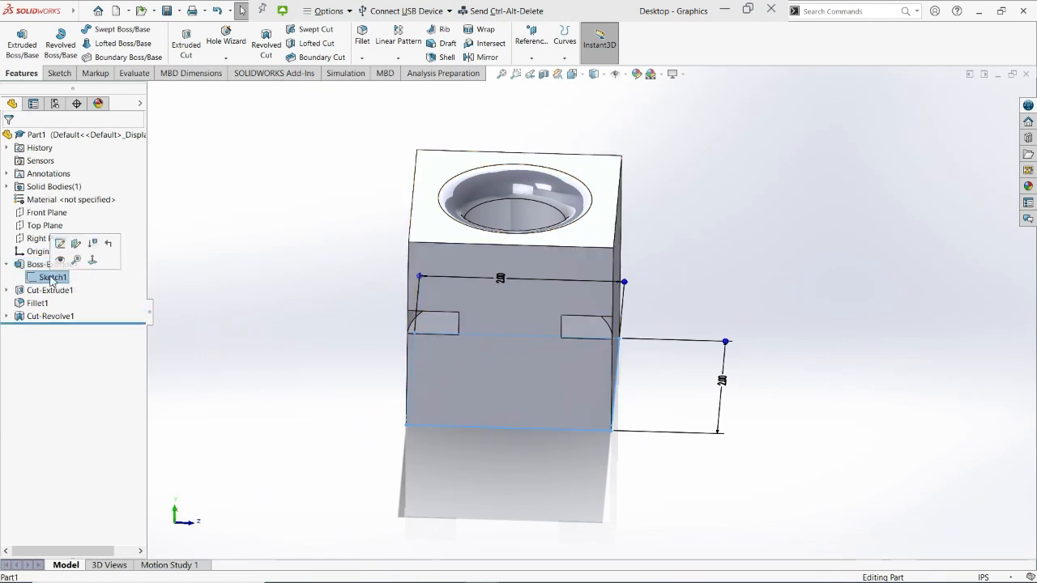
left_click(49, 277)
mouse_move(343, 370)
middle_mouse_down()
mouse_move(432, 363)
mouse_move(423, 238)
mouse_move(446, 150)
middle_mouse_up()
middle_click_drag(450, 204, 450, 355)
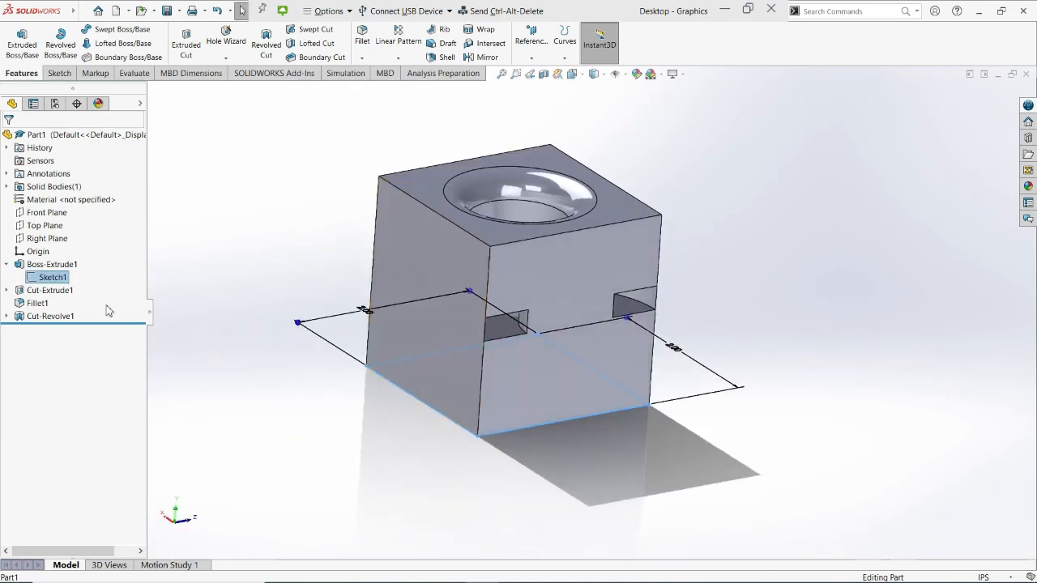
Edit the base extrusion's sketch and set the rectangle's dimension along the Z axis to 2.5 in
right_click(50, 277)
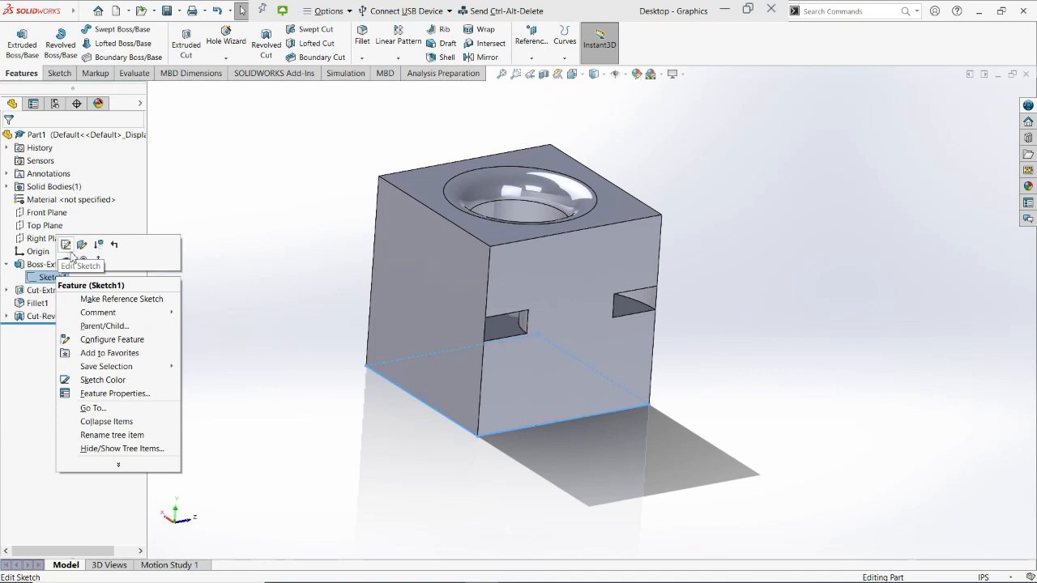
left_click(66, 245)
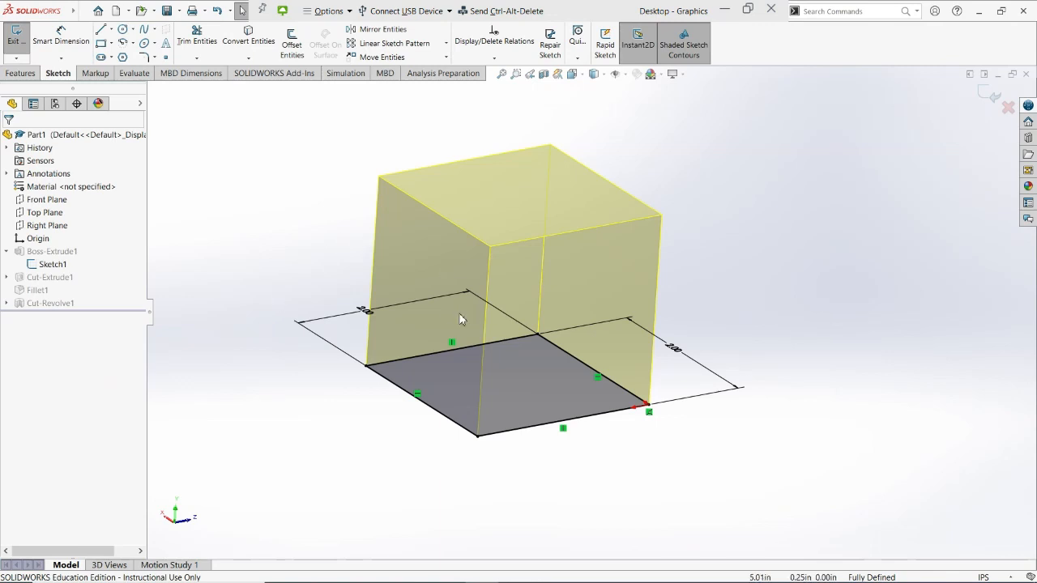
scroll(430, 331, "up", 3)
scroll(447, 278, "down", 4)
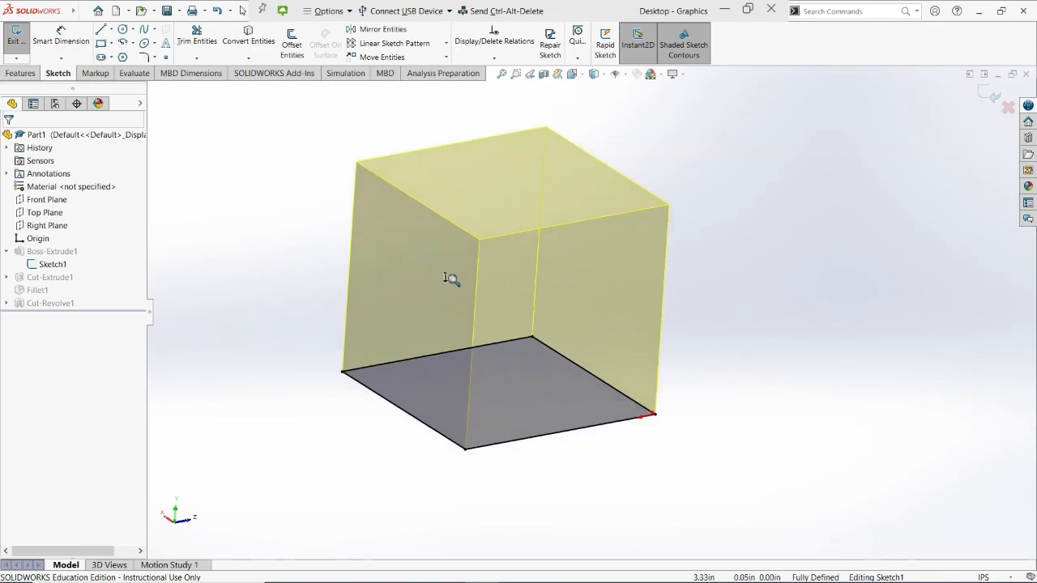
middle_click_drag(396, 291, 396, 398)
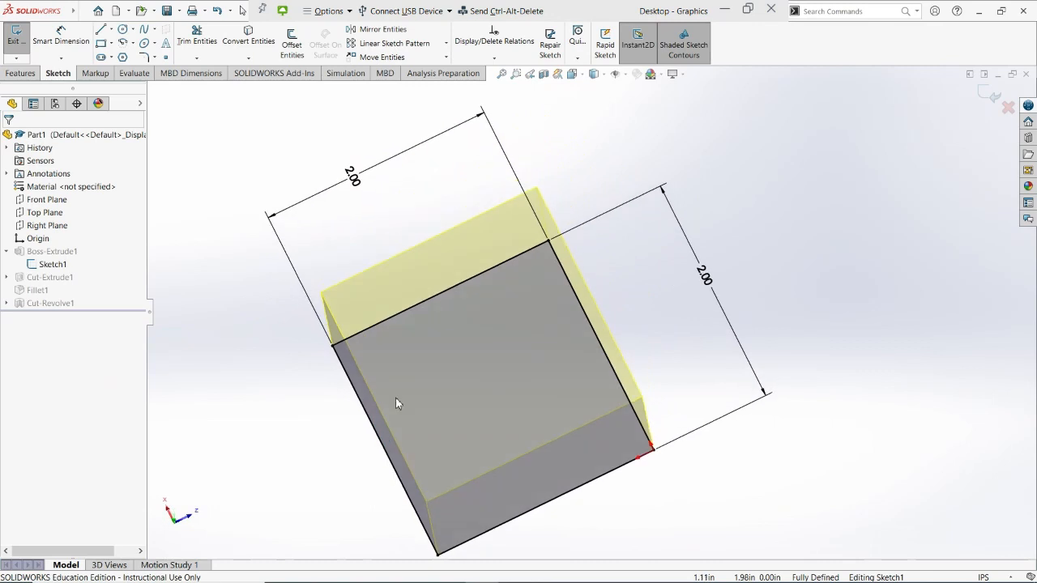
double_click(352, 180)
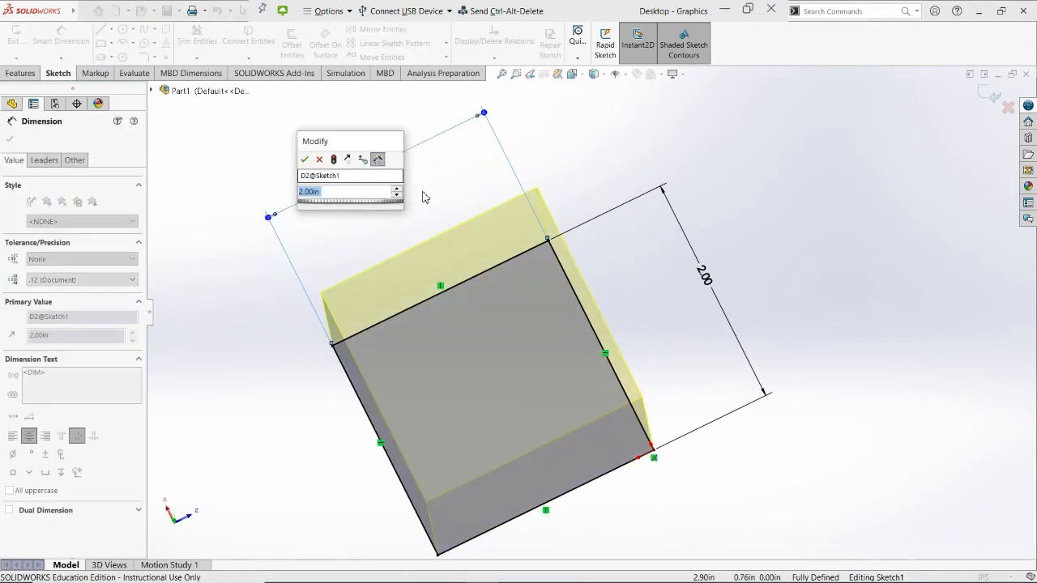
type("2.5")
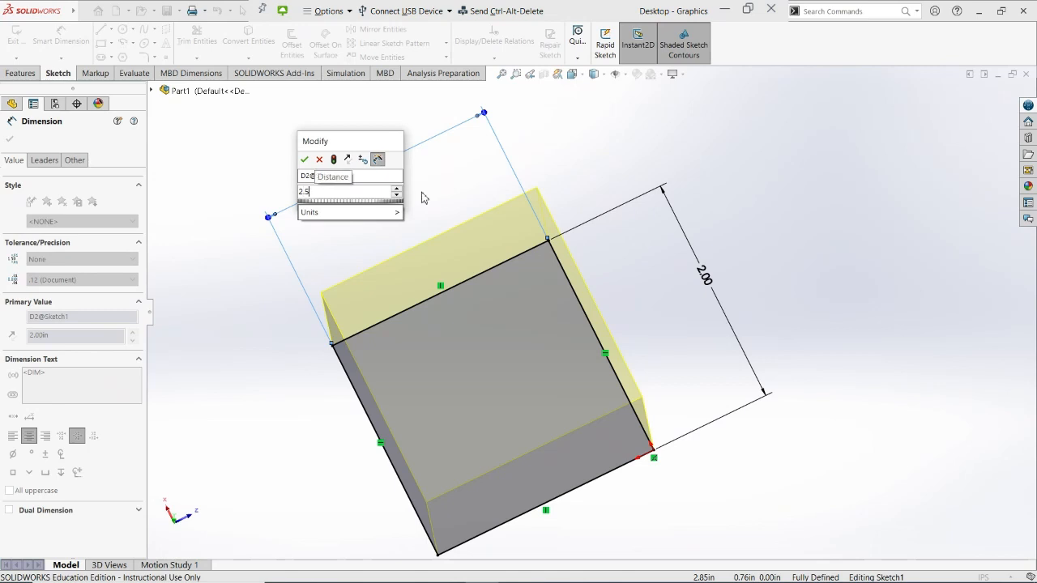
key("Return")
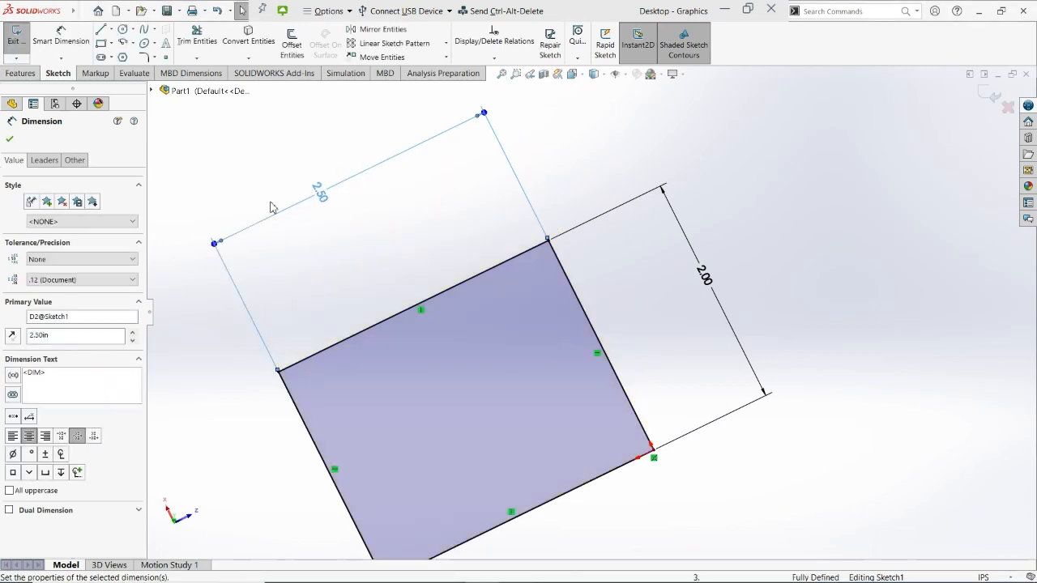
scroll(356, 266, "up", 1)
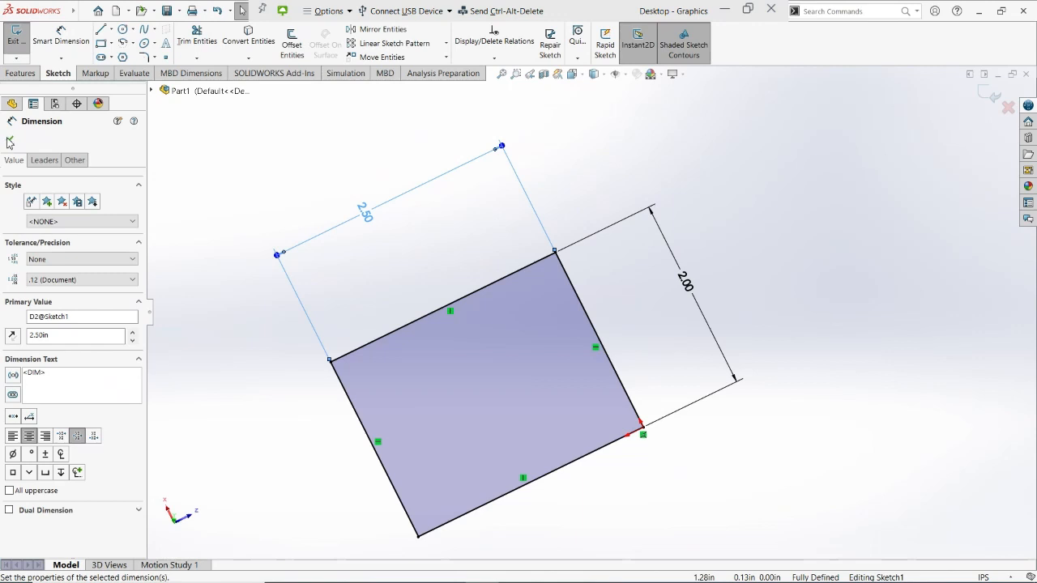
left_click(10, 142)
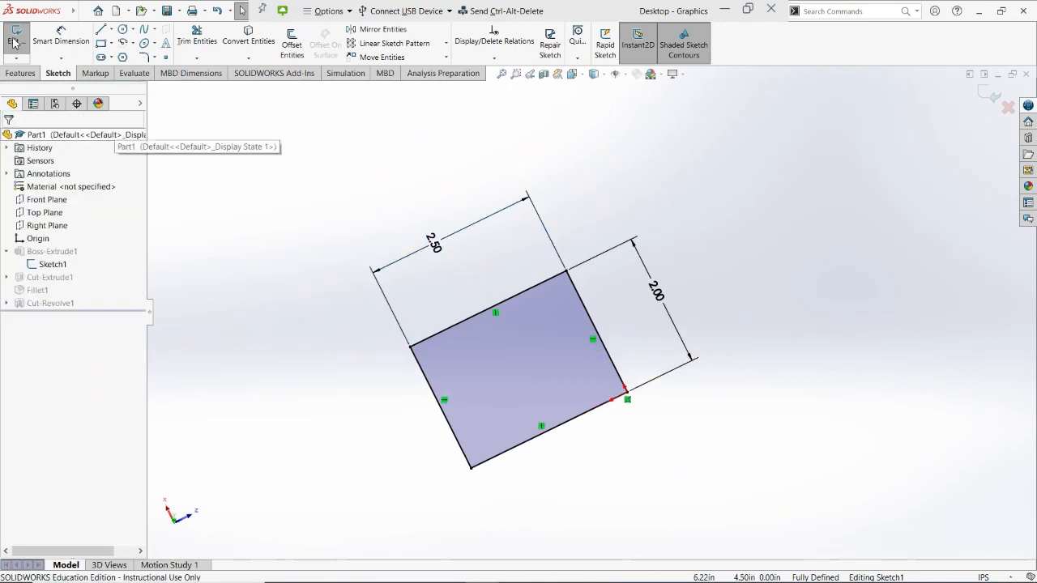
Set the rectangle's longer side to 2.5 in and exit the sketch to rebuild the block
double_click(433, 244)
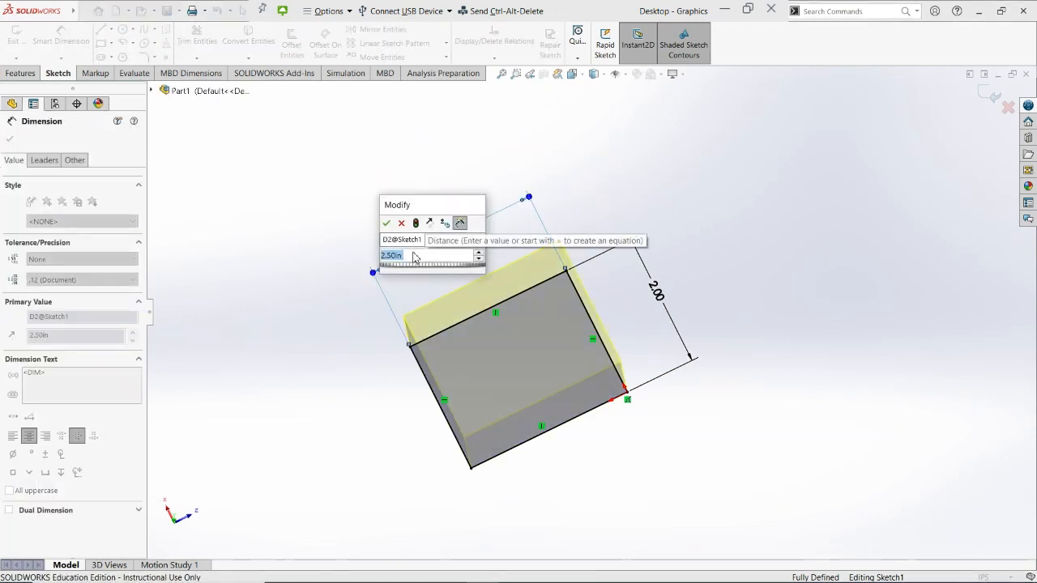
type("2.5")
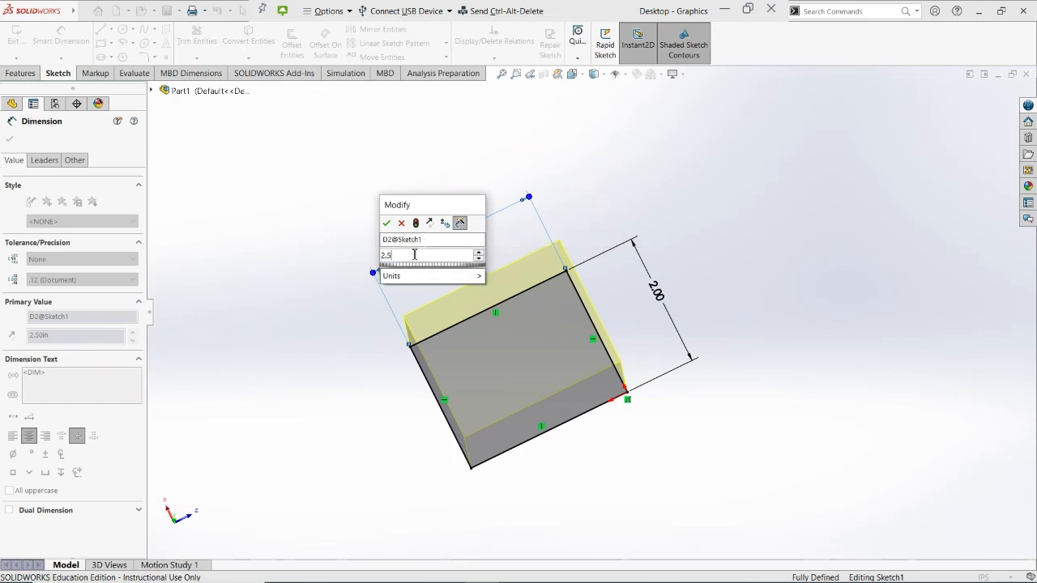
key("Return")
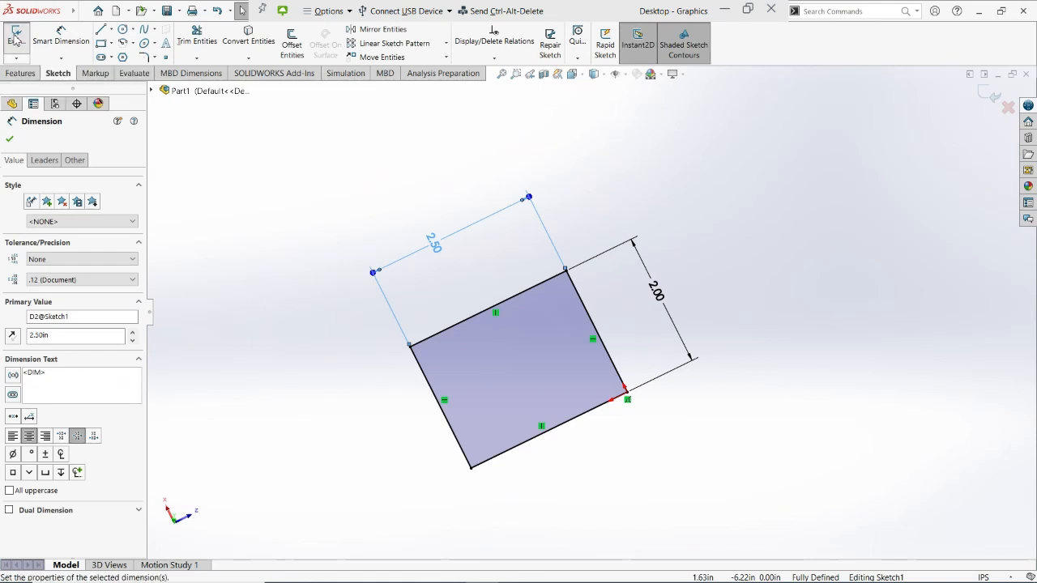
left_click(987, 94)
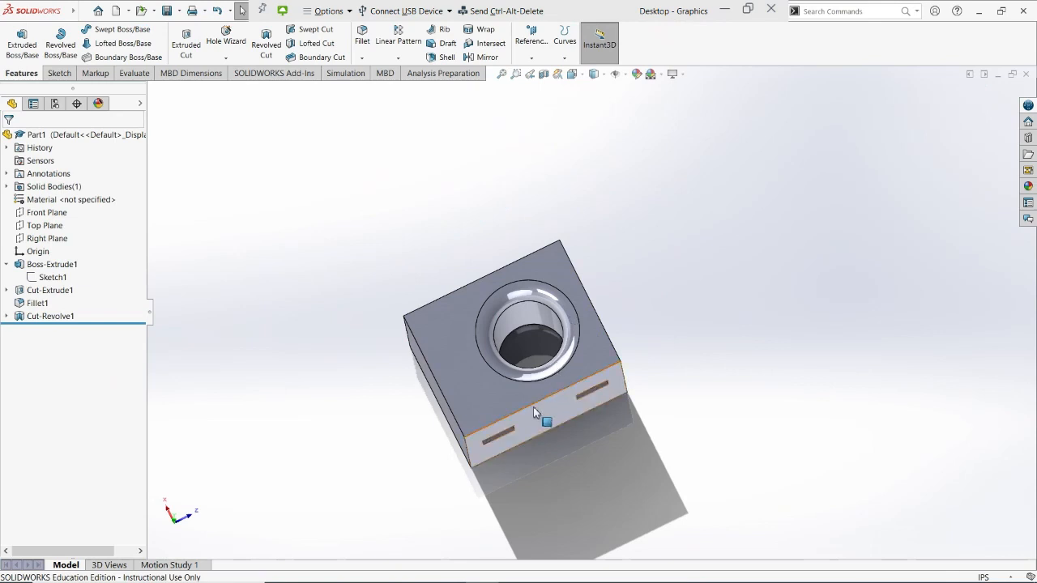
middle_click_drag(477, 418, 455, 289)
scroll(518, 304, "down", 3)
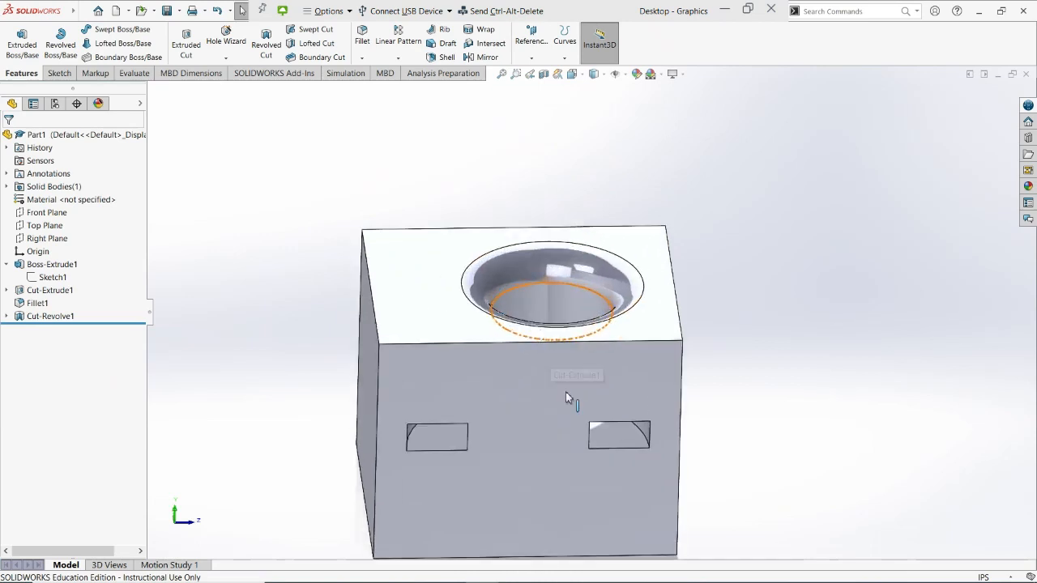
middle_click_drag(567, 394, 522, 479)
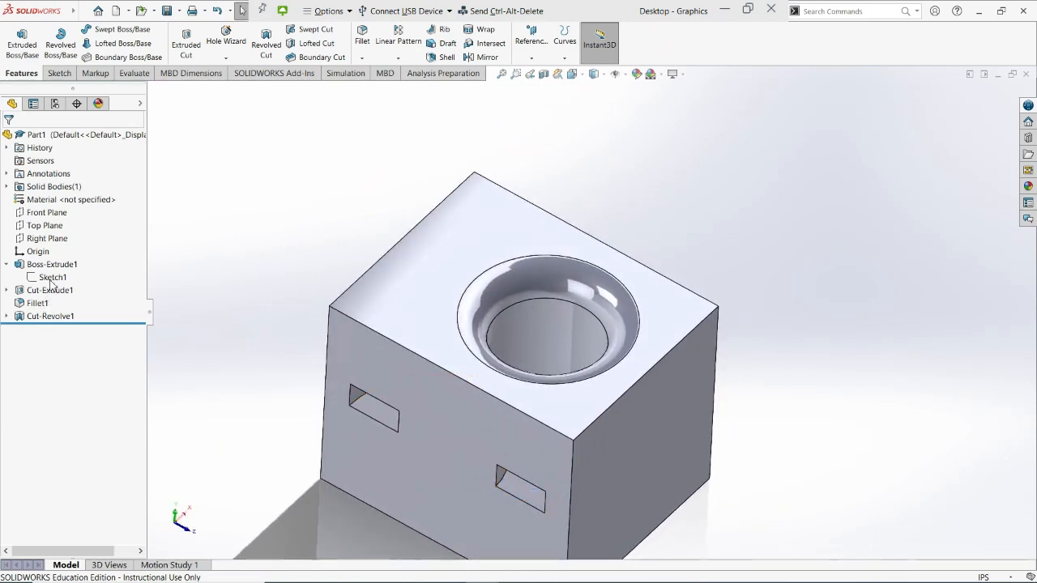
key("z")
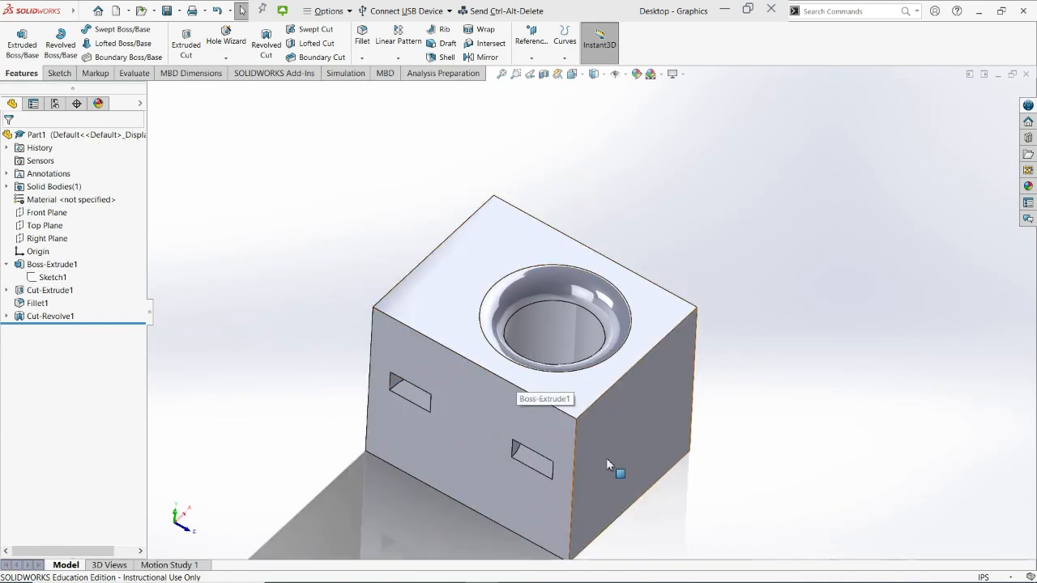
middle_click_drag(521, 470, 550, 414, "ctrl")
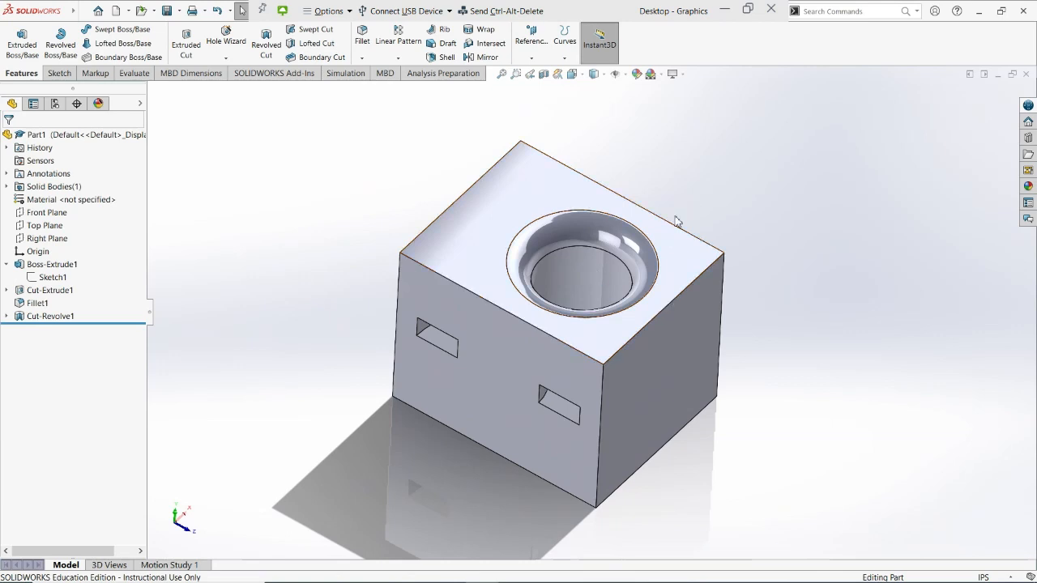
Create a new part document and check its available unit systems
left_click(76, 10)
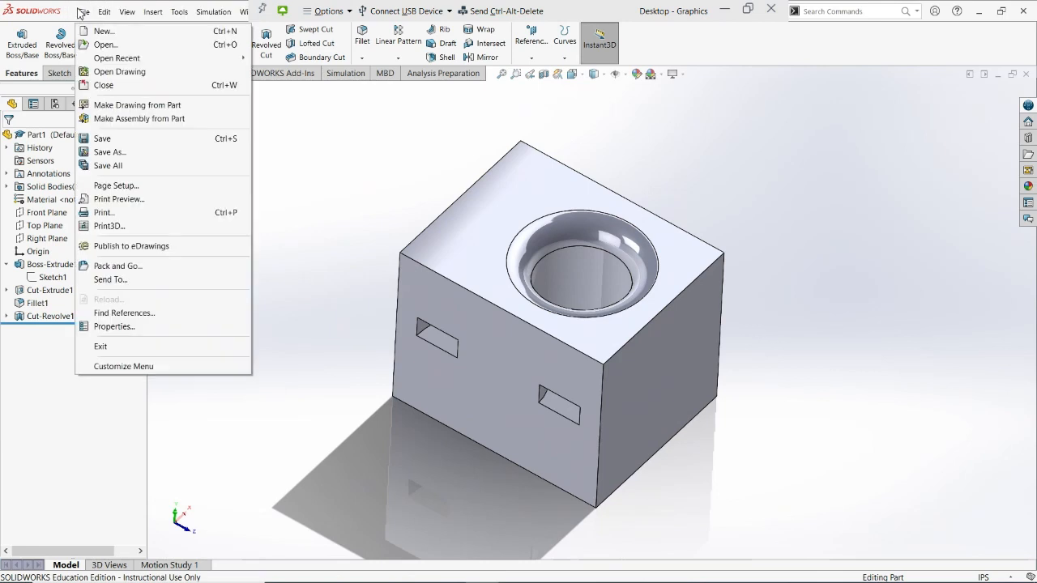
left_click(92, 21)
mouse_move(69, 14)
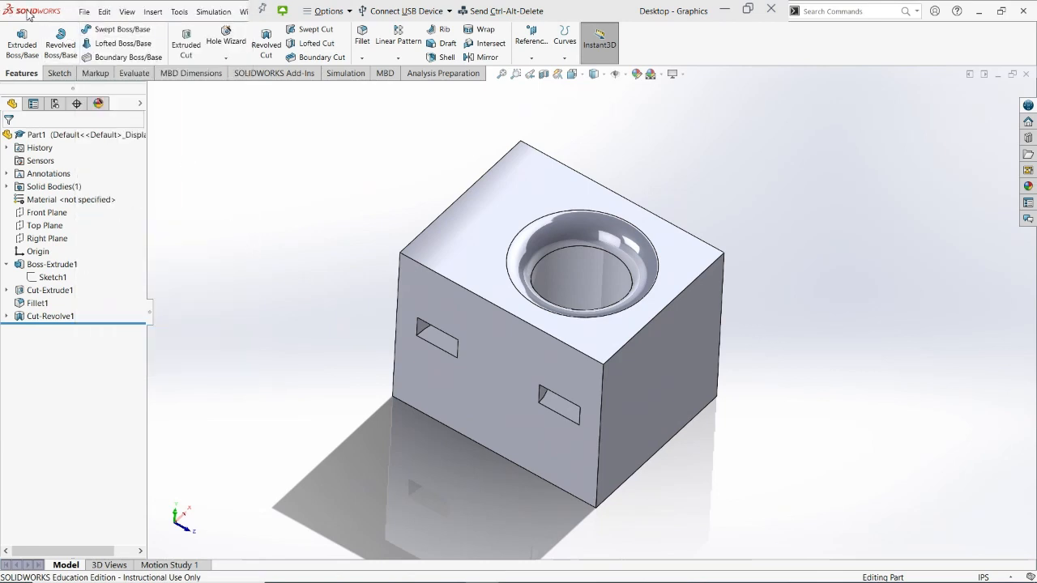
left_click(84, 11)
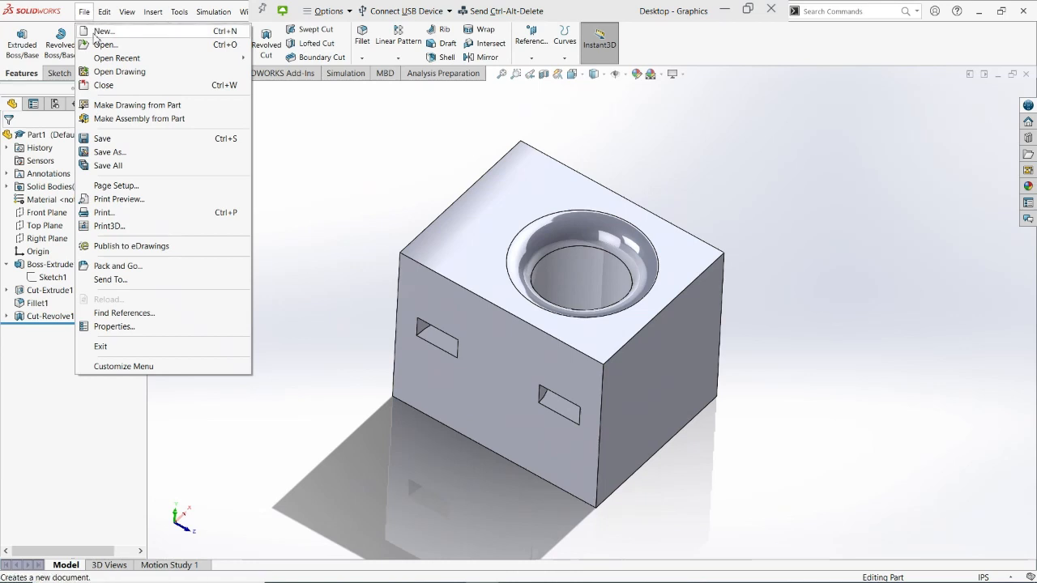
left_click(98, 32)
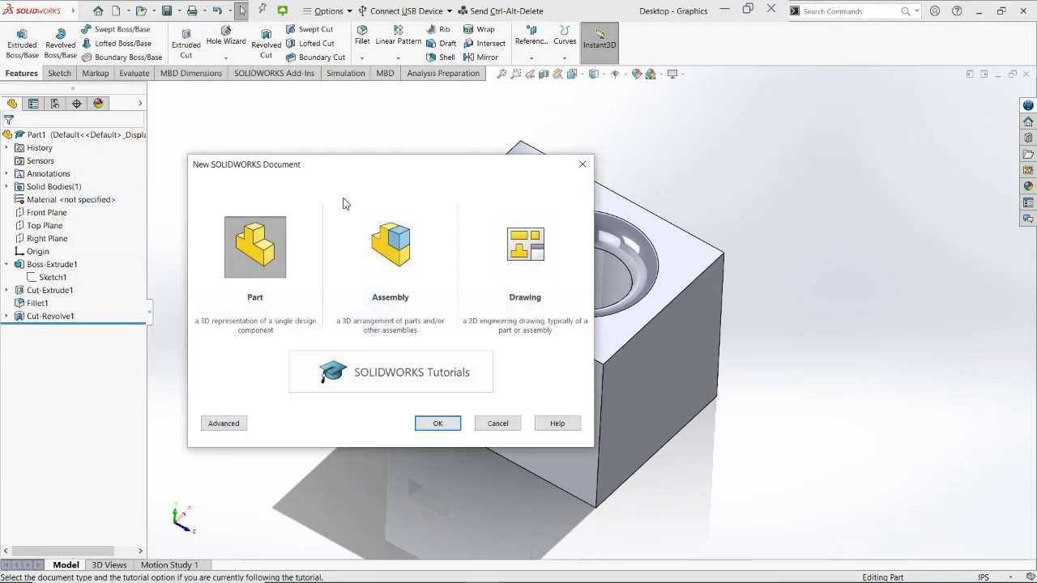
left_click(437, 423)
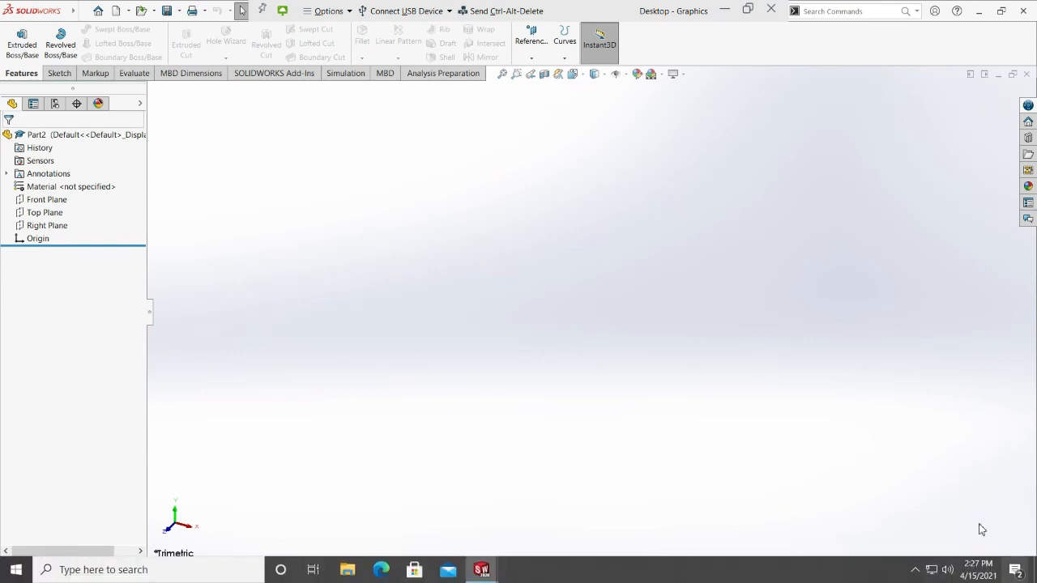
left_click(983, 576)
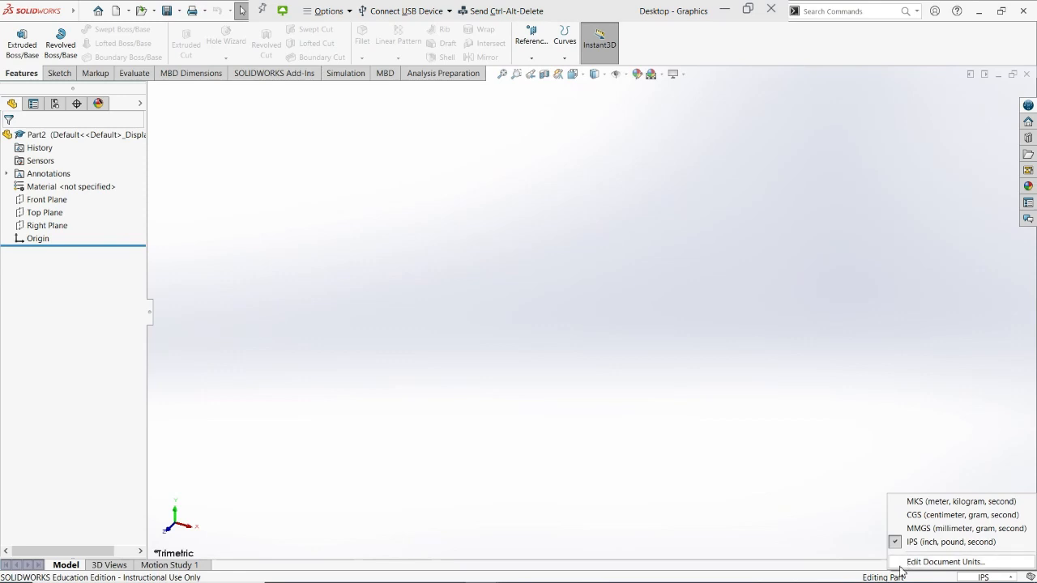
left_click(360, 300)
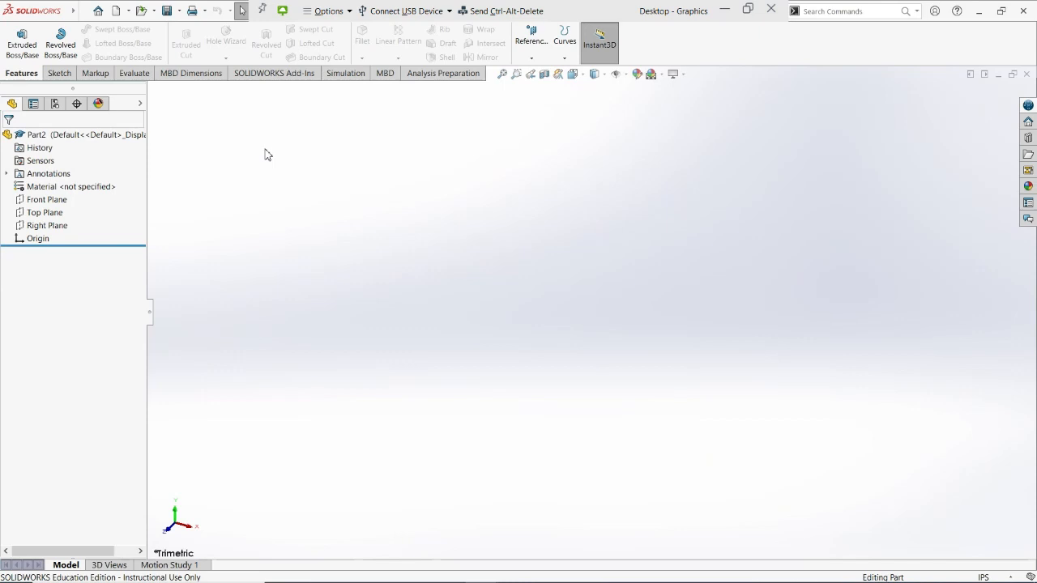
Start a new sketch on the Top Plane
left_click(58, 73)
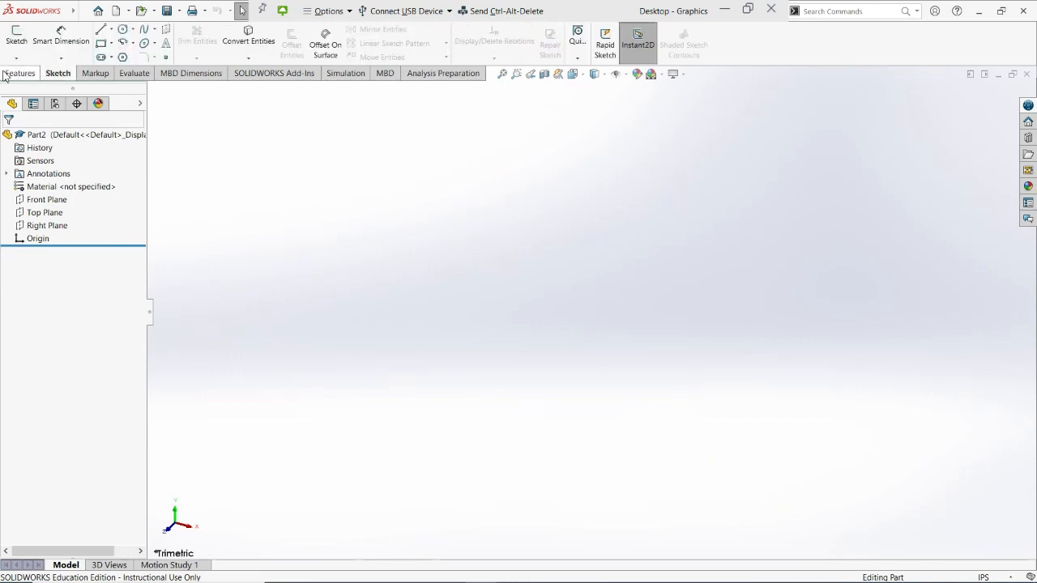
left_click(21, 73)
left_click(61, 74)
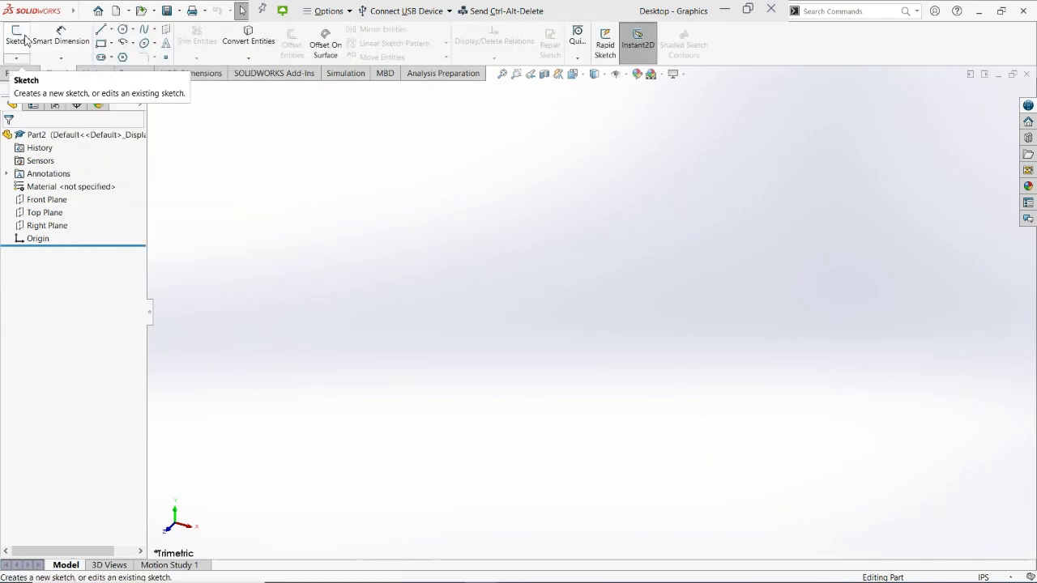
left_click(41, 212)
left_click(16, 36)
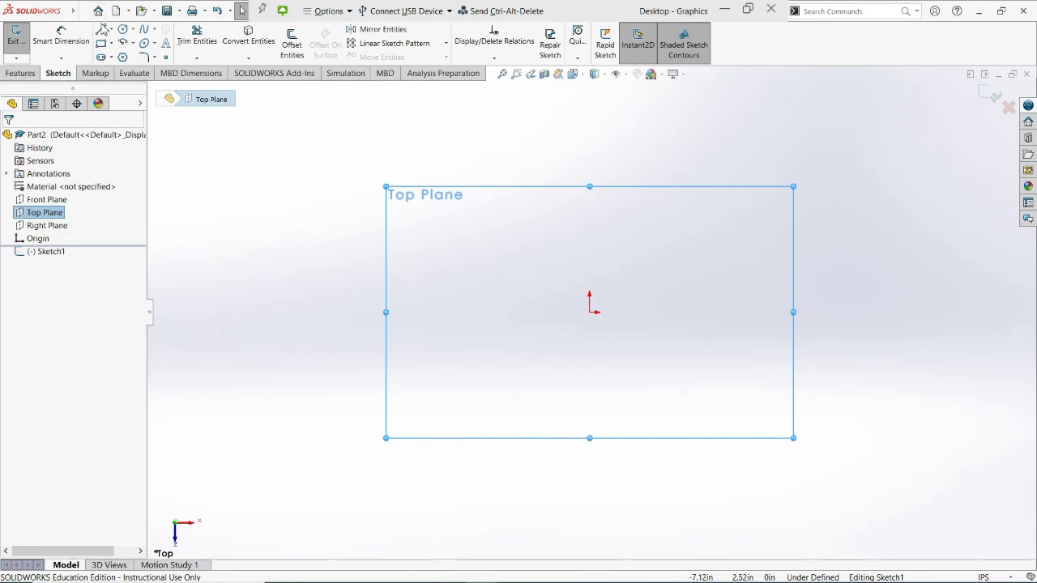
Draw a vertical construction line through the origin and extend its upper end to a total length of about 6.5 in
left_click(101, 29)
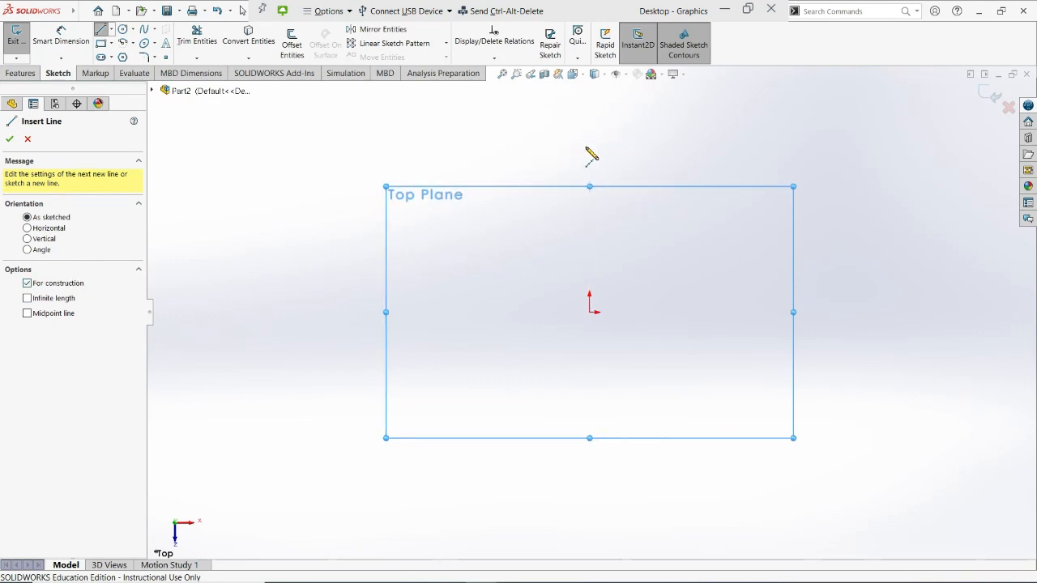
left_click(590, 149)
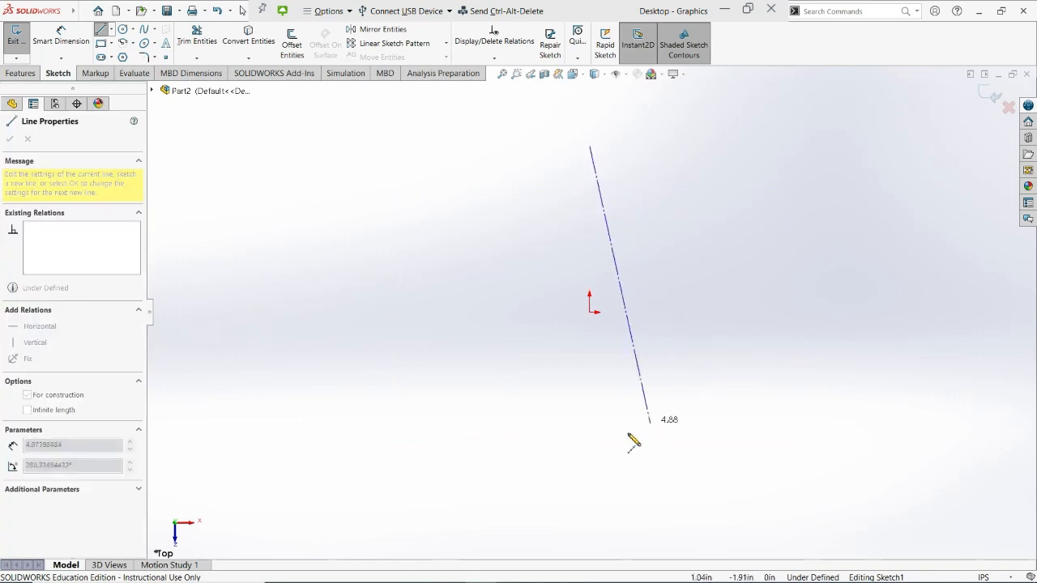
left_click(591, 478)
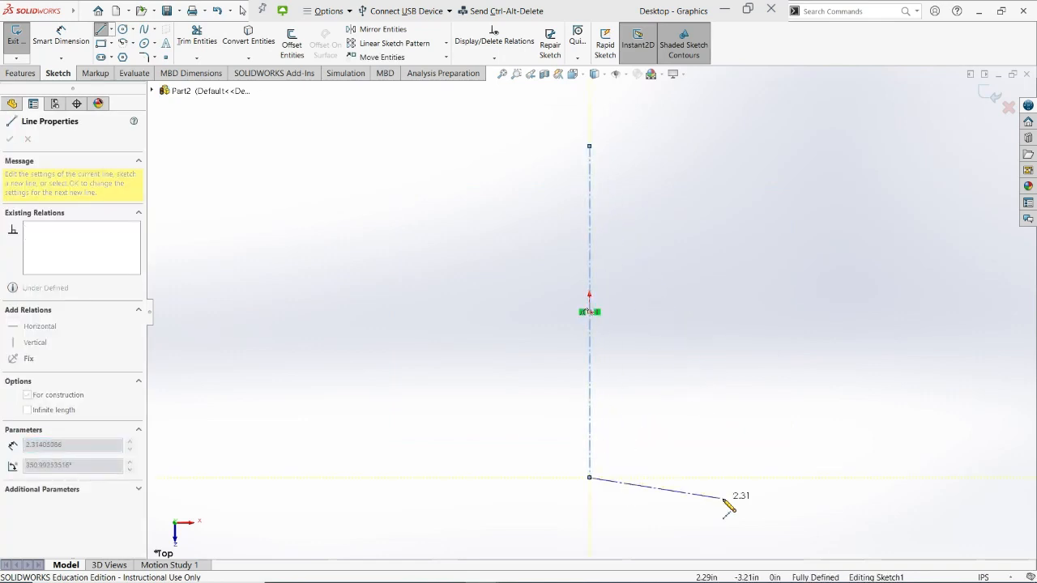
key("Escape")
key("Escape")
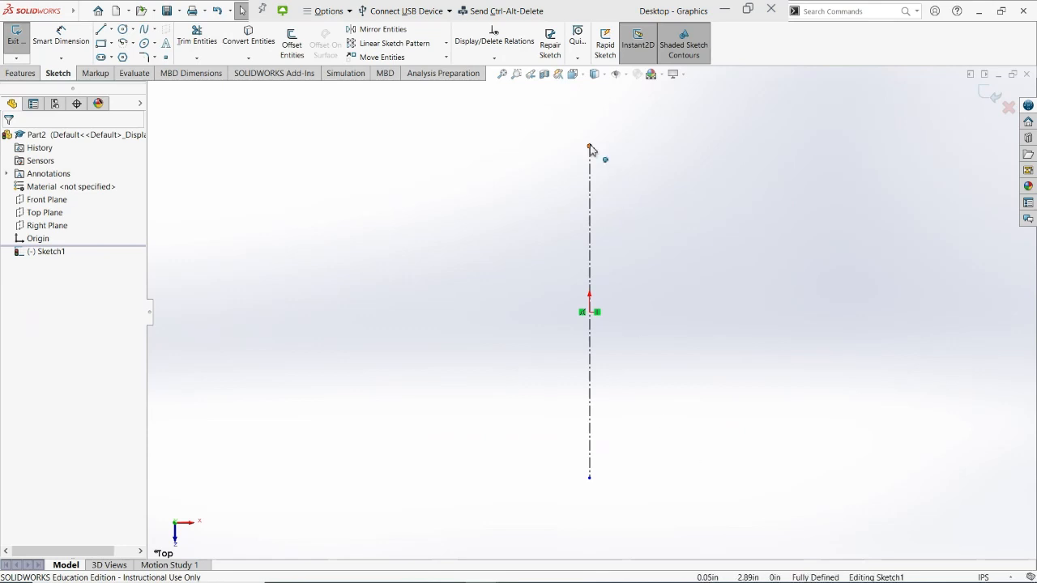
left_click_drag(590, 149, 593, 99)
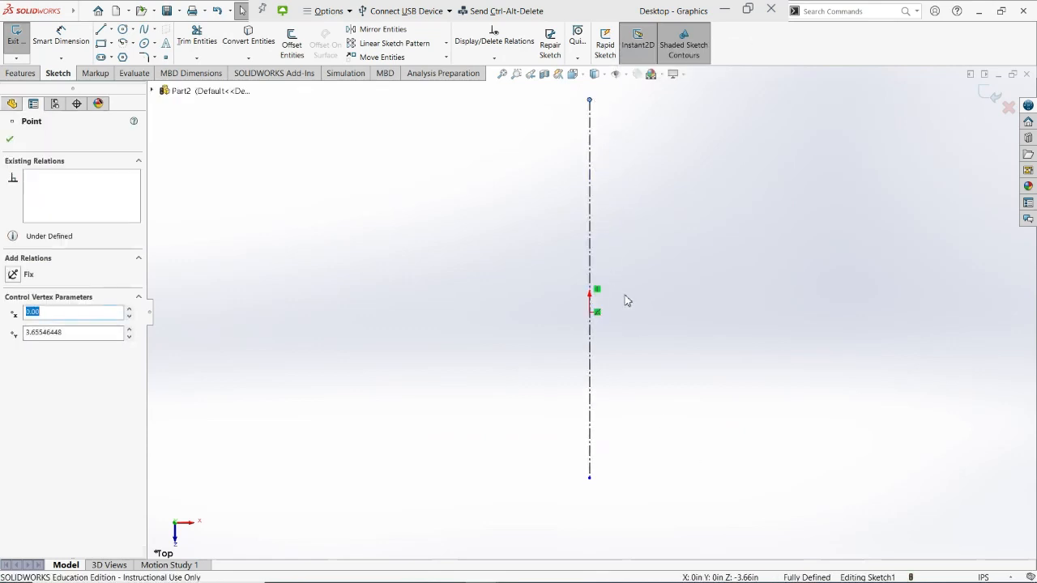
left_click(648, 307)
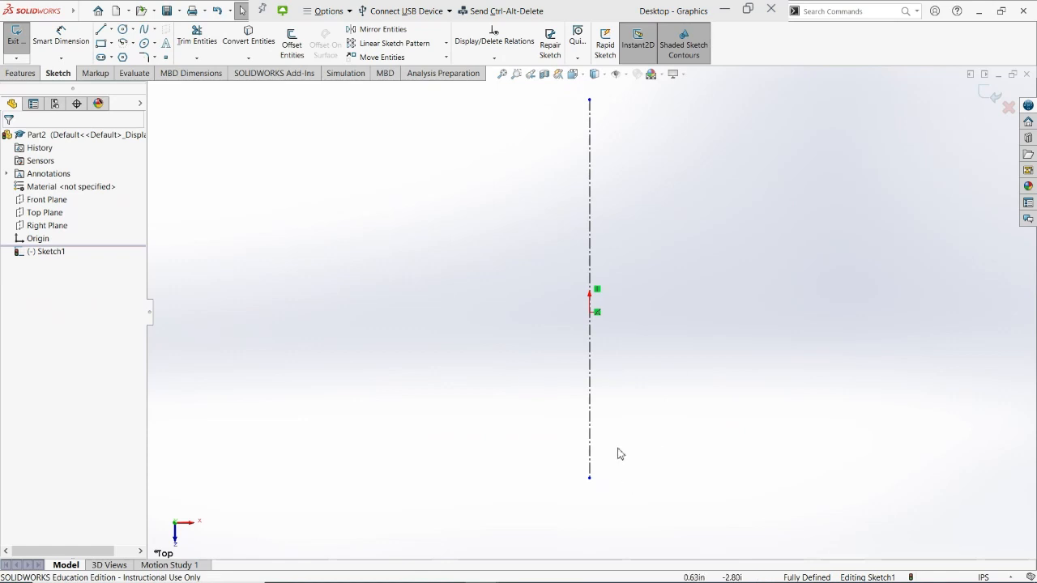
Sketch a slanted line about 1 in long from the centerline, a vertical side and a 0.67 in horizontal base, and move the base lower
left_click(99, 30)
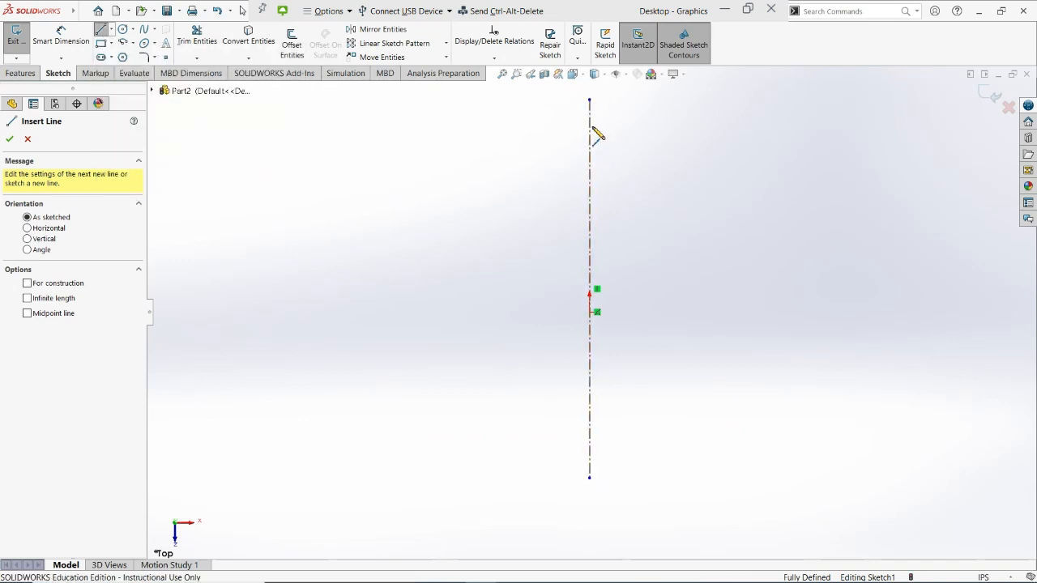
left_click(615, 154)
left_click(590, 123)
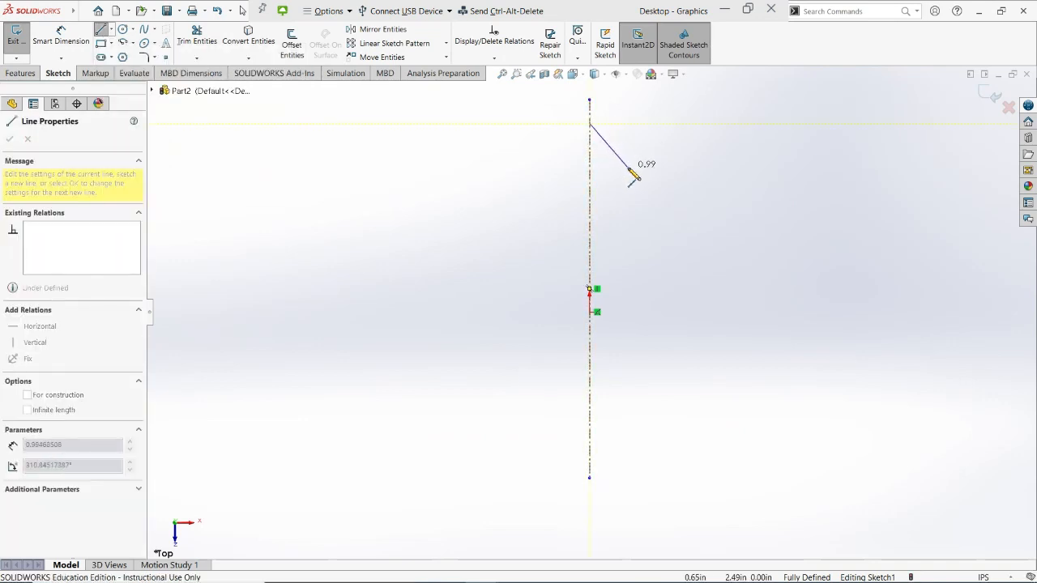
left_click(628, 168)
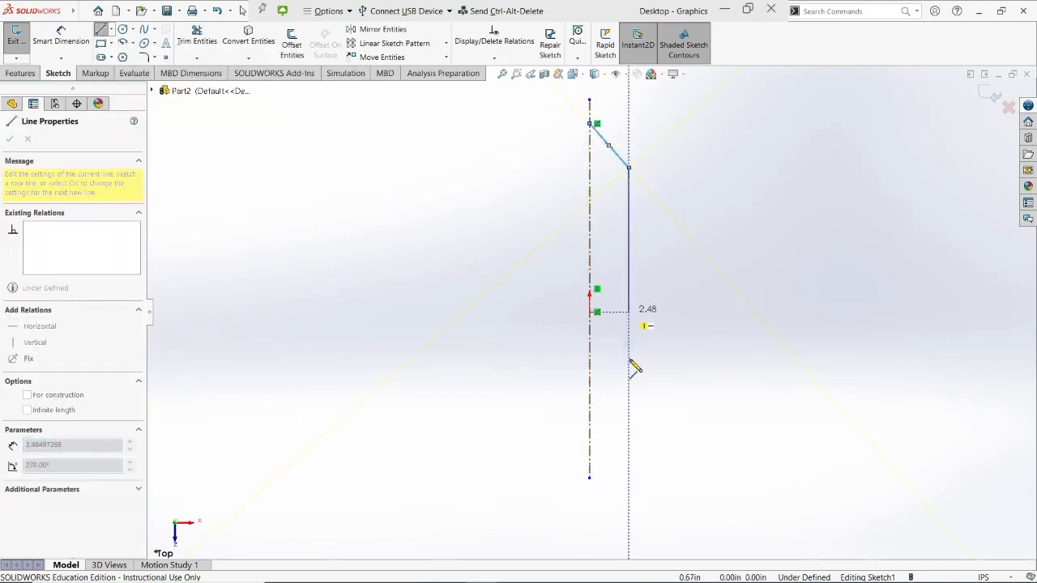
left_click(629, 408)
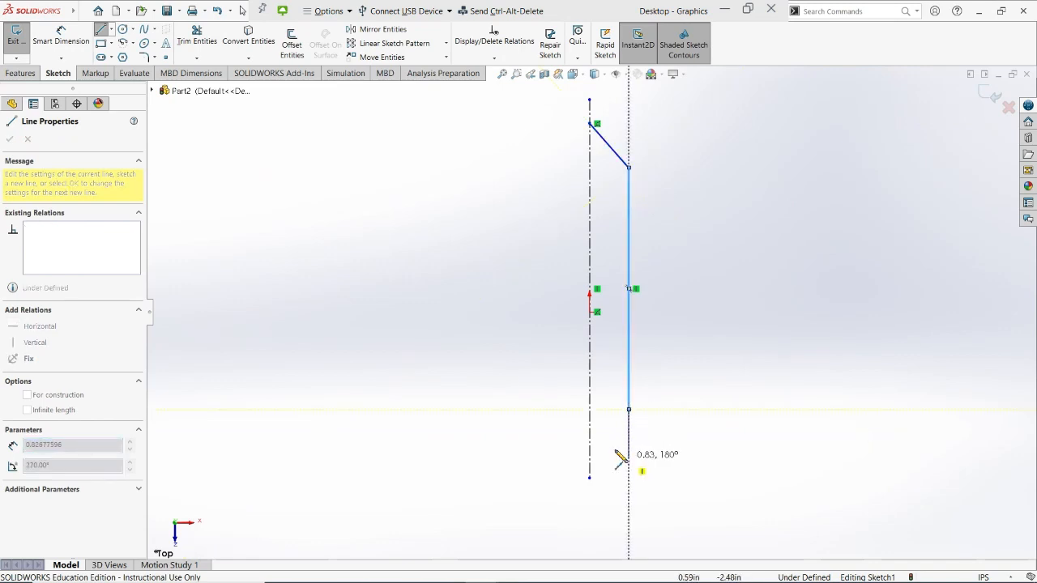
left_click(590, 409)
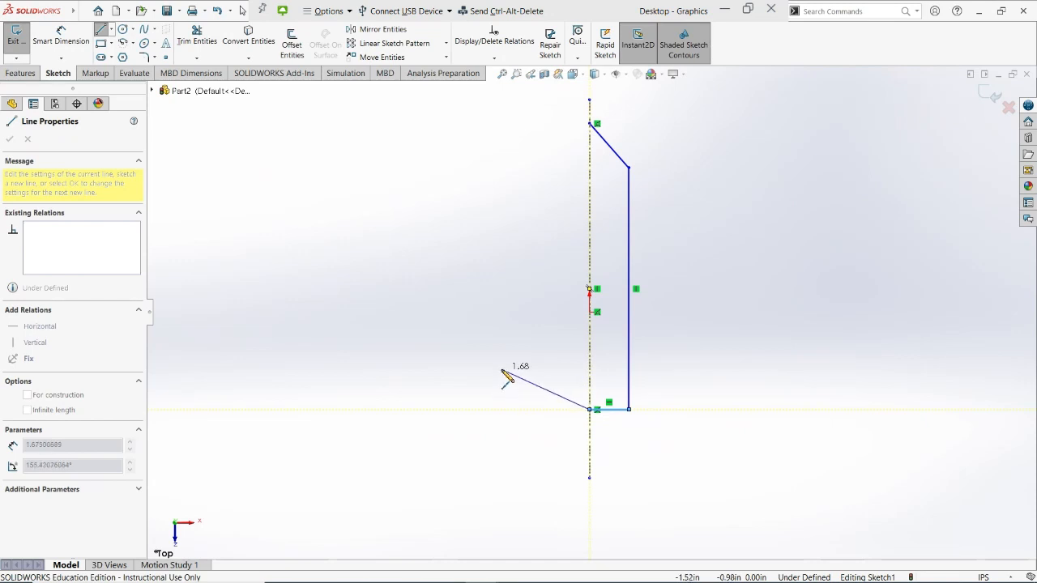
key("Escape")
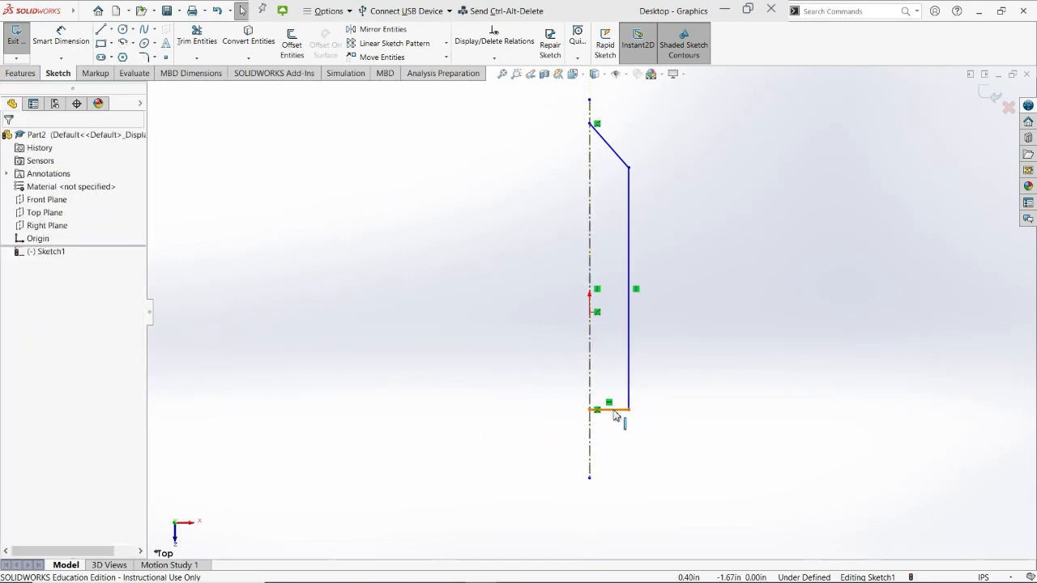
left_click_drag(613, 410, 613, 451)
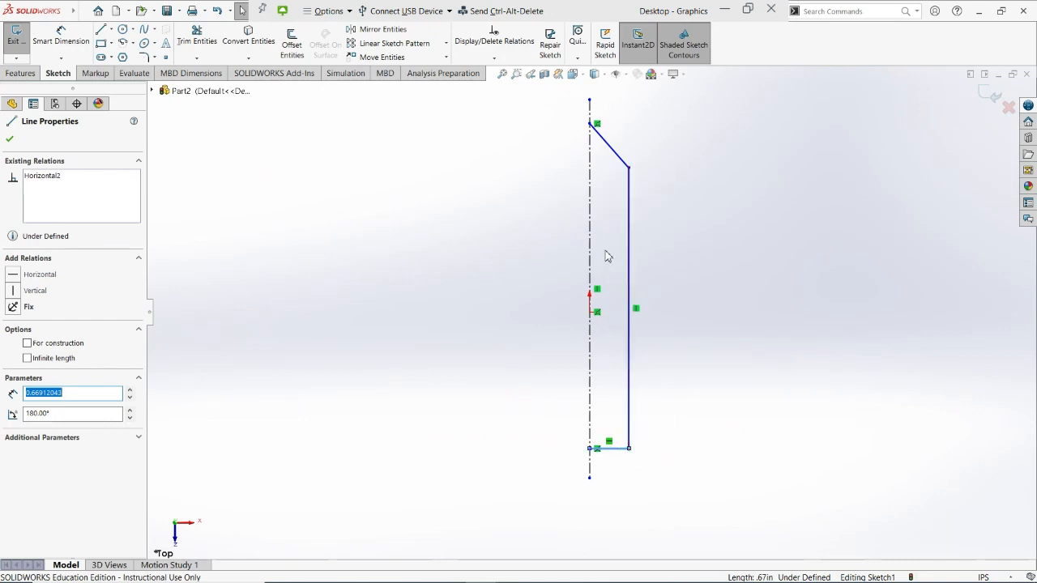
left_click_drag(599, 197, 622, 438)
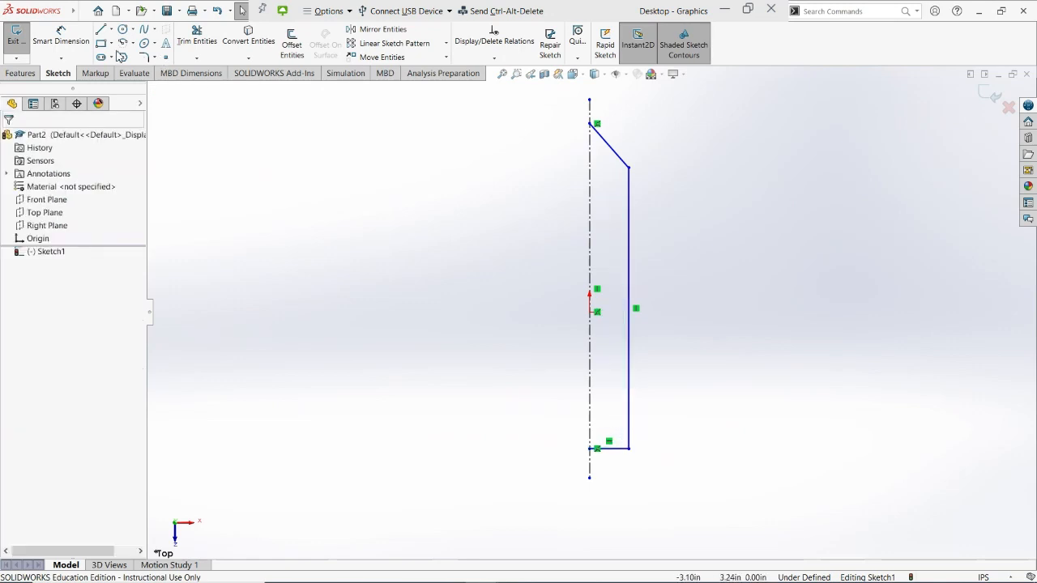
left_click(590, 206)
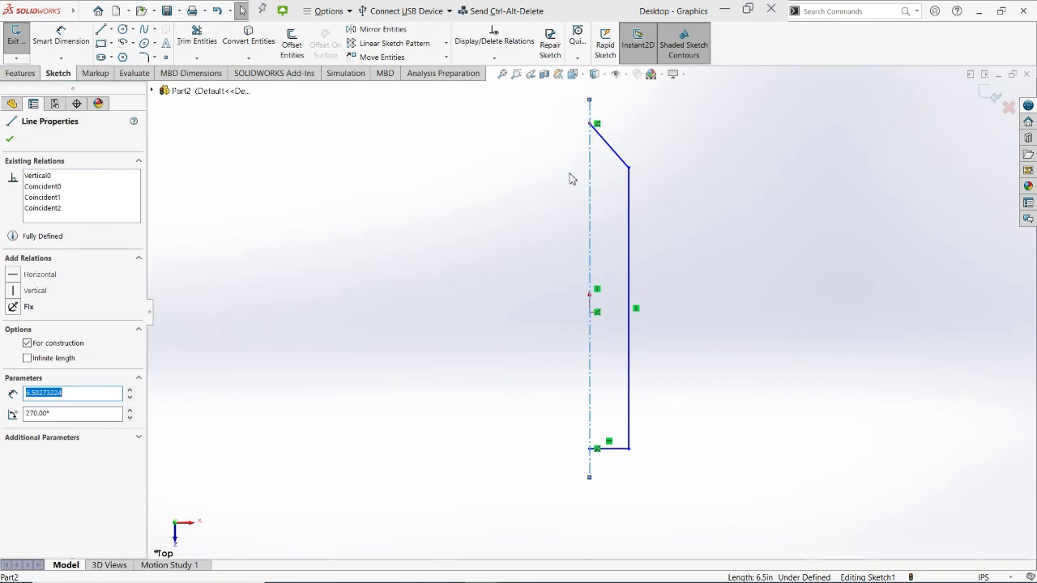
key("Escape")
left_click(100, 29)
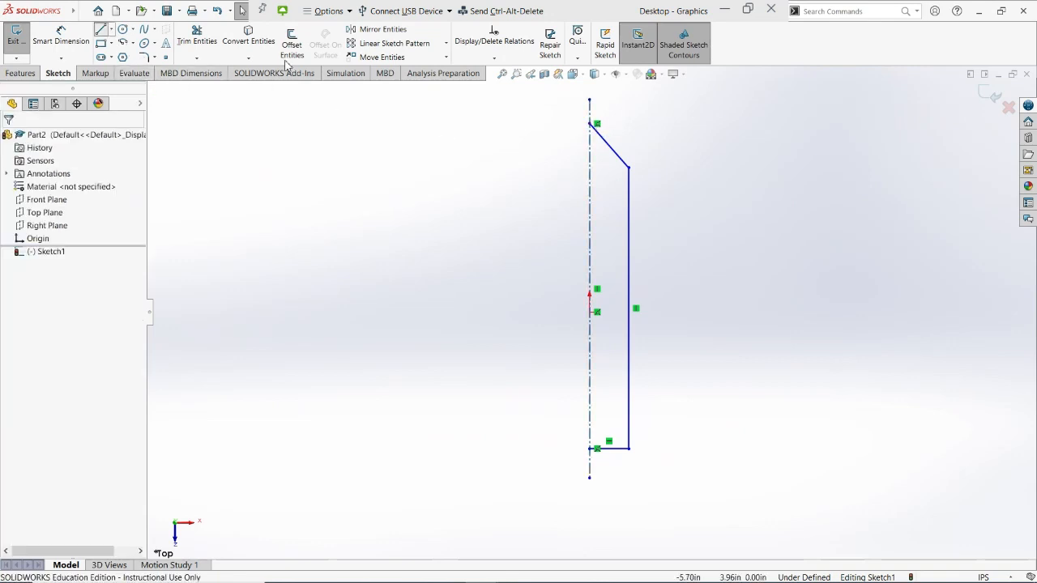
left_click(589, 123)
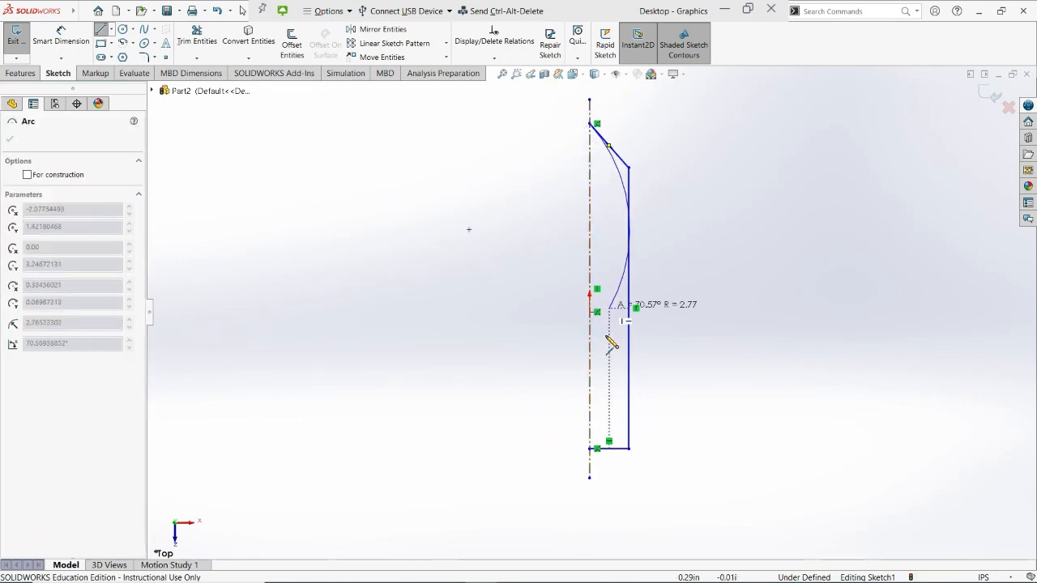
key("Escape")
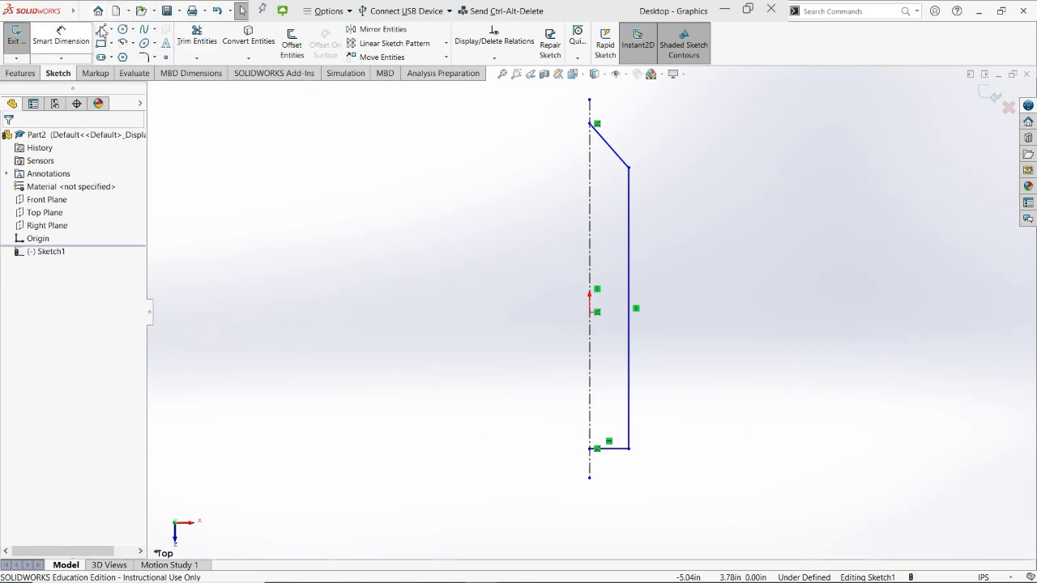
Close the half-profile with a vertical line about 5.59 in long along the centerline, and exit the sketch
left_click(101, 30)
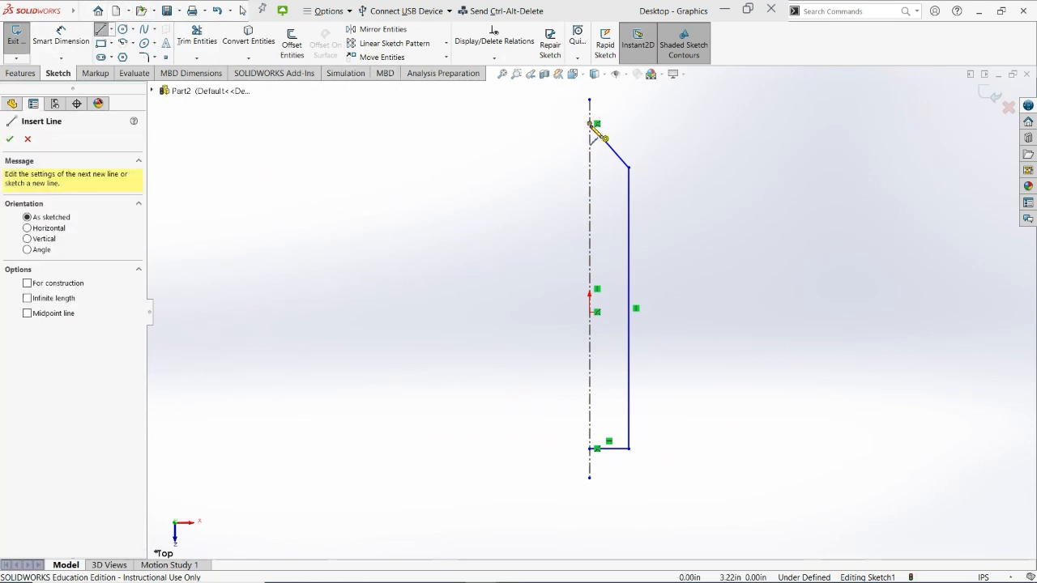
left_click(591, 124)
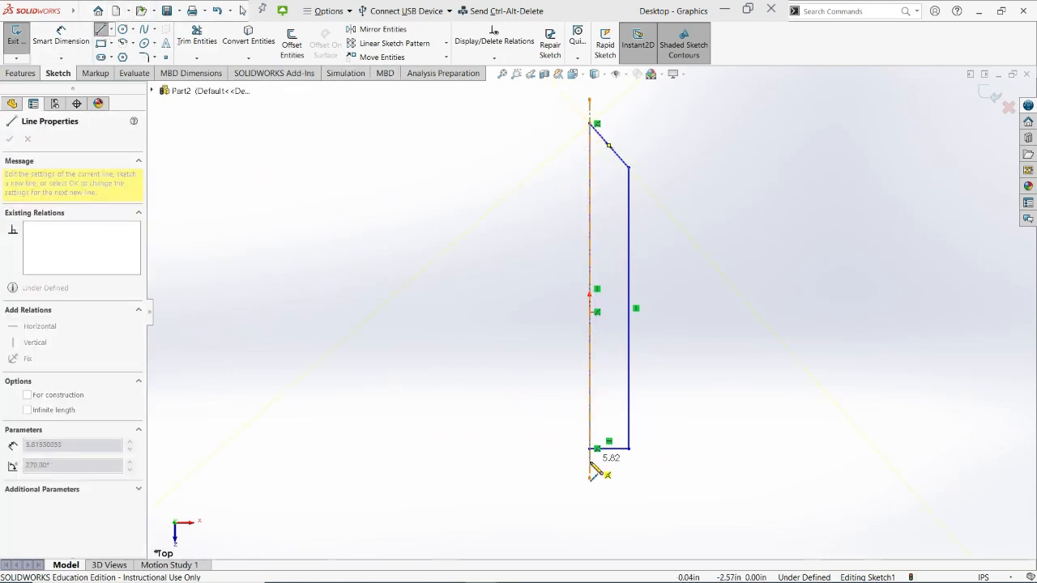
left_click(589, 448)
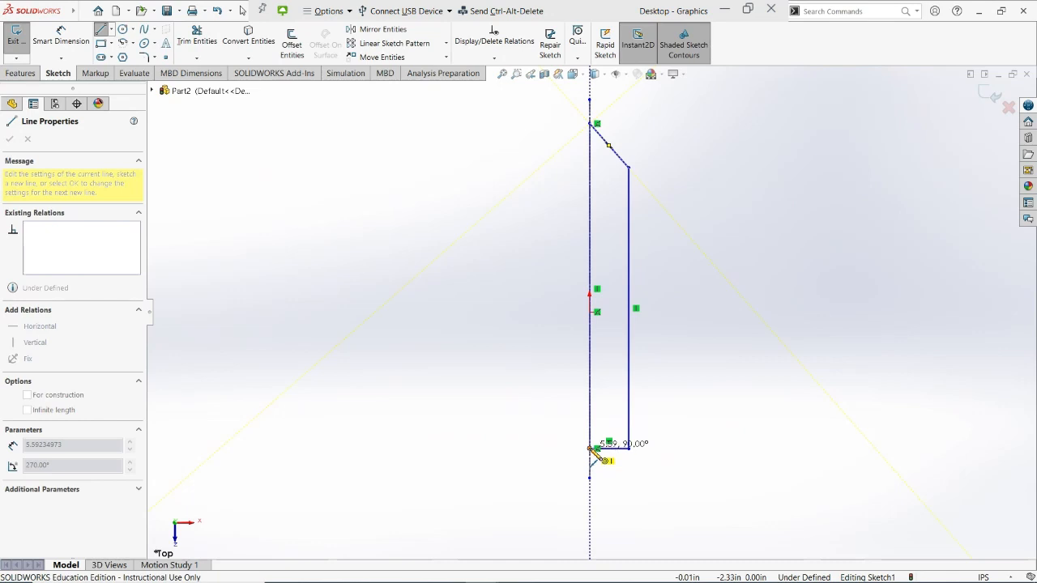
key("Escape")
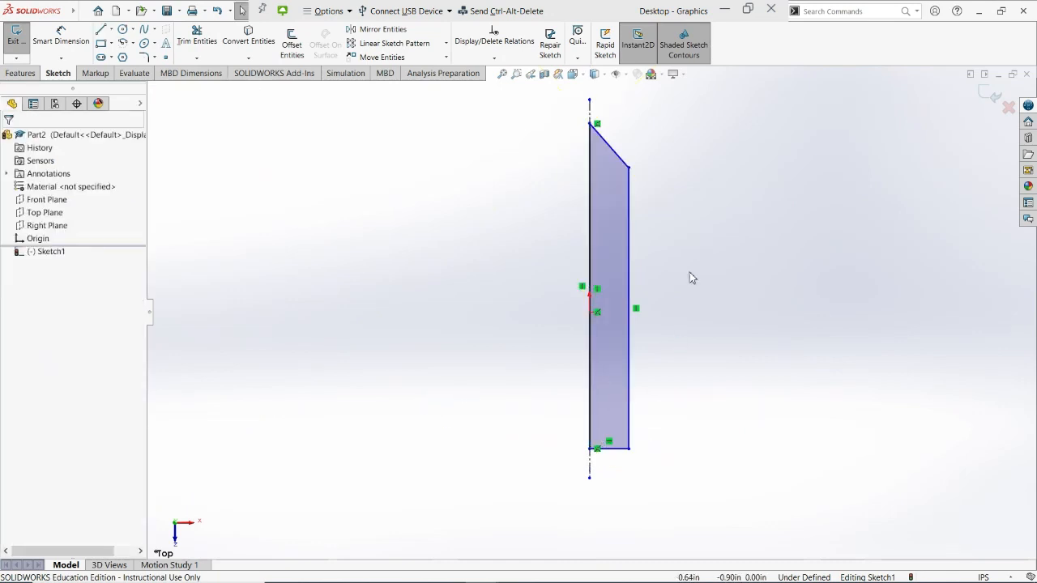
left_click(988, 95)
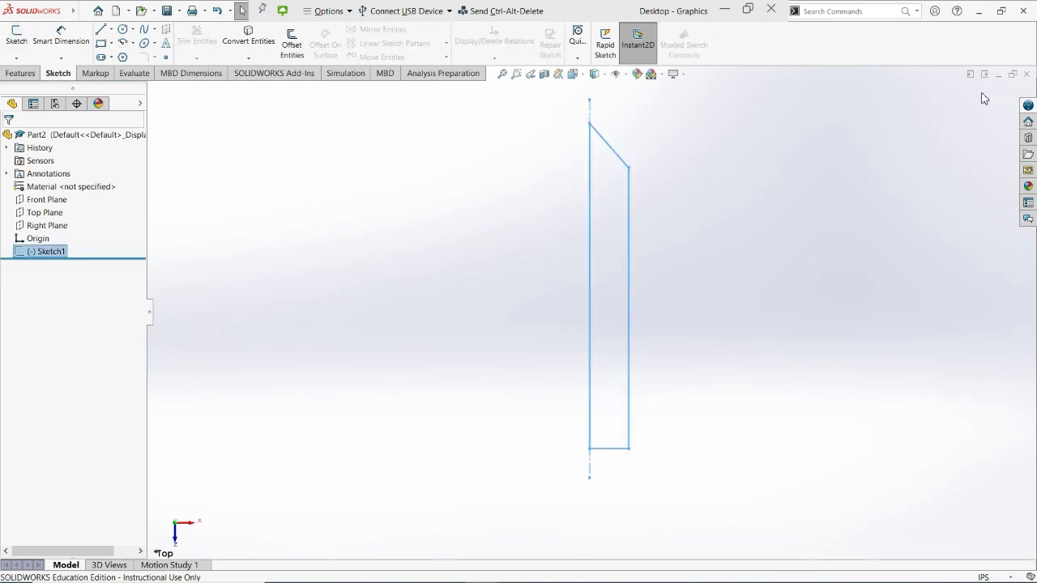
Revolve the closed half-profile 360 degrees about the centerline into a solid cylinder with a conical tip
left_click(16, 75)
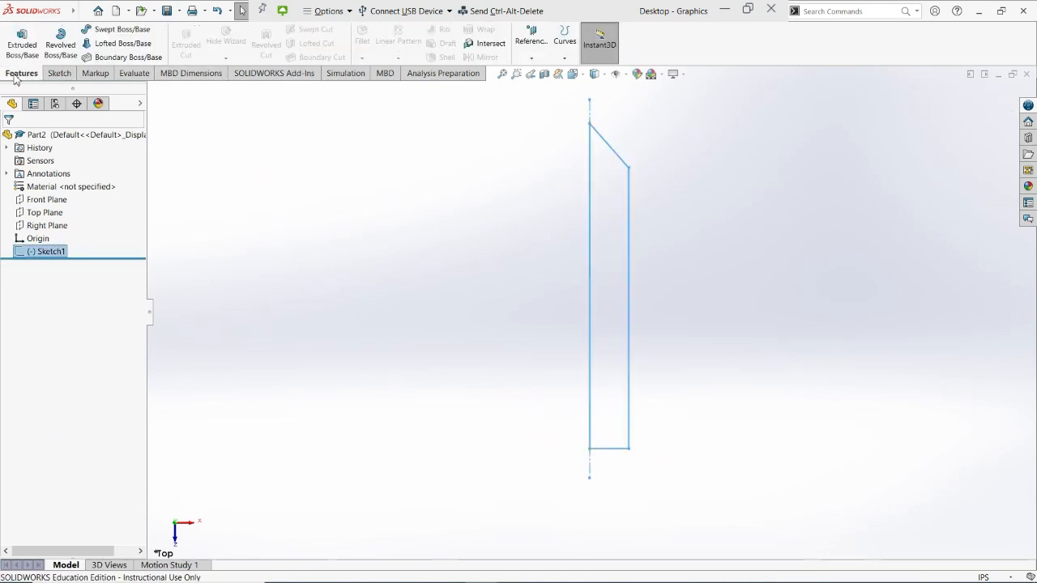
left_click(59, 47)
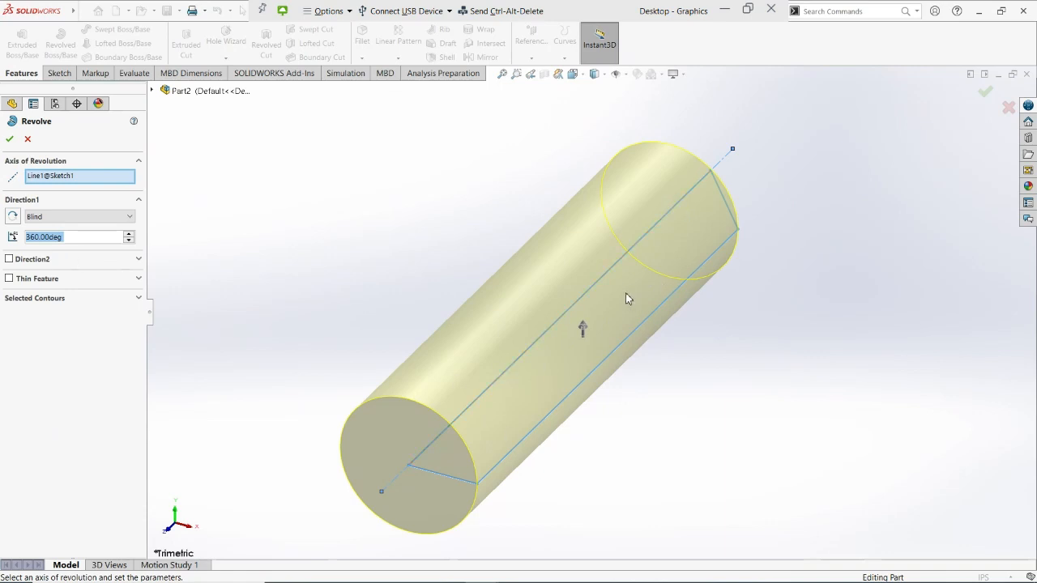
left_click(9, 139)
mouse_move(478, 92)
middle_mouse_down()
mouse_move(513, 155)
mouse_move(405, 245)
middle_mouse_up()
scroll(511, 275, "up", 5)
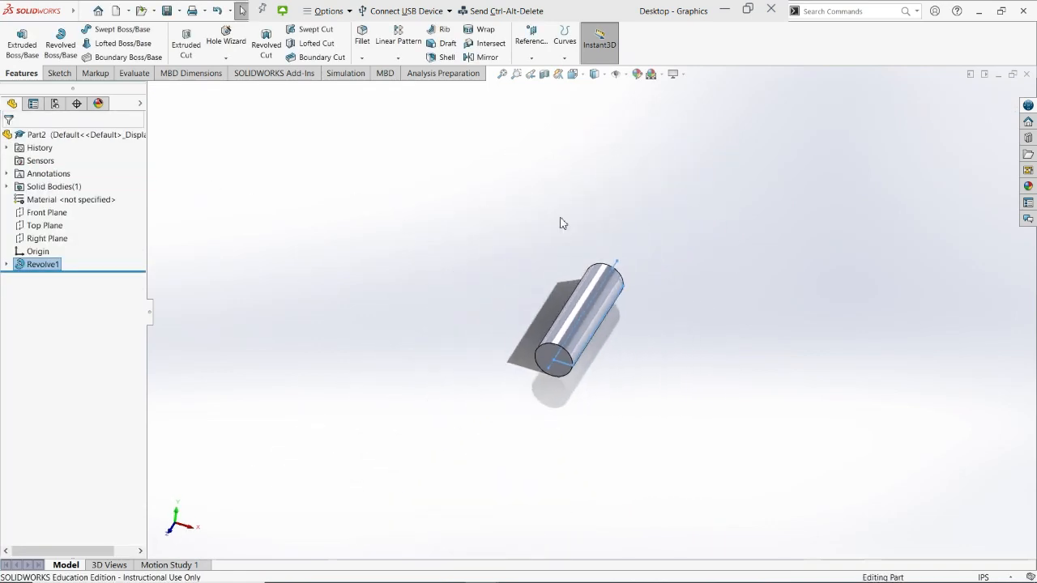
mouse_move(559, 222)
middle_mouse_down()
mouse_move(610, 384)
mouse_move(608, 431)
middle_mouse_up()
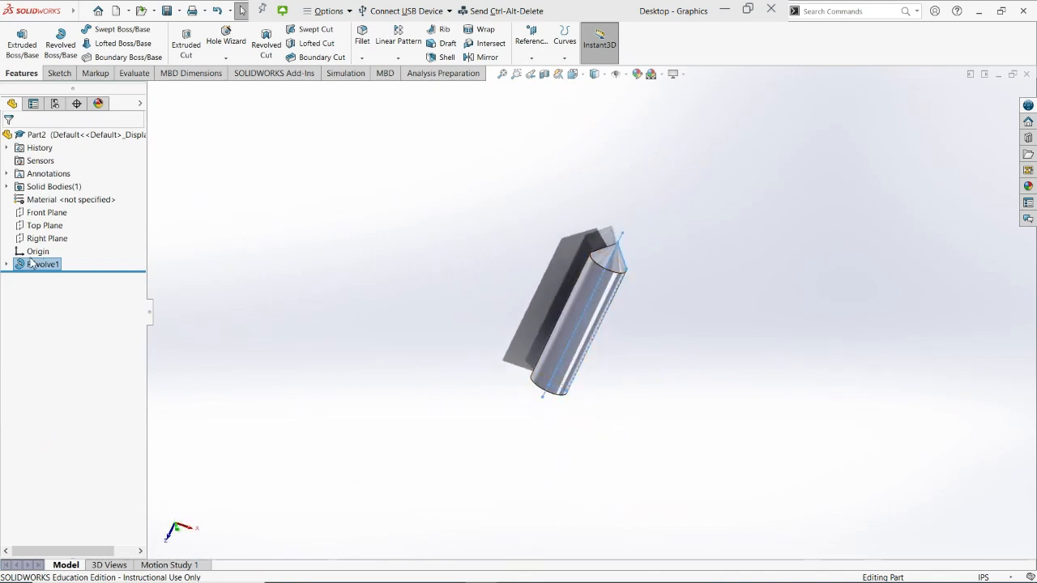
Reopen the revolve feature's profile sketch for editing
left_click(6, 269)
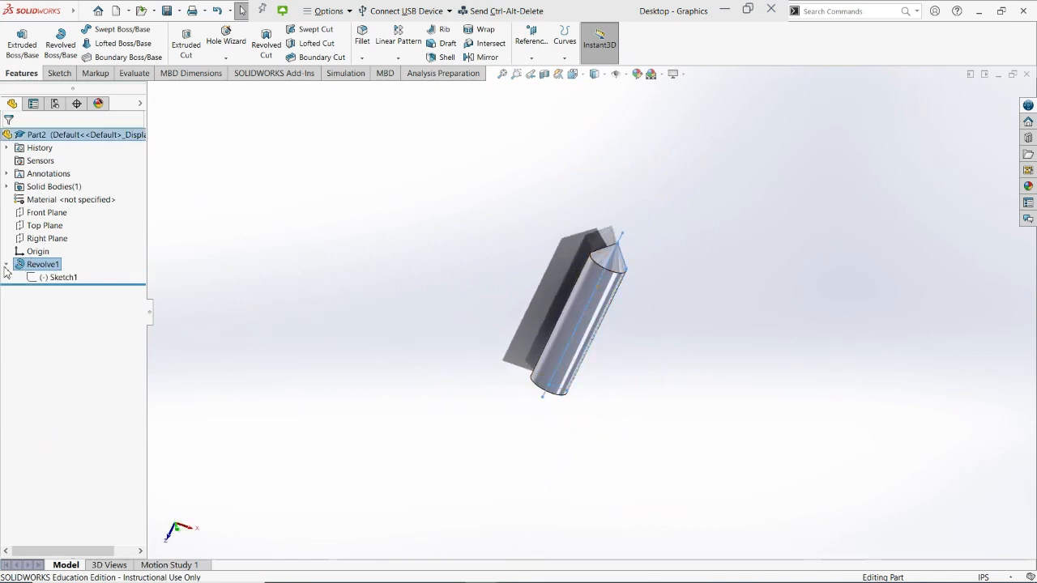
left_click(6, 269)
left_click(6, 269)
right_click(41, 278)
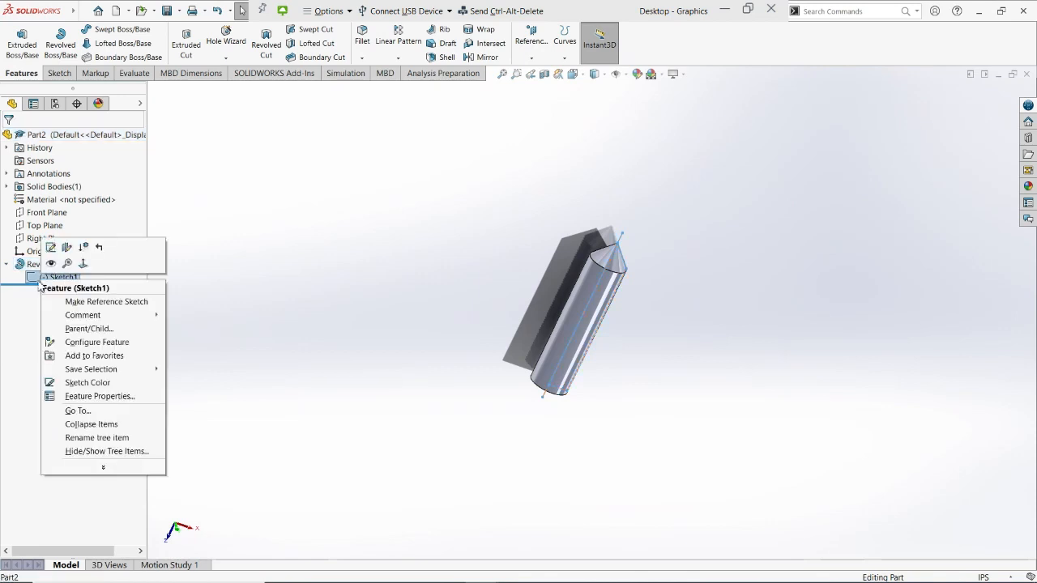
left_click(51, 247)
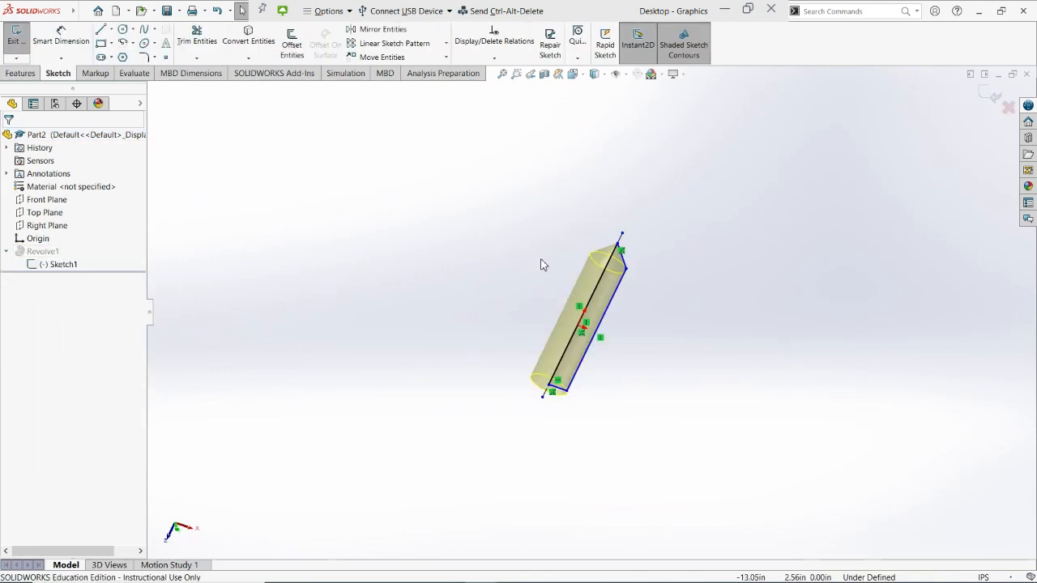
Move the profile's long outer side closer to the centerline and dimension its distance from the centerline as 0.125 in
left_click(603, 314)
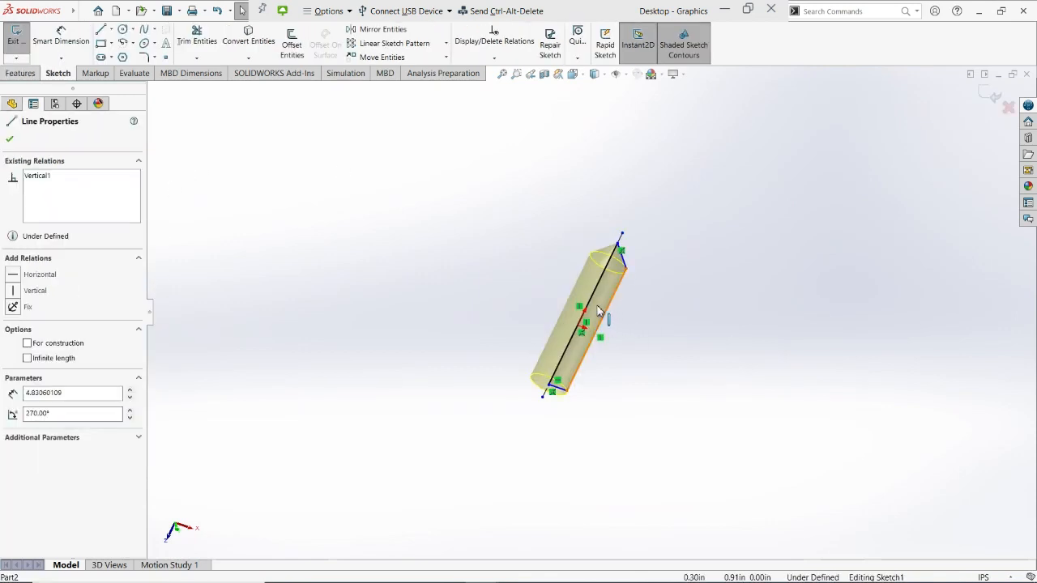
scroll(600, 311, "down", 3)
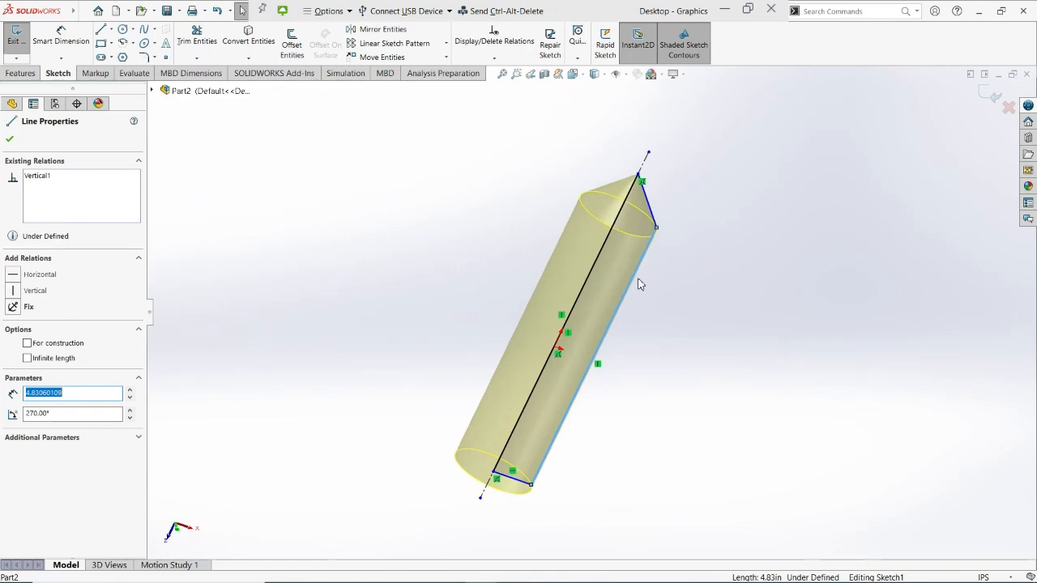
left_click_drag(637, 278, 604, 275)
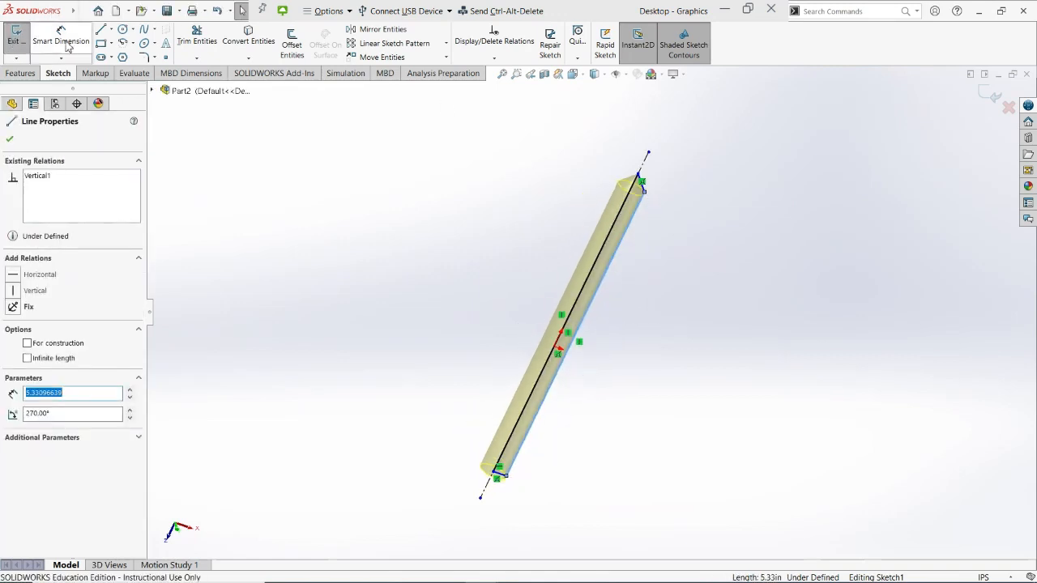
left_click(67, 45)
scroll(659, 243, "down", 3)
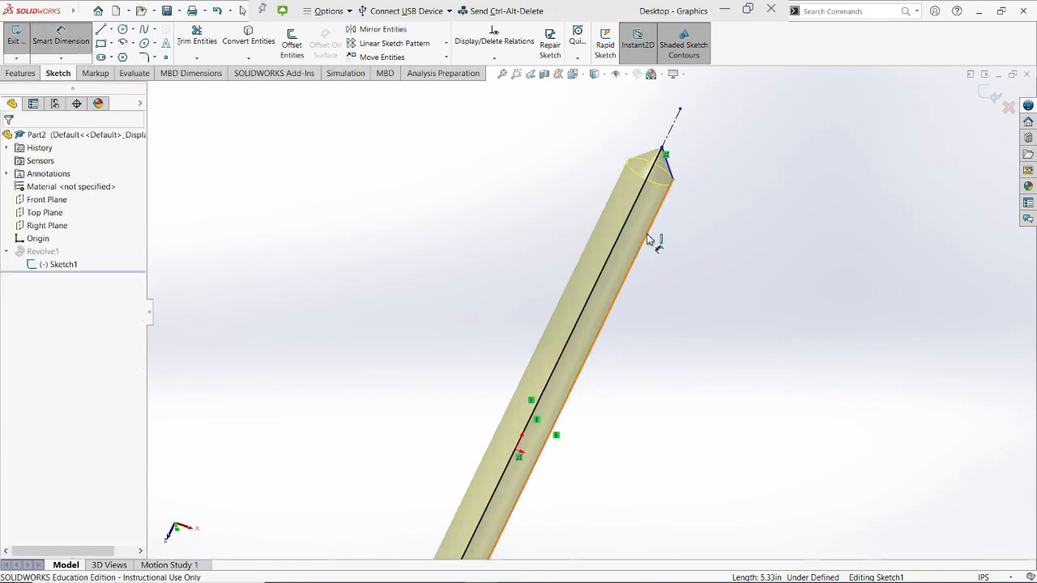
left_click(648, 240)
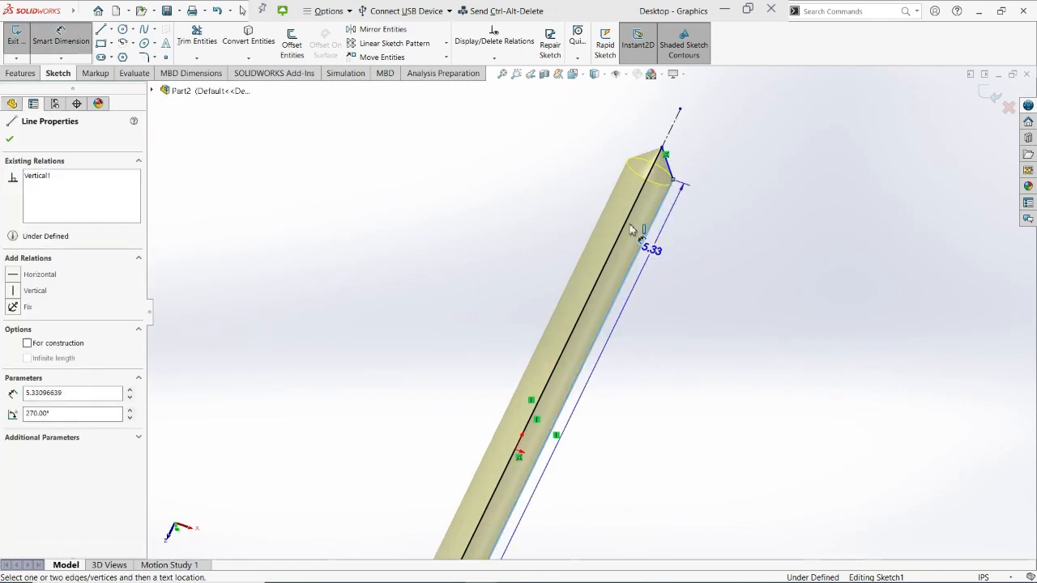
left_click(668, 279)
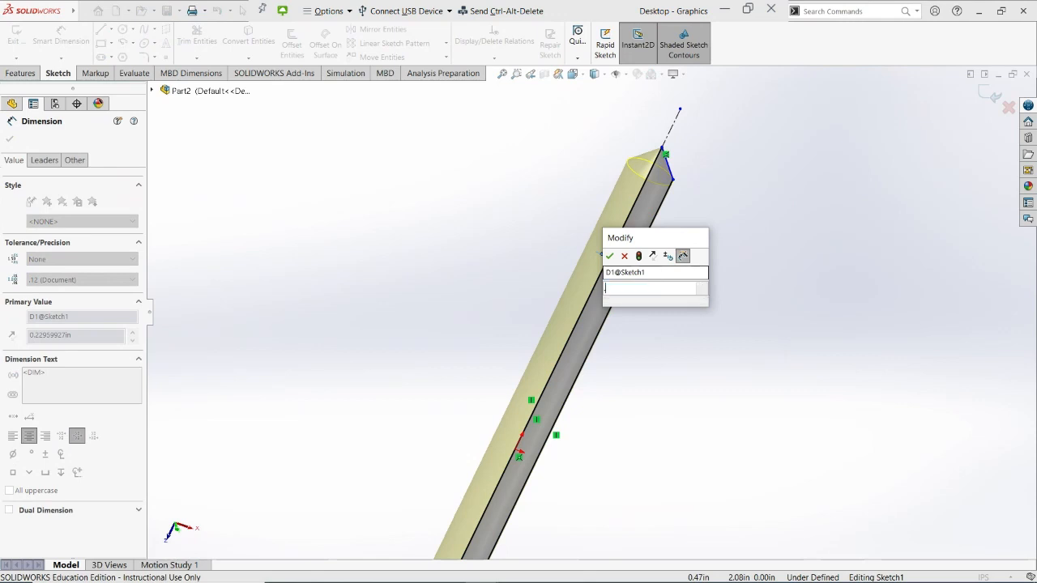
type(".125")
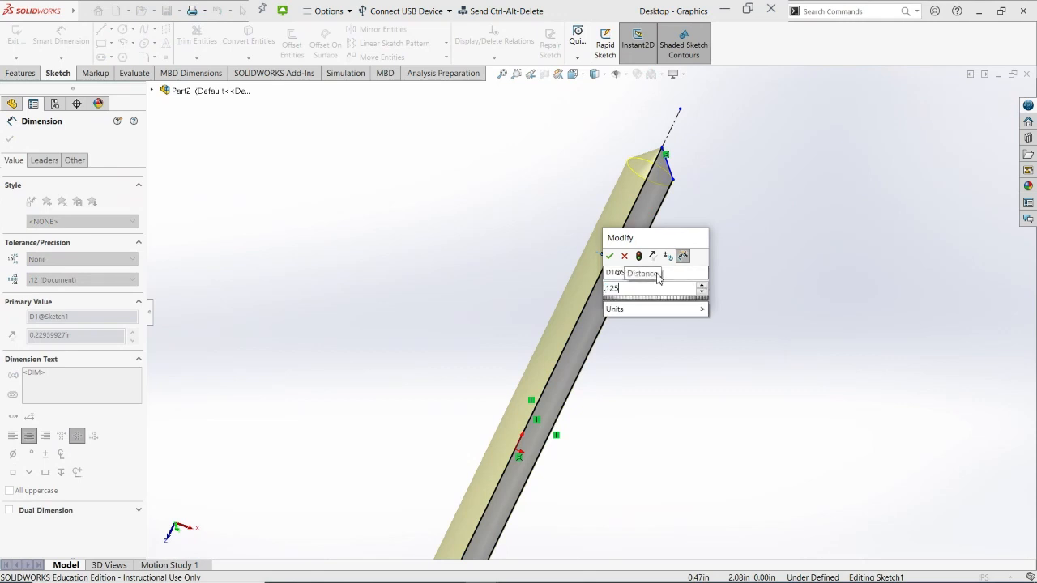
key("Return")
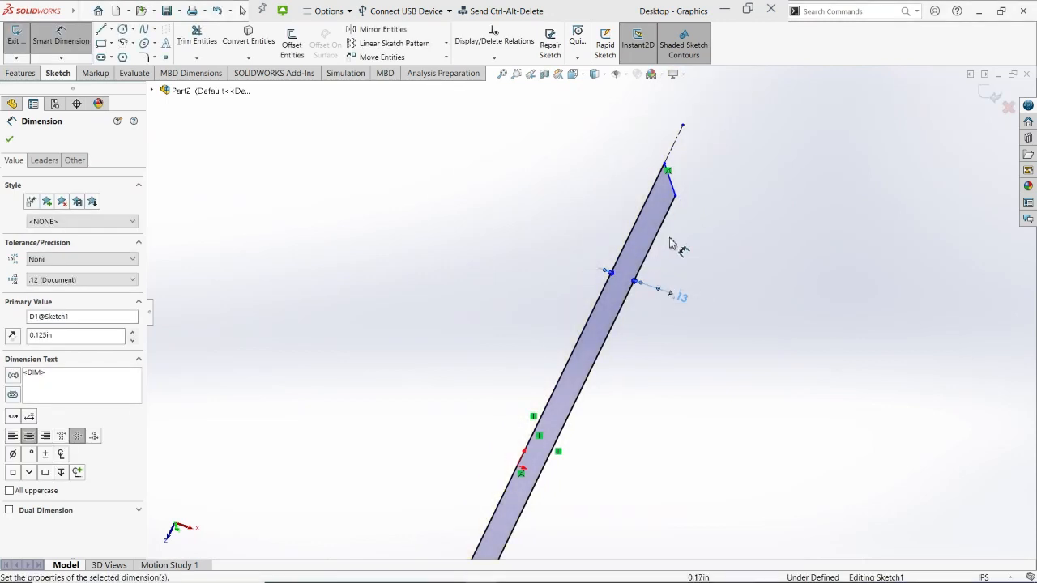
Dimension the length of the profile's long outer side as 6 in
scroll(674, 231, "up", 4)
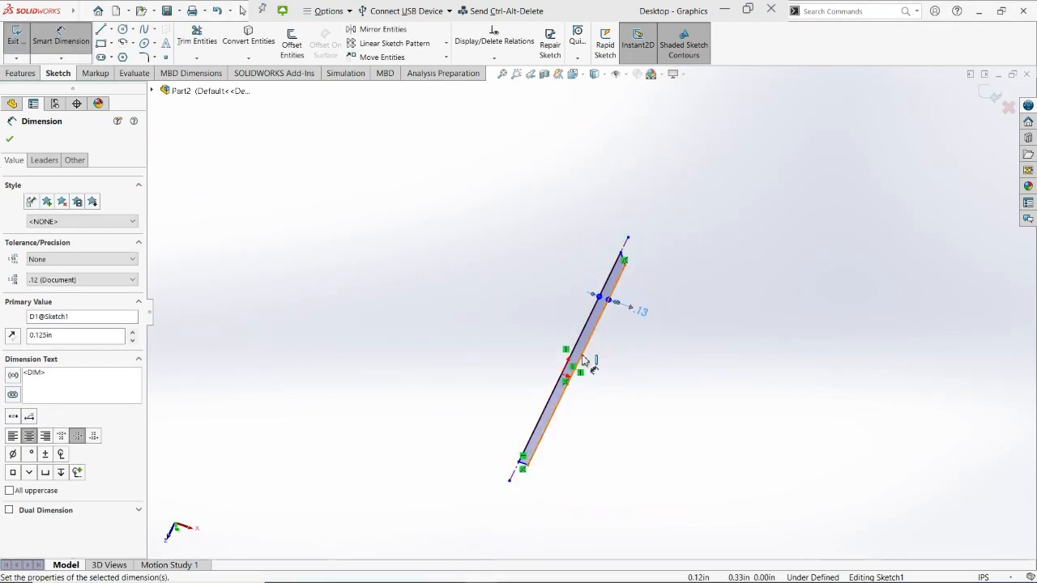
left_click(585, 361)
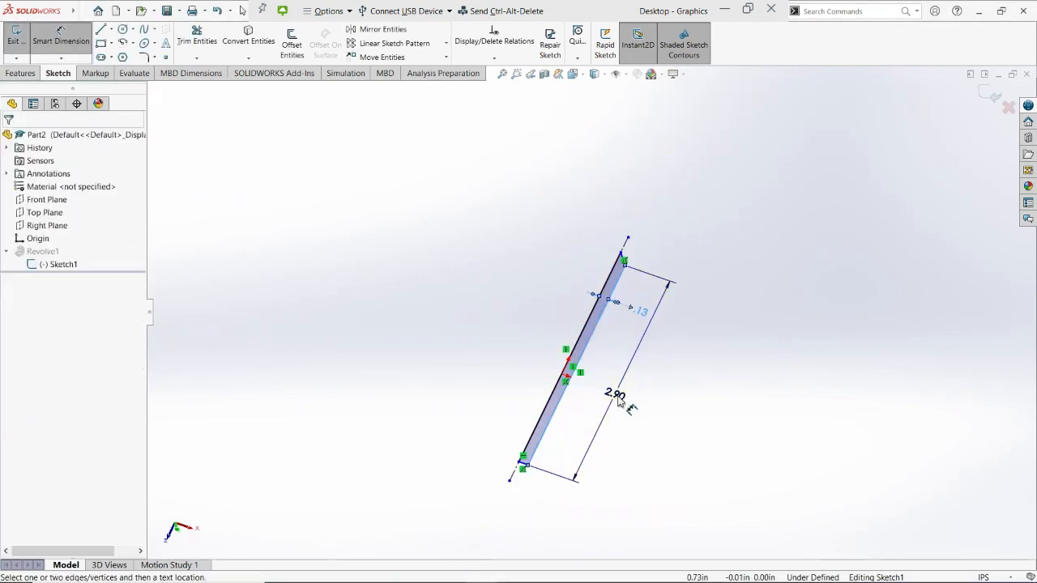
left_click(660, 439)
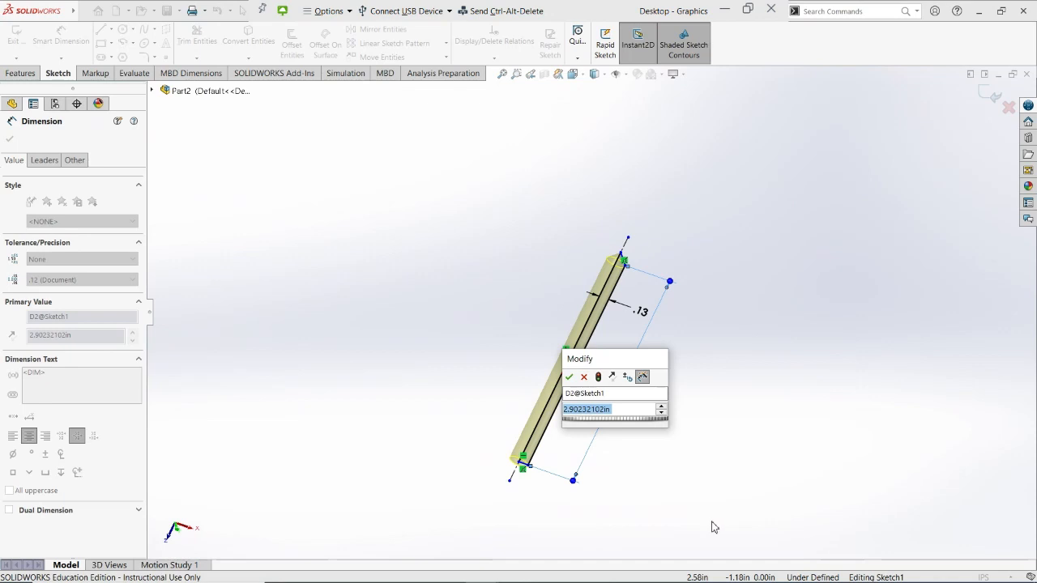
type("6")
key("Return")
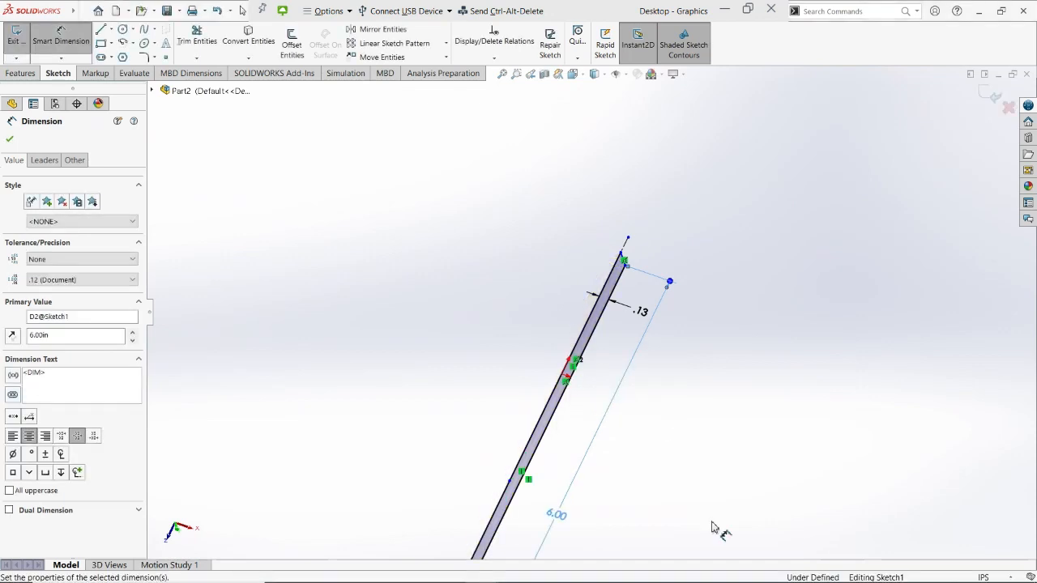
Dimension the axial length of the slanted tip line, parallel to the centerline, as 0.5 in
scroll(603, 429, "up", 2)
scroll(602, 417, "down", 6)
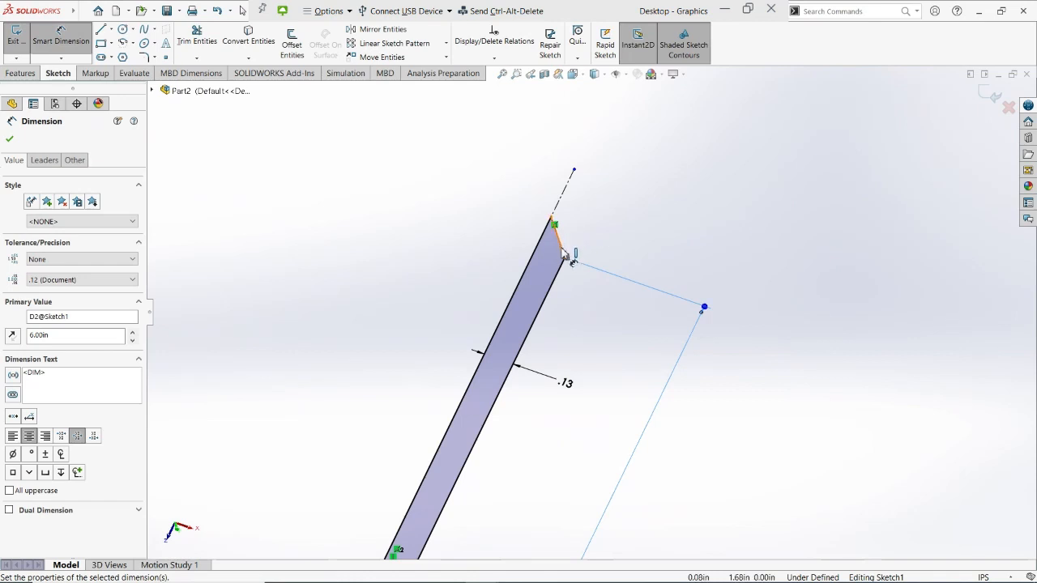
left_click(563, 250)
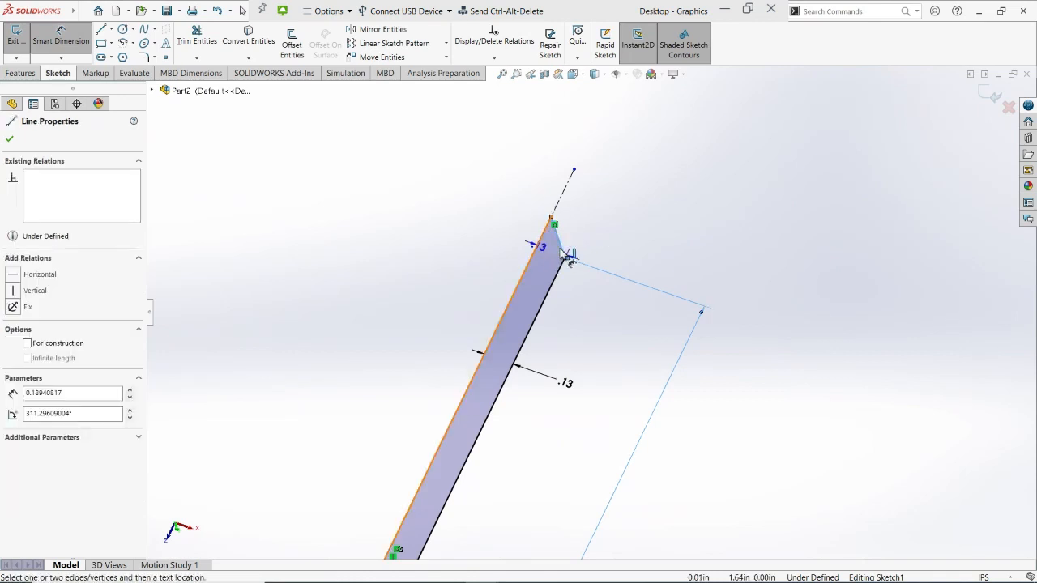
left_click(560, 248)
left_click(640, 272)
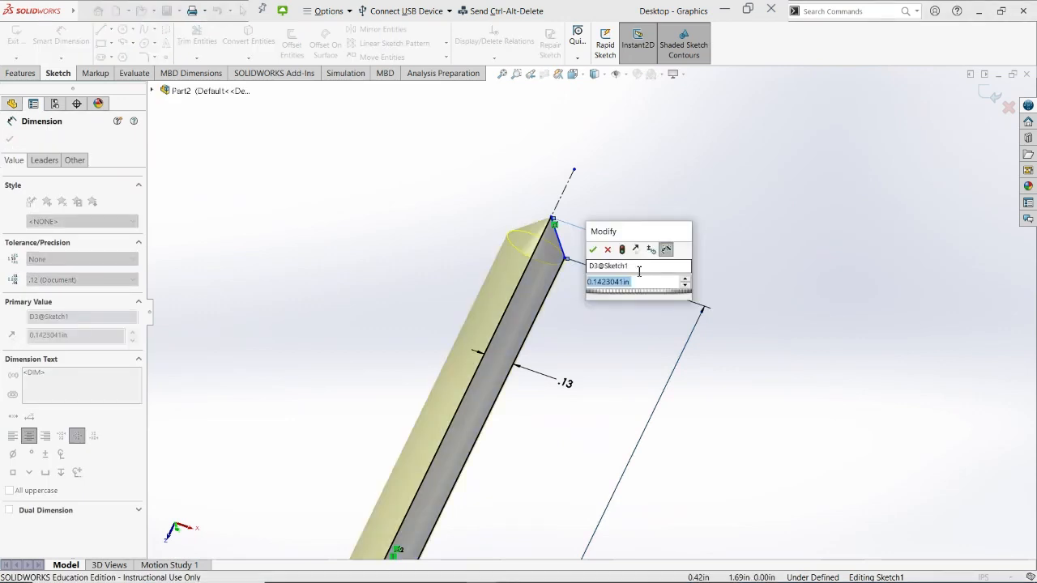
type(".5")
key("Return")
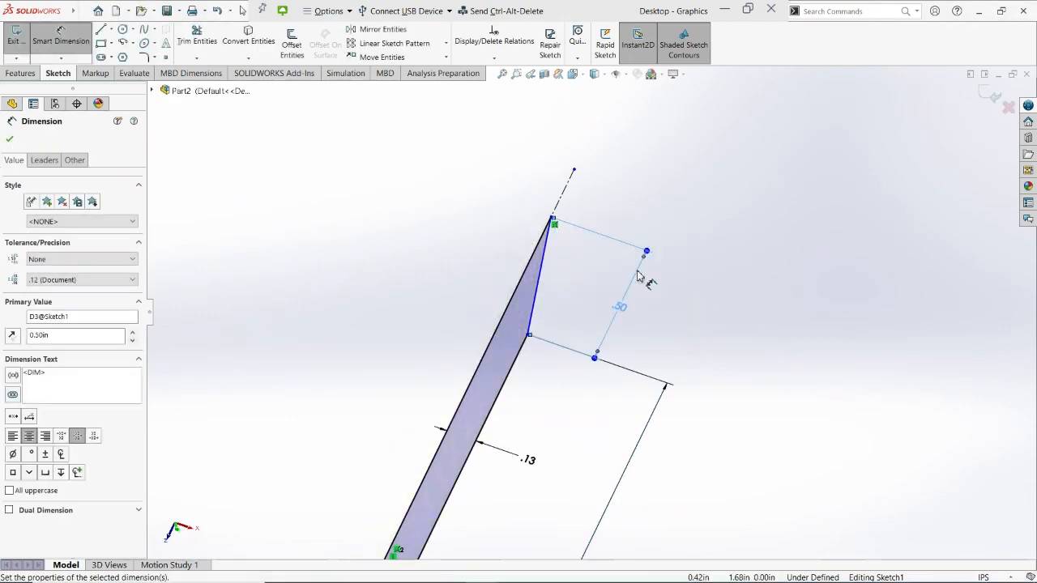
Orient the view to the Top view and look over the whole dimensioned profile
scroll(639, 277, "up", 4)
left_click(713, 357)
scroll(658, 379, "up", 6)
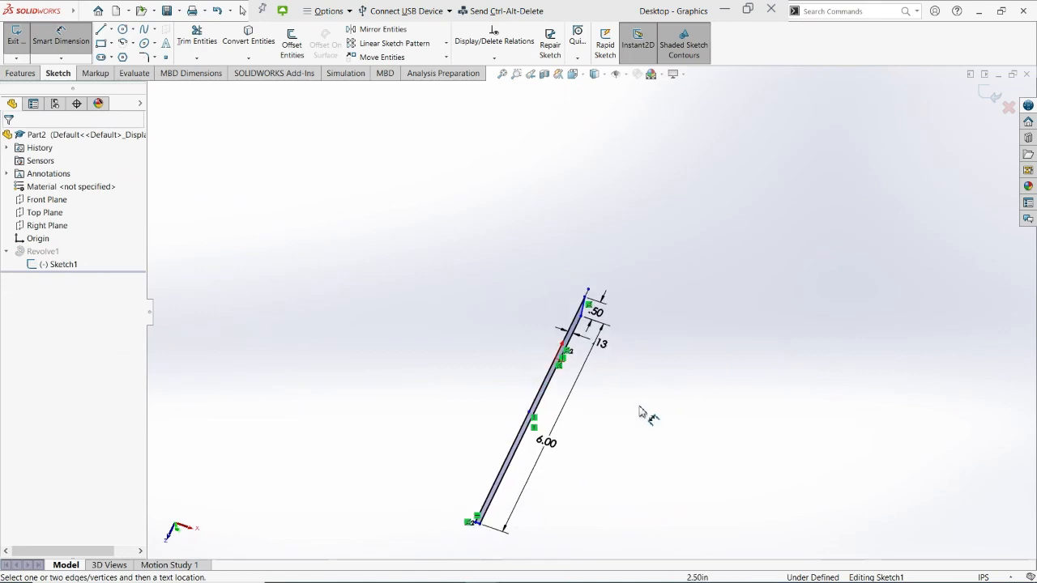
scroll(638, 412, "up", 3)
scroll(543, 436, "down", 5)
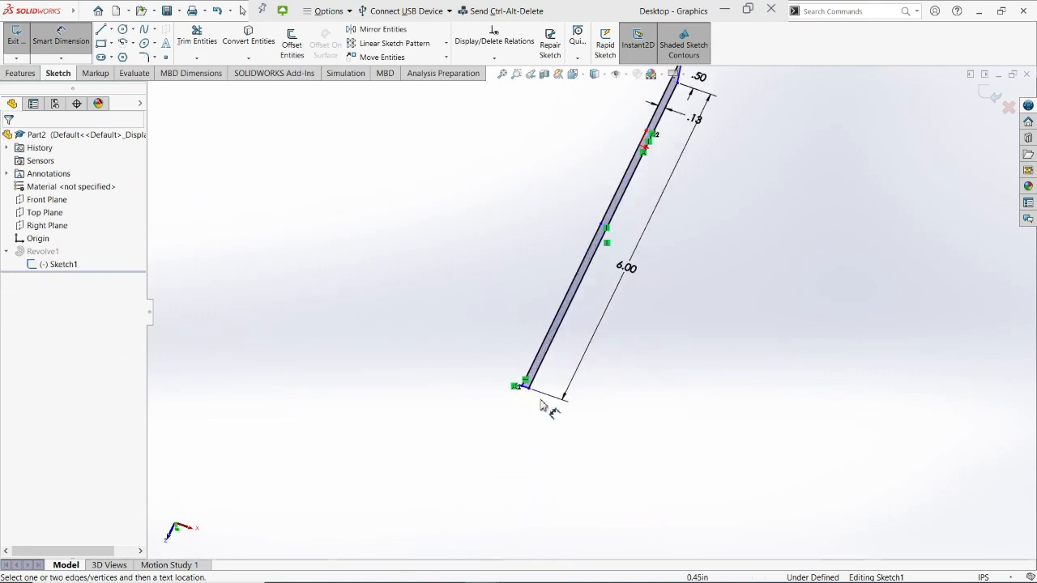
left_click(178, 532)
scroll(659, 197, "up", 3)
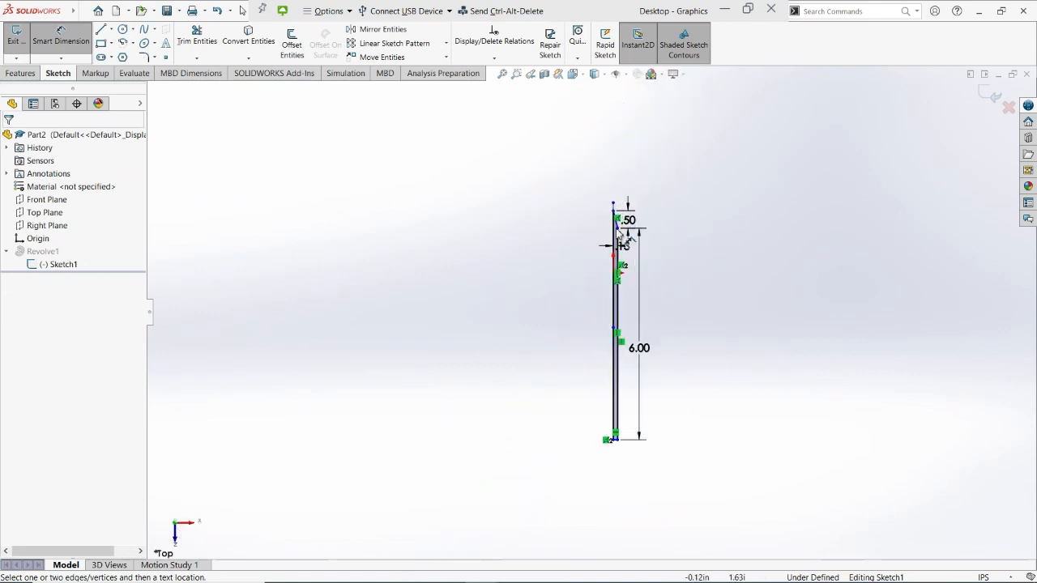
Exit the profile sketch to rebuild the revolved body, and inspect the pointed cylinder from several angles
scroll(620, 233, "down", 4)
scroll(615, 277, "up", 2)
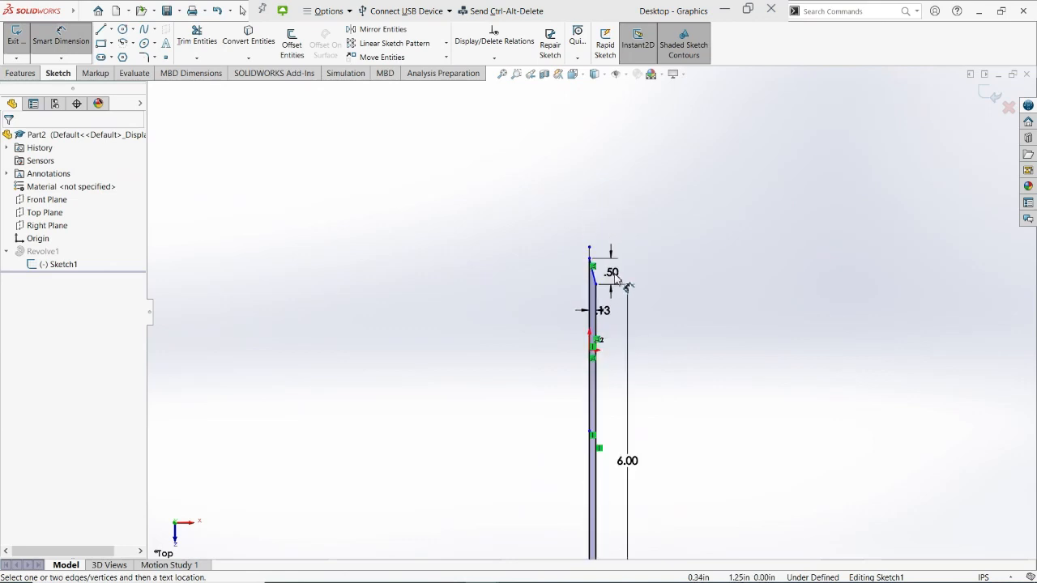
scroll(640, 324, "up", 3)
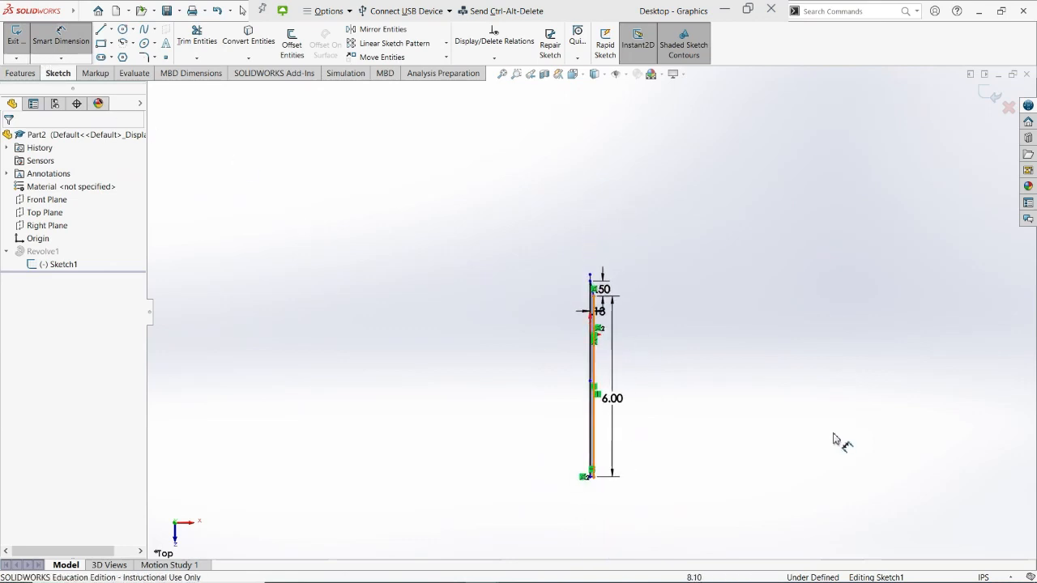
scroll(623, 412, "down", 3)
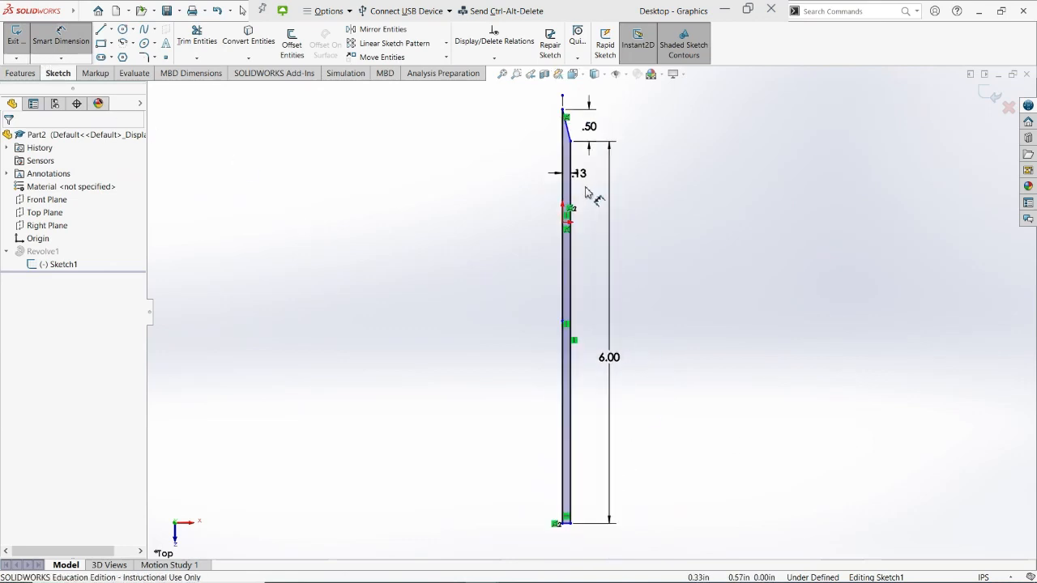
left_click(24, 44)
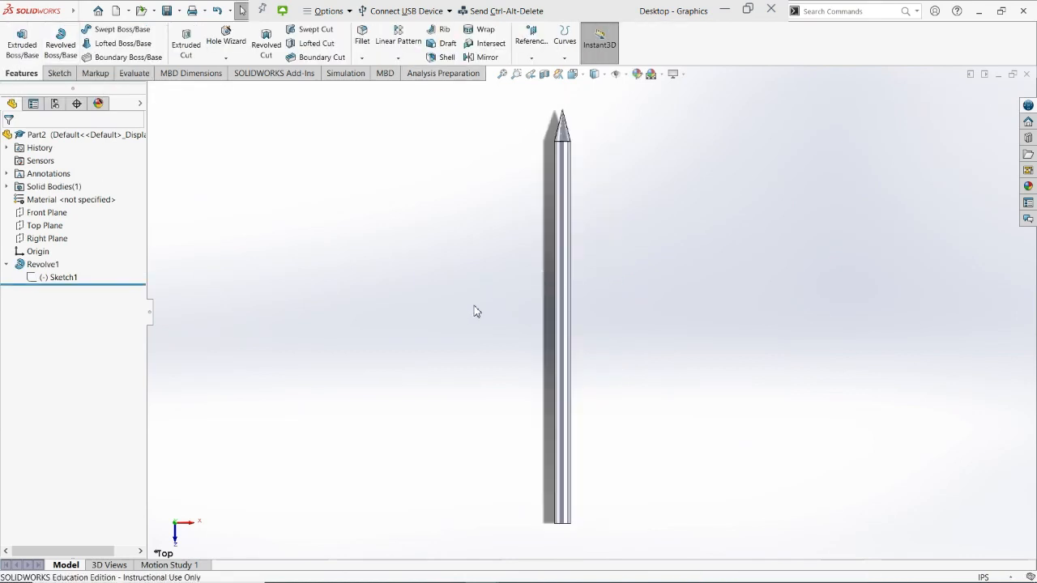
middle_click_drag(475, 311, 660, 348)
scroll(498, 261, "down", 6)
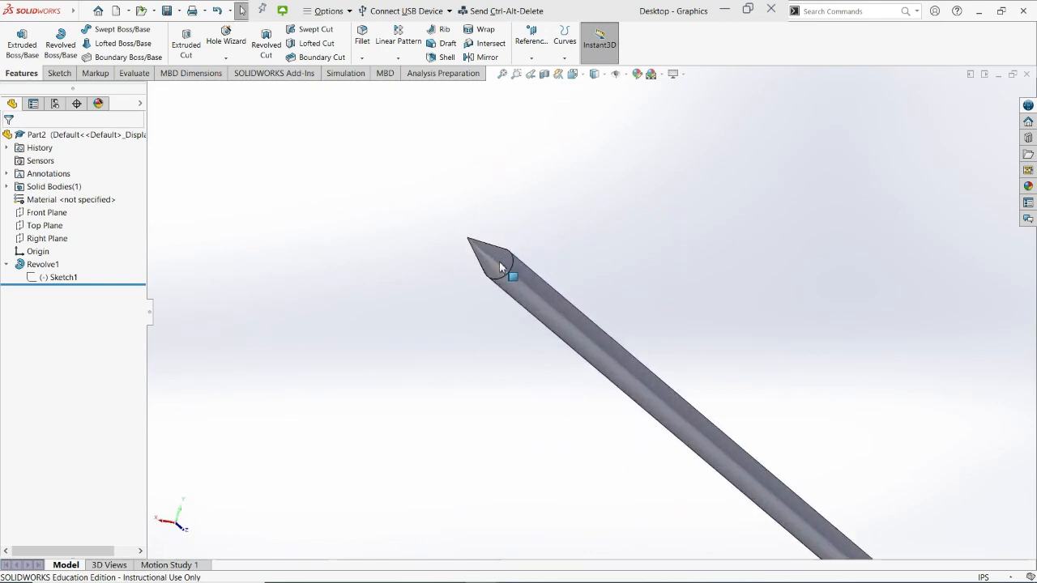
scroll(582, 294, "up", 5)
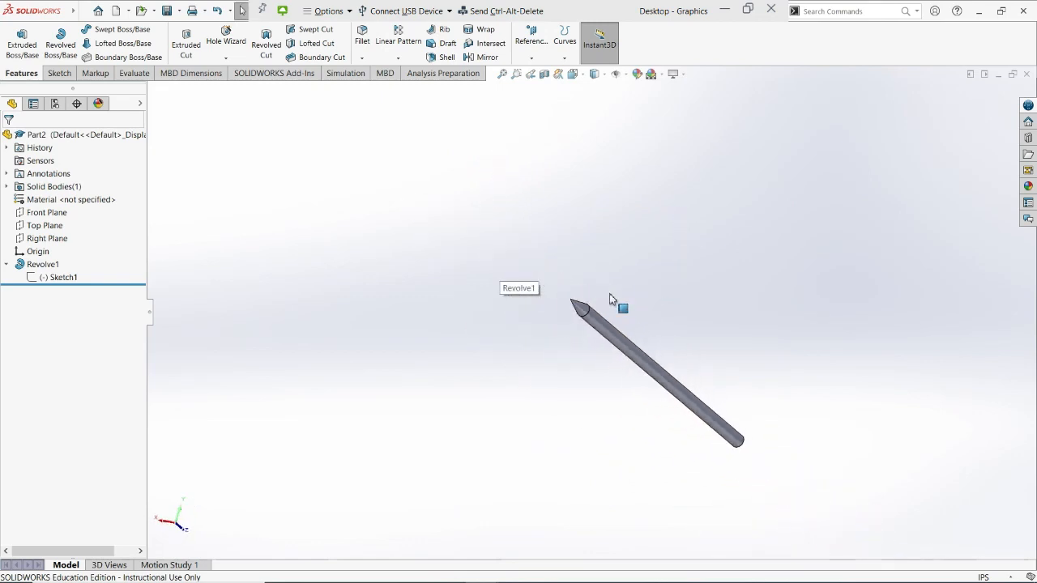
middle_click_drag(769, 397, 701, 439)
scroll(558, 384, "down", 5)
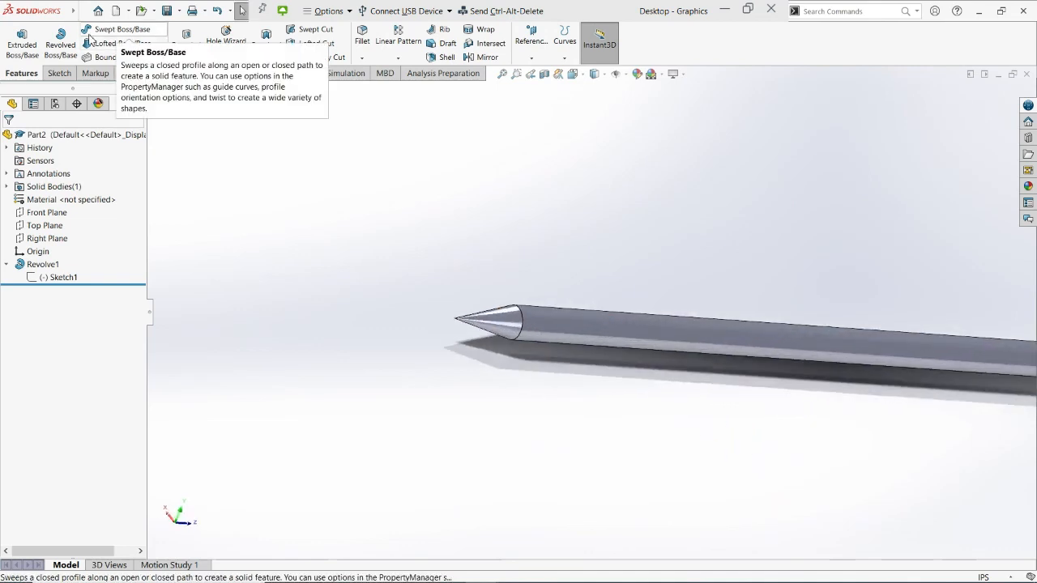
Start a new sketch on the Front Plane and orient the view to Front, looking at the cylinder's circular end
left_click(64, 77)
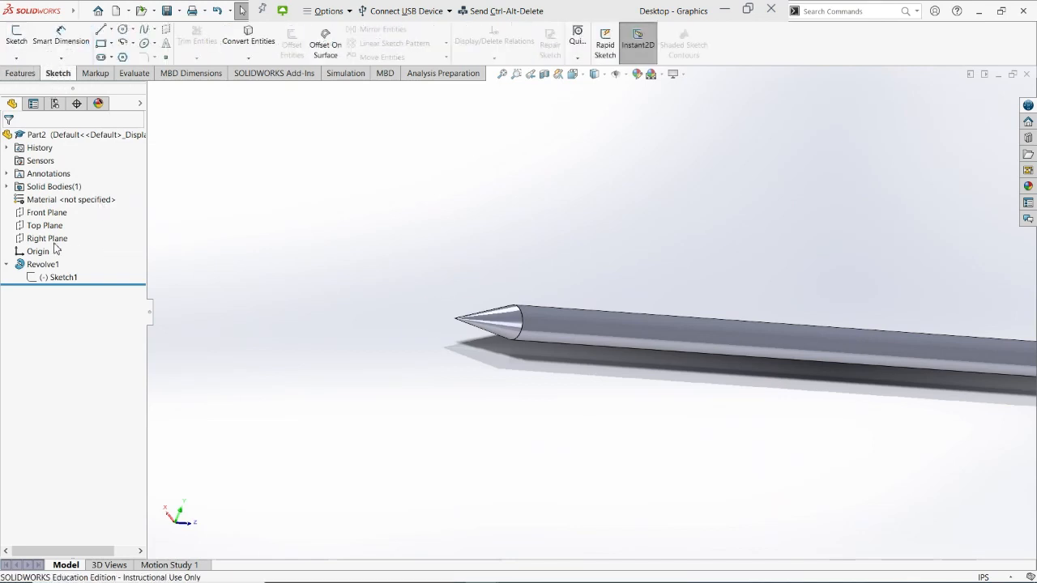
scroll(402, 324, "up", 5)
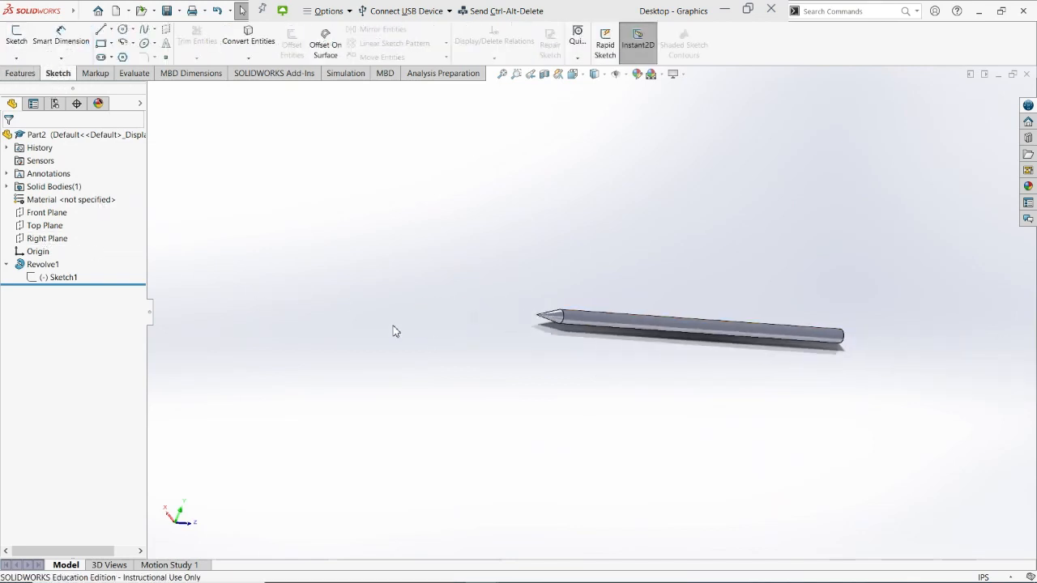
left_click(44, 212)
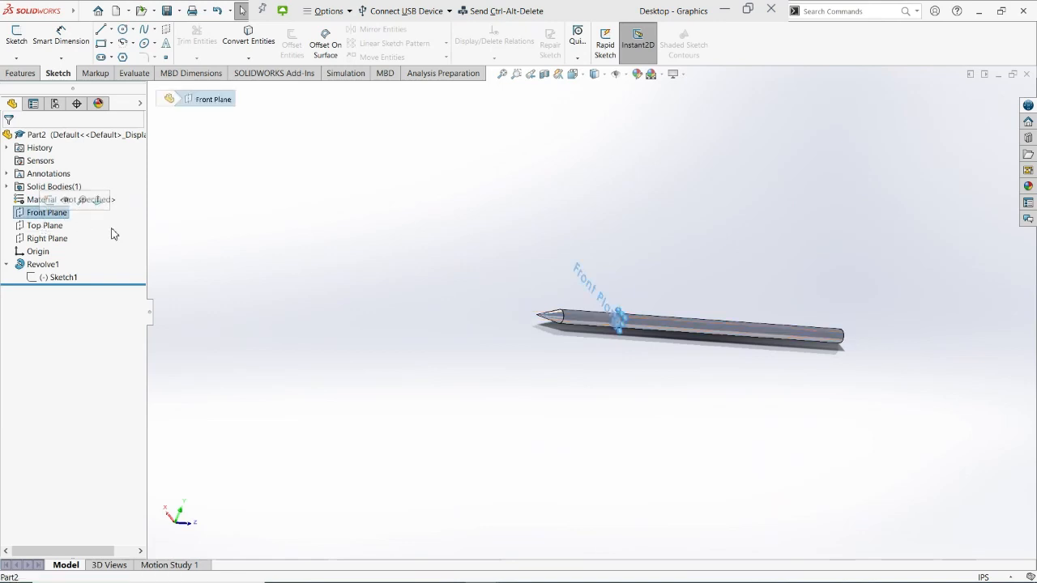
left_click(16, 35)
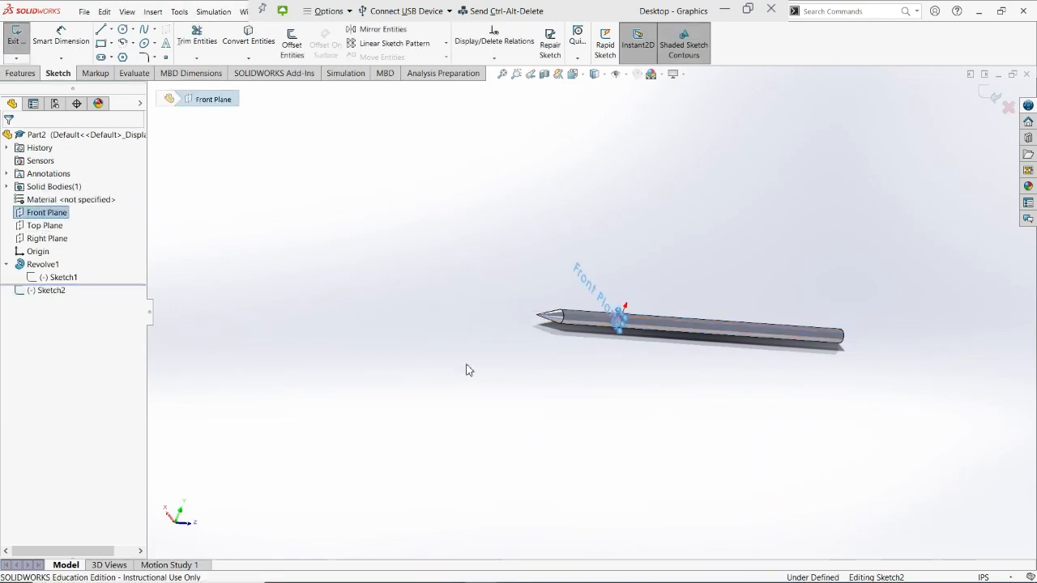
left_click(180, 517)
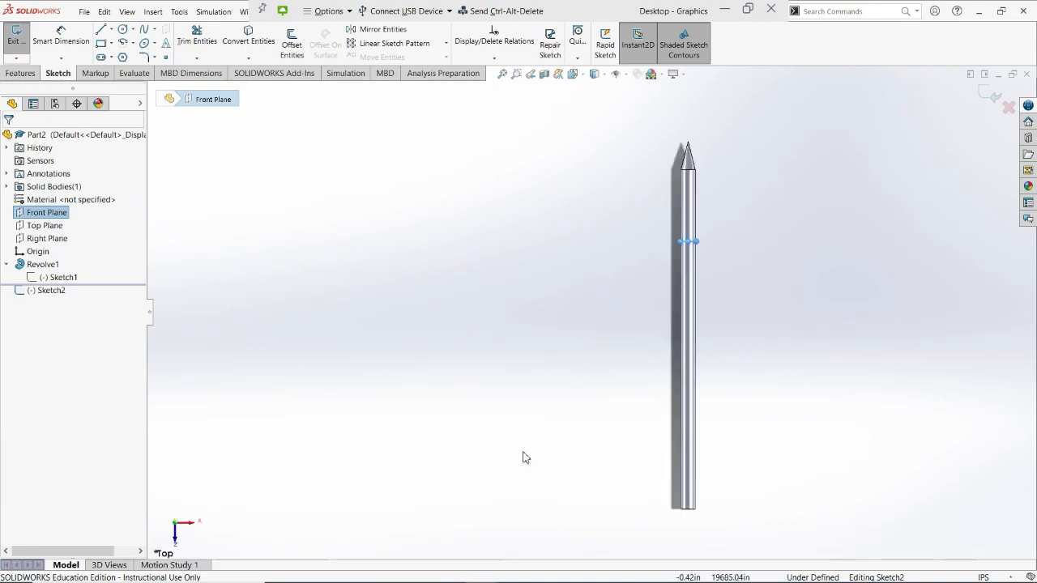
left_click(174, 541)
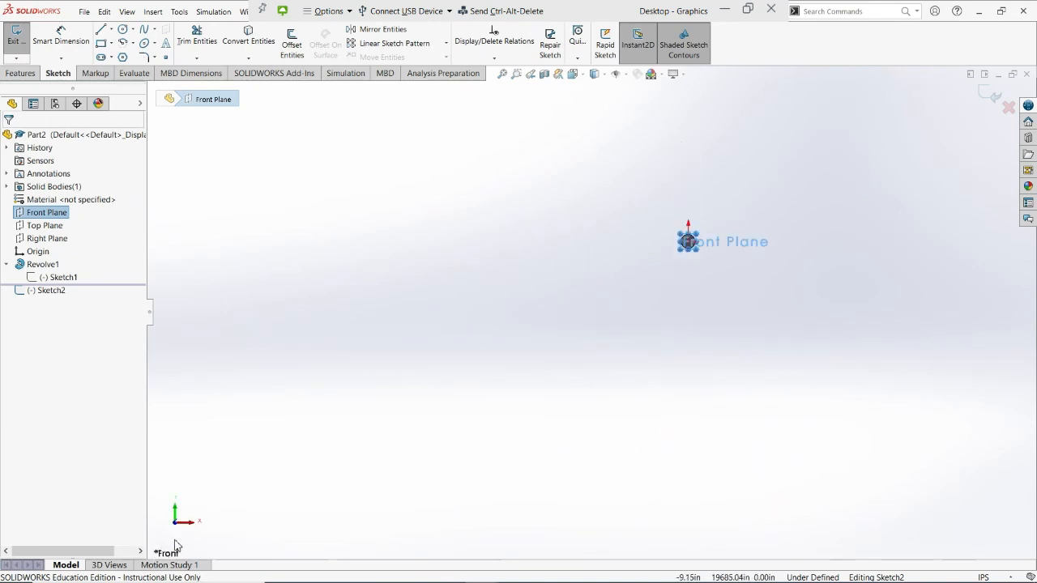
scroll(663, 276, "down", 10)
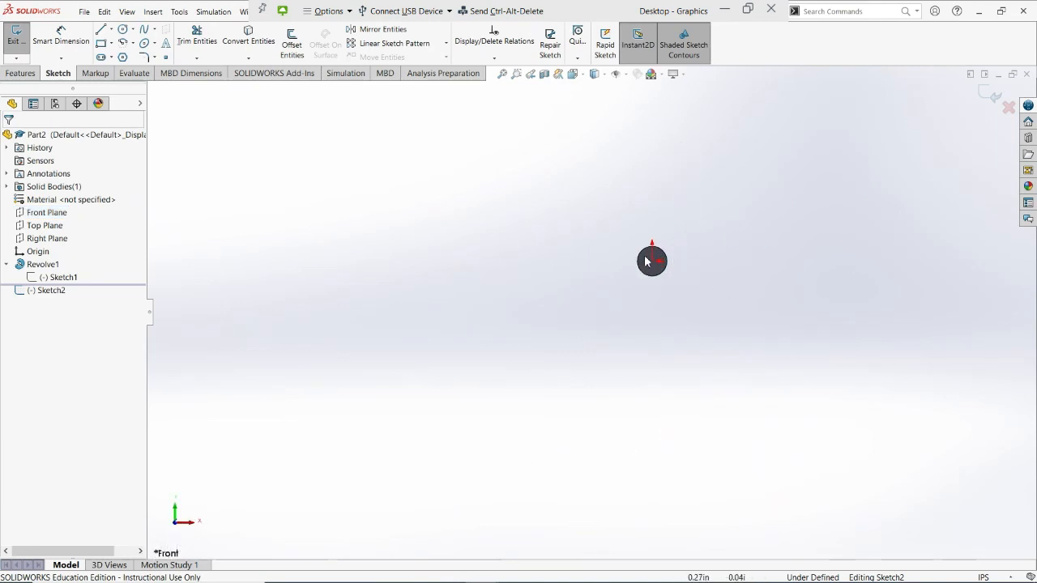
scroll(663, 275, "down", 2)
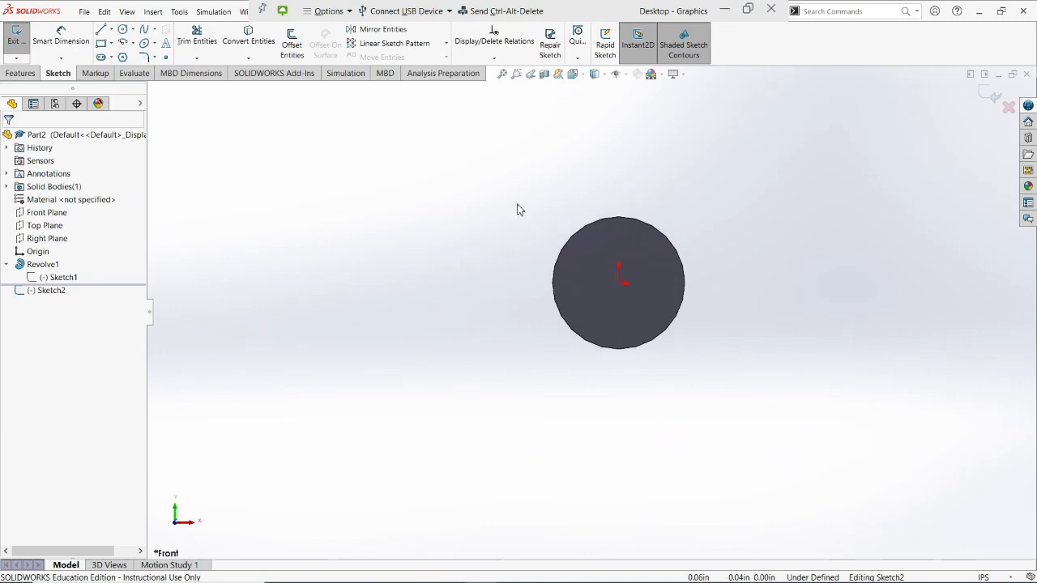
left_click(105, 11)
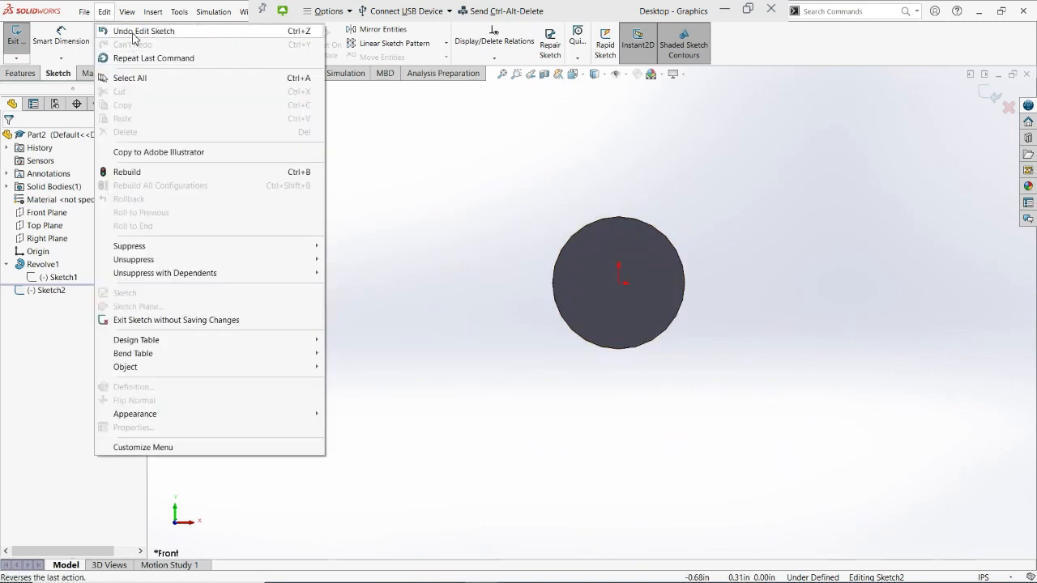
left_click(371, 236)
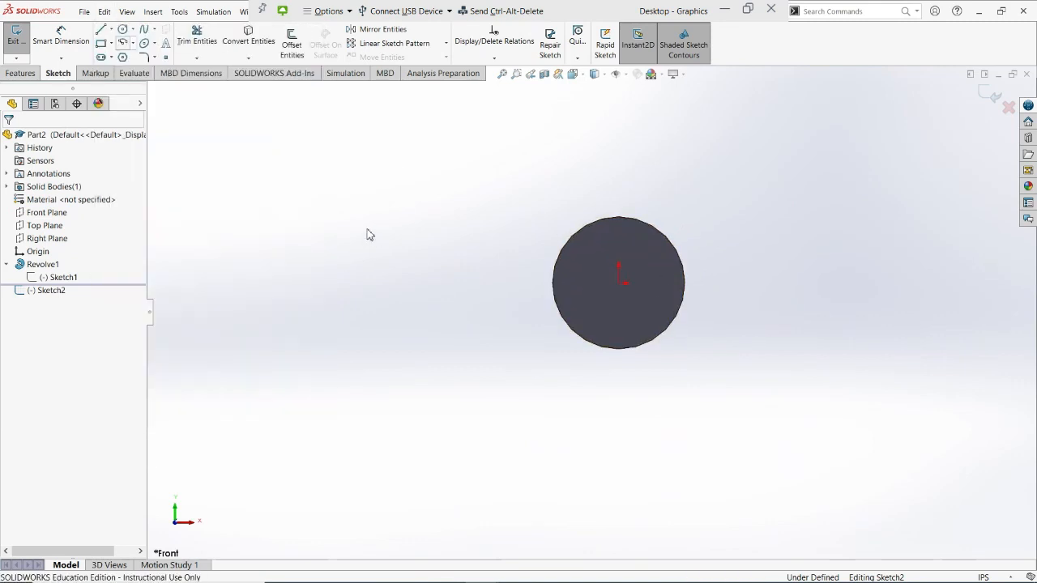
Draw a six-sided inscribed-circle polygon centered on the origin and enlarge it beyond the cylinder to sides about 0.23 in long
left_click(123, 58)
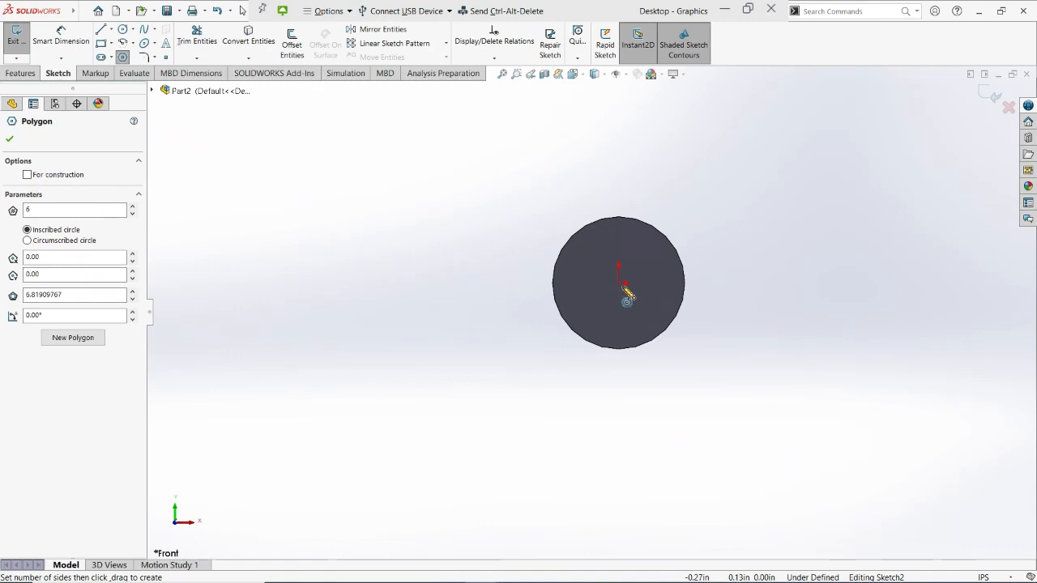
mouse_move(619, 283)
left_mouse_down()
mouse_move(620, 239)
mouse_move(660, 227)
left_mouse_up()
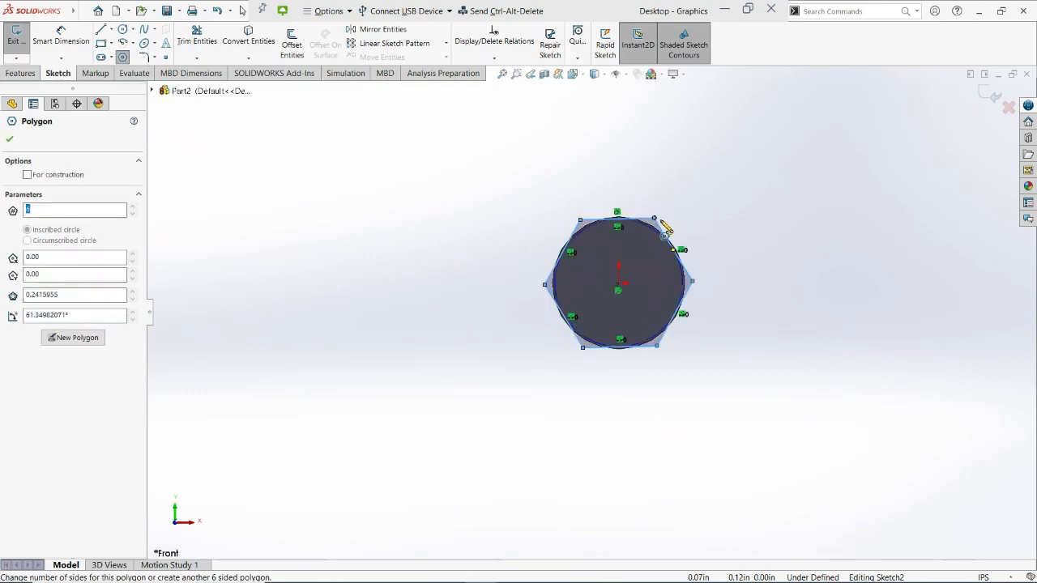
key("Escape")
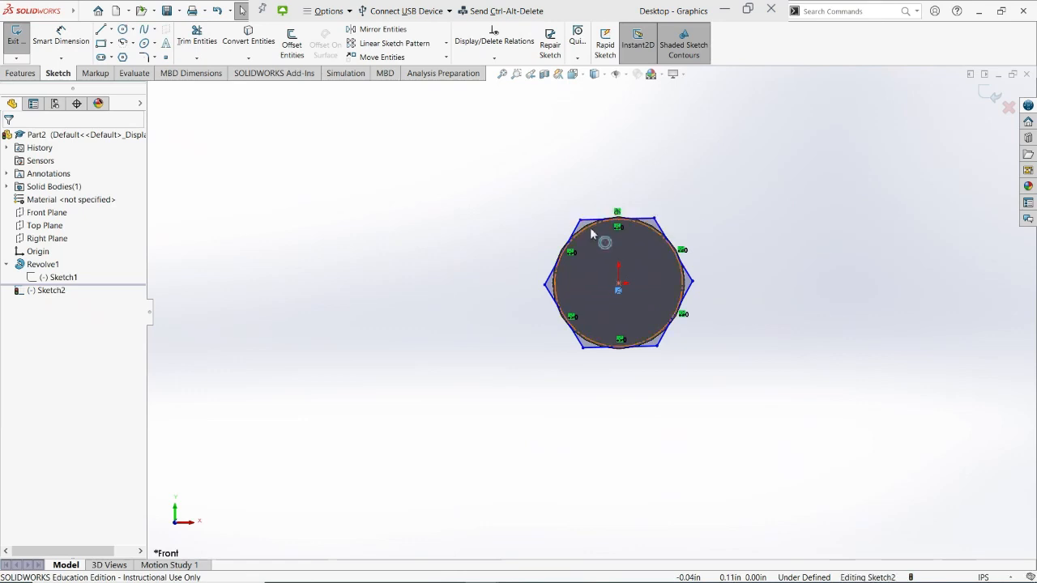
left_click_drag(588, 228, 562, 196)
left_click(434, 189)
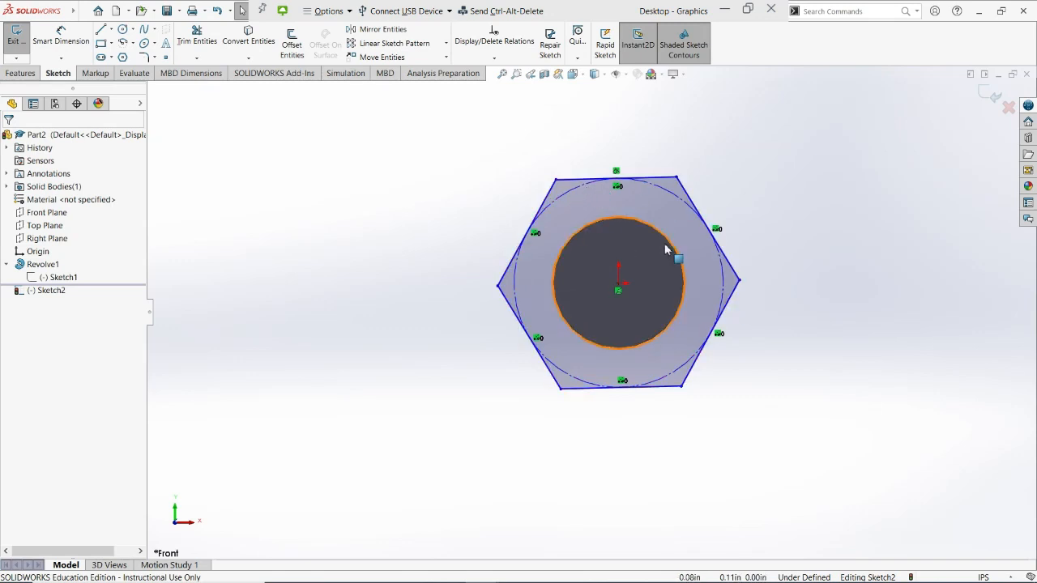
Add a Horizontal relation to the polygon's upper side
left_click(671, 179)
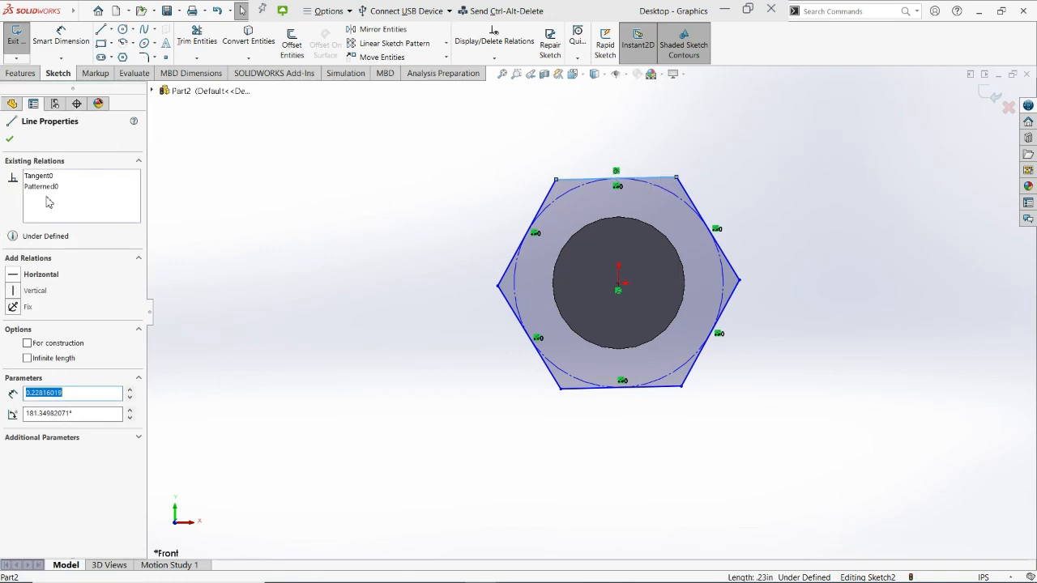
left_click(15, 277)
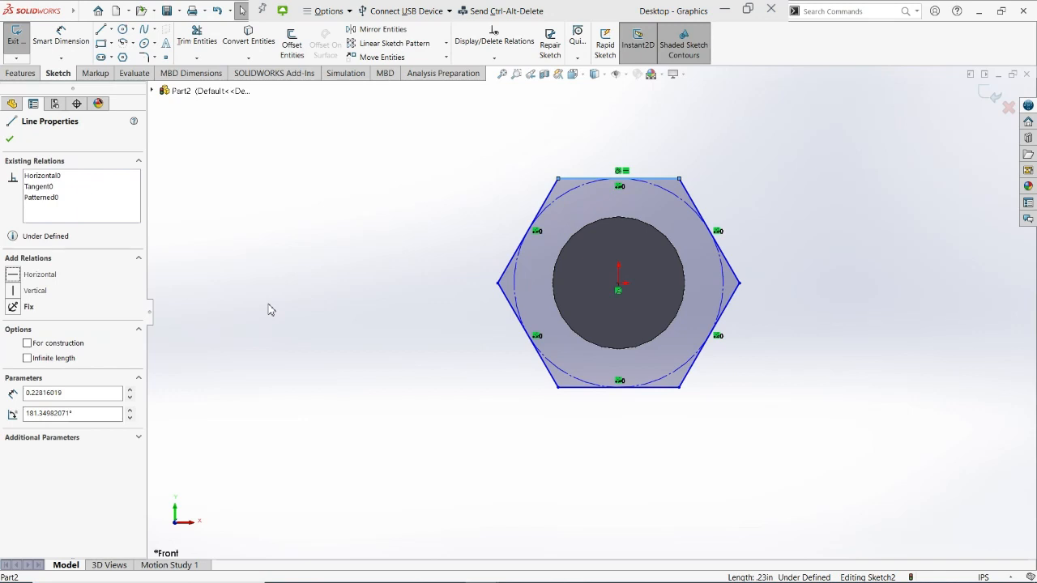
left_click(776, 286)
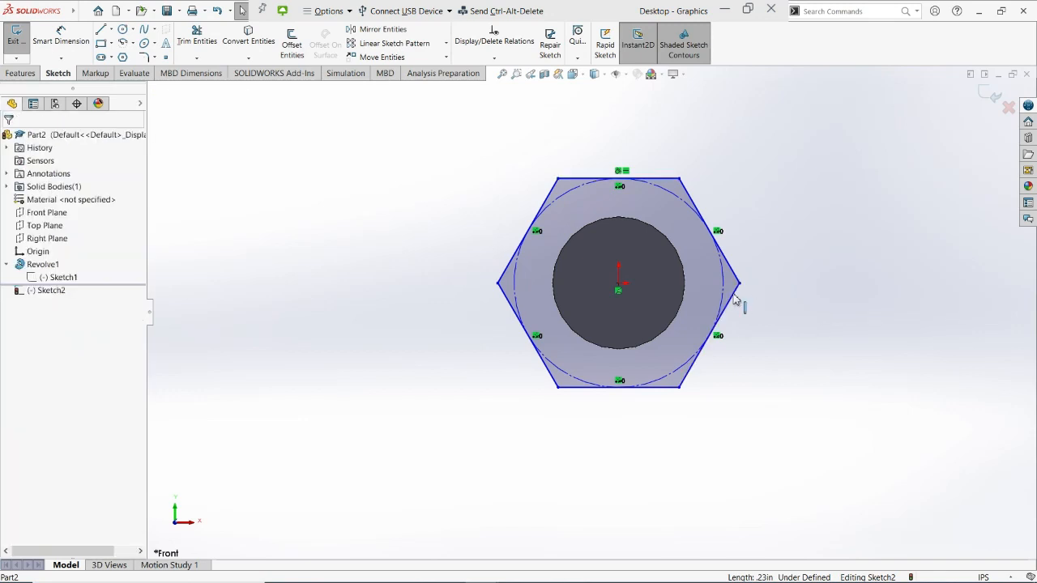
Try resizing the polygon by snapping its rightmost corner onto the cylinder's circular edge, and undo the snap
left_click_drag(740, 285, 685, 286)
left_click_drag(658, 143, 593, 168)
left_click_drag(751, 298, 602, 383)
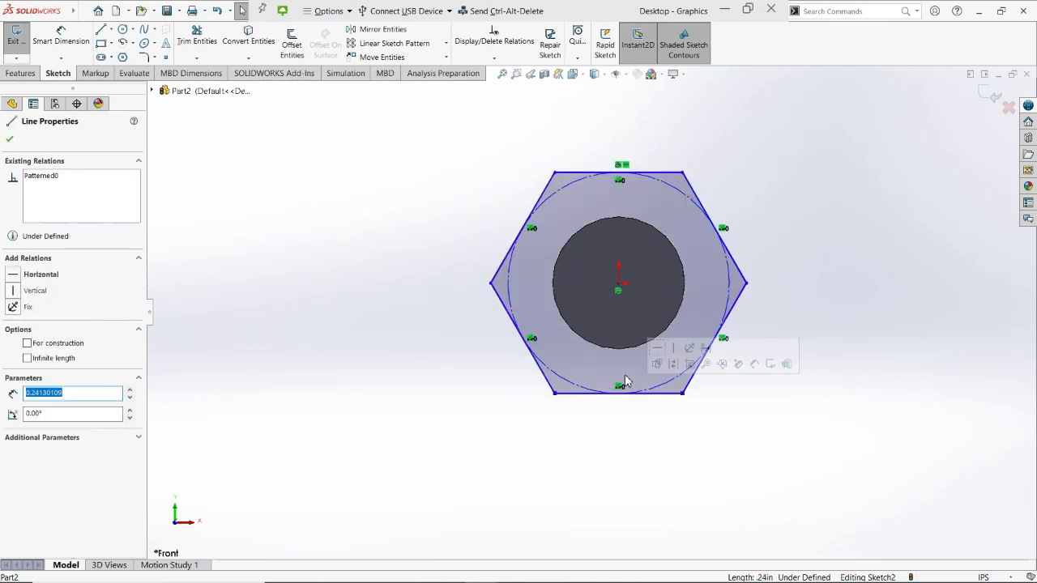
left_click(854, 257)
mouse_move(747, 284)
left_mouse_down()
mouse_move(786, 289)
mouse_move(687, 284)
left_mouse_up()
scroll(656, 236, "down", 3)
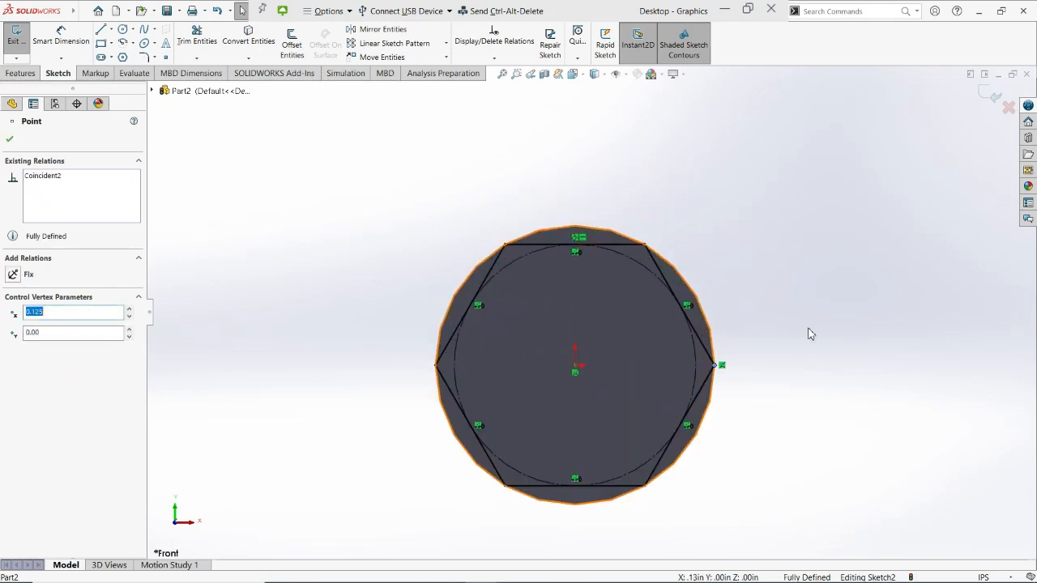
key("ctrl+z")
left_click(843, 366)
left_click(799, 173)
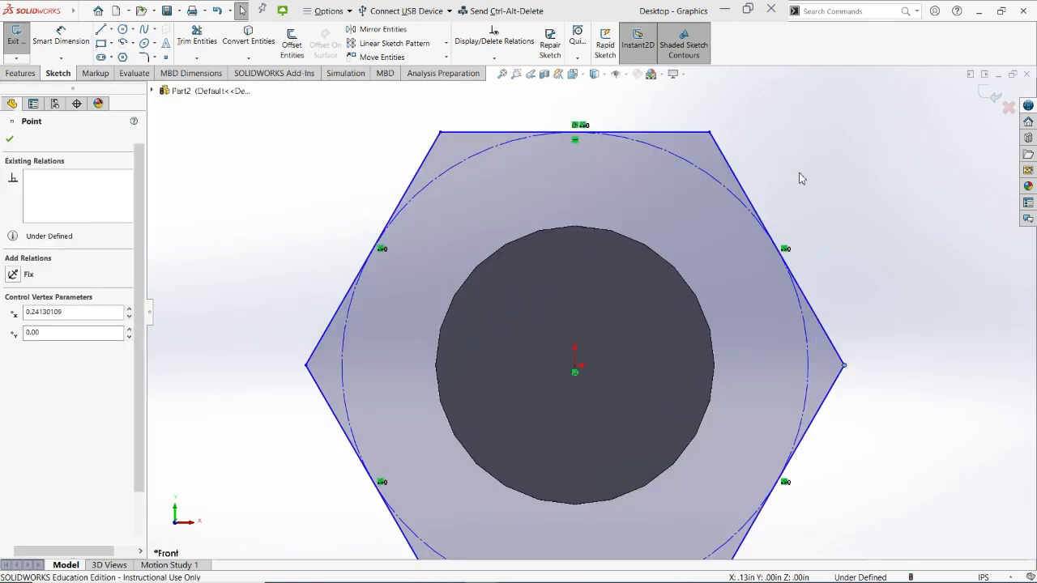
Add a Coincident relation between the polygon's upper-right corner and the cylinder's circular edge
left_click(710, 133)
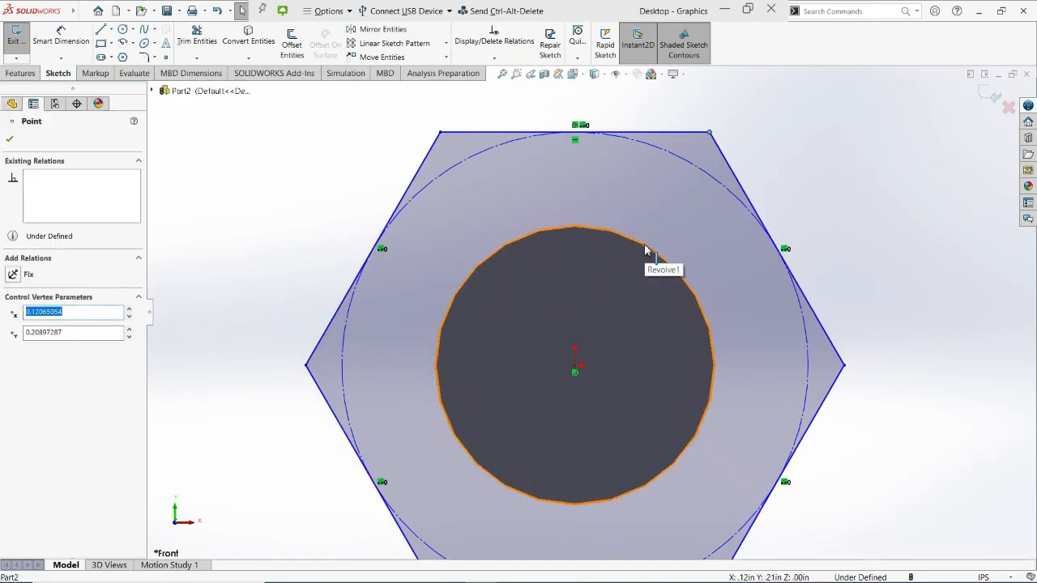
left_click(726, 135)
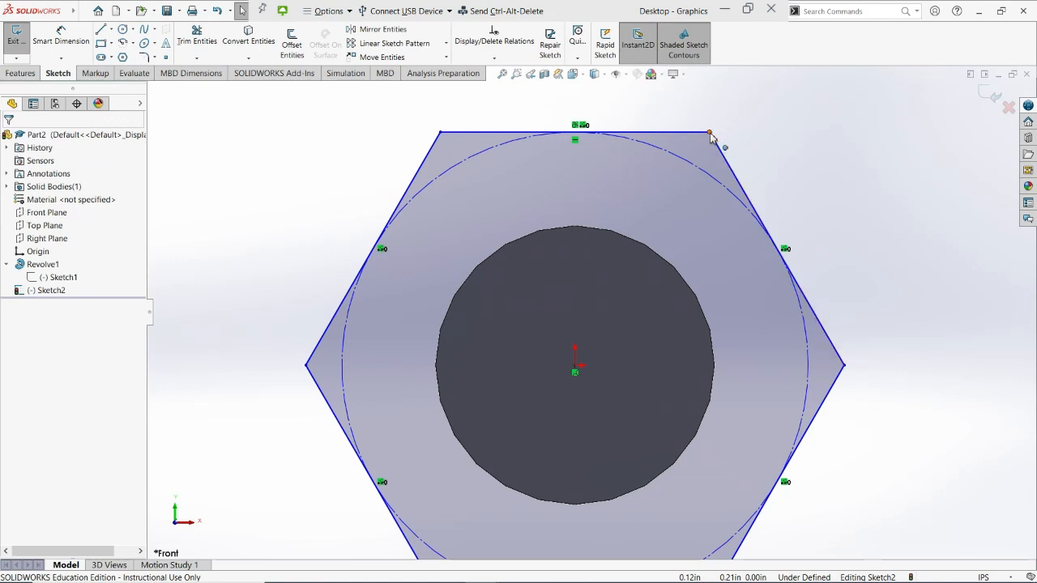
left_click(710, 134)
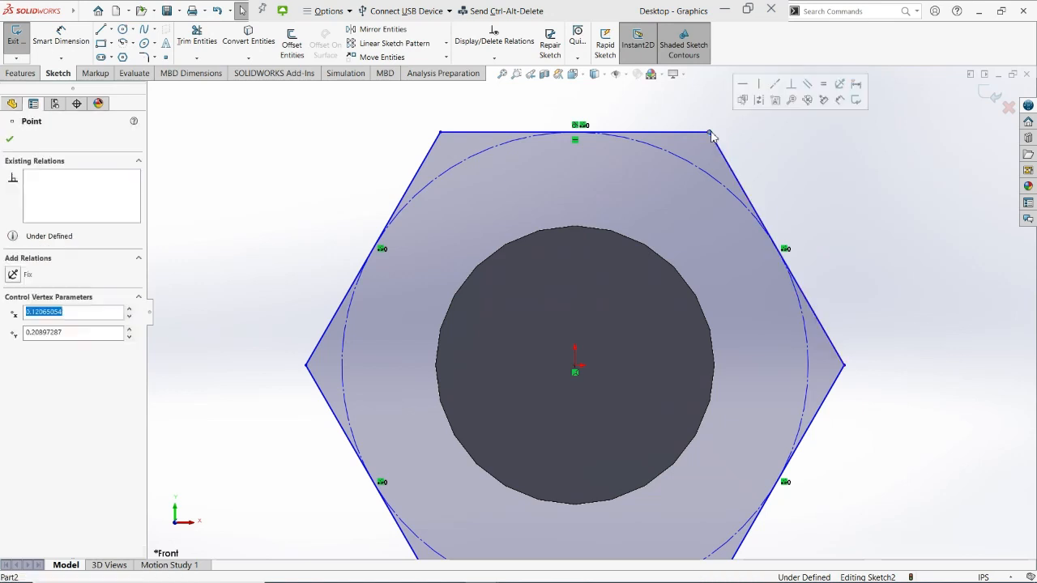
left_click(640, 248, "ctrl")
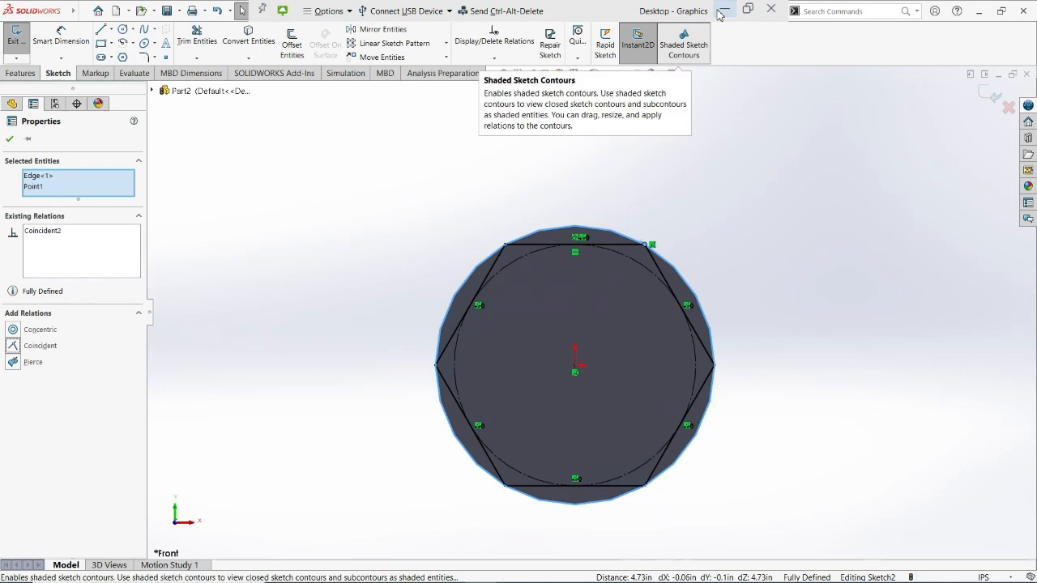
left_click(296, 162)
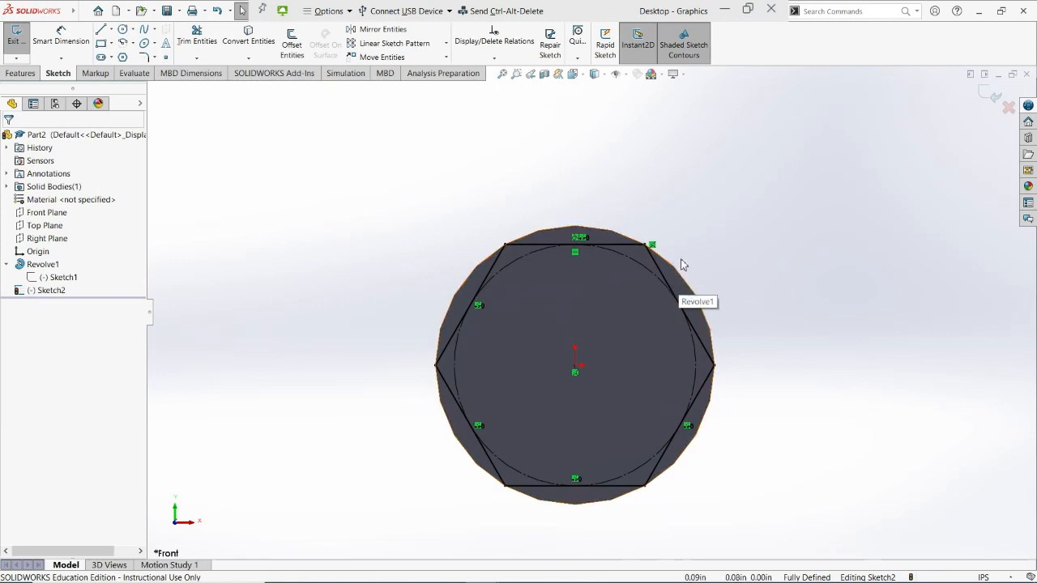
Draw a circle centered on the origin with a radius of about 0.166 in, enclosing the polygon and the cylinder
left_click(123, 30)
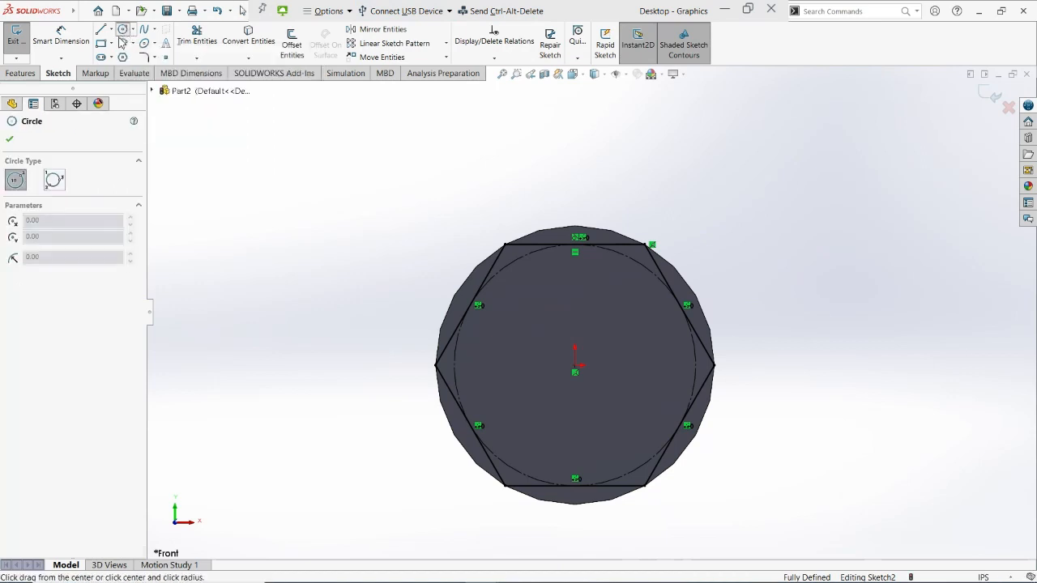
left_click(575, 370)
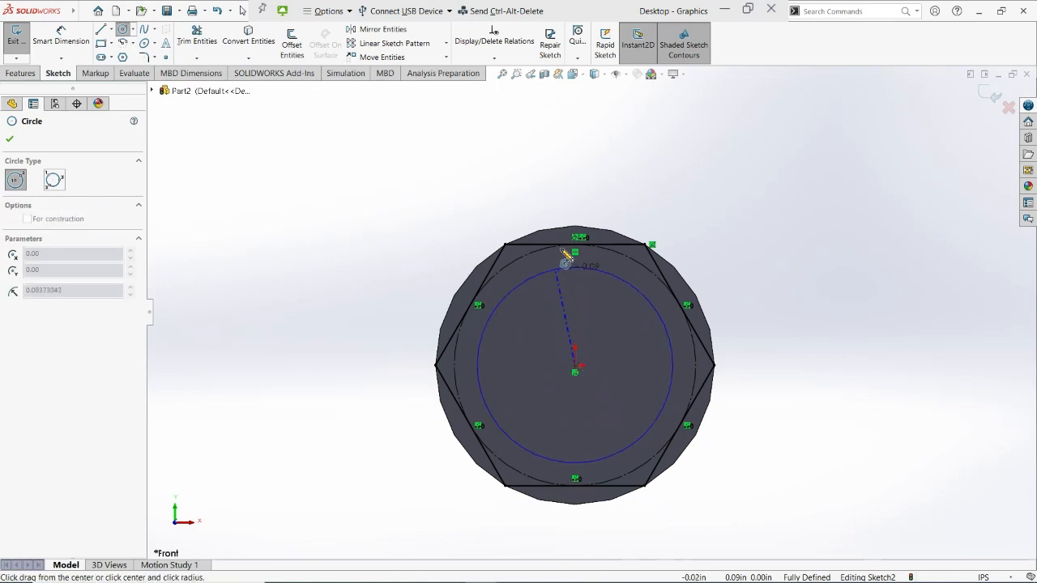
left_click(628, 184)
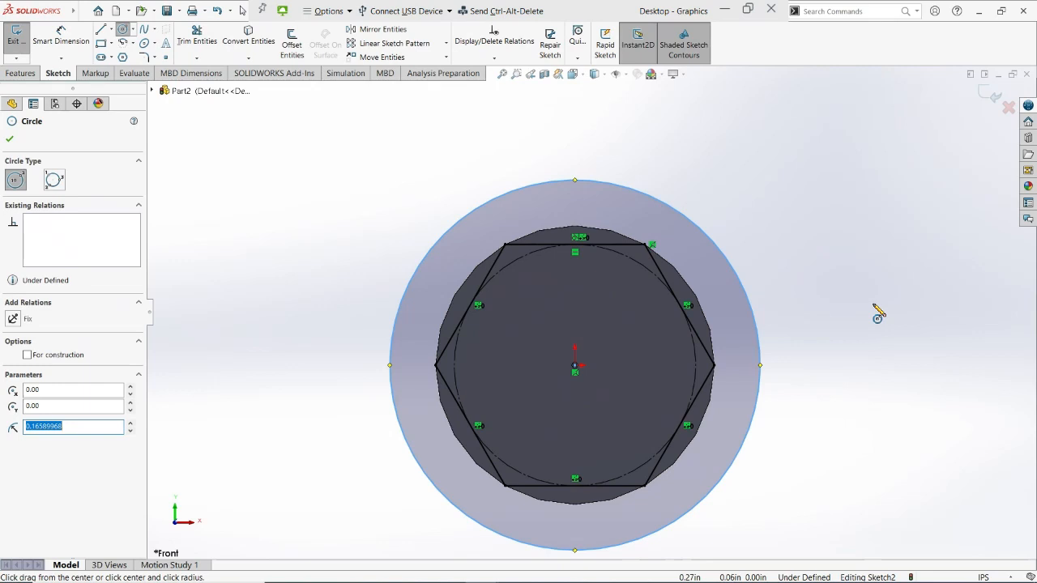
Enlarge the circle around the hexagon to a radius of about 0.201 in
key("Escape")
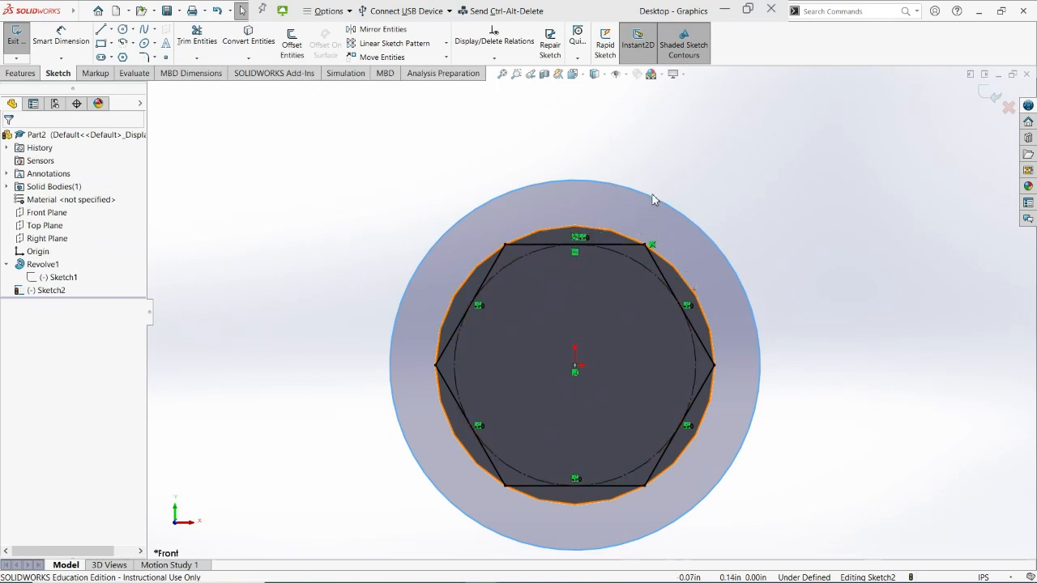
mouse_move(648, 196)
left_mouse_down()
mouse_move(697, 156)
mouse_move(682, 176)
left_mouse_up()
middle_click_drag(435, 308, 224, 426)
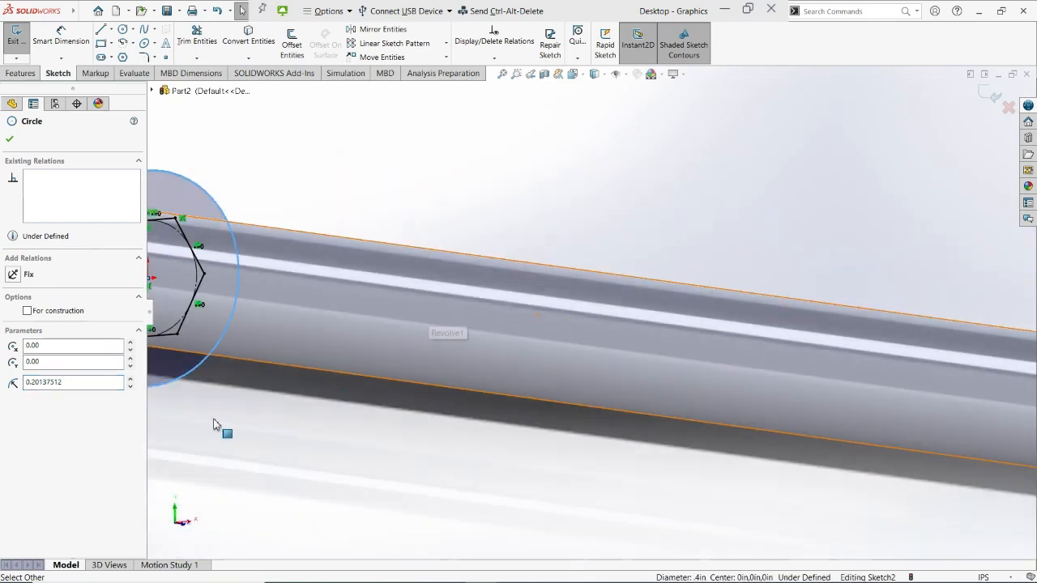
left_click(191, 522)
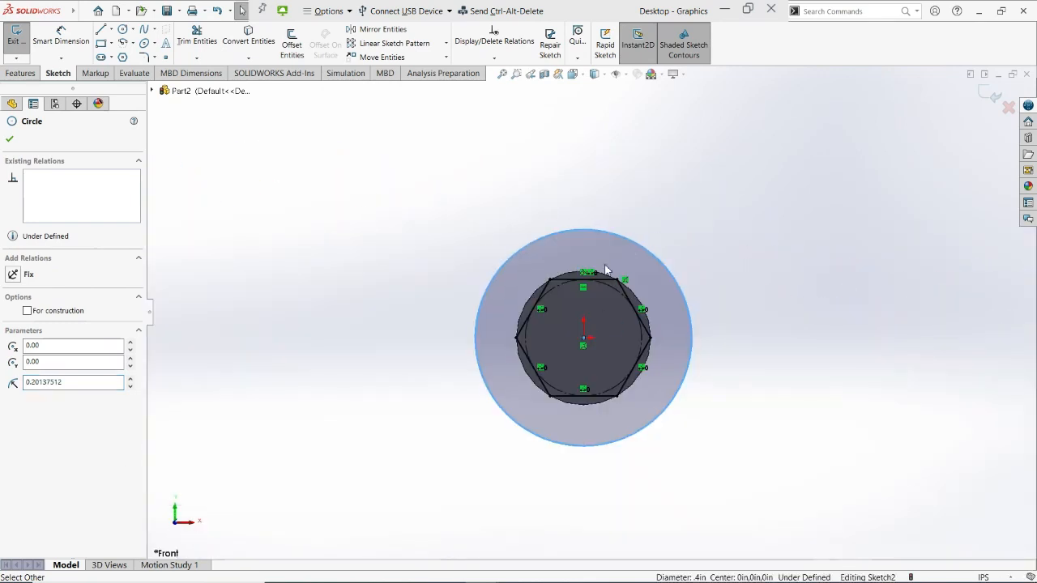
scroll(605, 269, "down", 2)
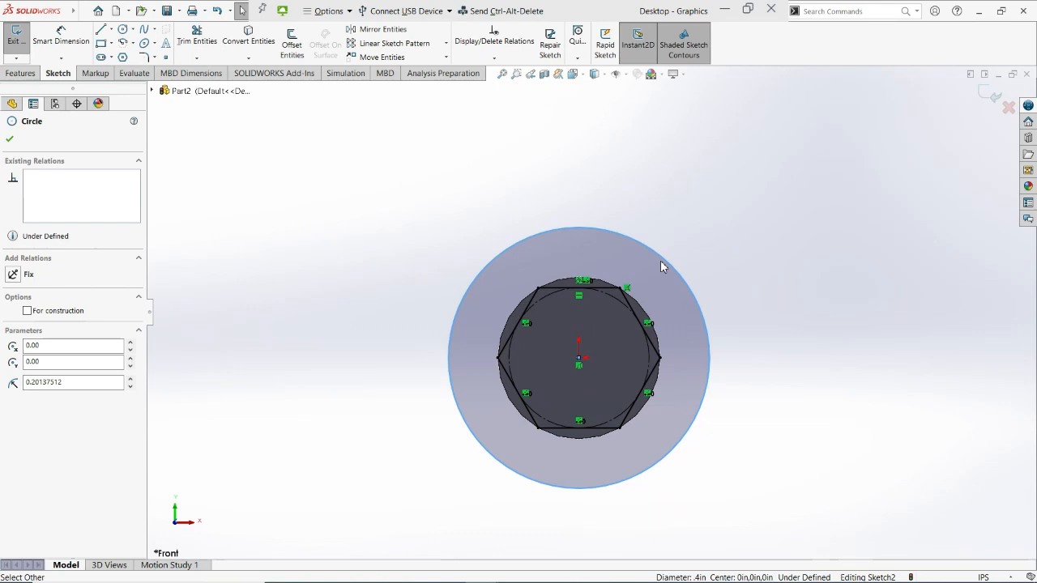
Exit the sketch and cut away the material between the hexagon and the circle with an Extruded Cut set to Through All - Both
left_click(17, 41)
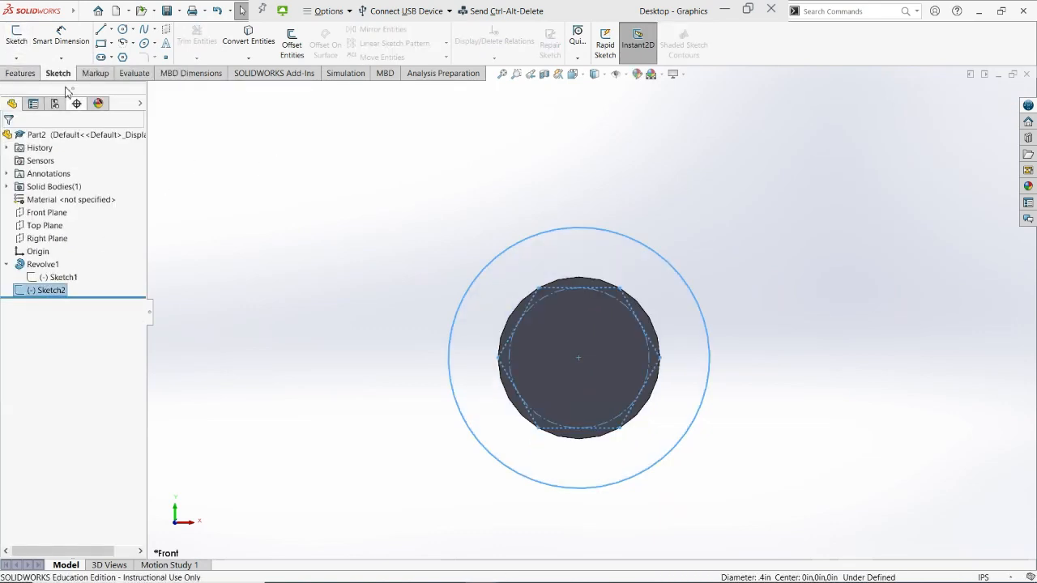
left_click(20, 73)
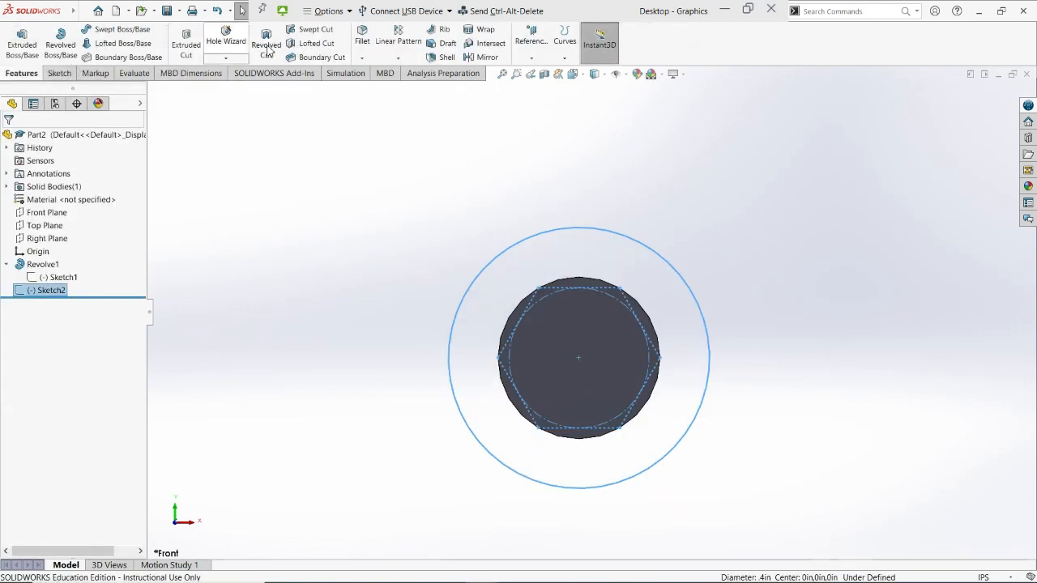
left_click(183, 50)
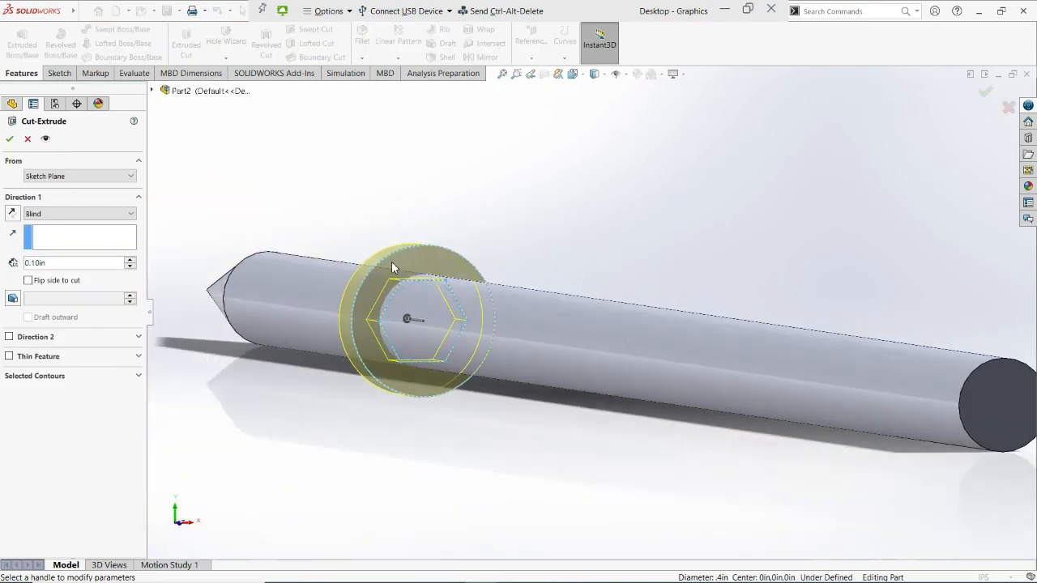
left_click(92, 214)
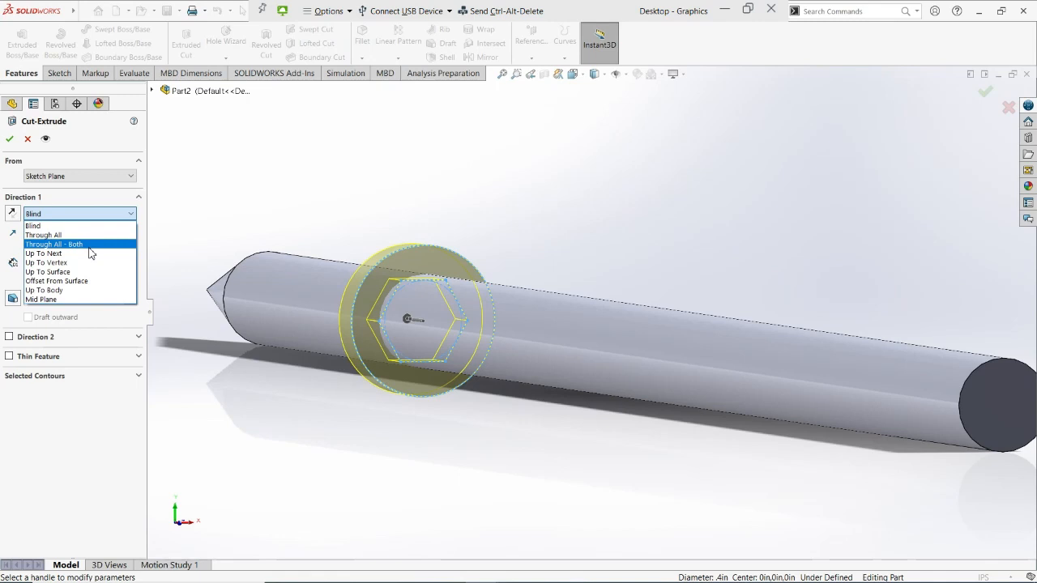
left_click(90, 246)
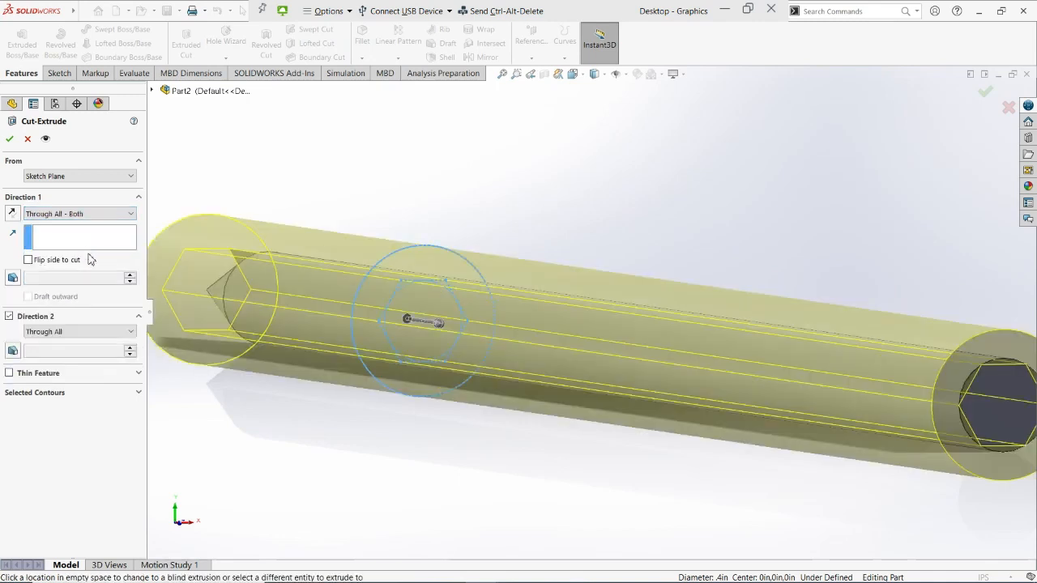
left_click(10, 141)
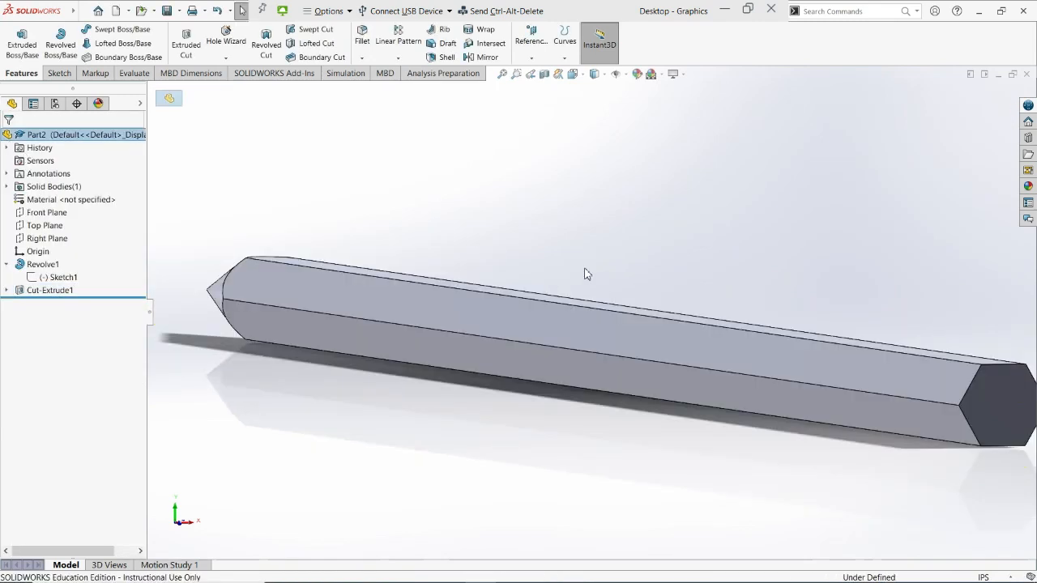
Start a Fillet and select three adjacent long edges of the hexagonal body
scroll(585, 269, "up", 3)
mouse_move(477, 279)
middle_mouse_down()
mouse_move(523, 273)
mouse_move(510, 277)
mouse_move(565, 360)
mouse_move(548, 372)
mouse_move(440, 359)
mouse_move(507, 391)
middle_mouse_up()
scroll(509, 277, "up", 2)
scroll(498, 282, "up", 2)
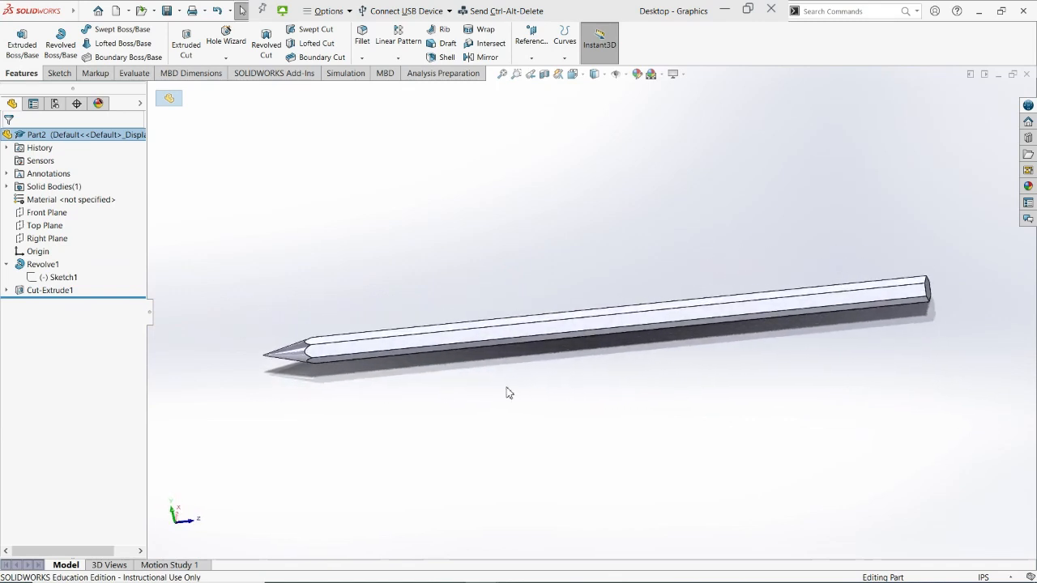
left_click(362, 36)
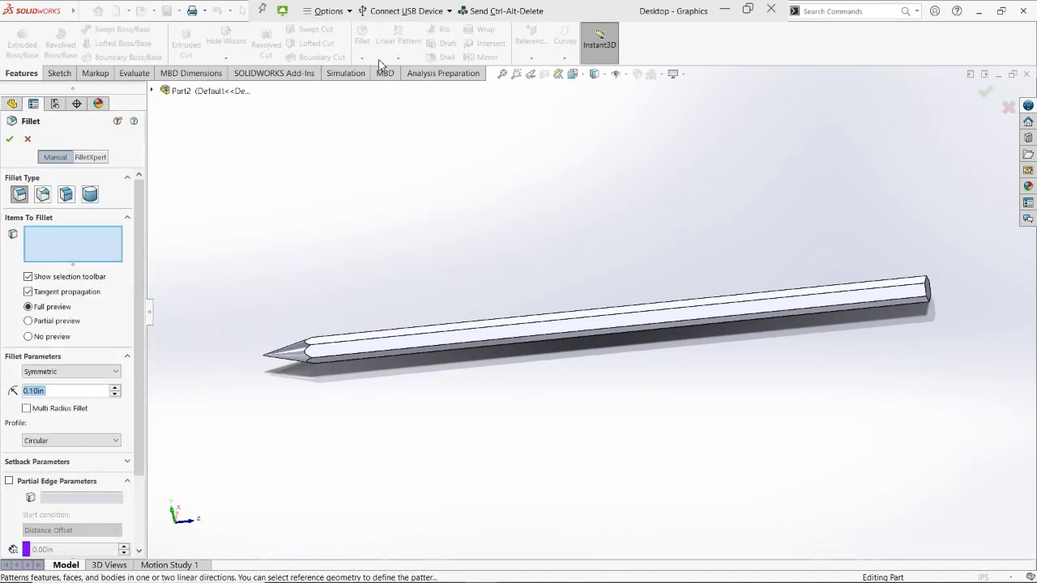
left_click(377, 344)
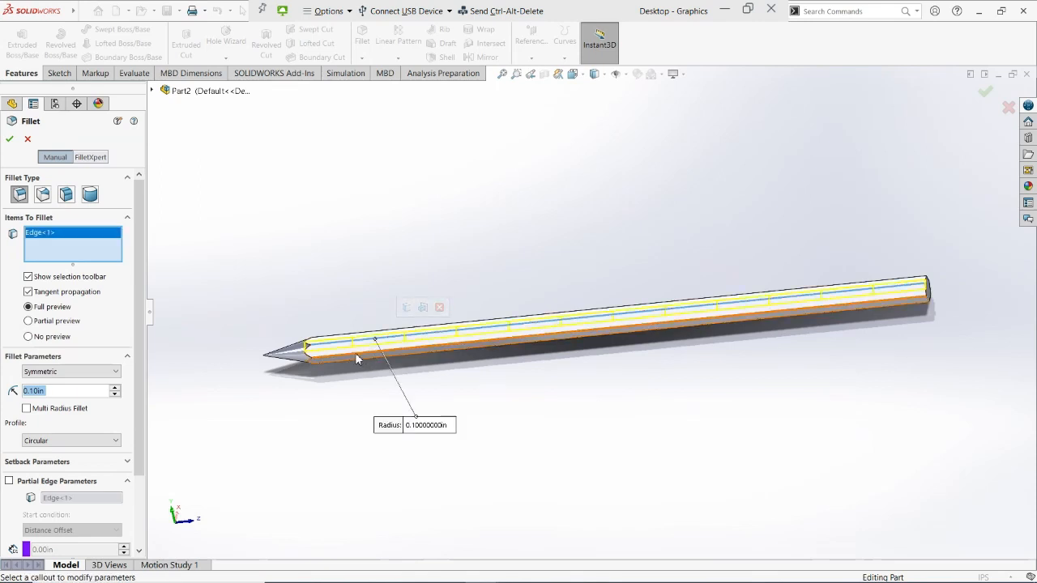
scroll(357, 354, "up", 3)
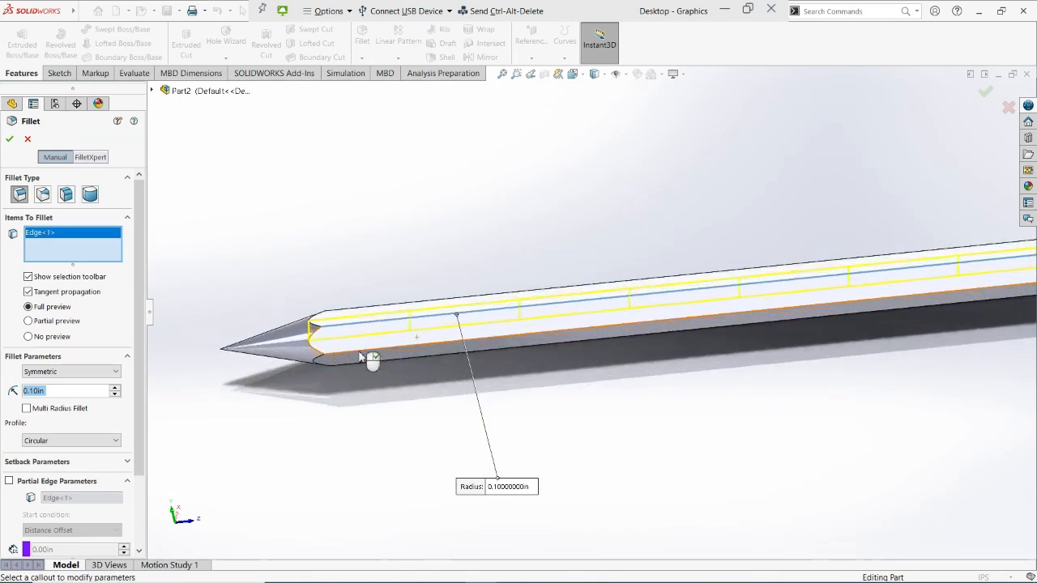
left_click(362, 357)
left_click(366, 361)
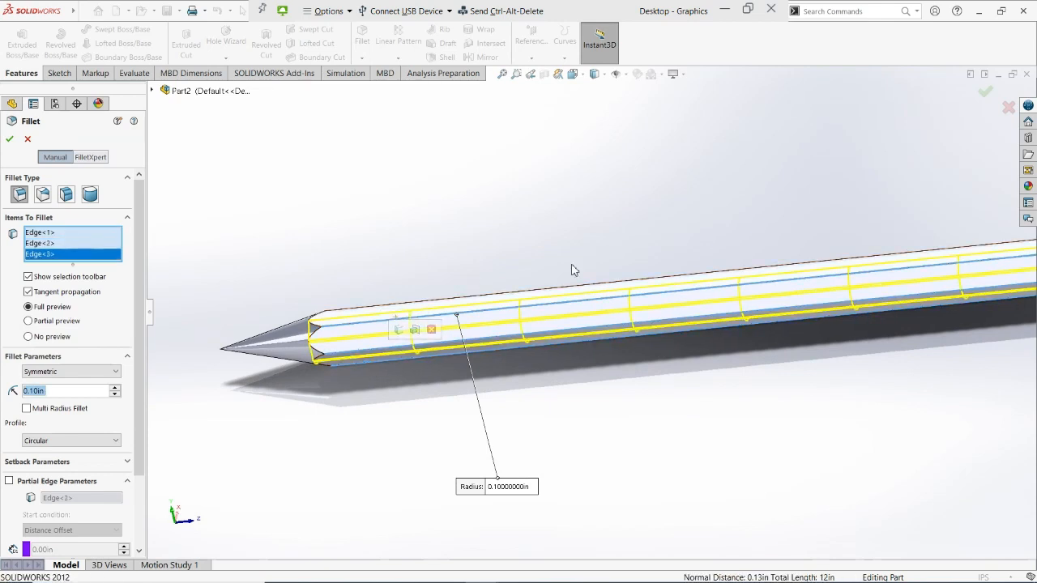
Add the remaining three long edges of the hexagonal body to the fillet selection
scroll(703, 239, "down", 5)
mouse_move(703, 239)
middle_mouse_down()
mouse_move(867, 331)
mouse_move(804, 414)
mouse_move(672, 381)
mouse_move(681, 342)
mouse_move(655, 239)
middle_mouse_up()
scroll(653, 417, "up", 2)
scroll(666, 411, "down", 2)
scroll(712, 235, "down", 6)
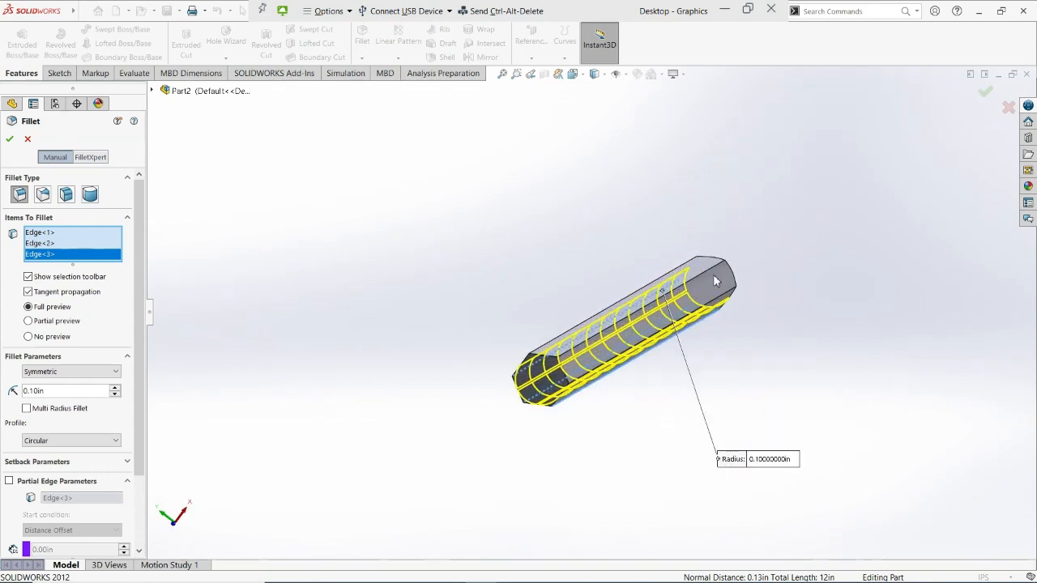
left_click(688, 266)
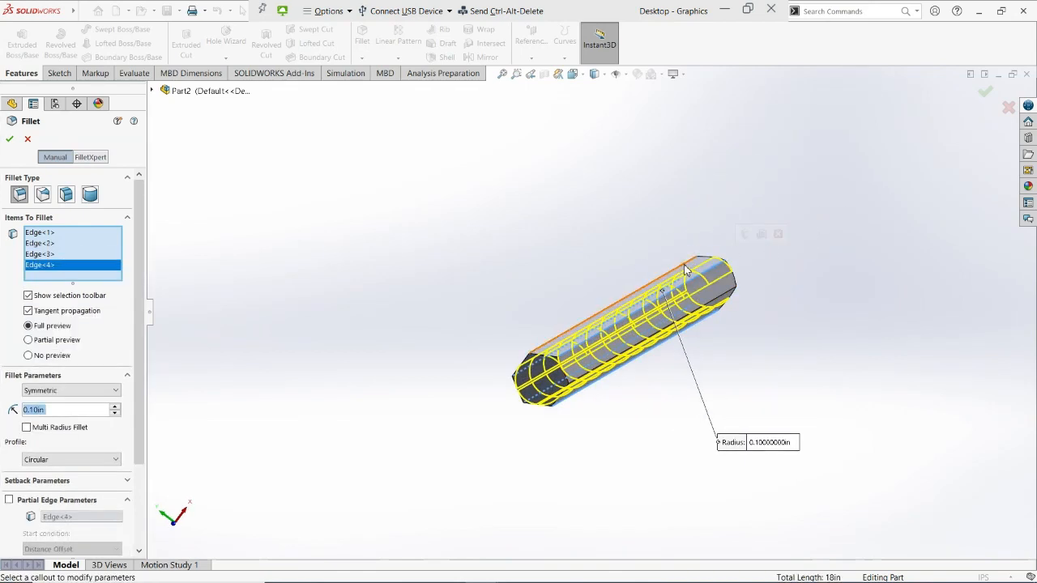
left_click(726, 297)
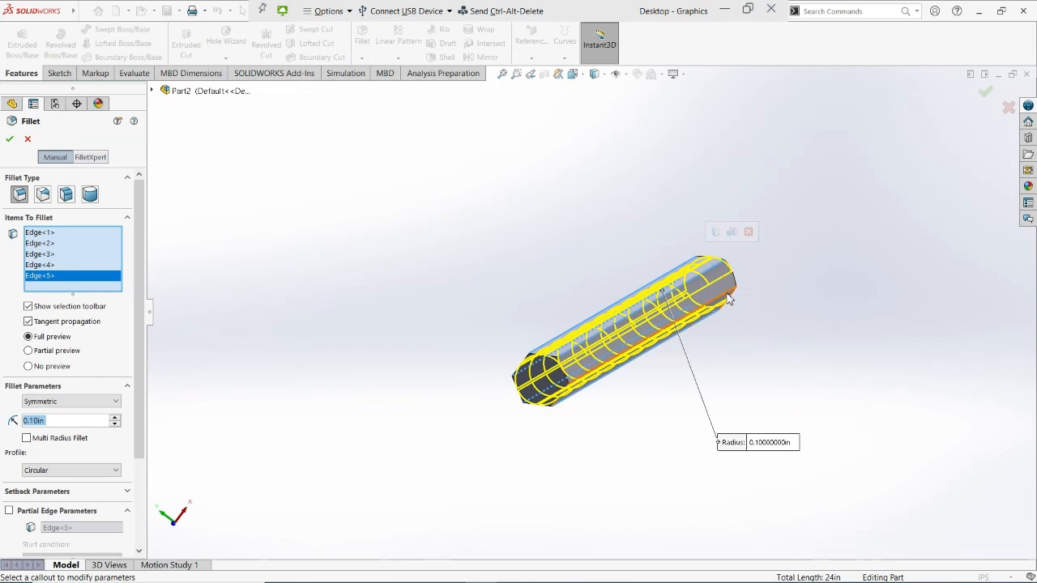
left_click(728, 298)
Set the fillet radius to 0.005 in and apply it to the six long edges
left_click(61, 433)
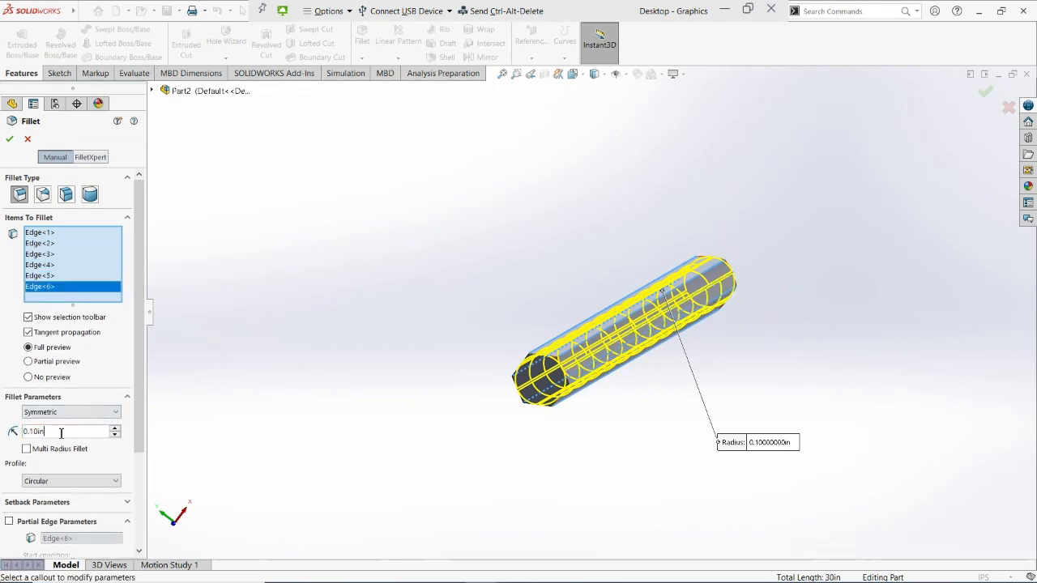
key("BackSpace")
key("BackSpace")
key("BackSpace")
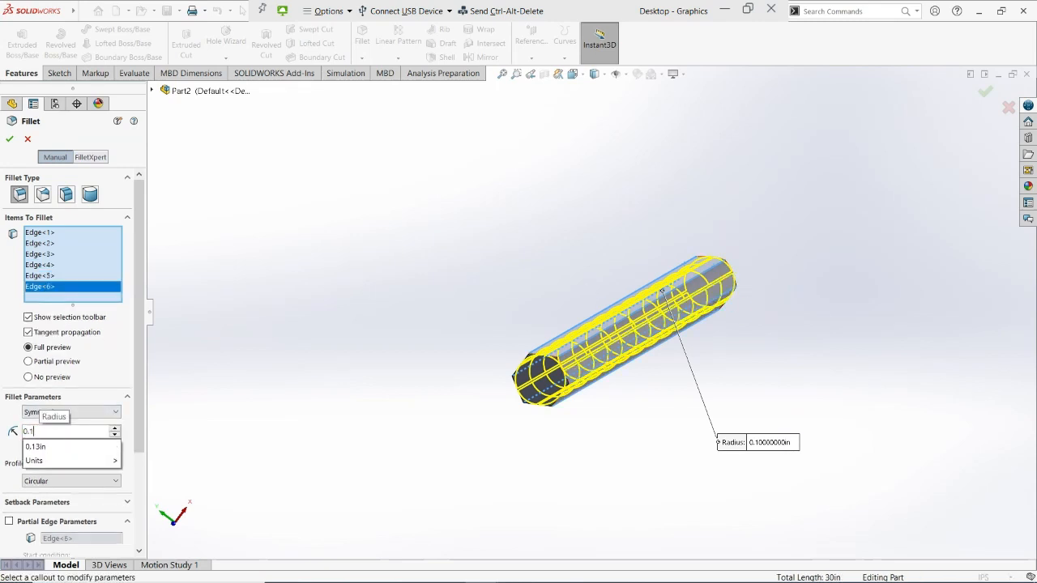
key("BackSpace")
type("0.005")
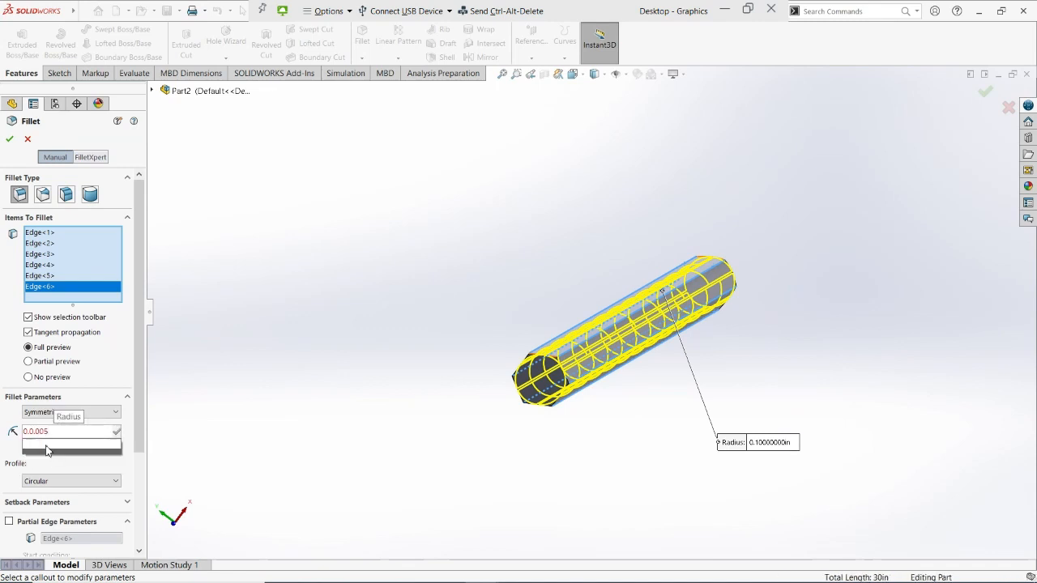
key("BackSpace")
key("BackSpace")
key("BackSpace")
key("BackSpace")
type("00")
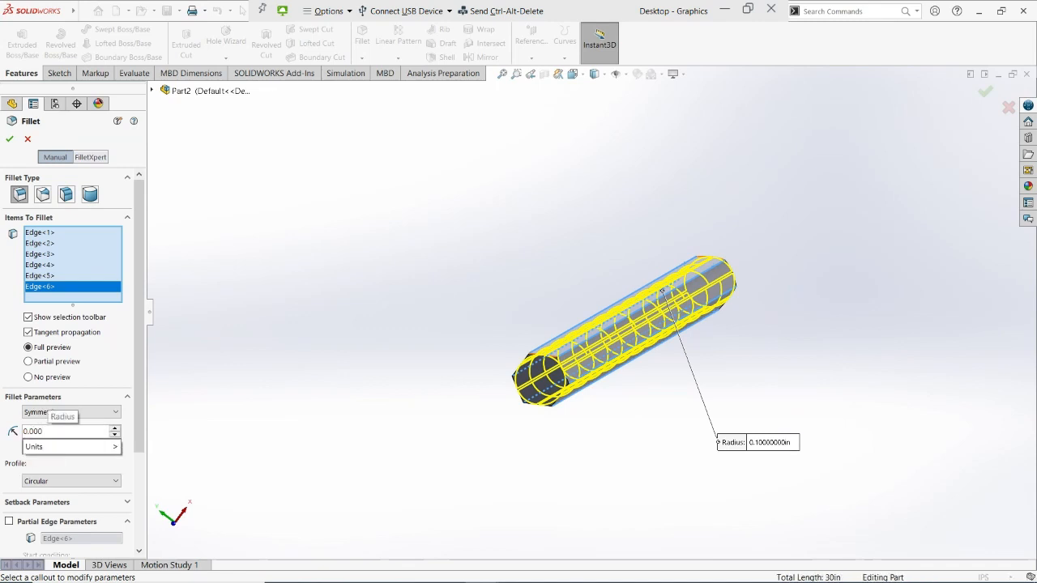
key("BackSpace")
type("5in")
key("Return")
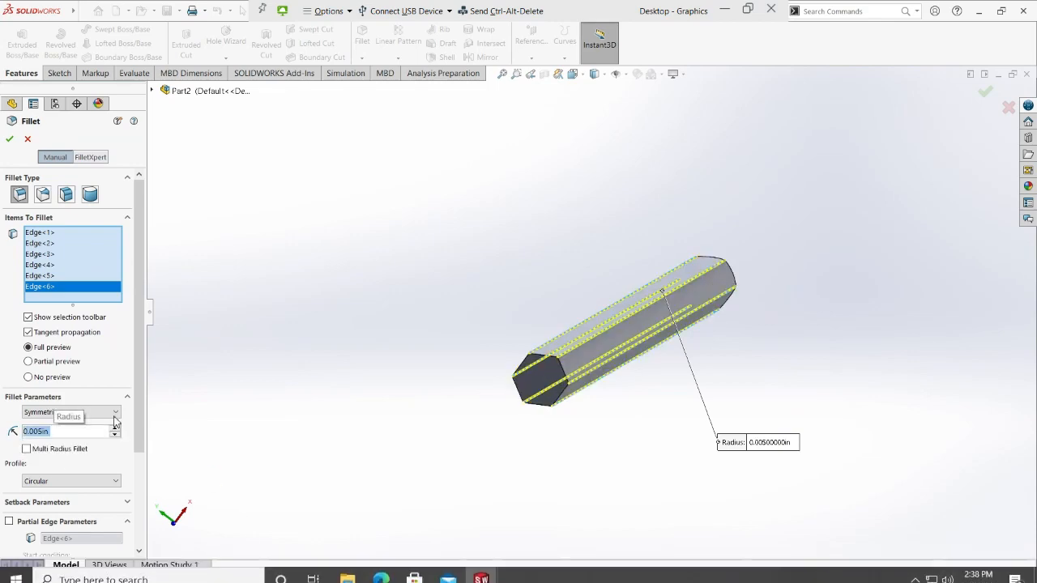
scroll(574, 340, "down", 2)
scroll(559, 381, "down", 5)
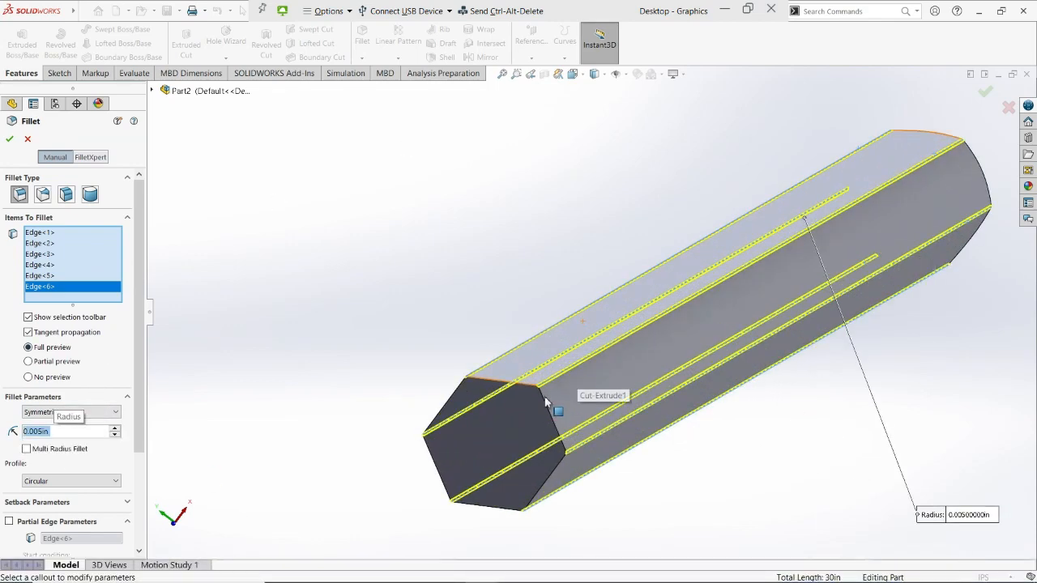
scroll(356, 335, "up", 4)
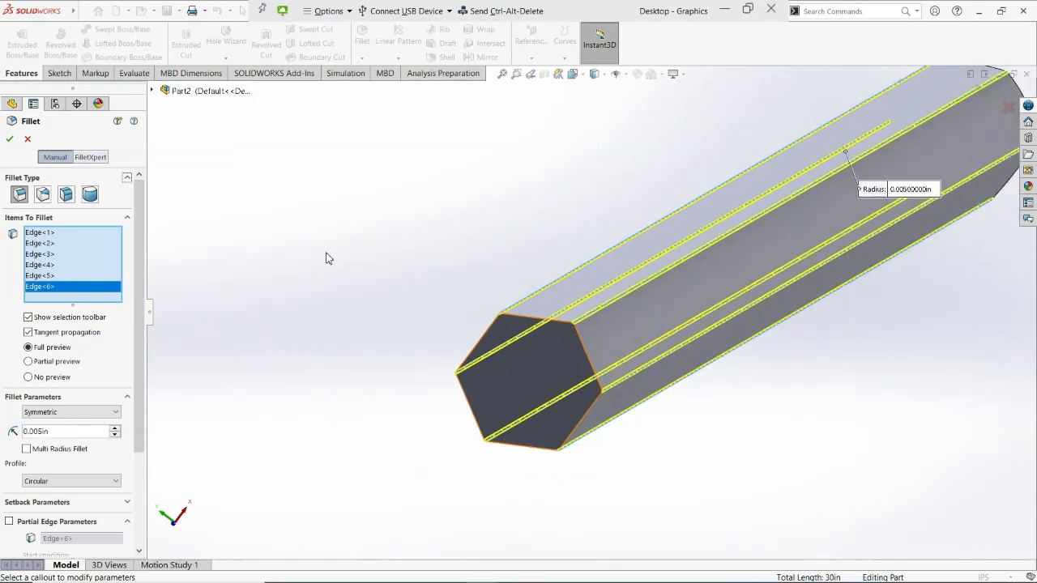
left_click(9, 141)
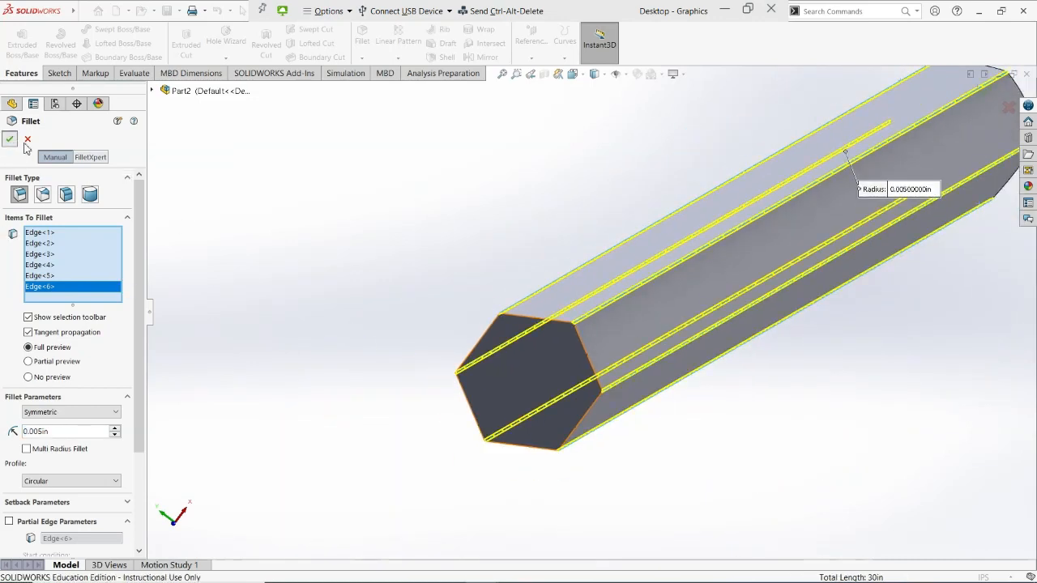
Examine the filleted hexagonal body, the extruded cut that shaped it, and the cut's hexagon-and-circle sketch
scroll(671, 312, "up", 3)
mouse_move(597, 273)
middle_mouse_down()
mouse_move(664, 255)
mouse_move(654, 263)
middle_mouse_up()
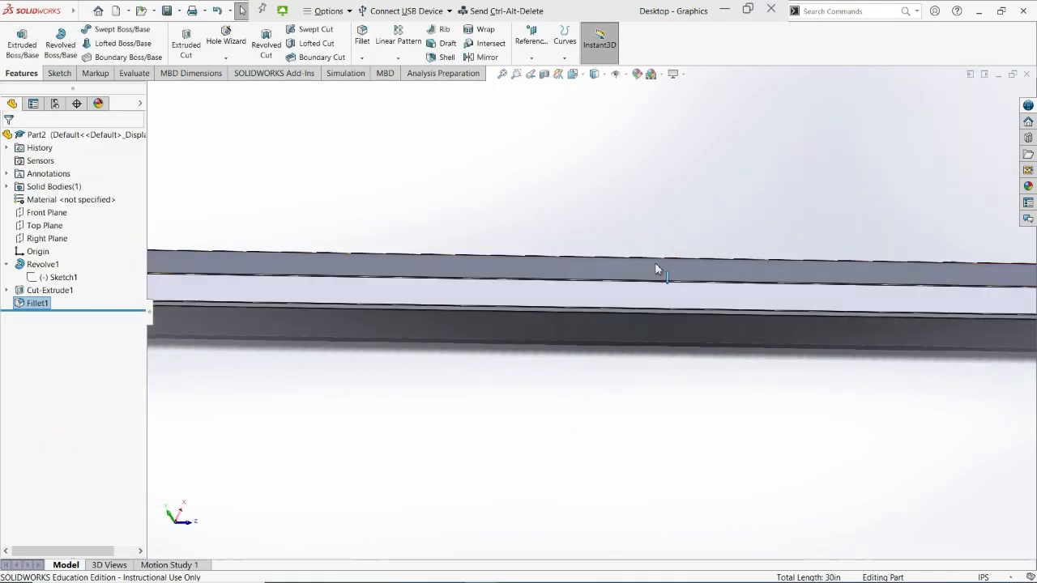
scroll(655, 264, "up", 4)
mouse_move(655, 298)
middle_mouse_down()
mouse_move(627, 284)
mouse_move(679, 307)
mouse_move(689, 364)
middle_mouse_up()
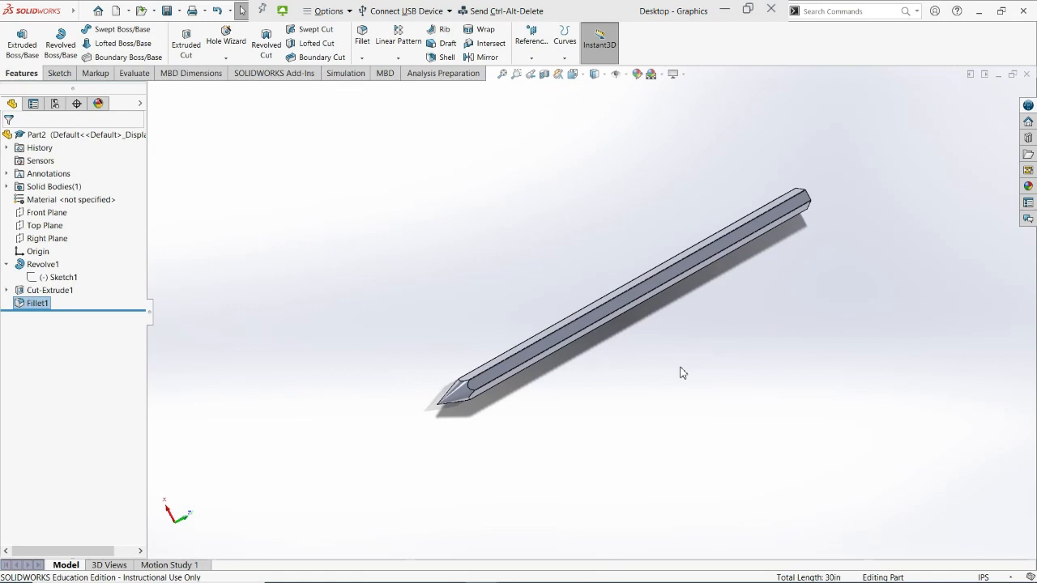
left_click(44, 291)
scroll(572, 347, "down", 3)
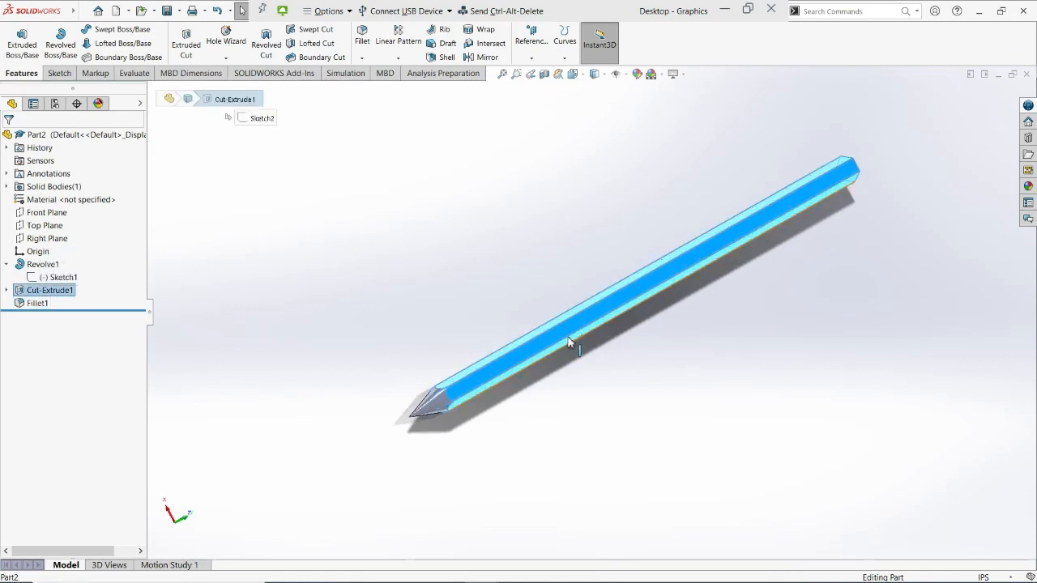
scroll(745, 311, "up", 4)
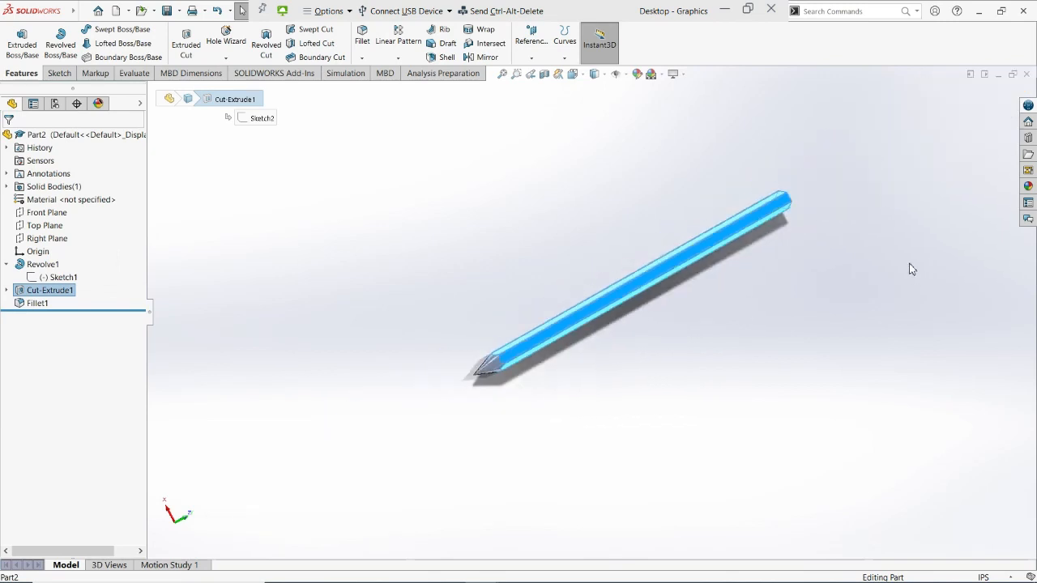
mouse_move(910, 267)
middle_mouse_down()
mouse_move(815, 254)
mouse_move(707, 277)
mouse_move(637, 326)
mouse_move(573, 293)
middle_mouse_up()
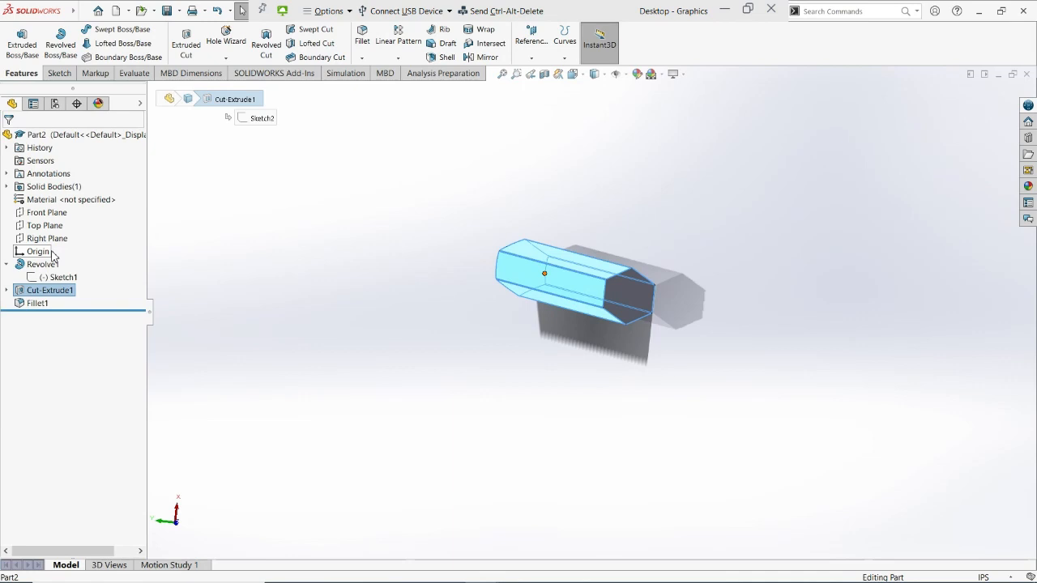
left_click(7, 291)
left_click(42, 304)
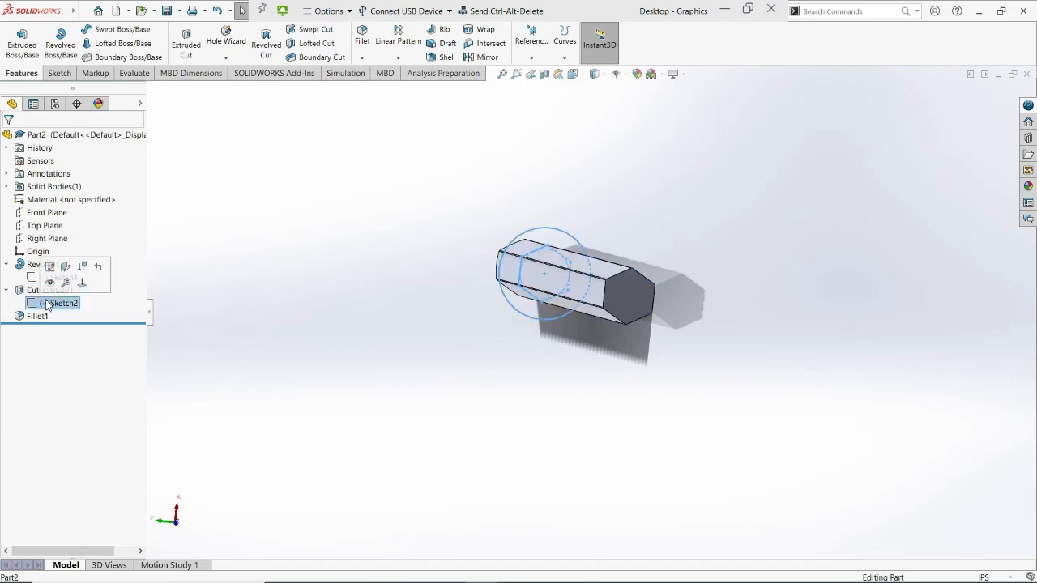
scroll(522, 288, "down", 3)
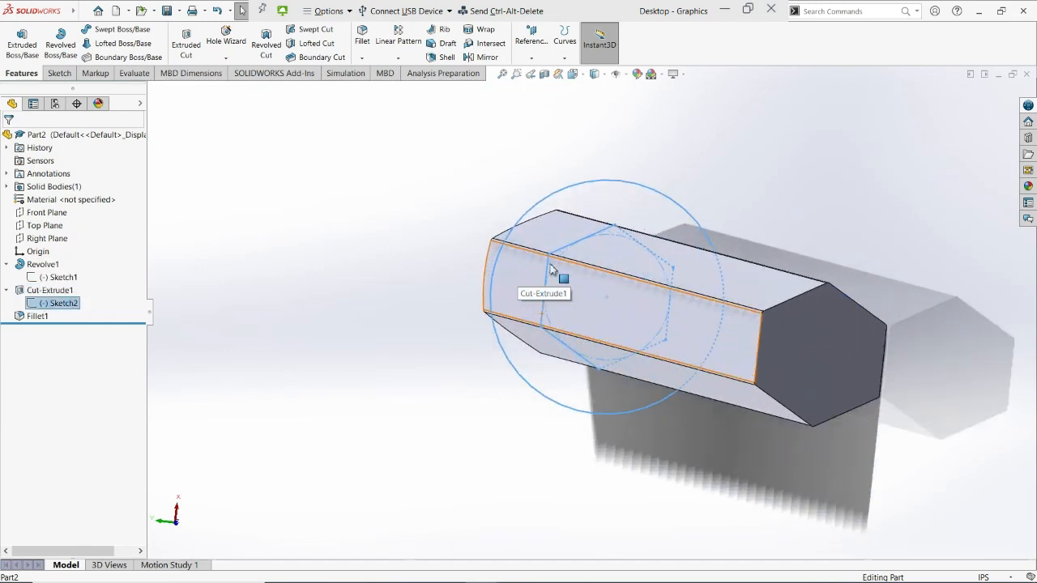
left_click(566, 174)
left_click(32, 305)
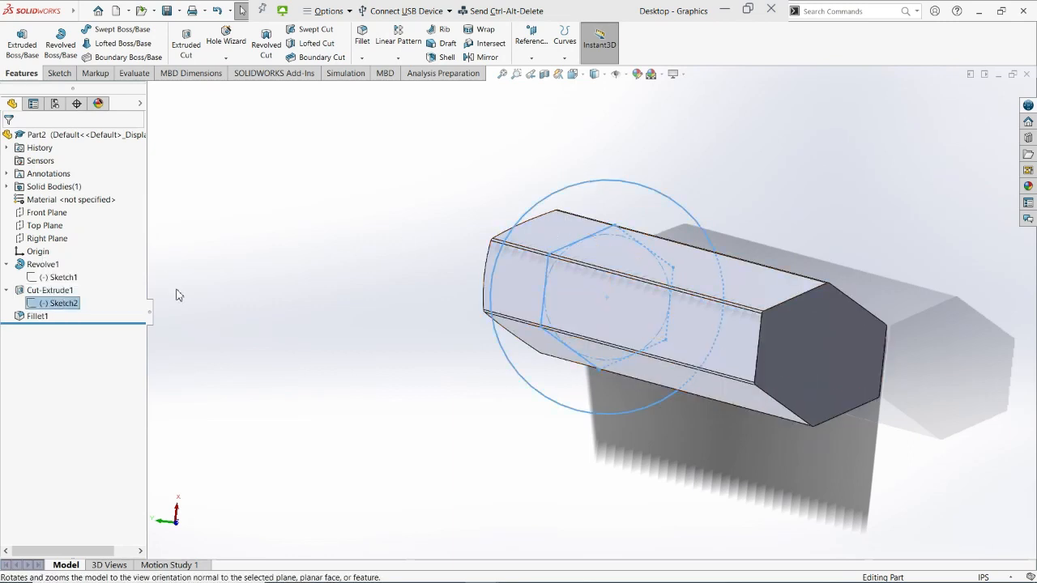
left_click(34, 293)
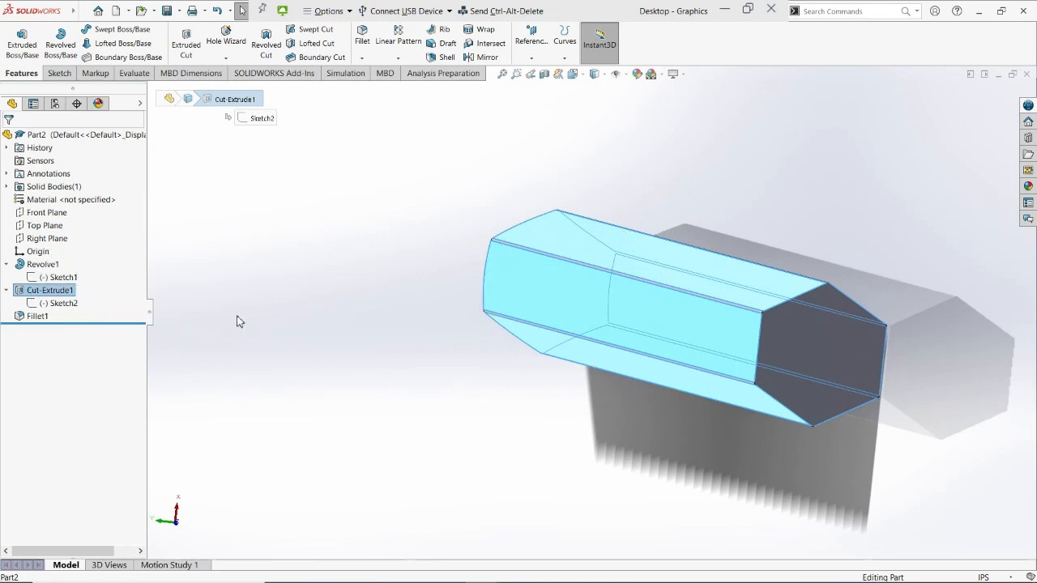
Examine the cut's hexagon-and-circle sketch on the model and the finished pencil body from tip to end
left_click(61, 305)
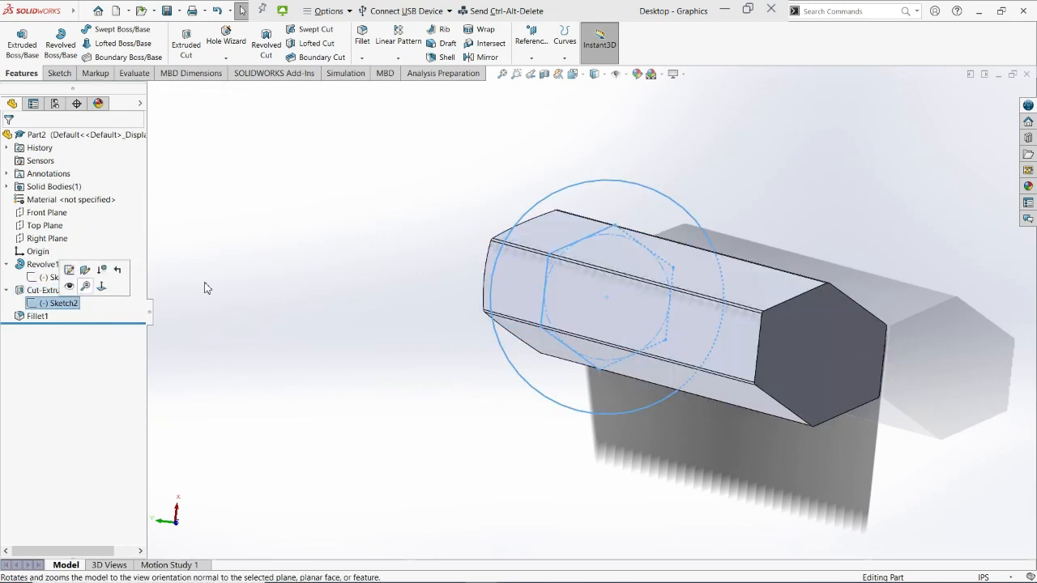
left_click(565, 204)
left_click(62, 304)
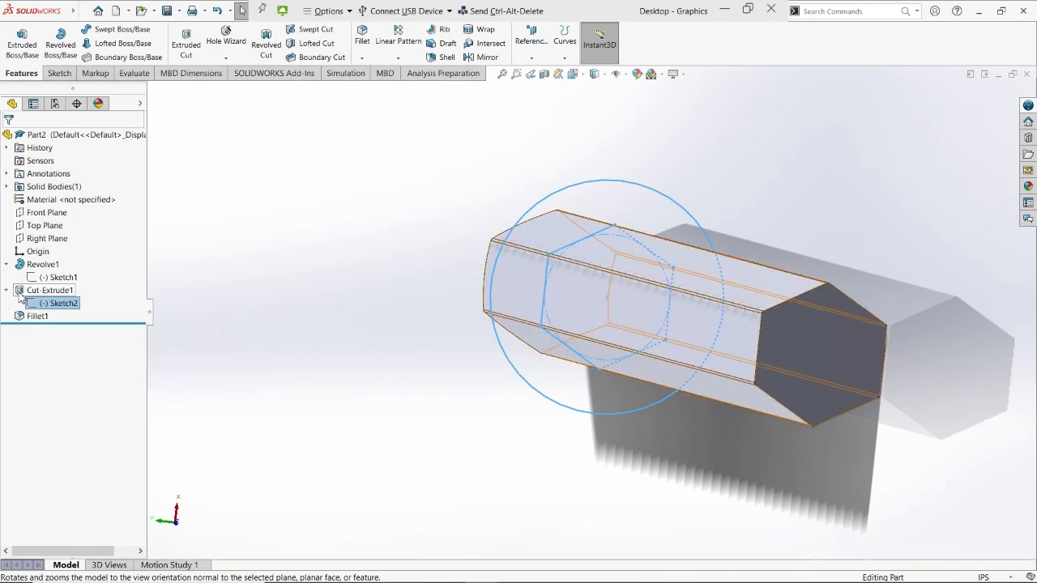
left_click(50, 292)
key("z")
key("z")
scroll(643, 379, "down", 10)
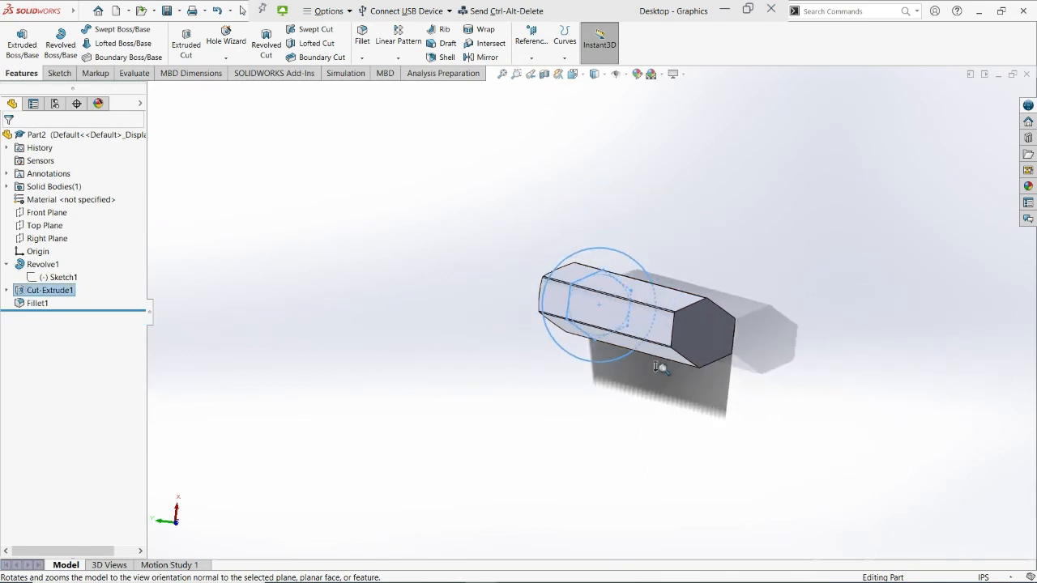
scroll(710, 330, "up", 5)
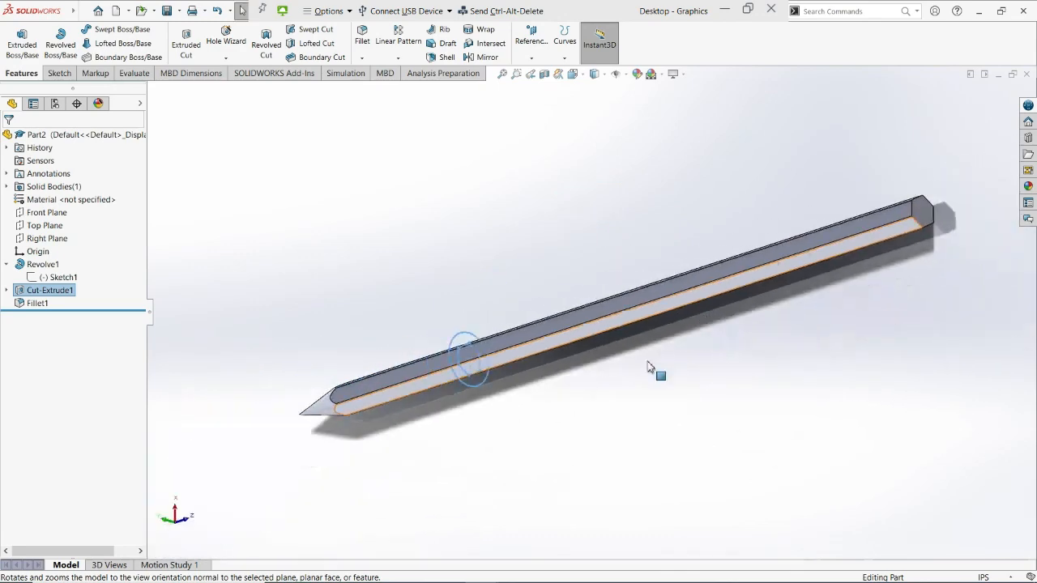
middle_click_drag(650, 363, 720, 301)
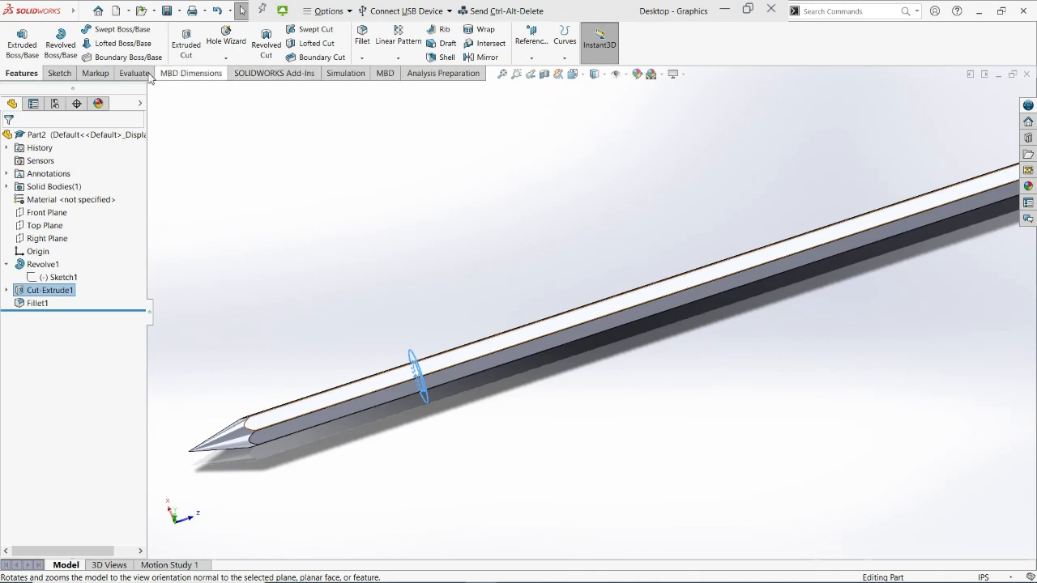
scroll(701, 382, "up", 5)
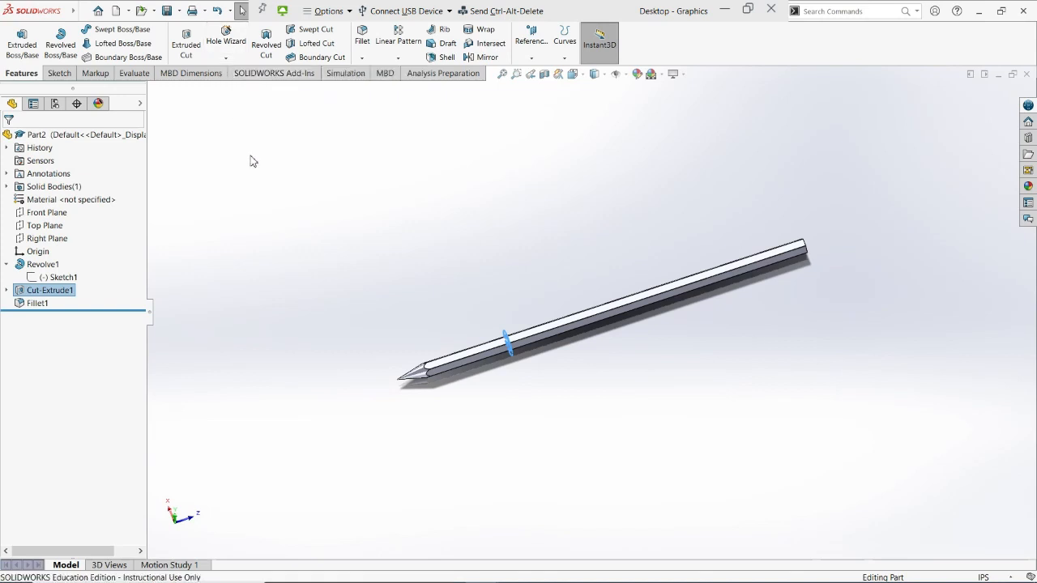
Create a new part document
left_click(84, 11)
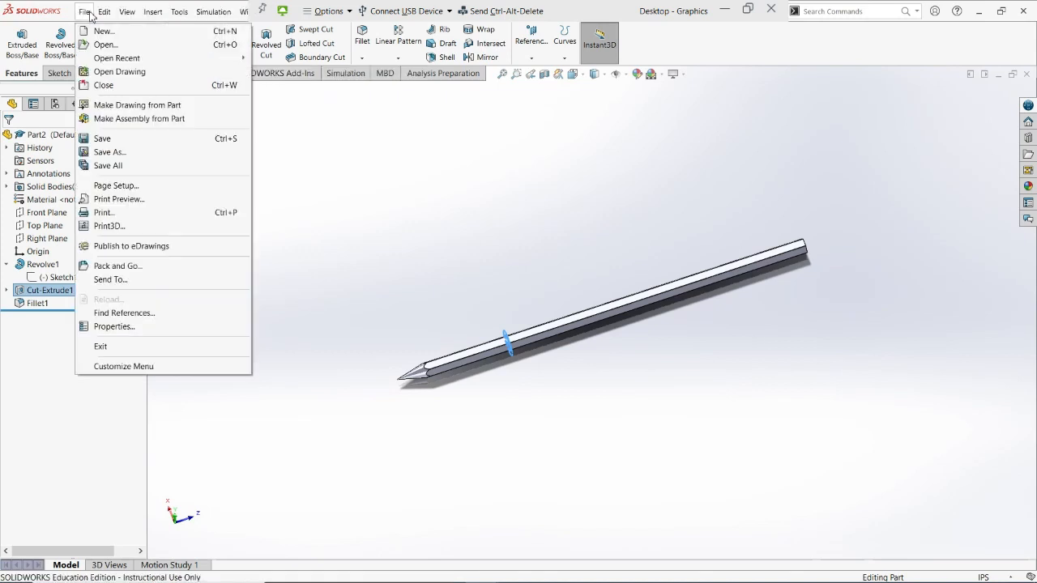
left_click(97, 32)
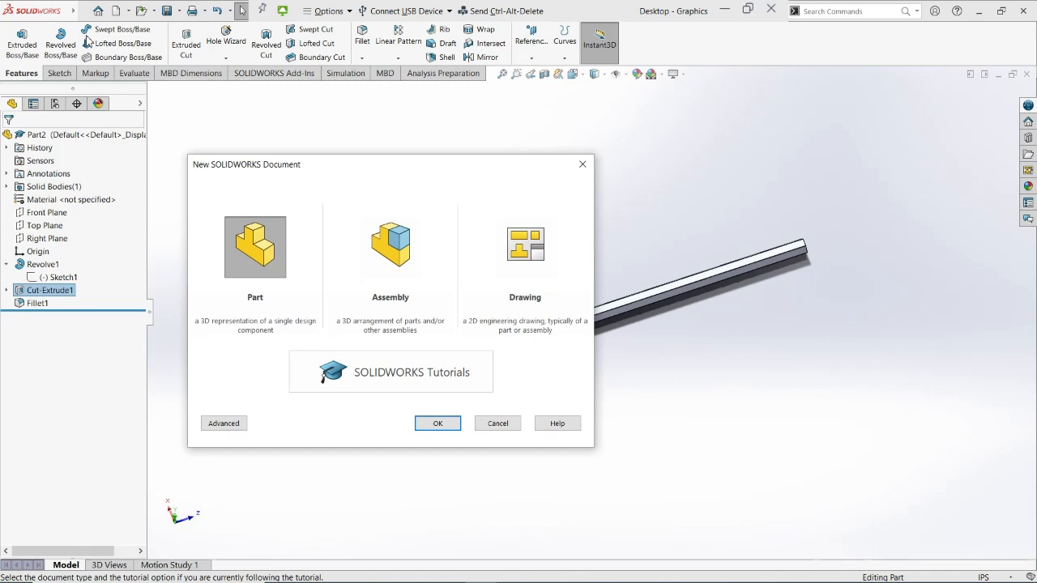
key("Return")
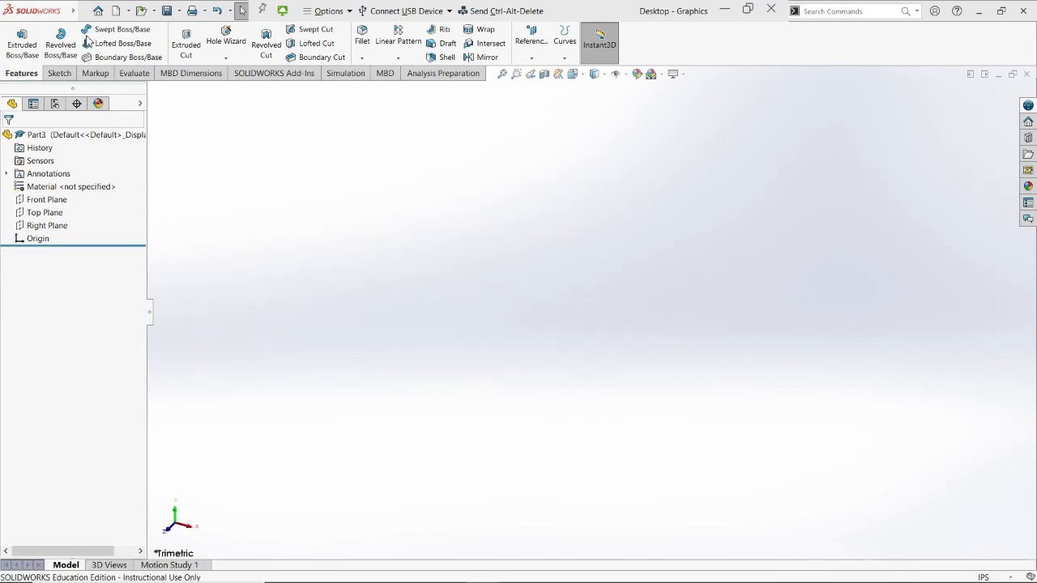
Start a new sketch on the Top Plane of the empty part
left_click(67, 74)
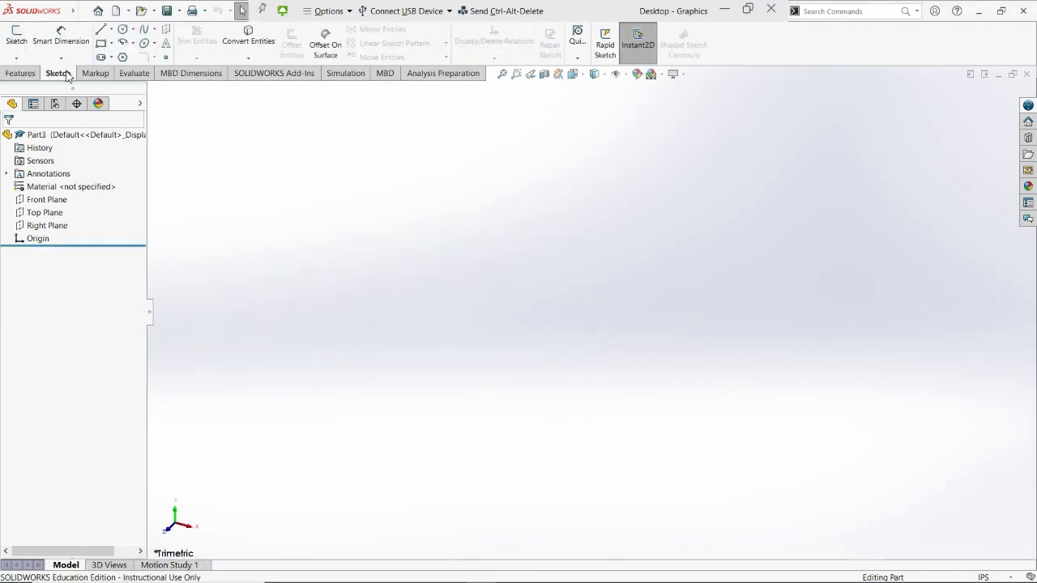
left_click(25, 76)
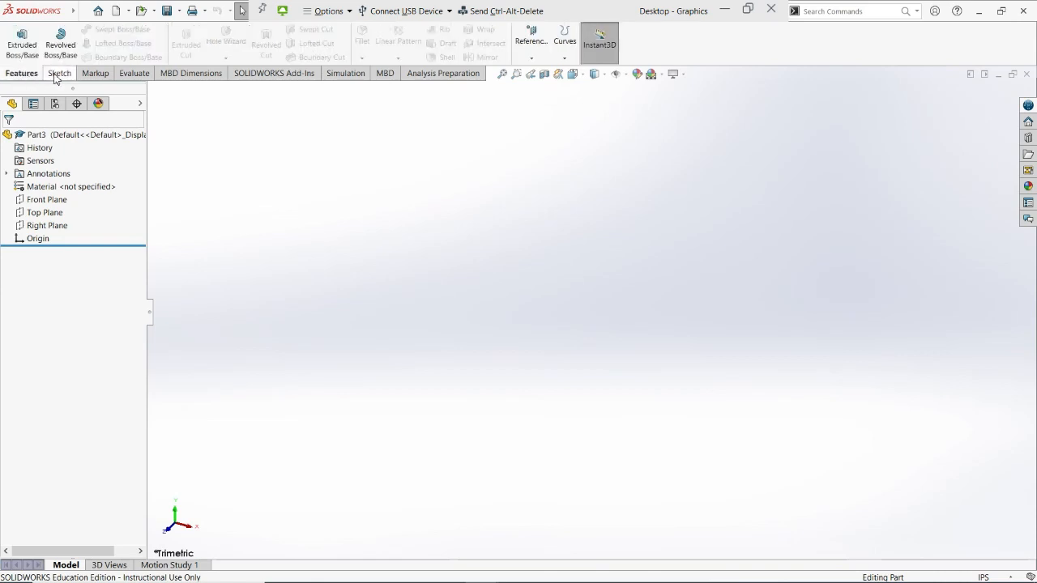
left_click(54, 75)
left_click(9, 38)
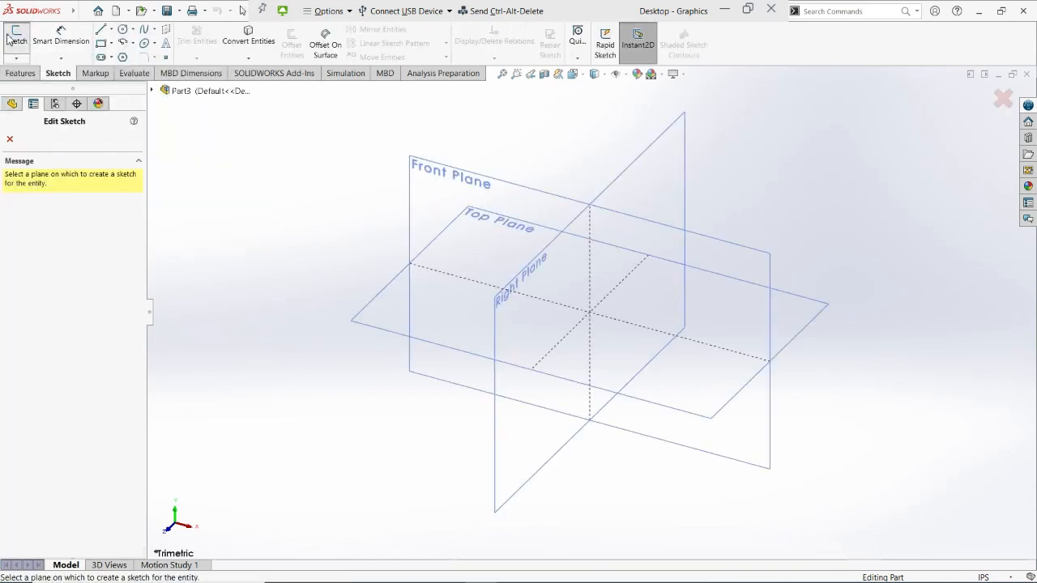
left_click(397, 301)
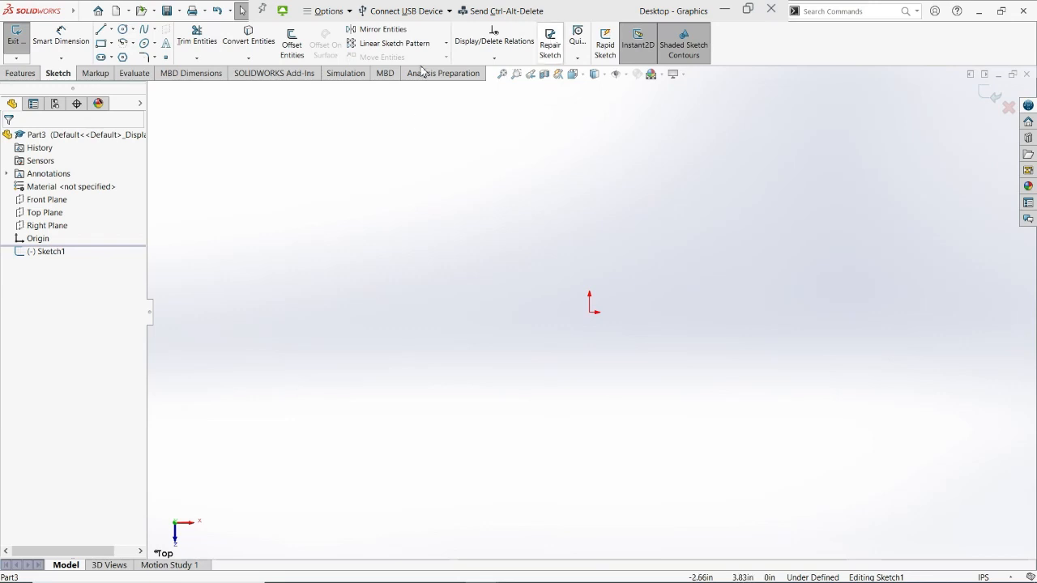
Sketch a six-sided polygon centred on the origin, with an inscribed circle about 5.84 in in diameter
left_click(123, 57)
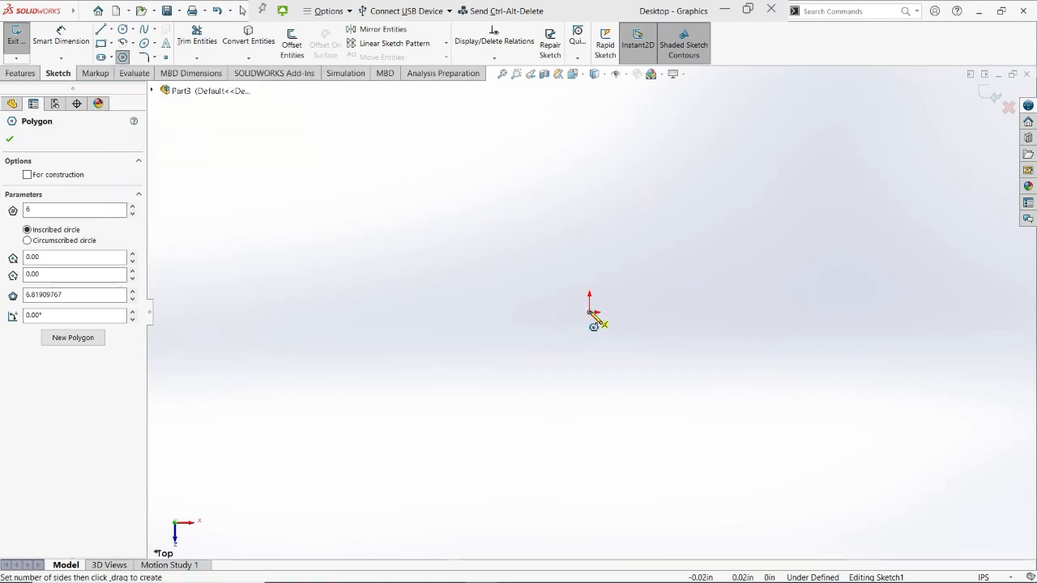
mouse_move(593, 314)
left_mouse_down()
mouse_move(699, 151)
mouse_move(692, 147)
left_mouse_up()
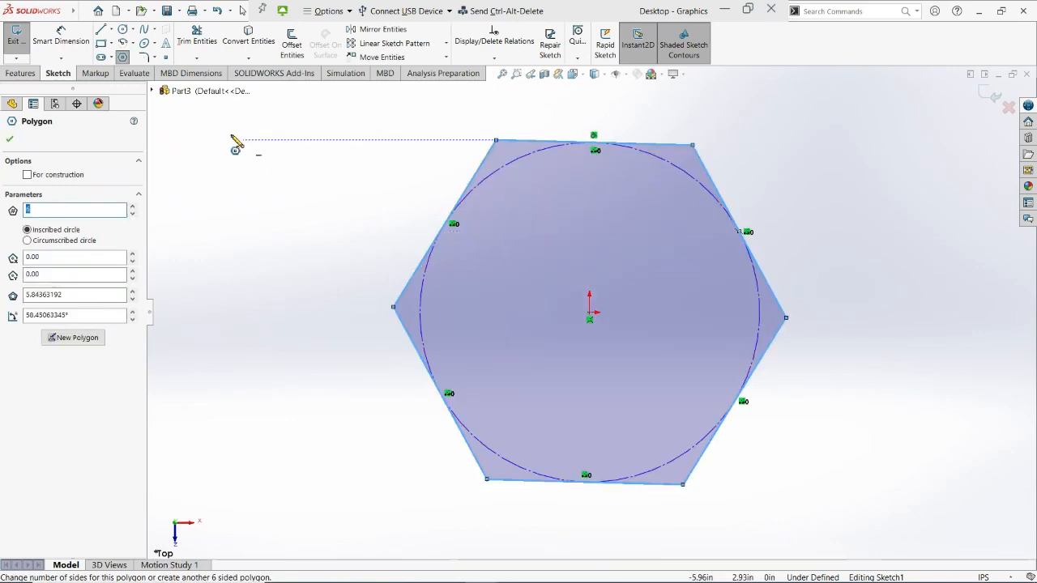
key("Escape")
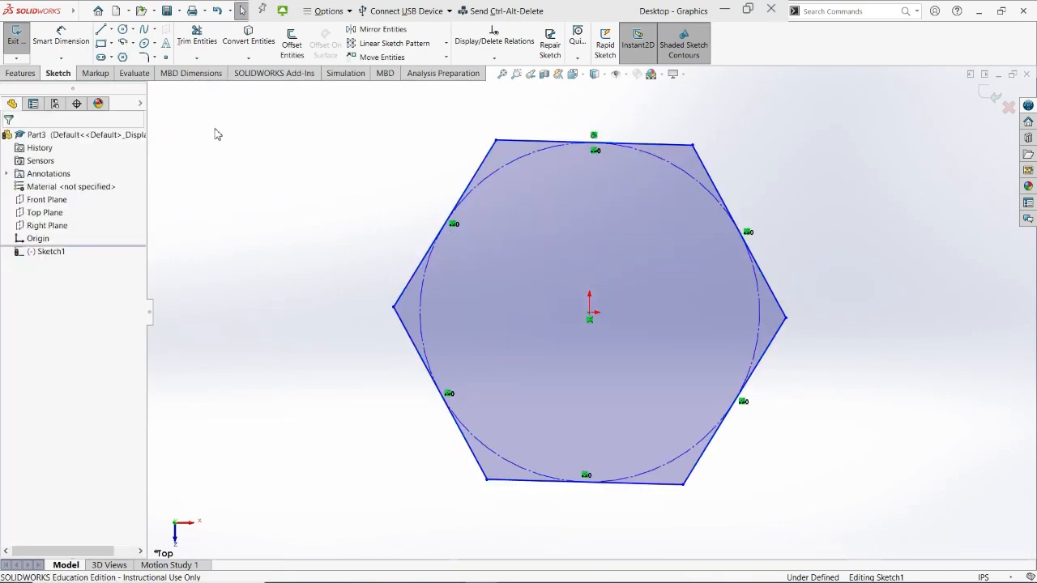
Add a Horizontal relation to the hexagon's upper edge
left_click(61, 44)
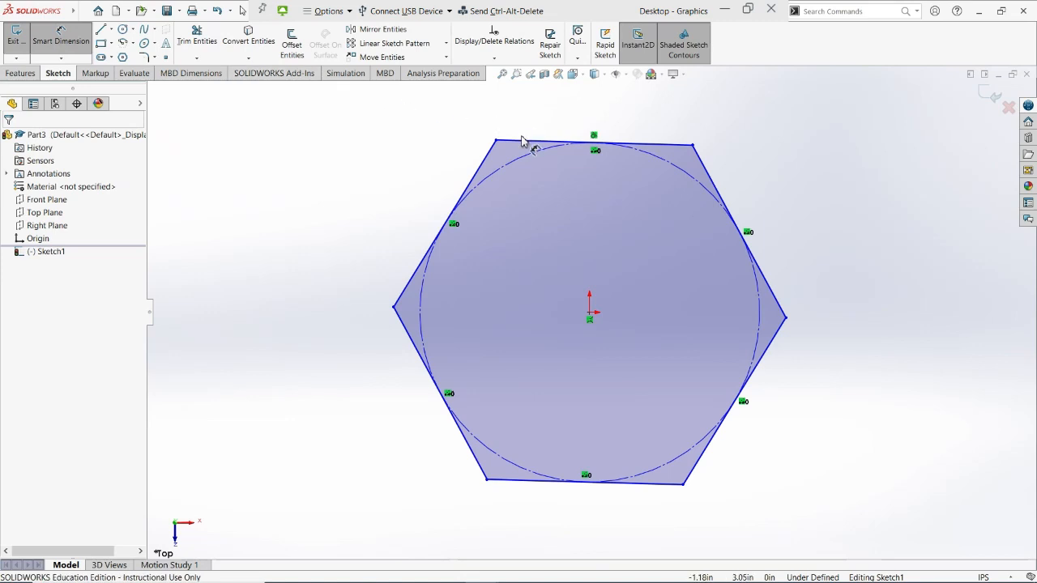
key("Escape")
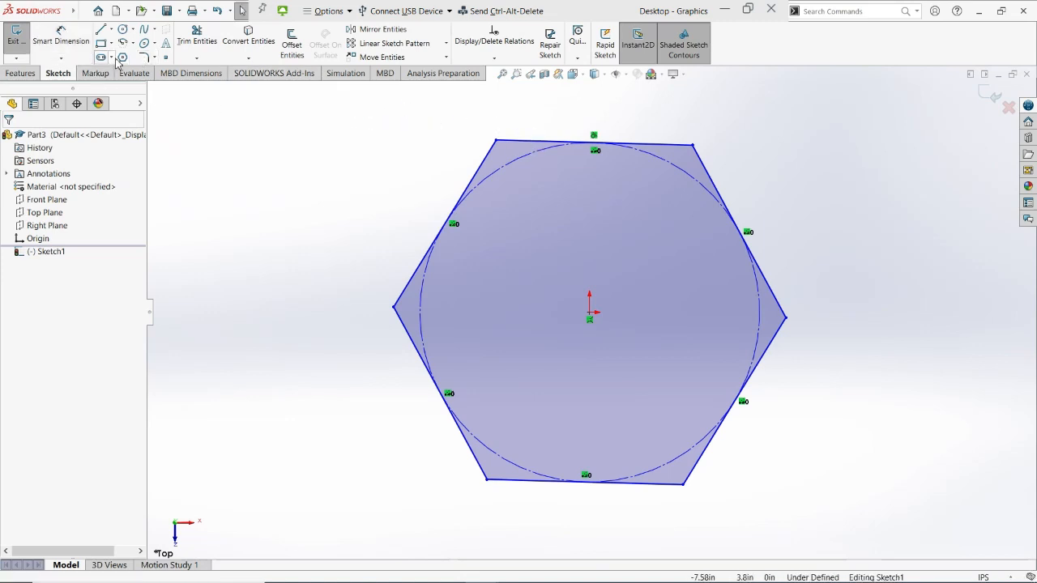
left_click(525, 140)
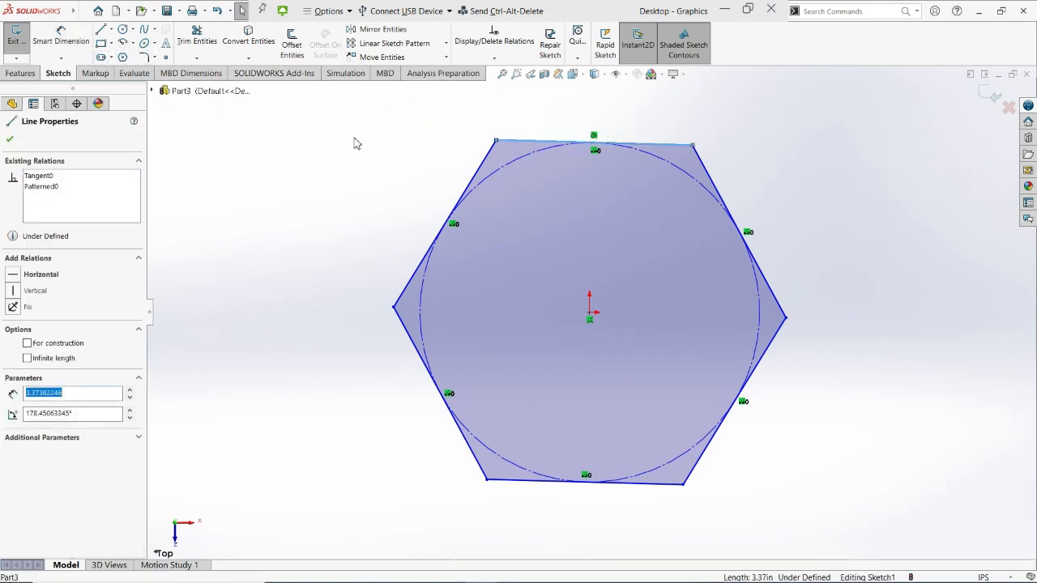
left_click(27, 275)
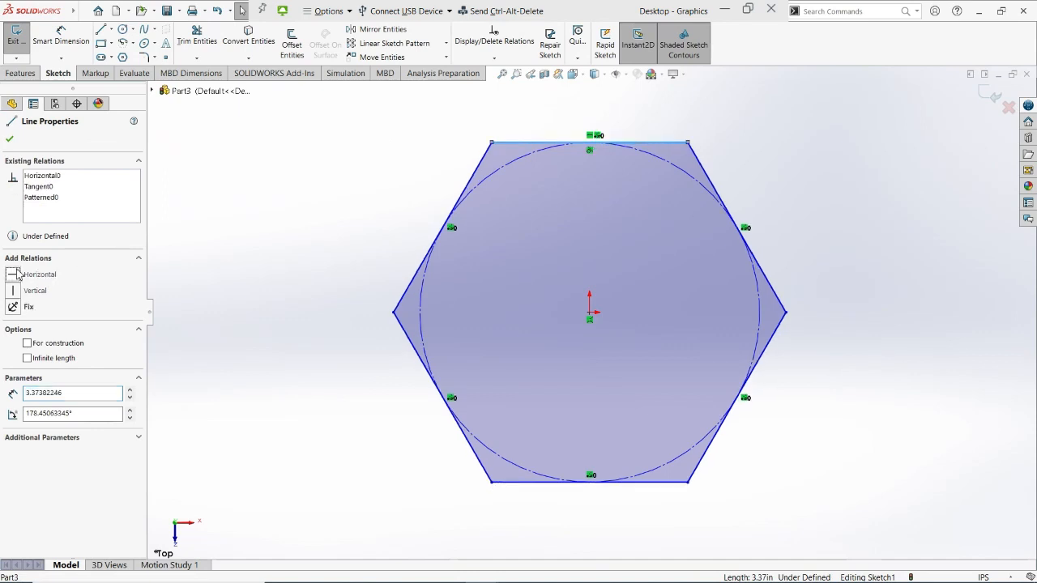
key("Escape")
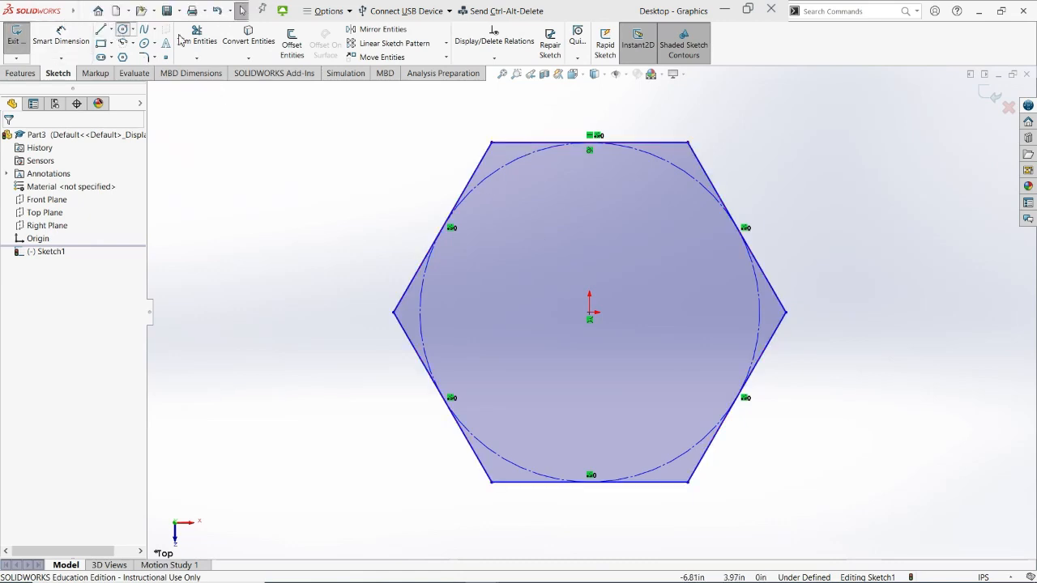
left_click(122, 30)
left_click(547, 189)
left_click(576, 217)
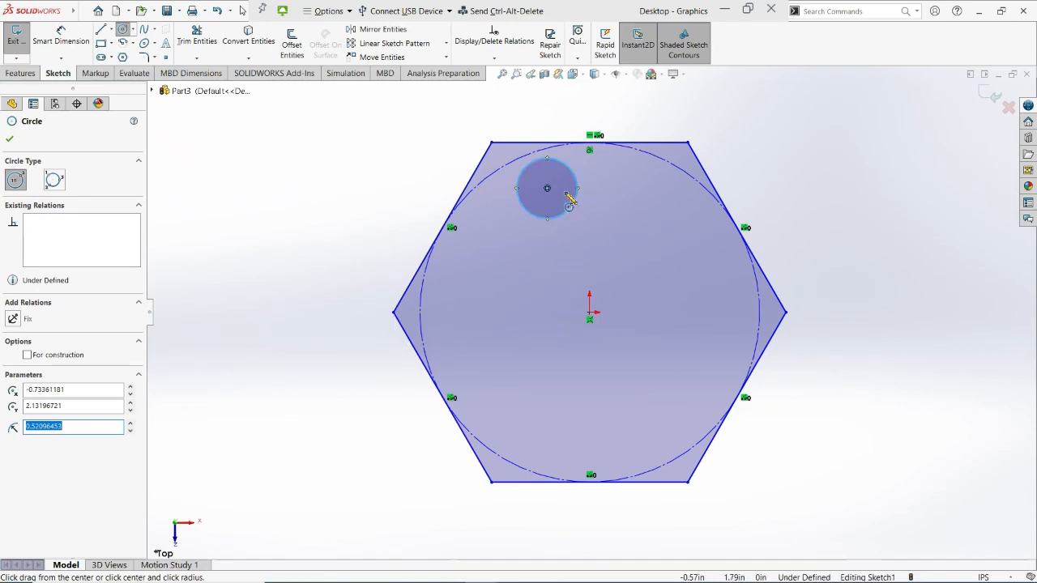
key("Escape")
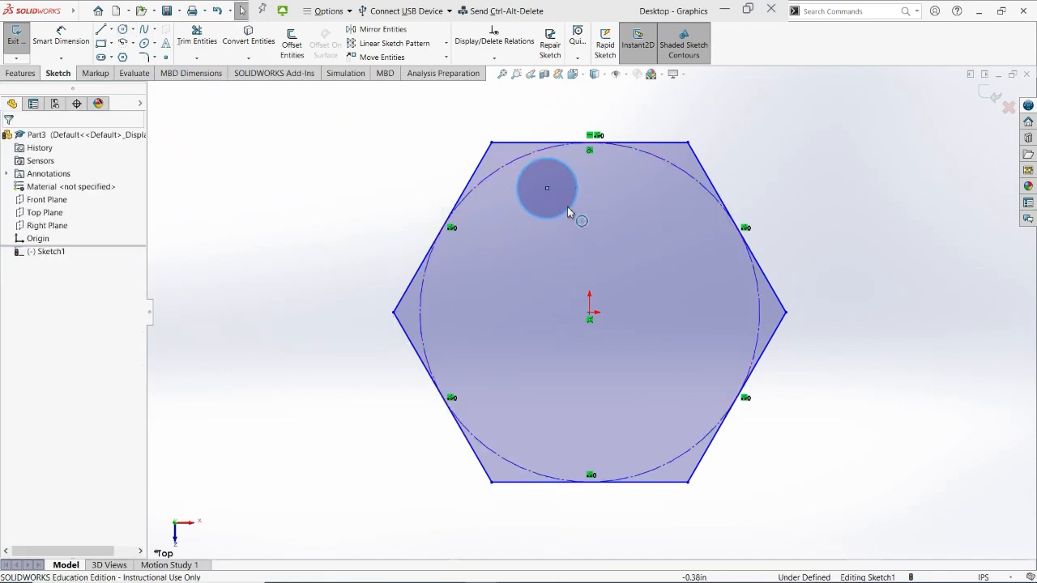
key("Delete")
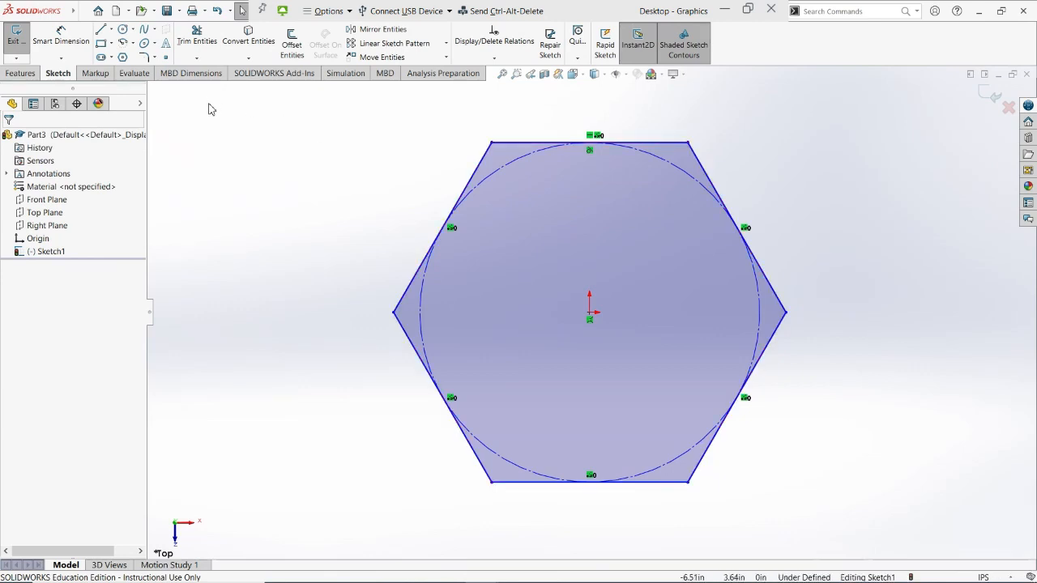
Dimension the hexagon's inscribed construction circle with a diameter of 5/16 in
left_click(61, 36)
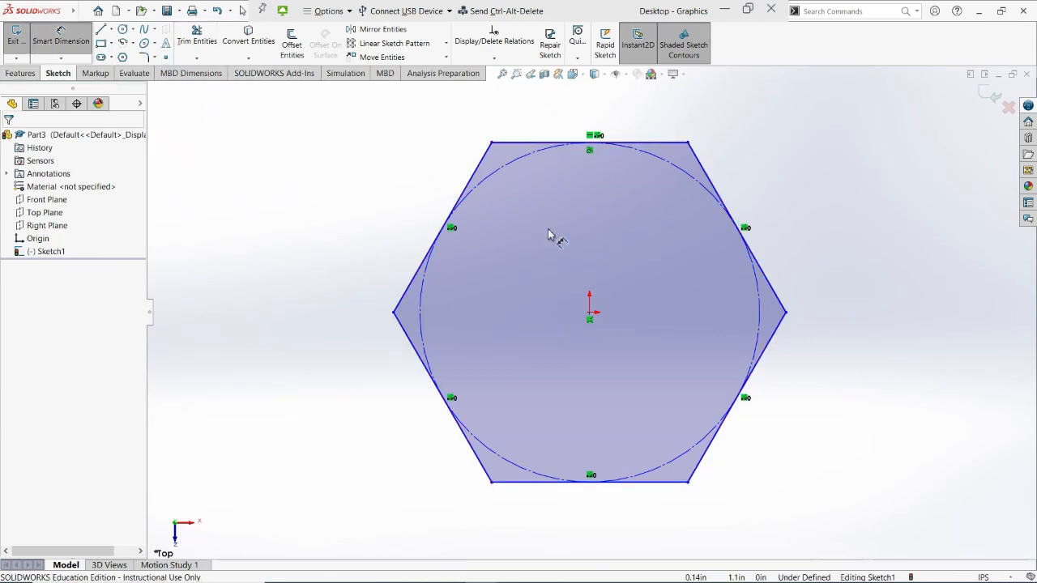
left_click(508, 168)
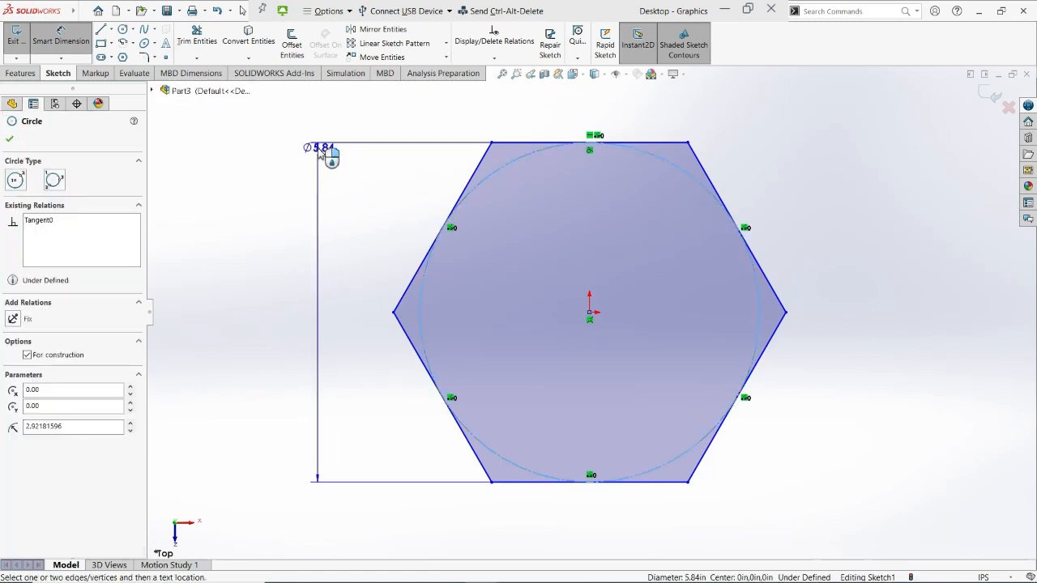
left_click(333, 122)
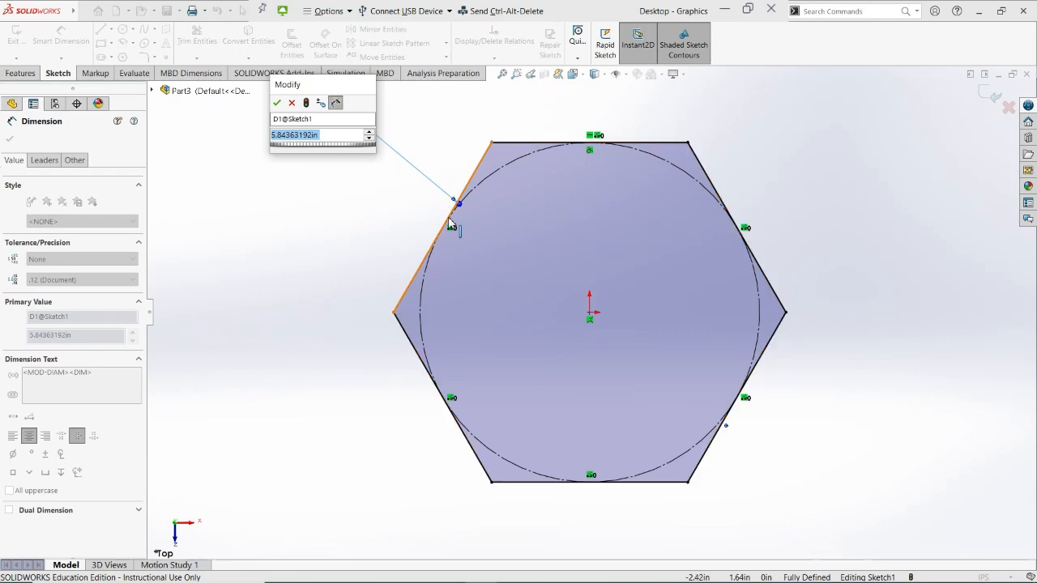
type("25")
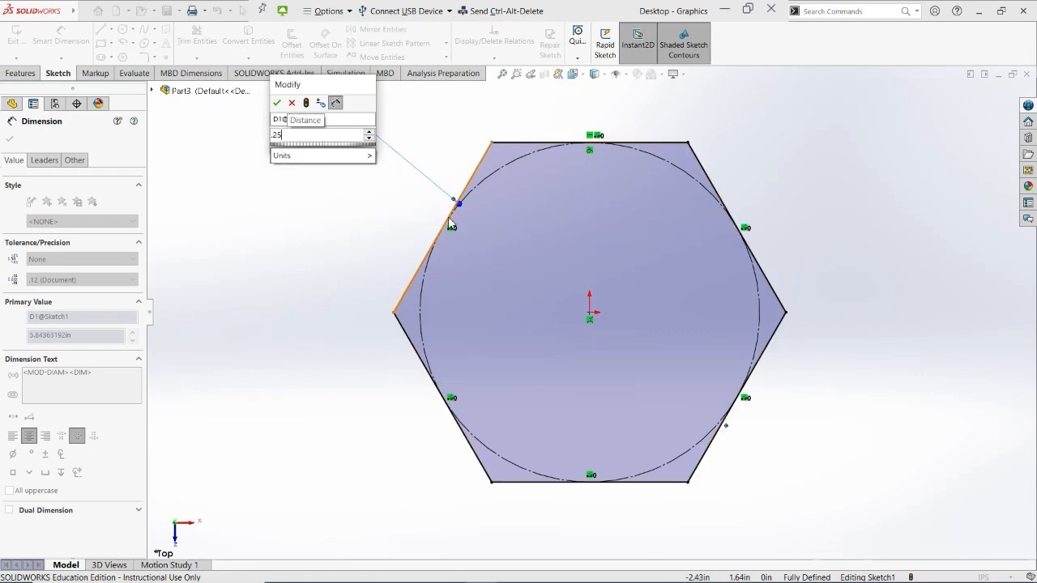
key("BackSpace")
key("BackSpace")
type(".")
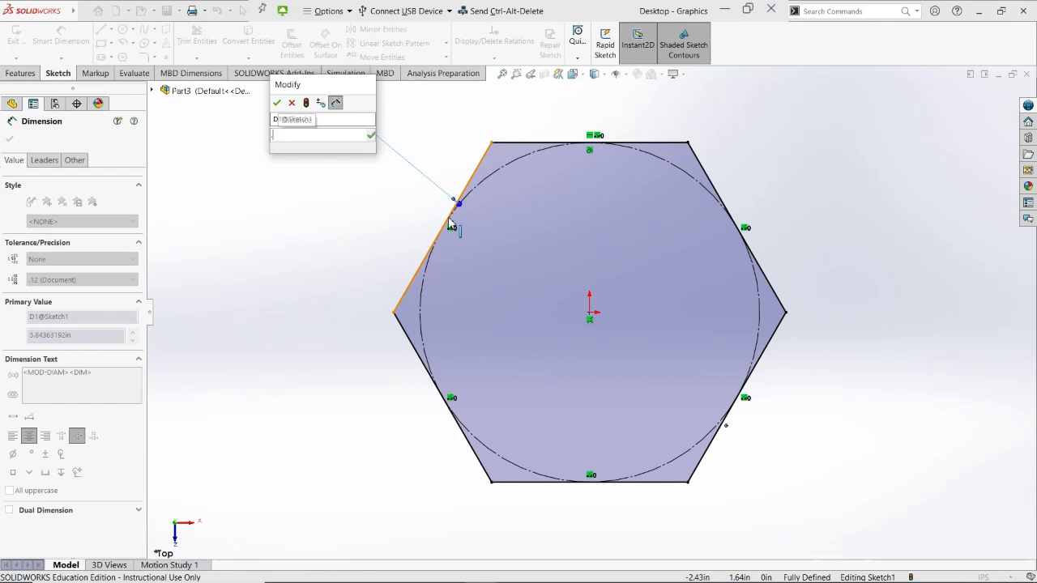
key("BackSpace")
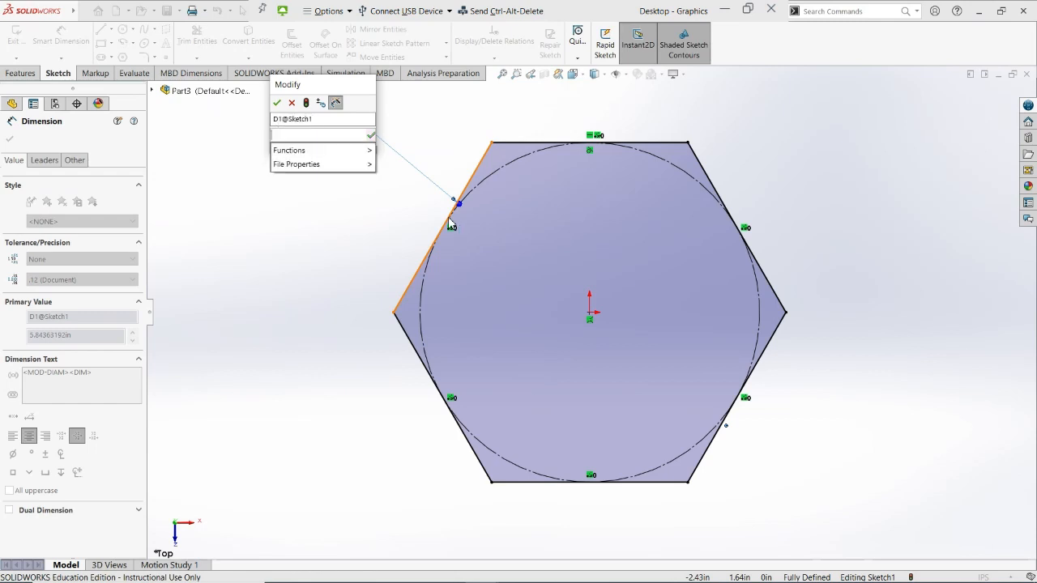
type("5/")
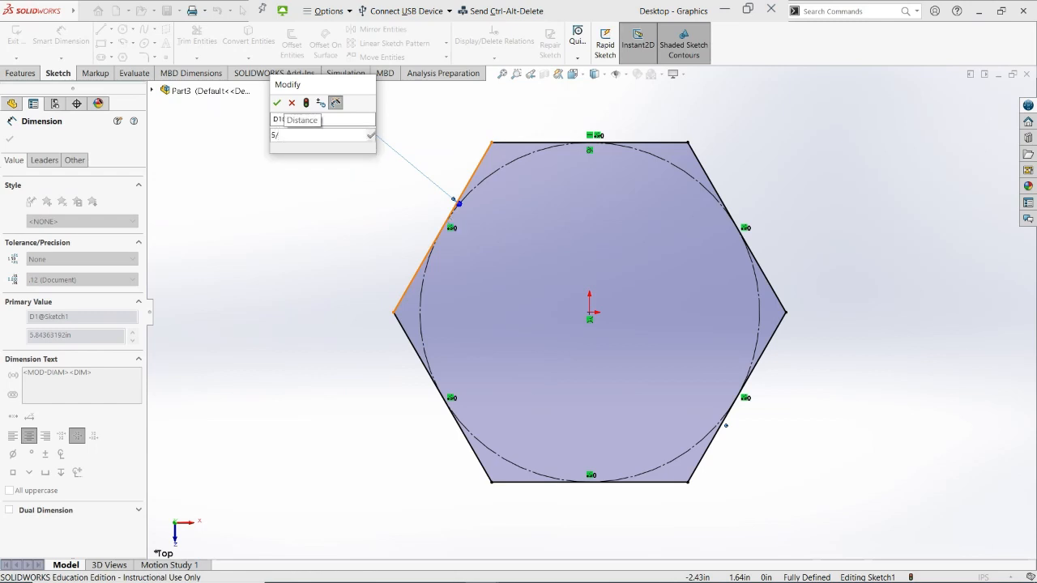
type("16")
key("Return")
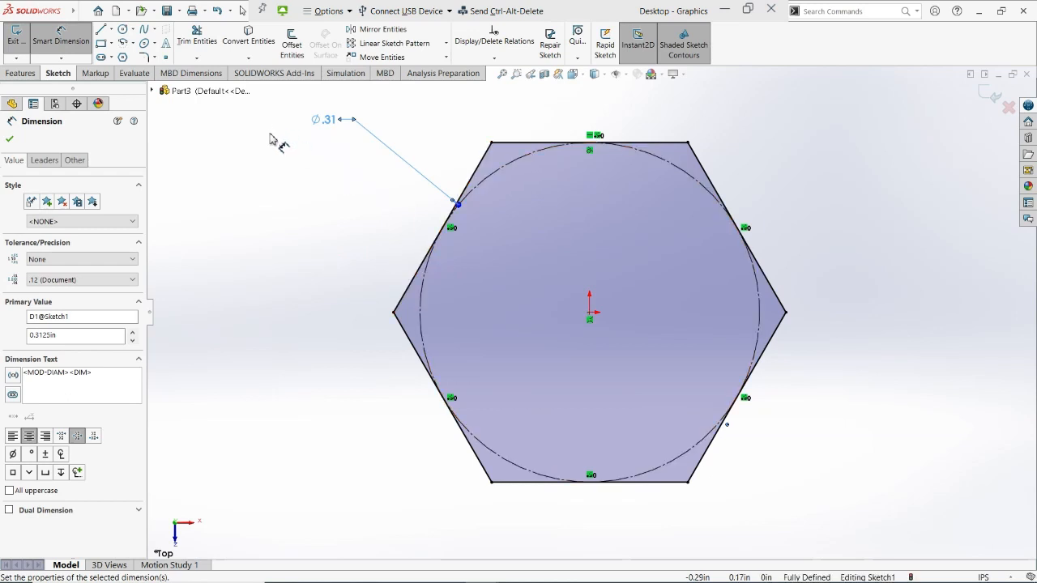
key("Escape")
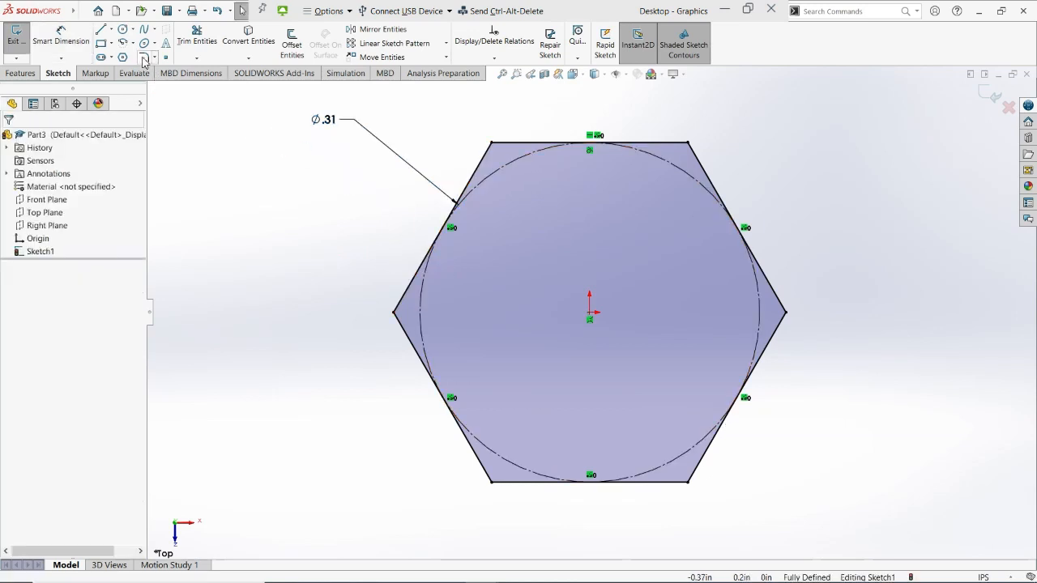
Start a sketch fillet with a 0.005 in radius and select the hexagon's corners for rounding
left_click(143, 58)
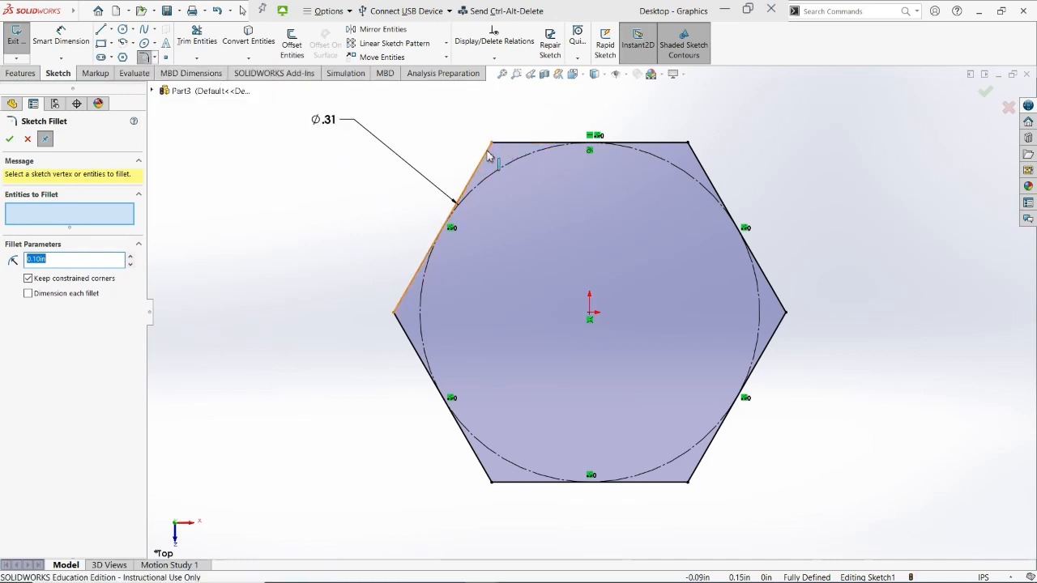
key("BackSpace")
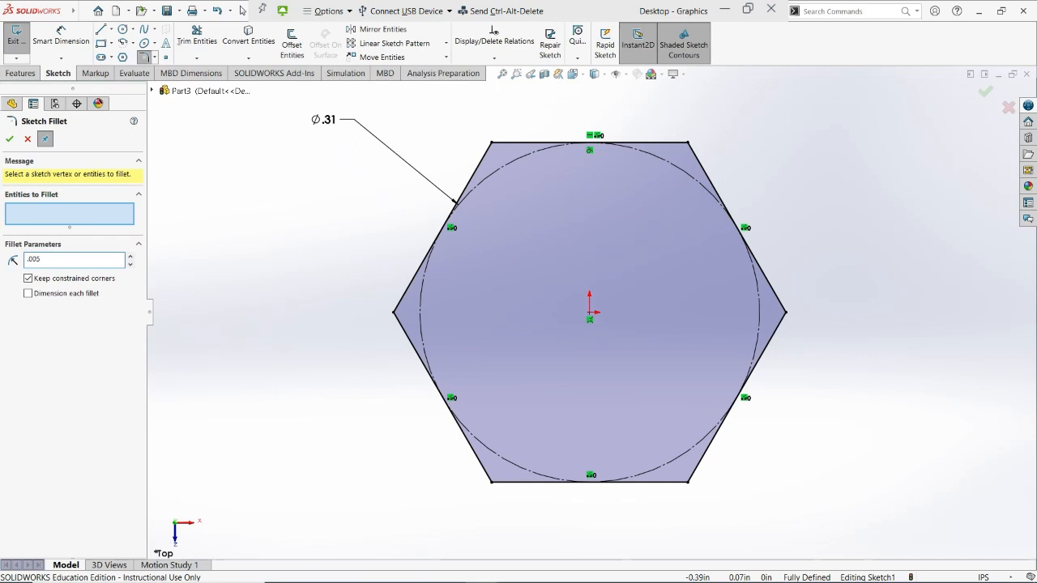
left_click(510, 143)
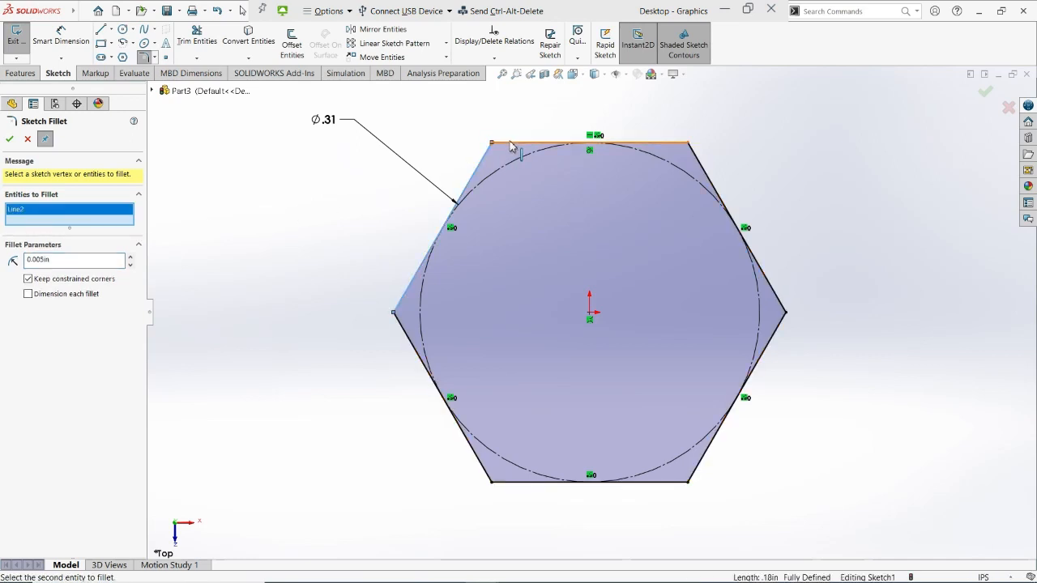
left_click(694, 153)
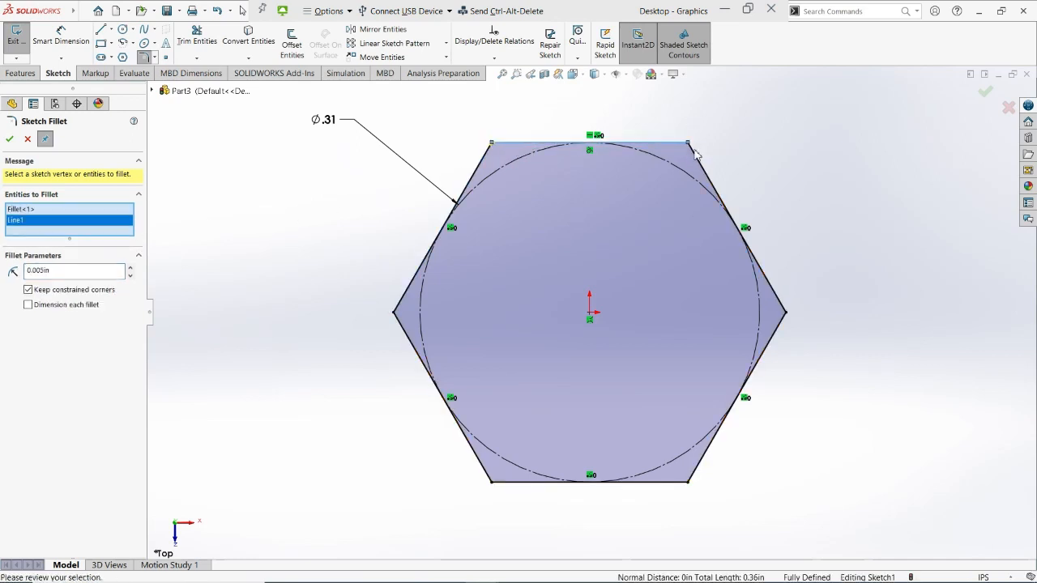
left_click(782, 314)
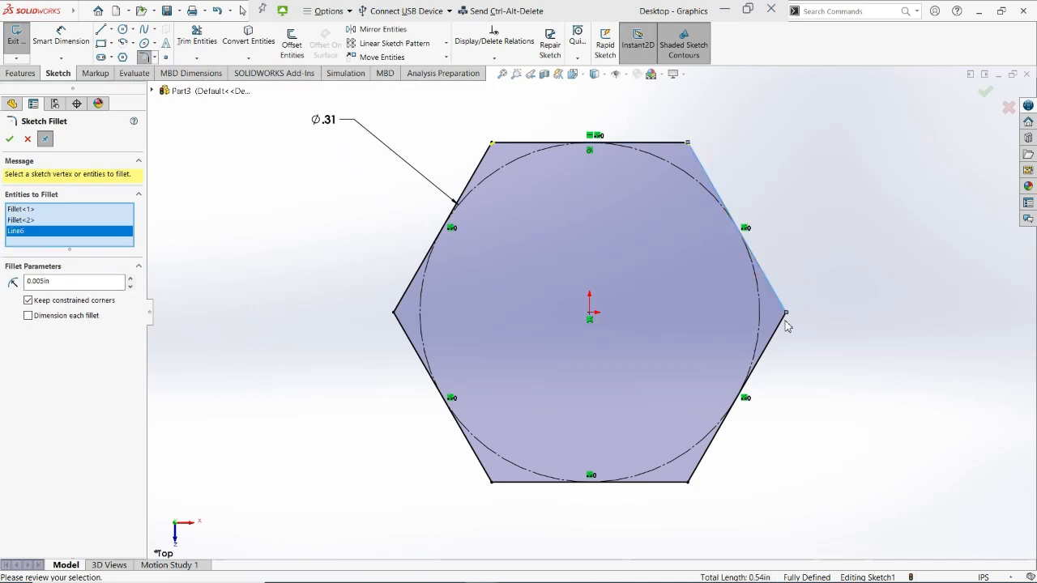
left_click(696, 478)
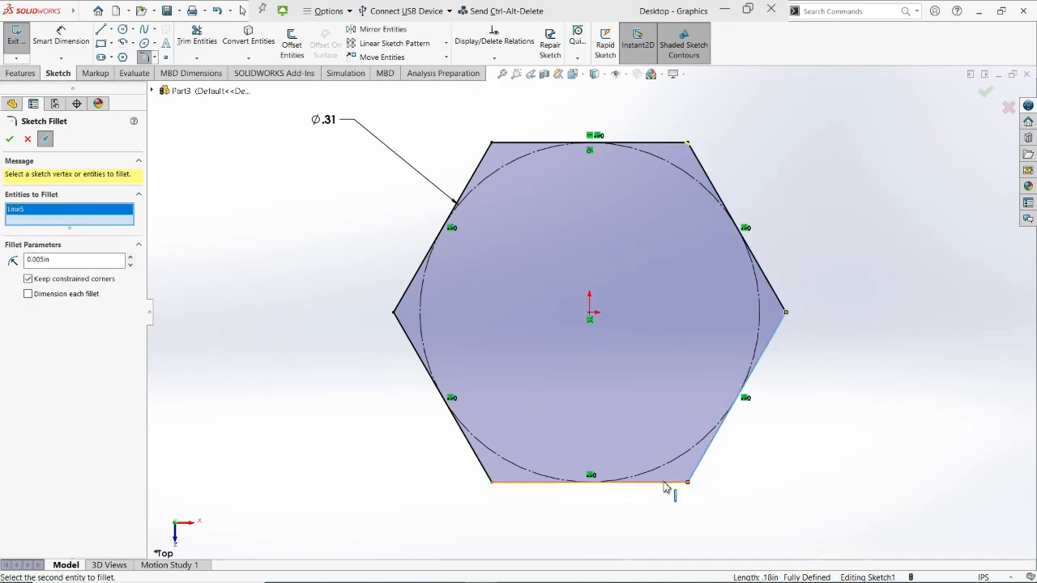
left_click(664, 483)
left_click(491, 484)
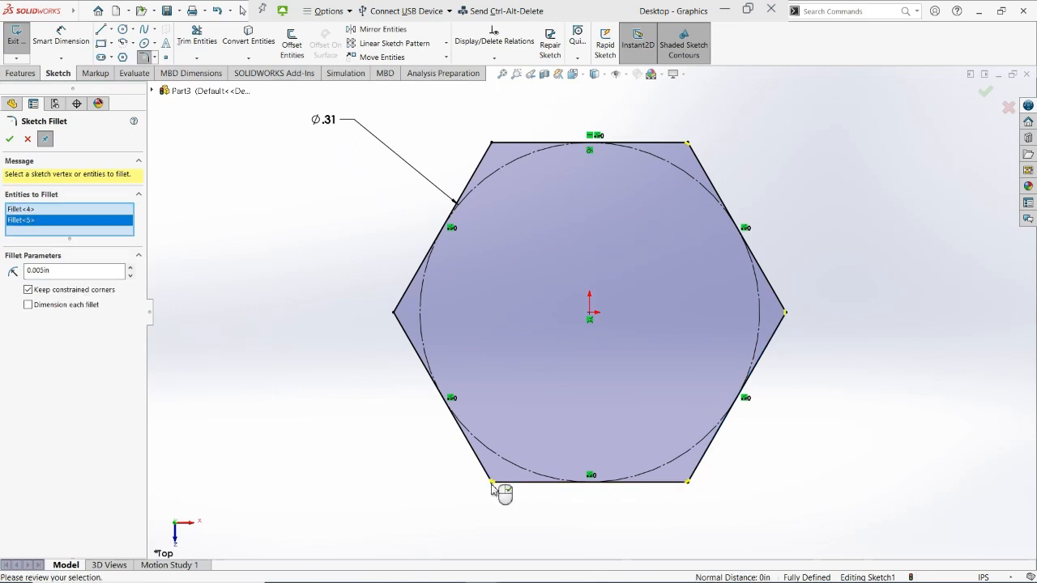
left_click(397, 319)
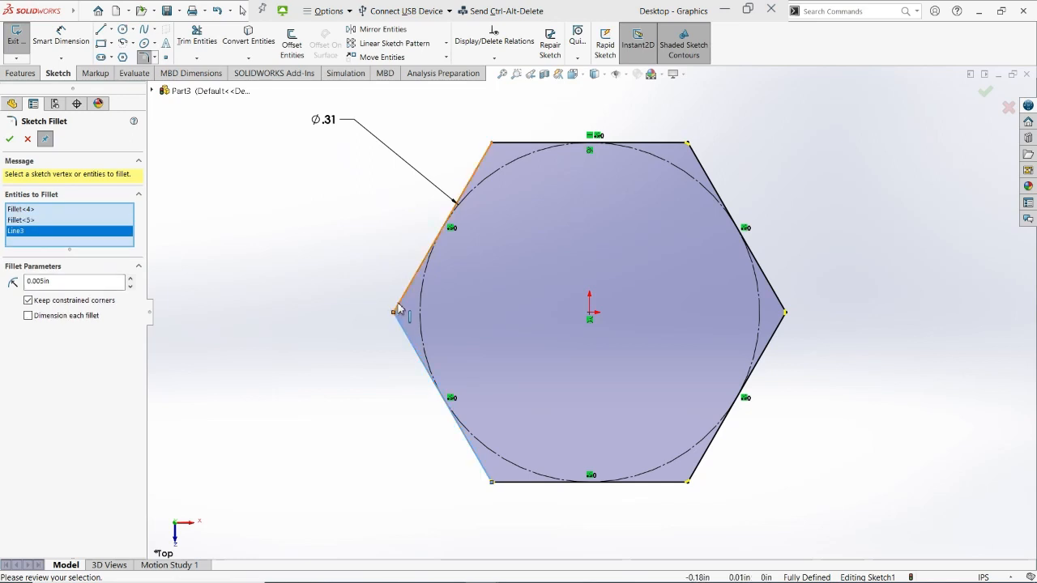
Change the sketch fillet radius to 0.008 in, include the hexagon's upper-left corner, apply the fillets and exit the sketch
left_click_drag(47, 282, 37, 281)
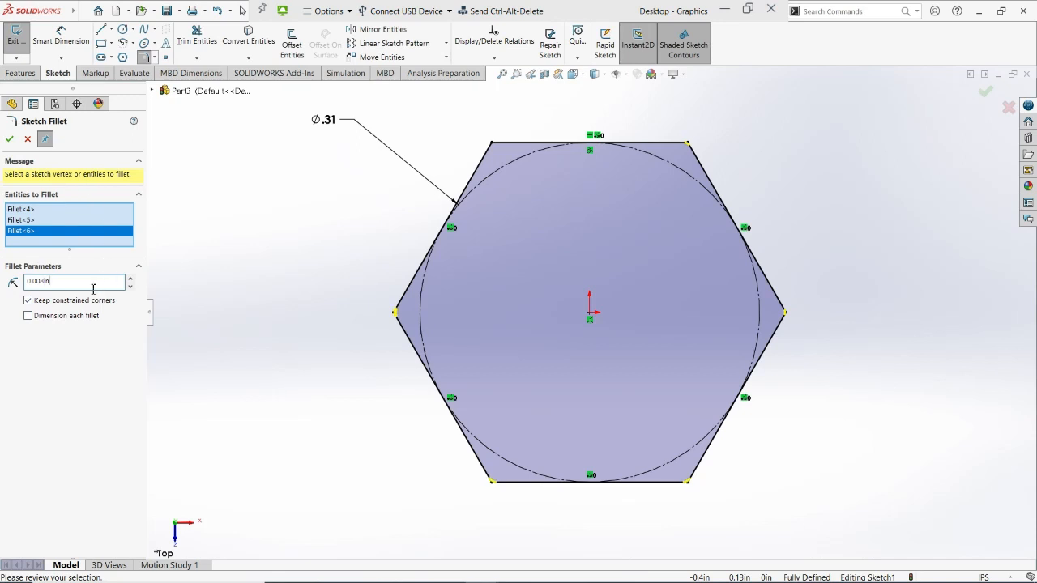
left_click(492, 142)
left_click(10, 138)
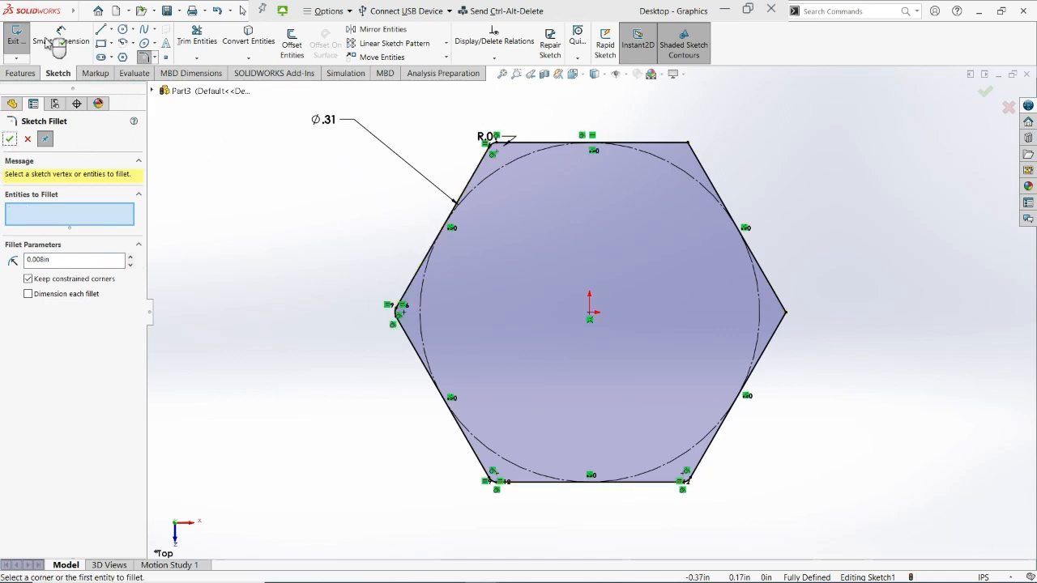
left_click(16, 36)
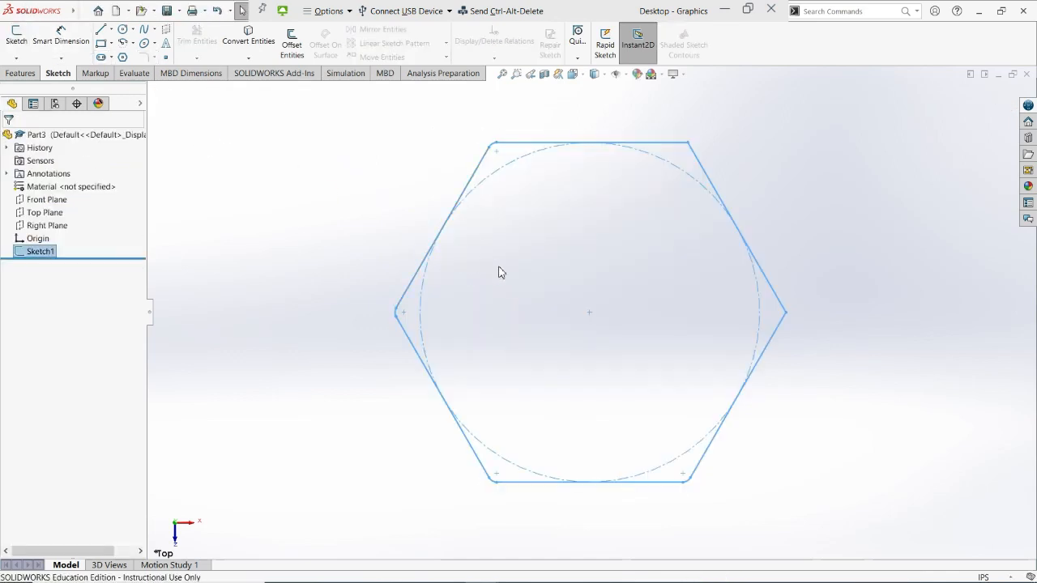
Extrude the filleted hexagon sketch as a solid boss with a blind depth of 5/32 in
left_click(19, 74)
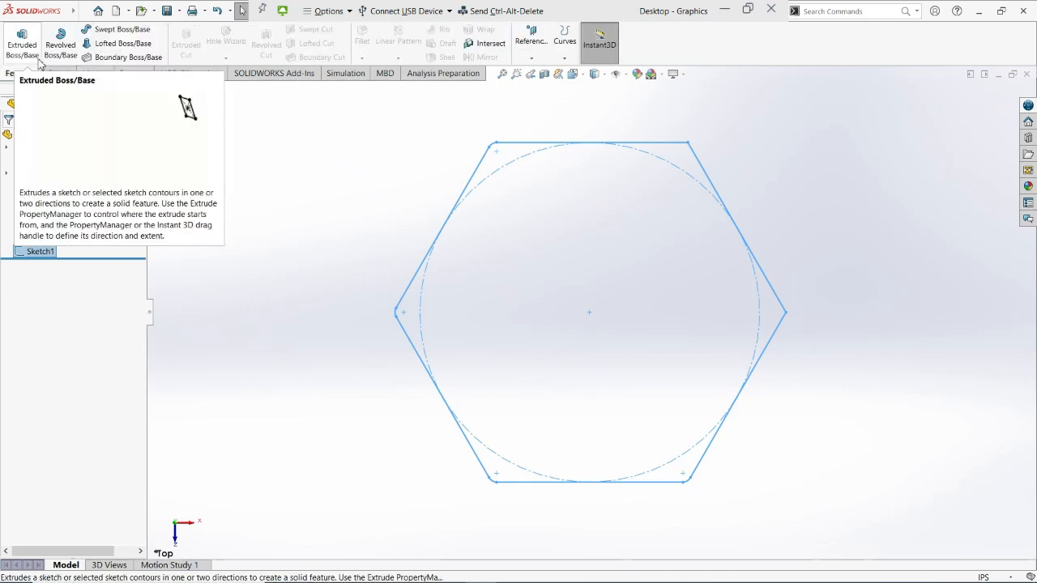
left_click(25, 49)
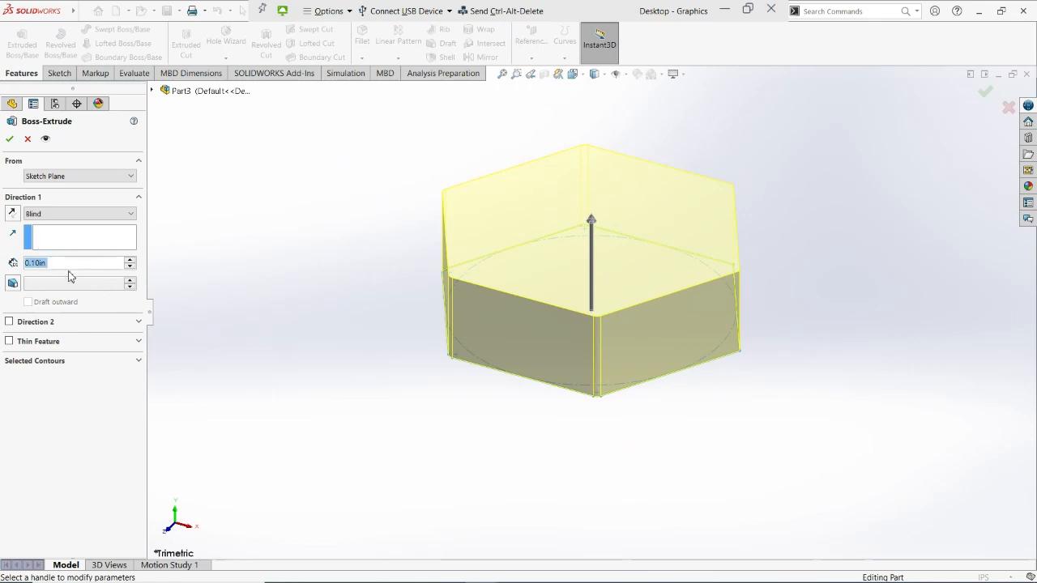
type(".25")
key("Return")
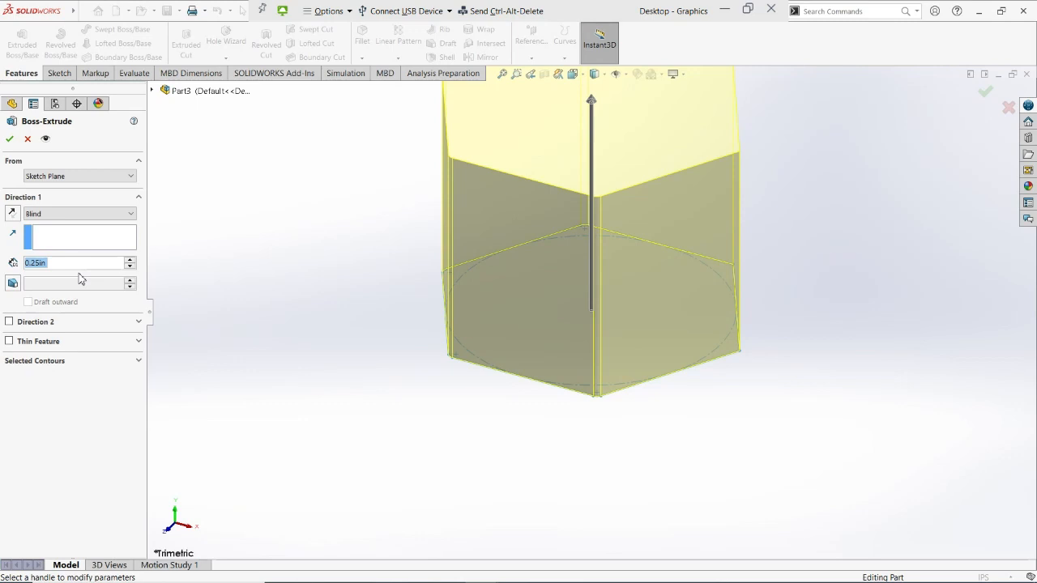
type("5/32")
key("Return")
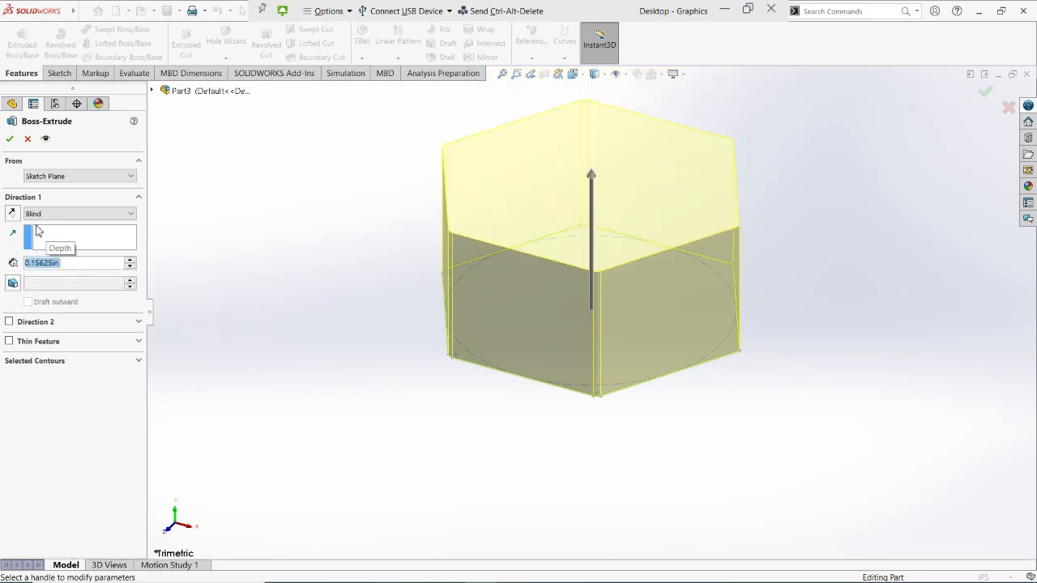
left_click(9, 138)
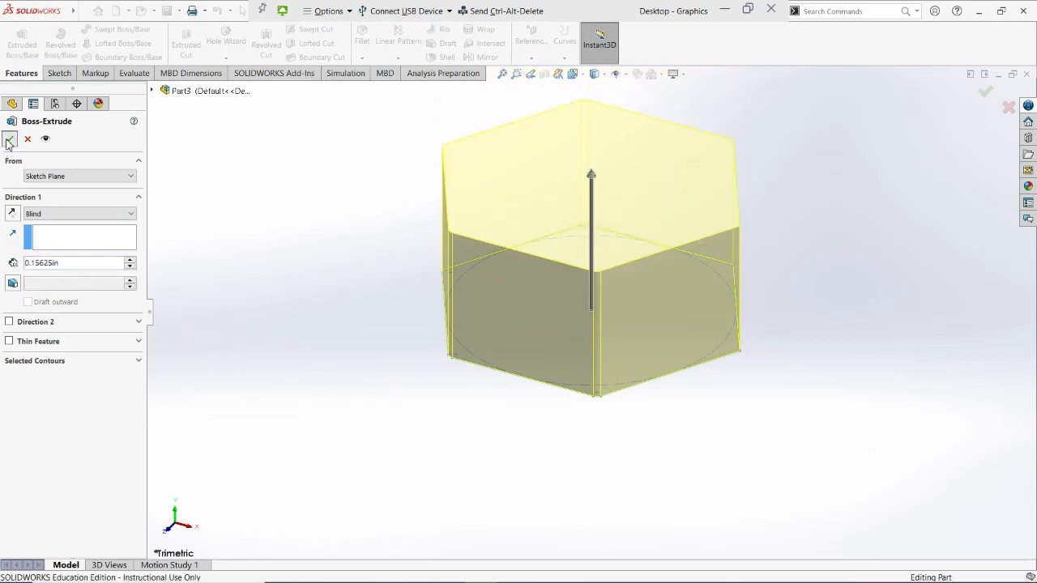
Start a sketch on the extruded hexagon's top face and draw a circle about 0.22 in in diameter centred on the origin
left_click(272, 187)
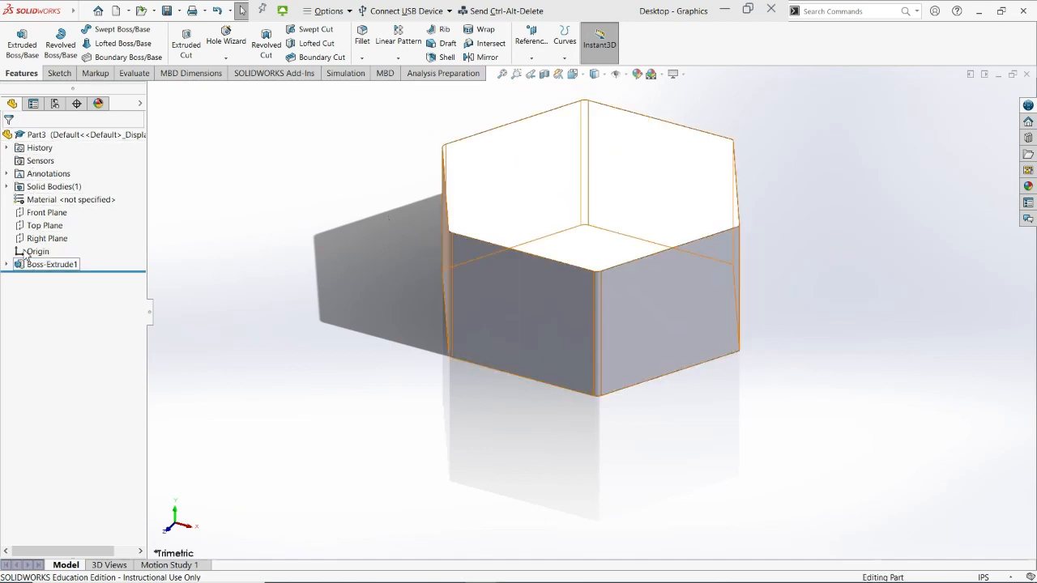
left_click(604, 193)
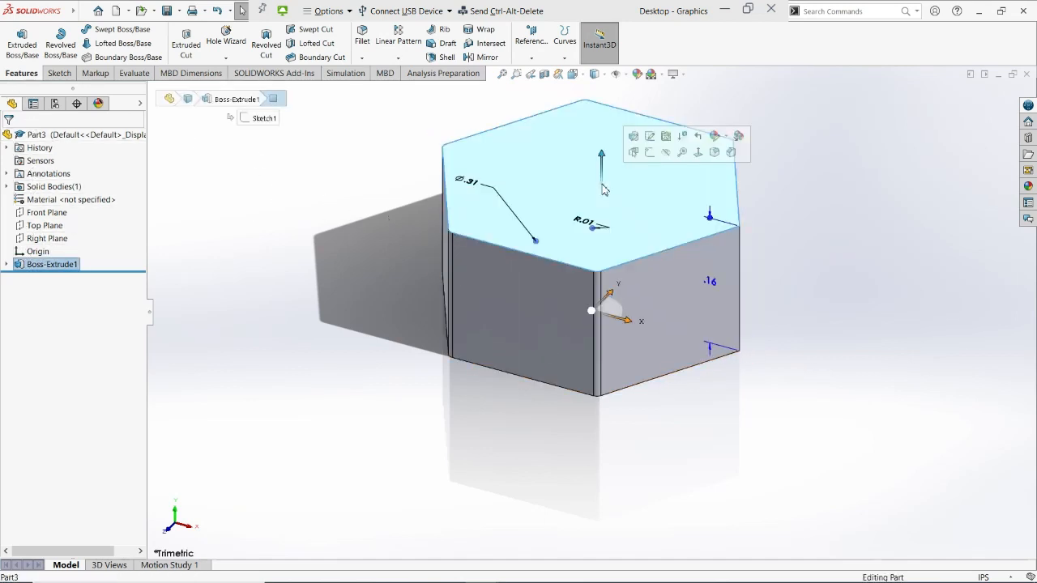
left_click(59, 73)
left_click(18, 44)
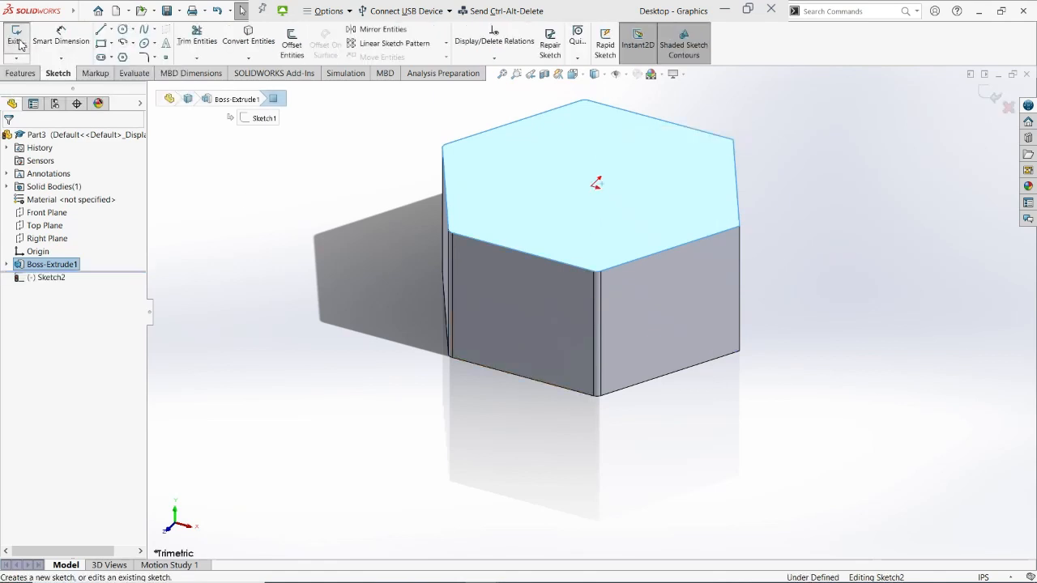
left_click(122, 30)
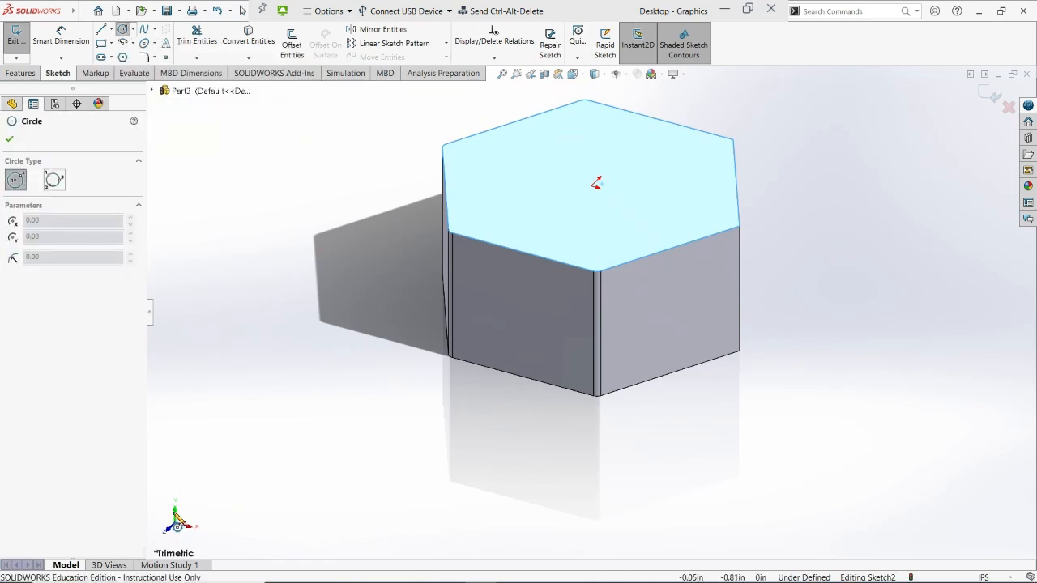
left_click(174, 513)
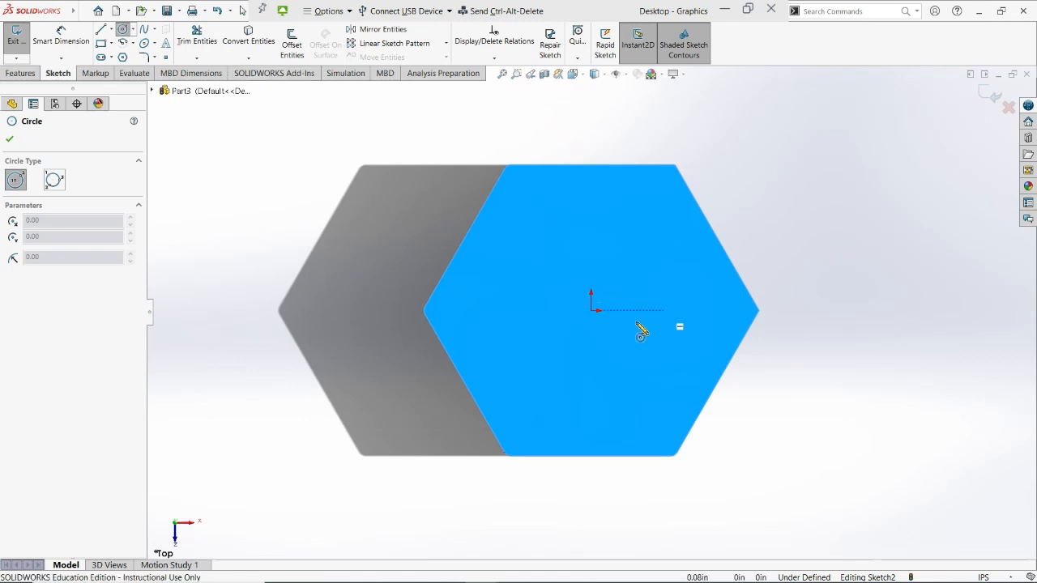
left_click(595, 311)
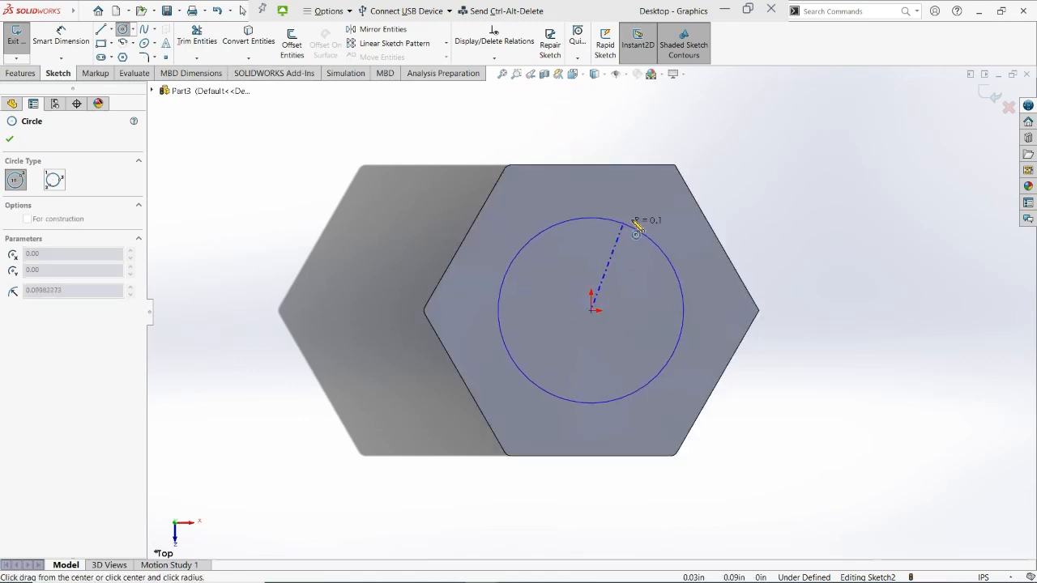
left_click(633, 219)
Dimension the circle on the top face with a diameter of 0.25 in
left_click(73, 34)
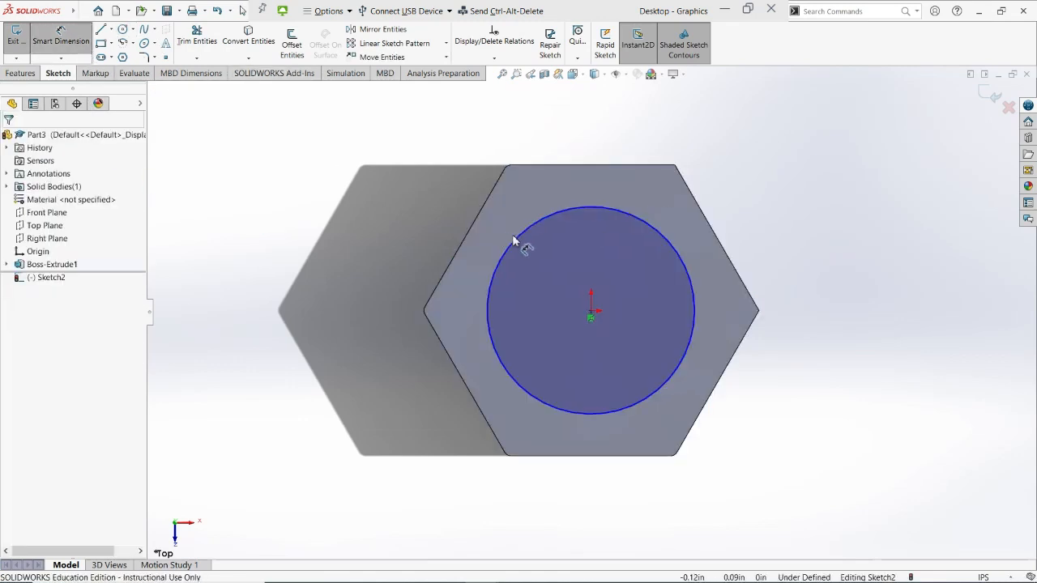
left_click(523, 234)
left_click(407, 196)
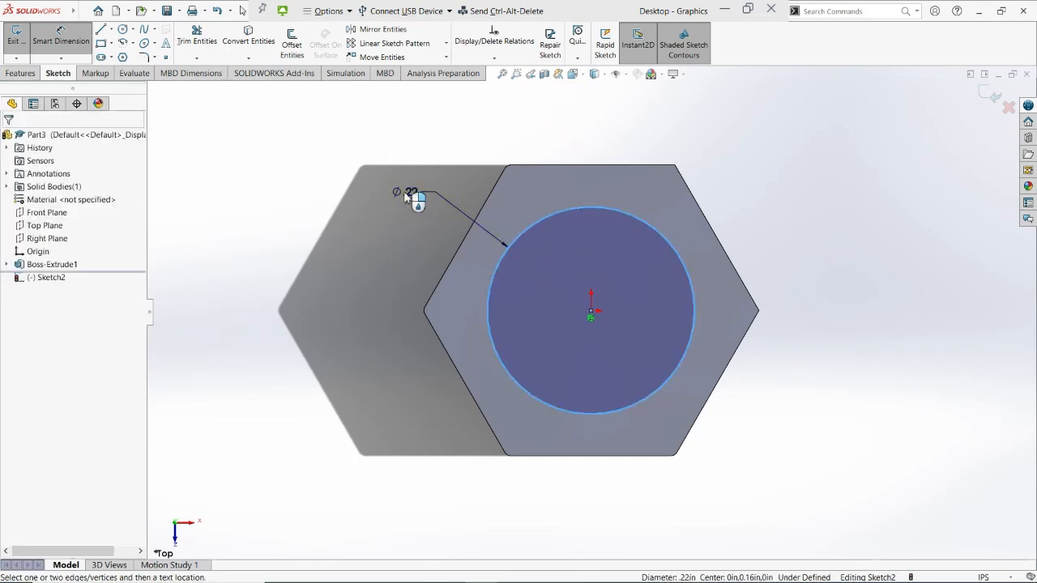
type(".25")
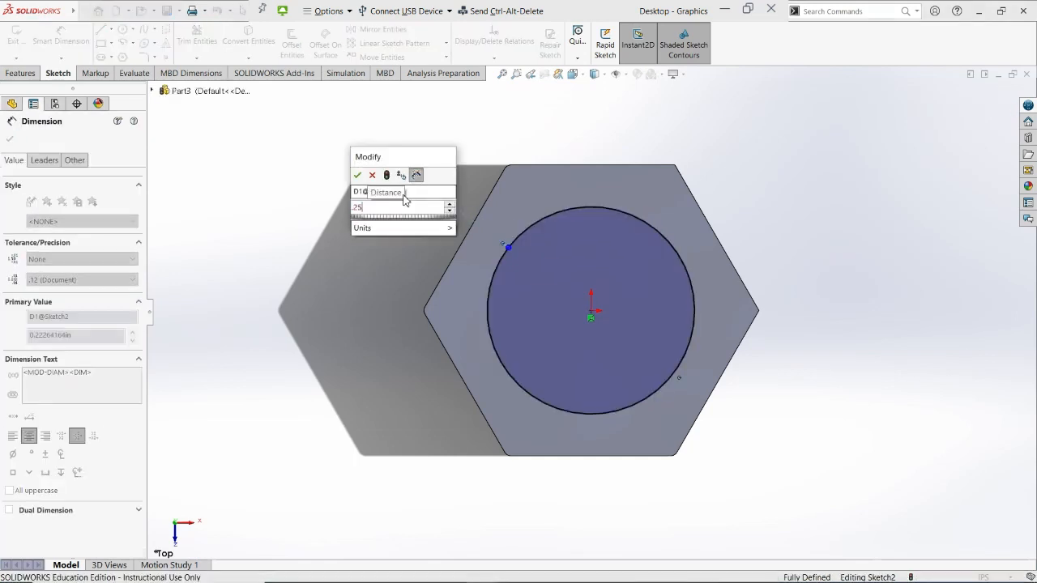
key("Return")
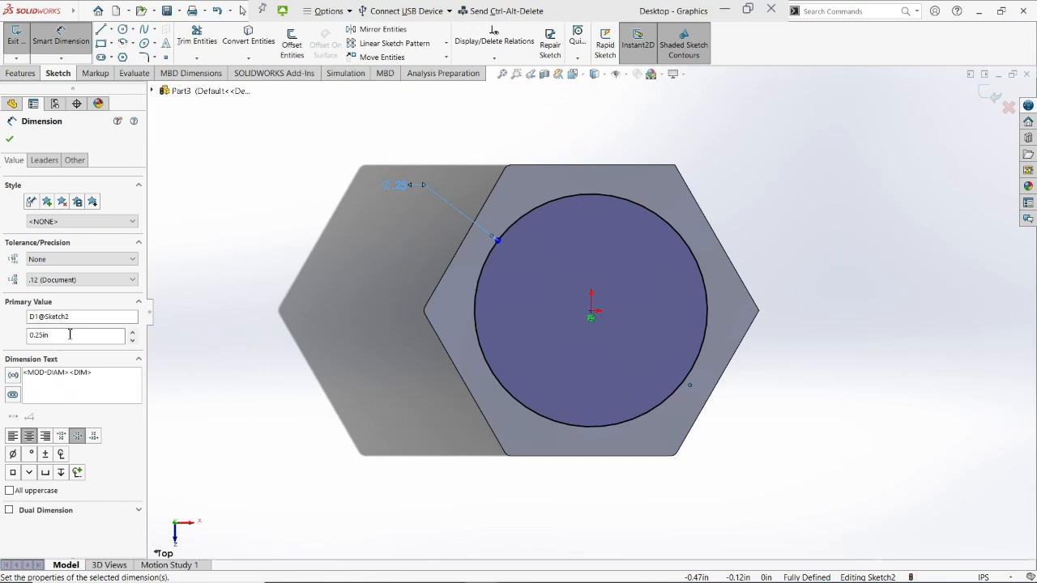
key("Escape")
Convert the 0.25 in circle to construction geometry and exit the sketch
left_click(572, 197)
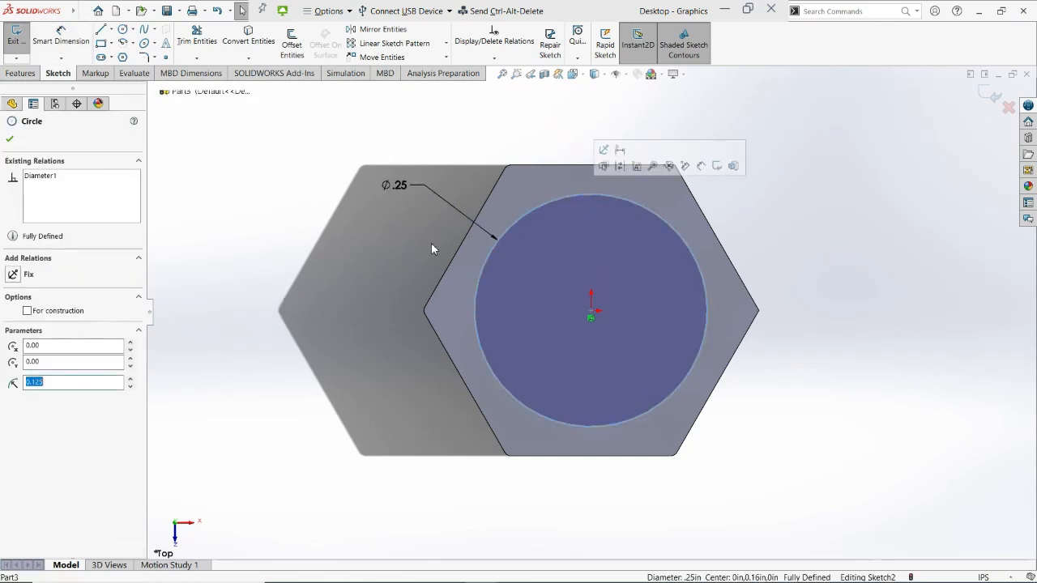
left_click(28, 311)
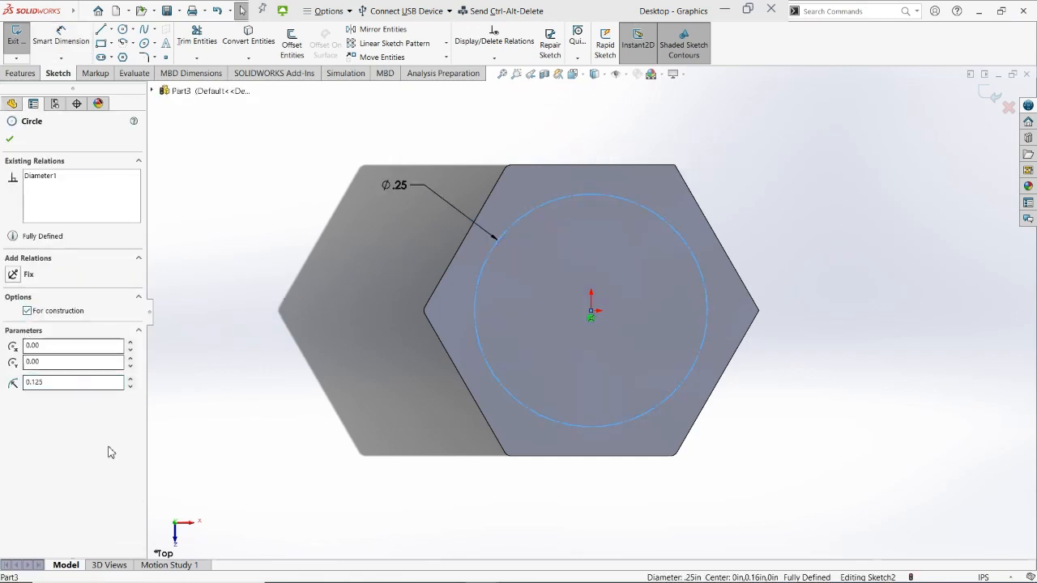
left_click(16, 41)
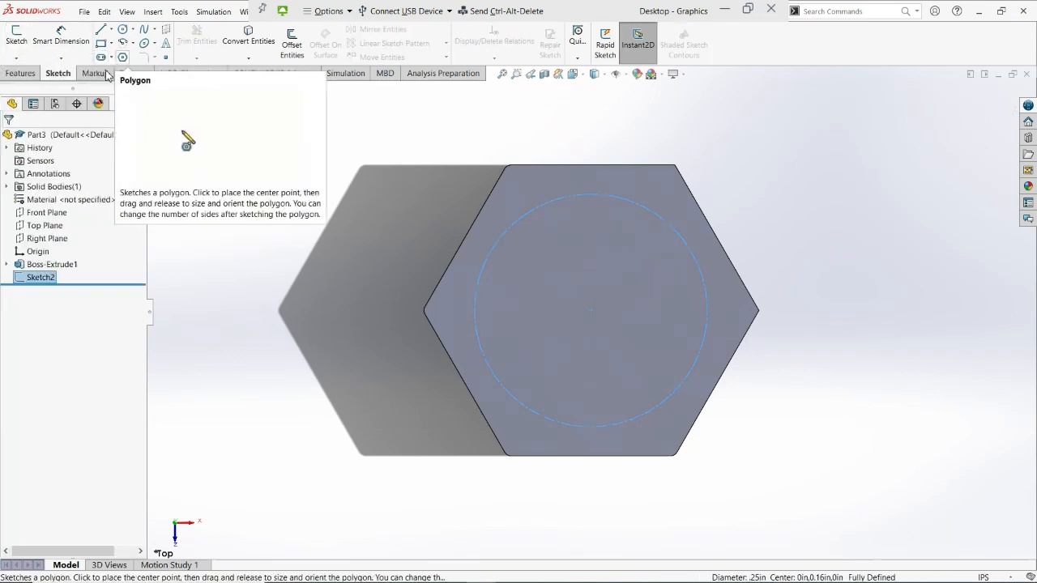
Start a Hole Wizard hole and specify an ANSI Inch bottoming tapped hole, size 1/4-20, with hole and thread through all
left_click(20, 73)
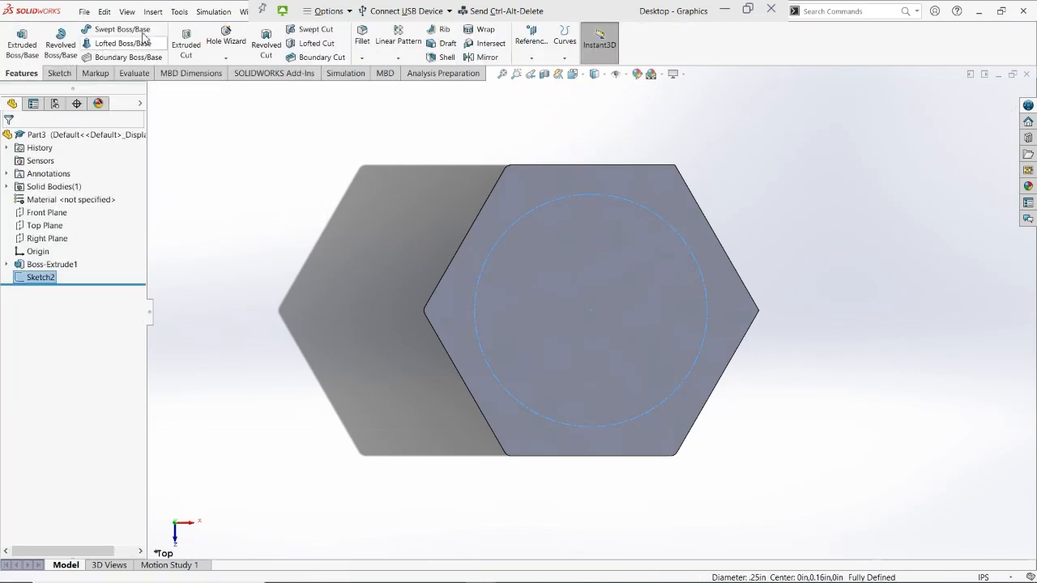
left_click(213, 12)
left_click(152, 144)
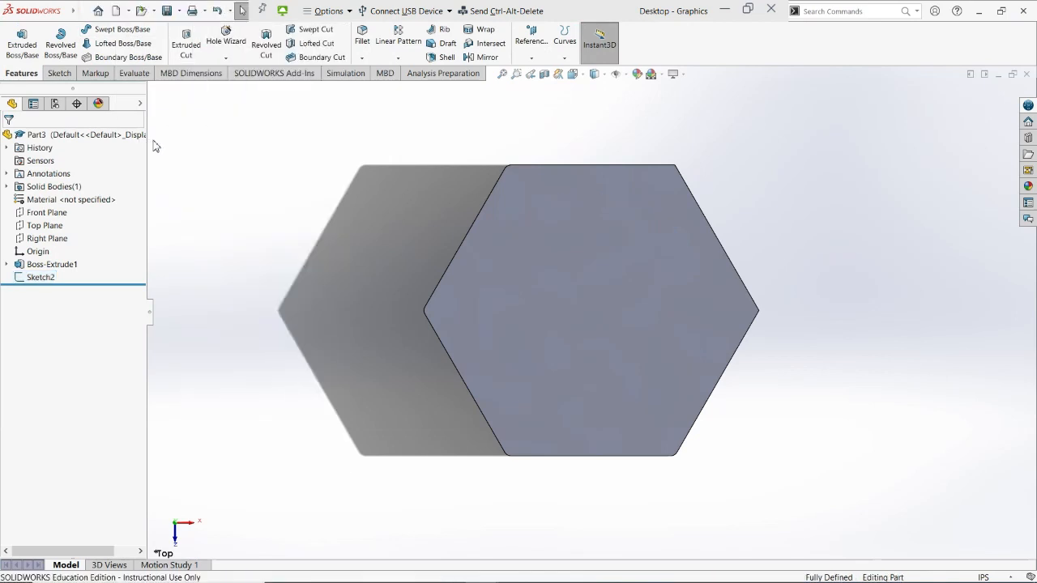
left_click(224, 47)
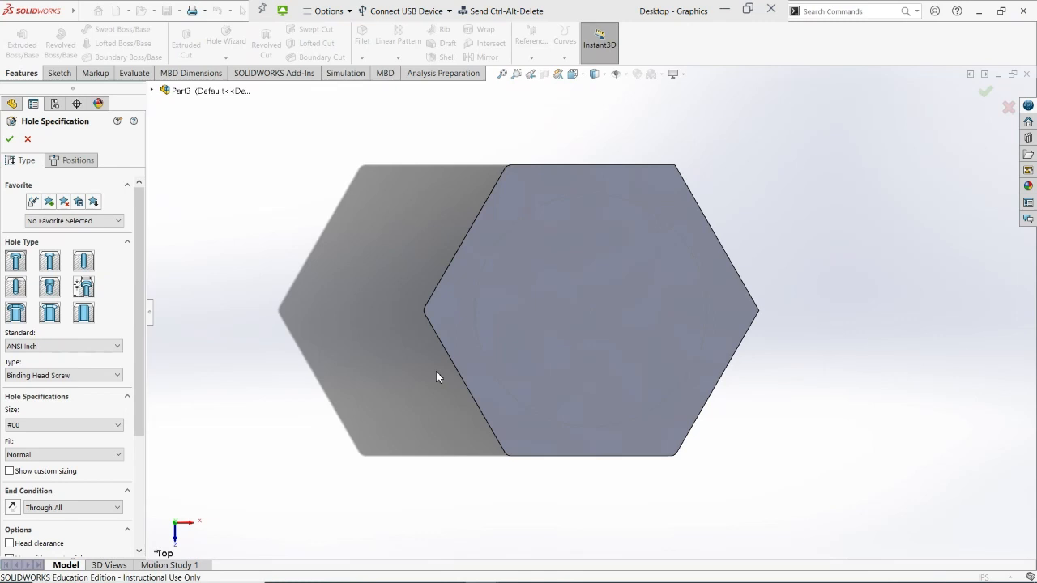
middle_click_drag(592, 448, 592, 377)
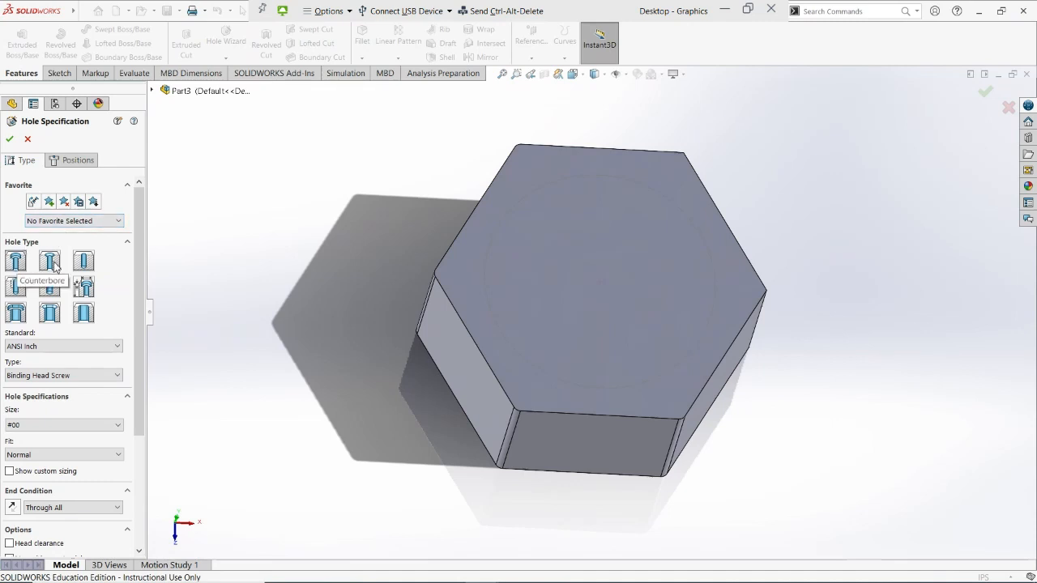
left_click(15, 289)
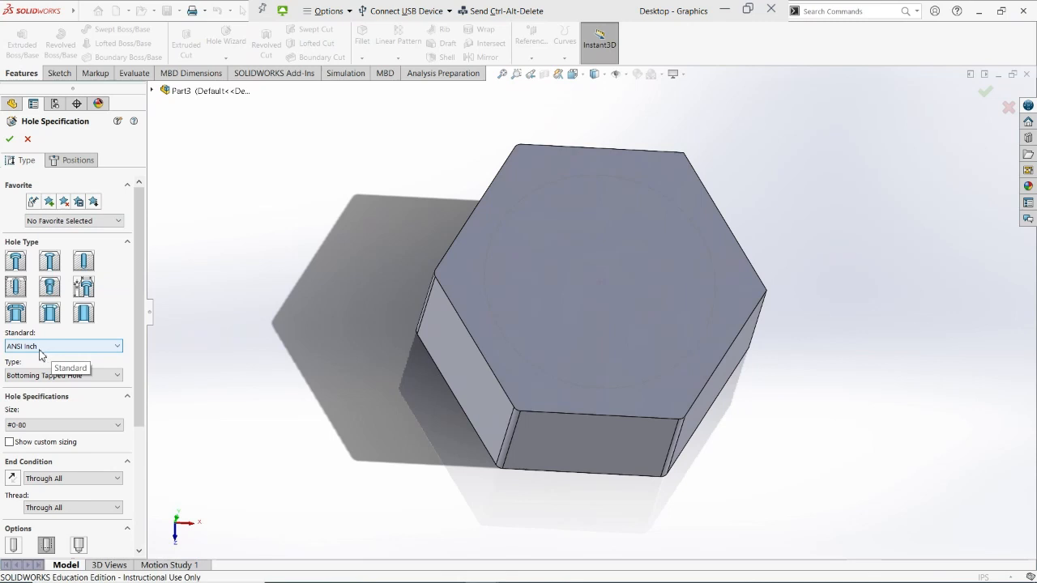
left_click(111, 425)
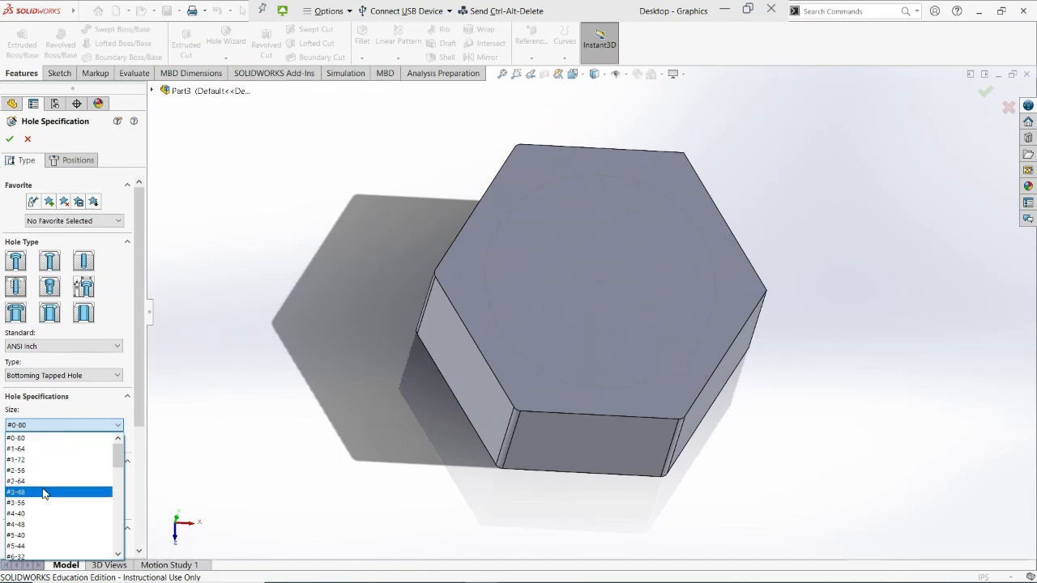
scroll(45, 496, "down", 3)
scroll(44, 507, "down", 2)
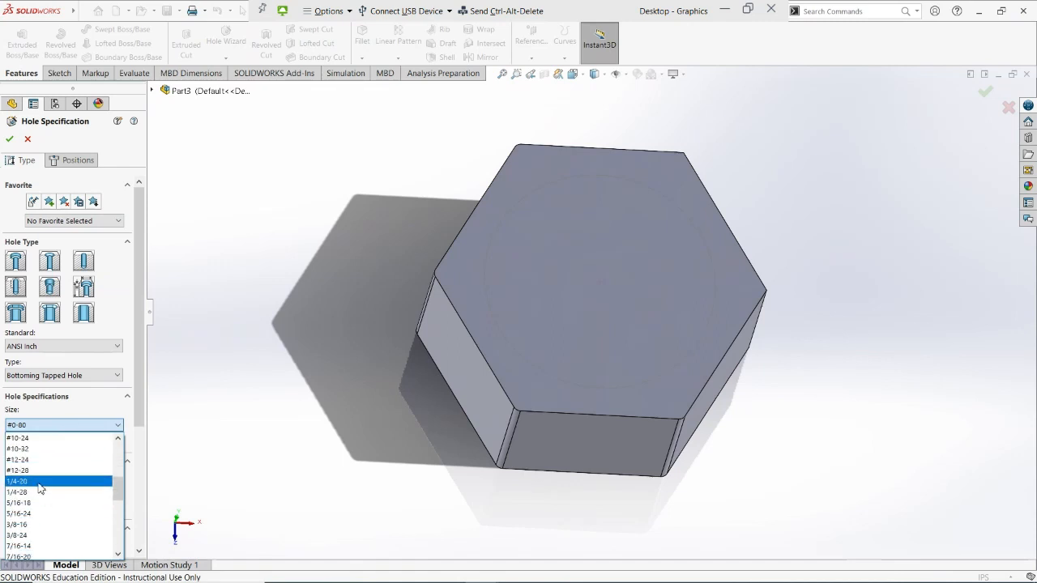
left_click(38, 482)
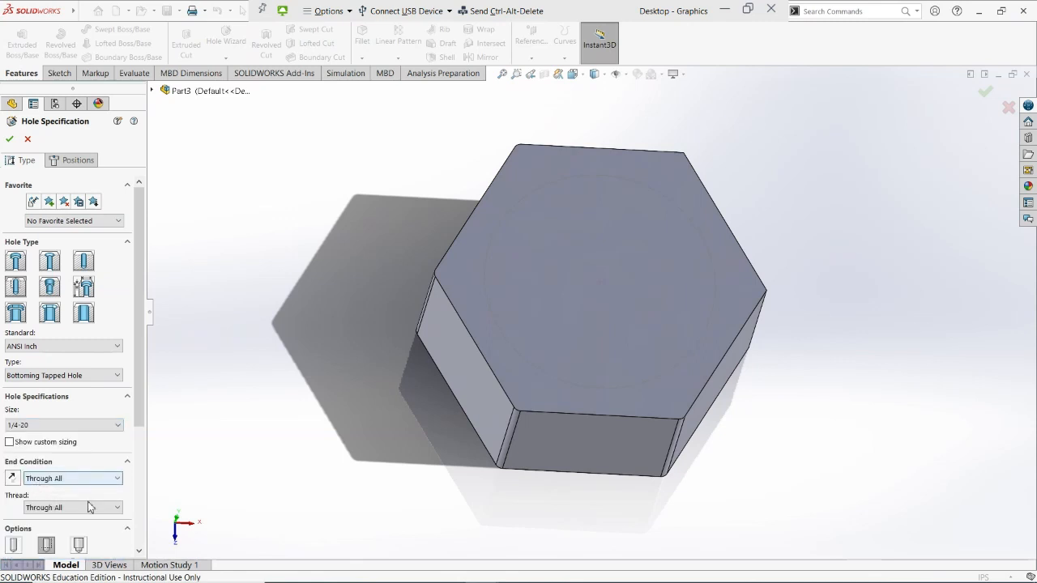
scroll(89, 498, "down", 3)
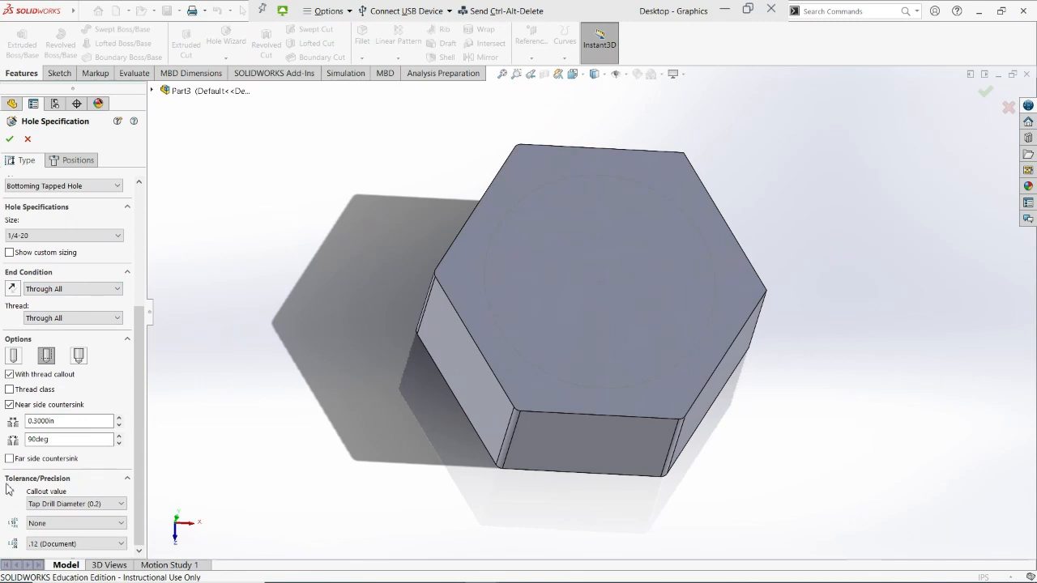
Position the tapped hole on the hexagon's top face, centred on the origin
left_click(65, 162)
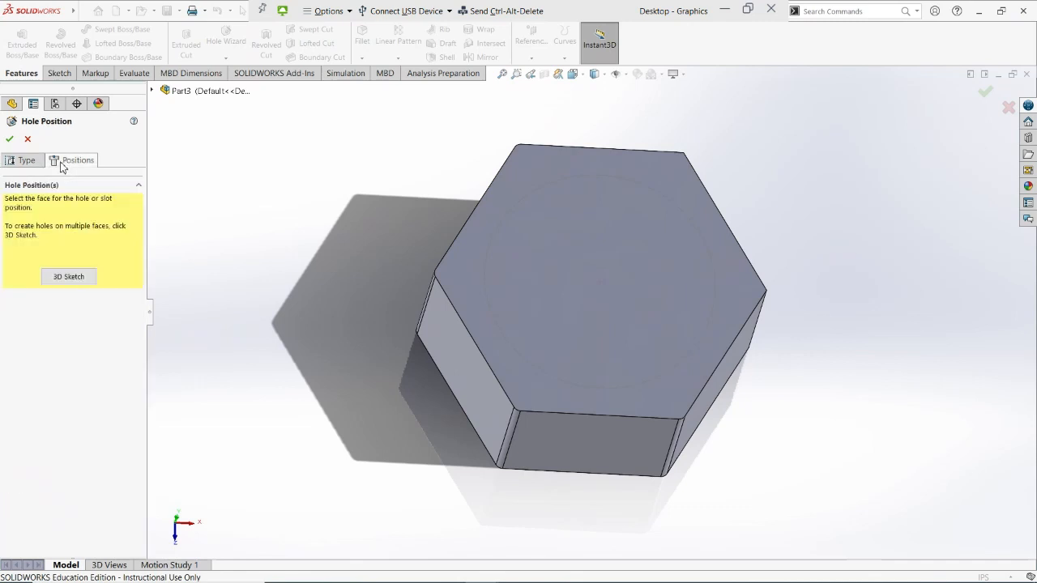
left_click(22, 166)
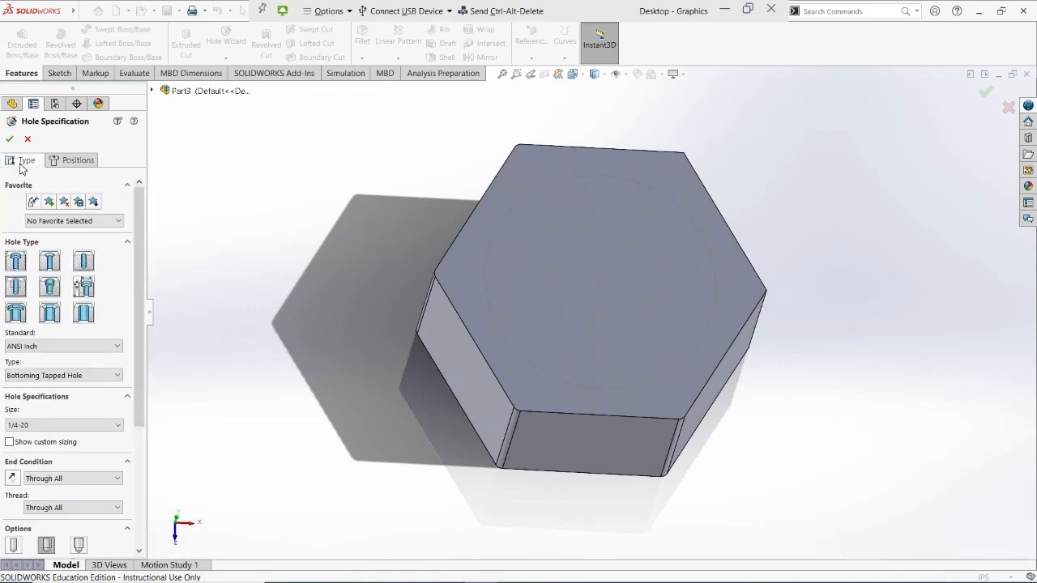
left_click(65, 162)
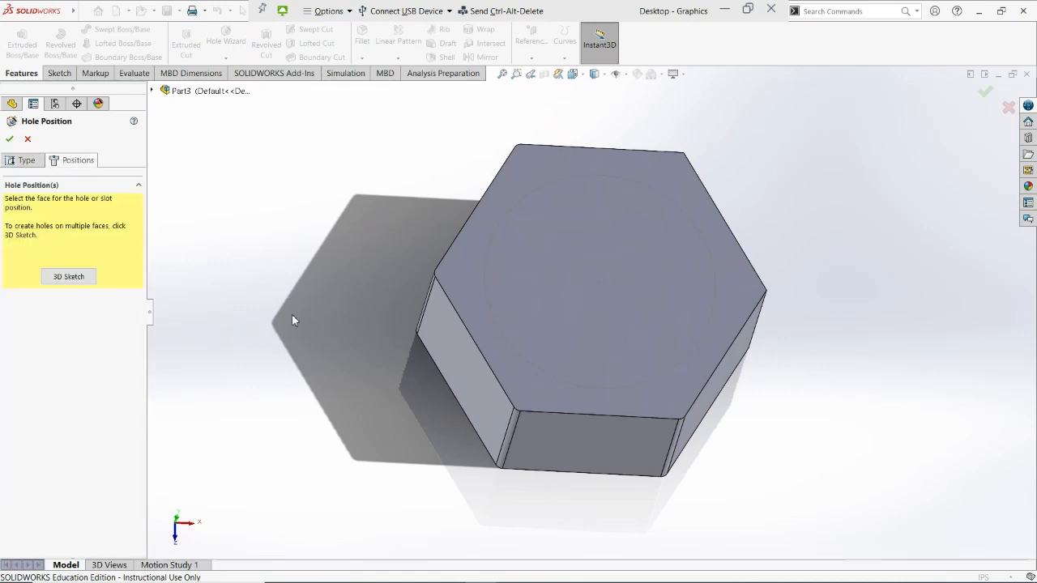
left_click(532, 248)
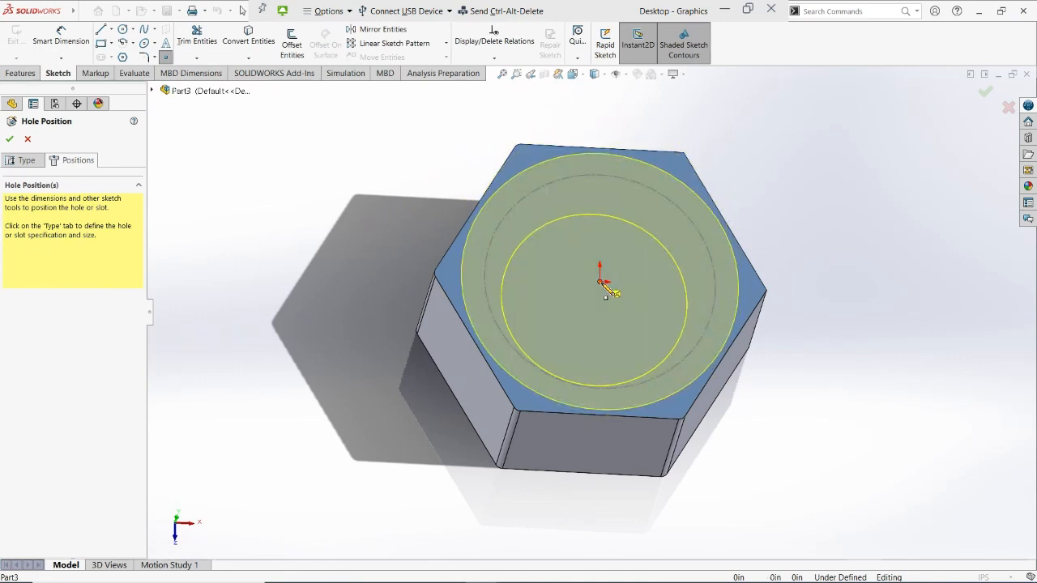
left_click(600, 282)
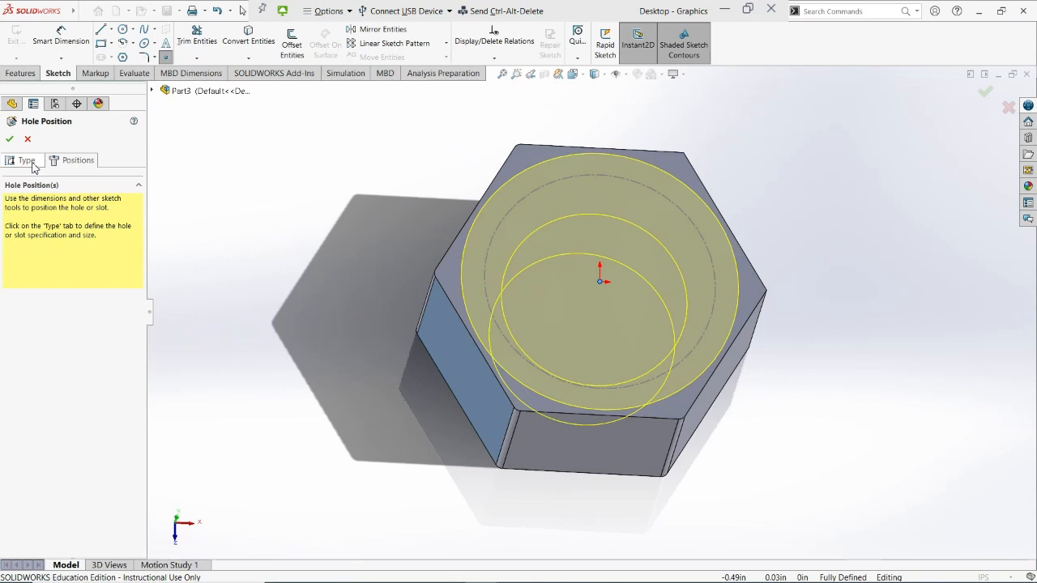
Turn off the near side countersink in the hole specification and create the tapped hole
left_click(26, 160)
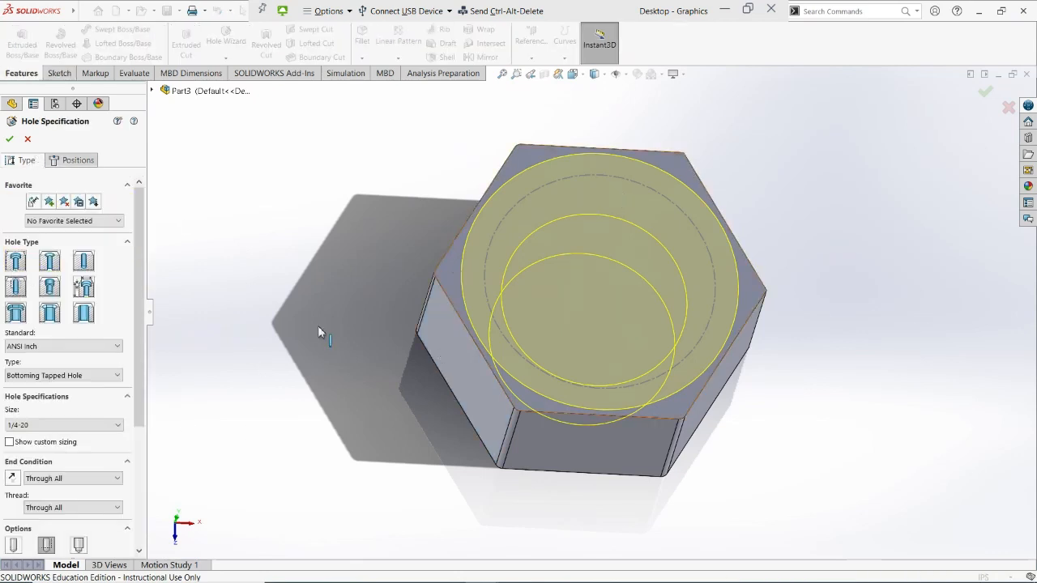
scroll(89, 448, "down", 5)
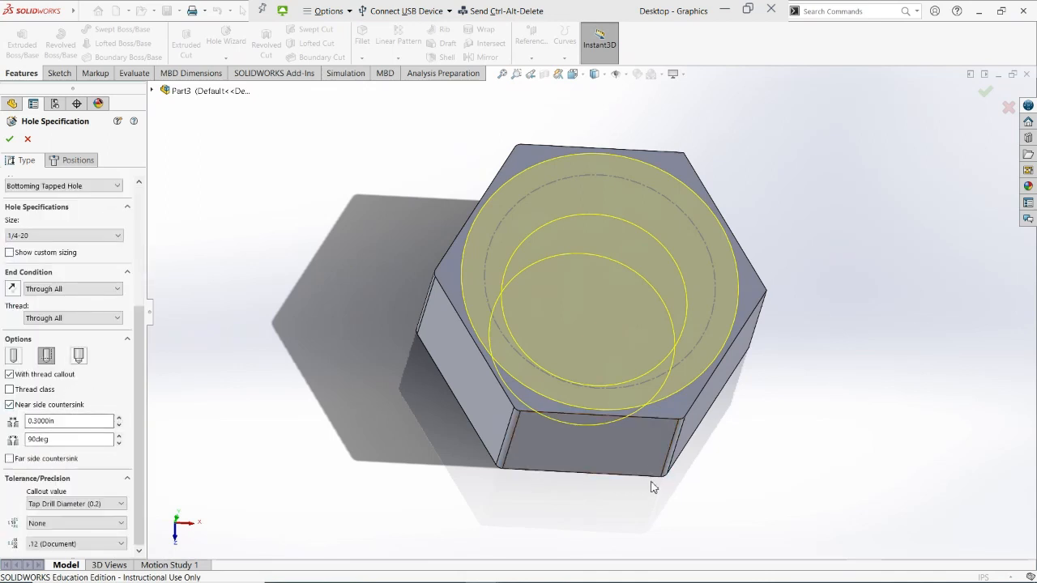
middle_click_drag(654, 484, 670, 405)
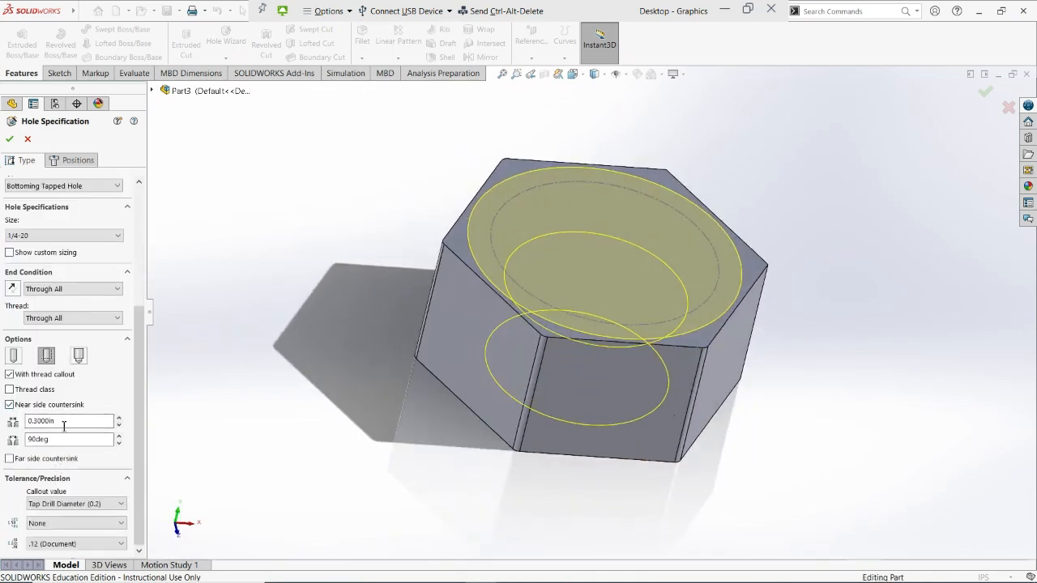
left_click(9, 404)
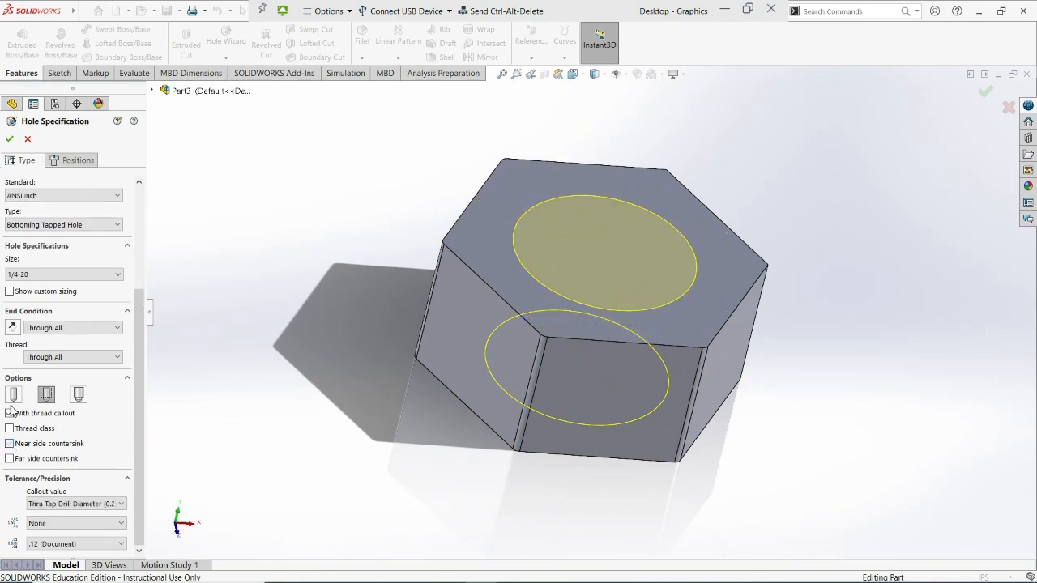
left_click(10, 140)
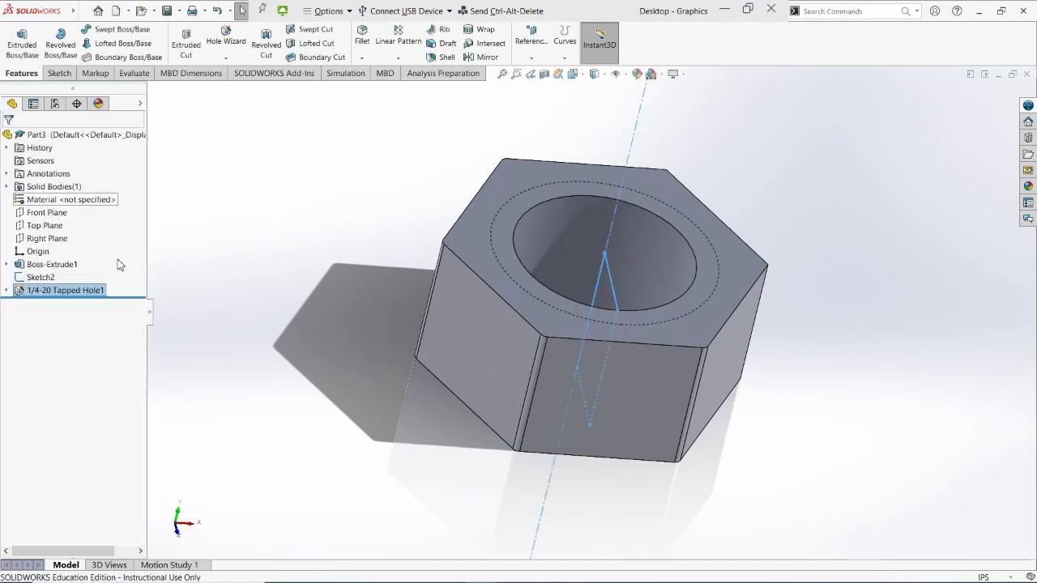
Edit the 1/4-20 tapped hole feature and change it to a plain hole, All Drill sizes, size 1/4, through all
middle_click_drag(431, 329, 319, 312)
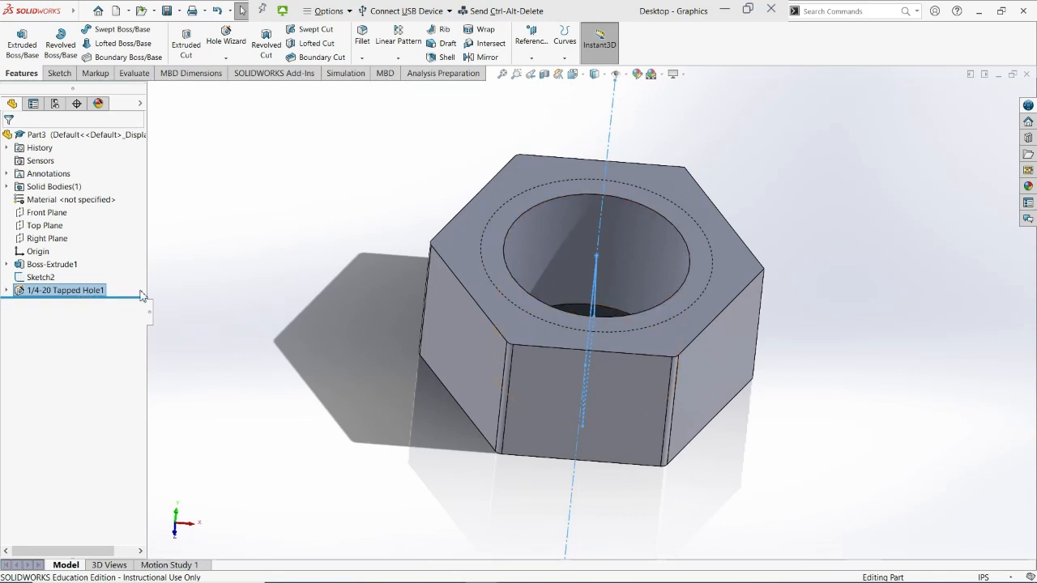
left_click(53, 294)
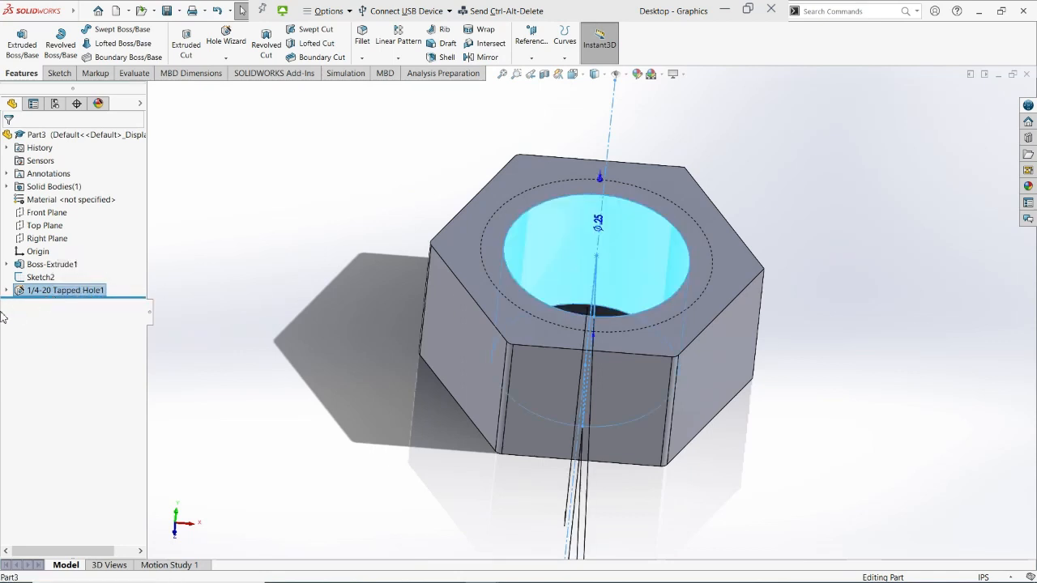
left_click(267, 411)
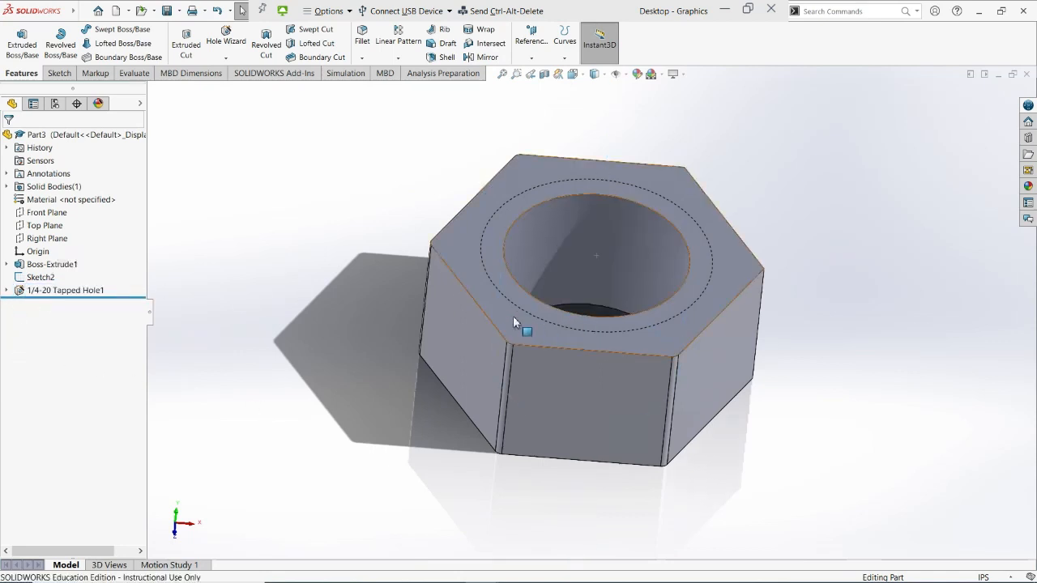
middle_click_drag(512, 316, 448, 320)
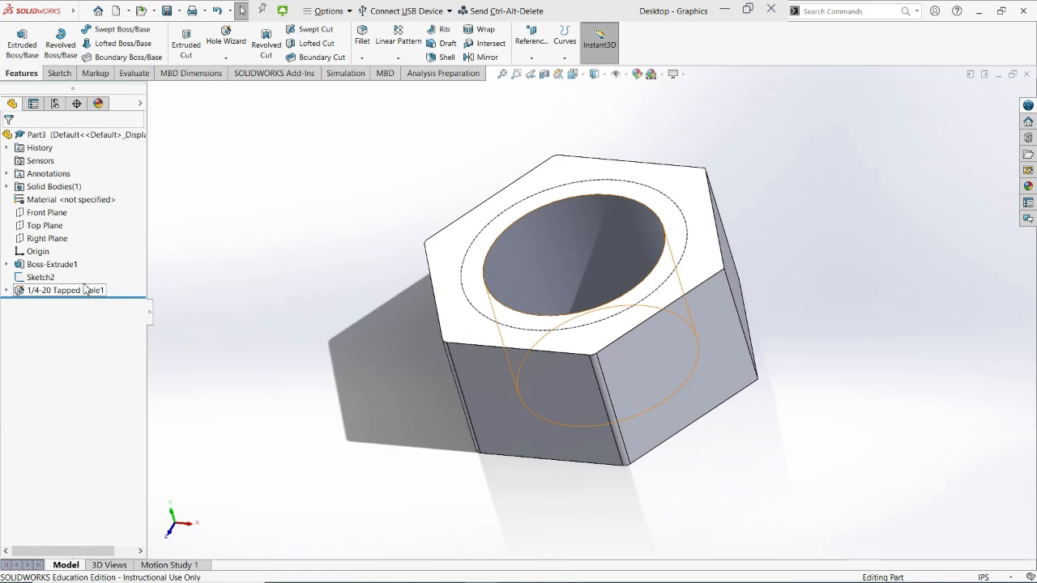
right_click(98, 300)
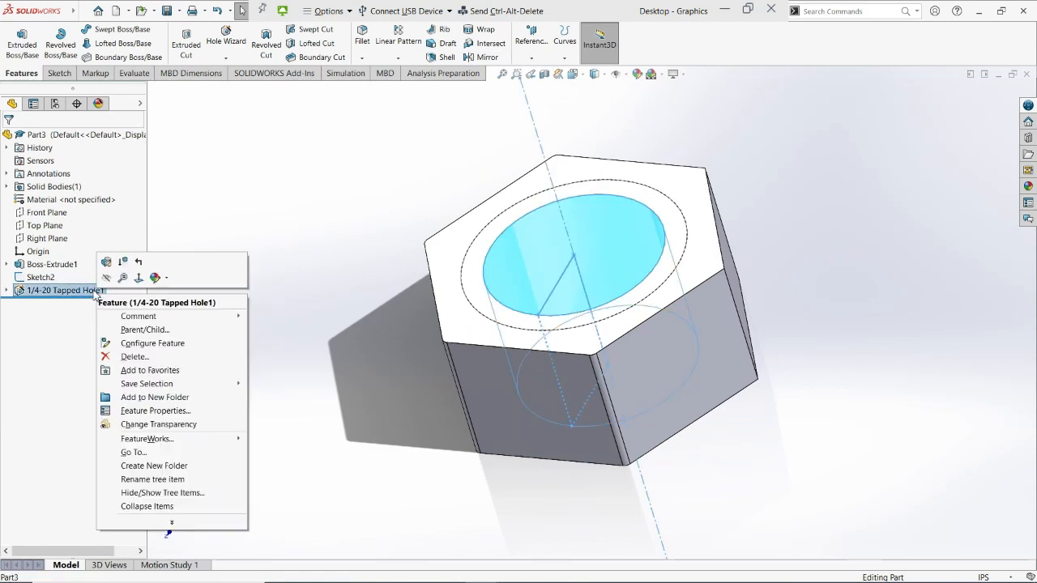
left_click(104, 264)
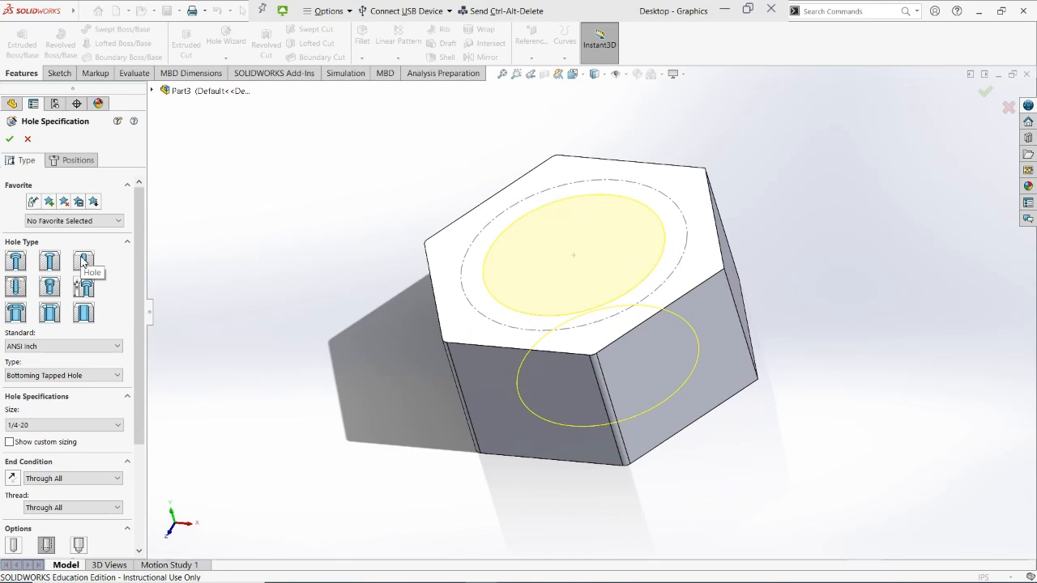
left_click(82, 260)
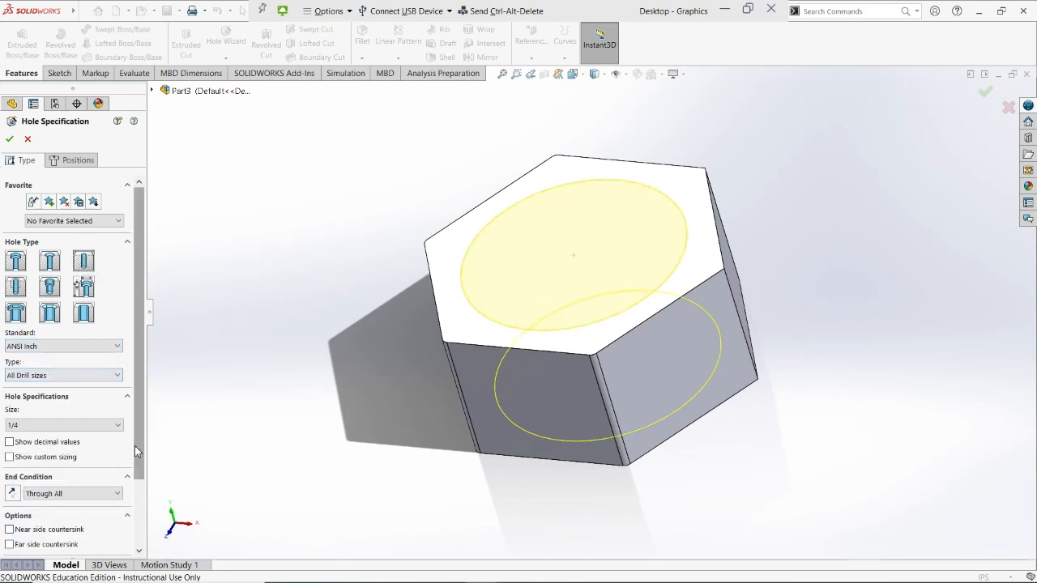
left_click_drag(138, 451, 127, 556)
left_click(97, 504)
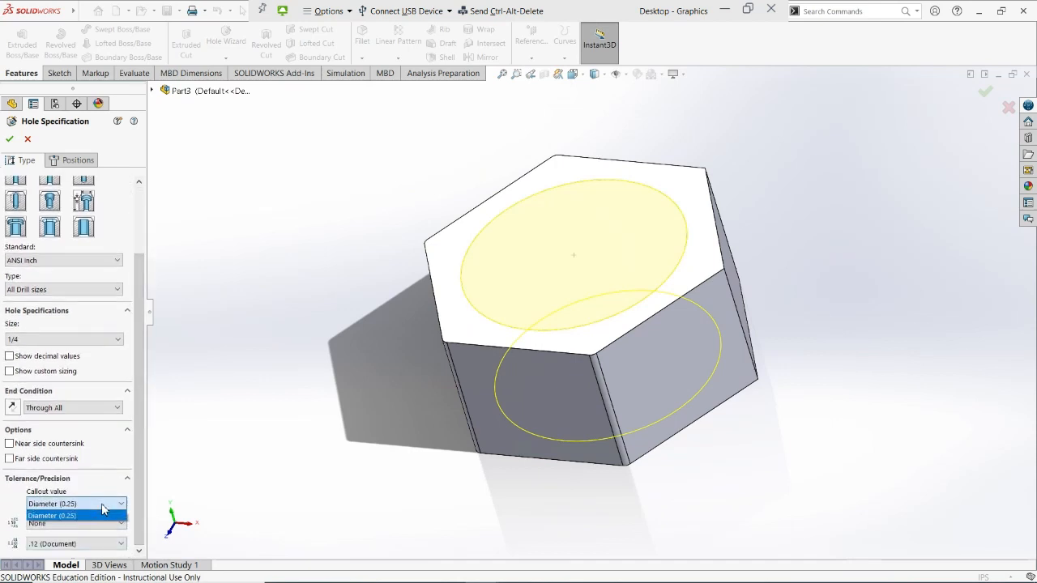
left_click(89, 512)
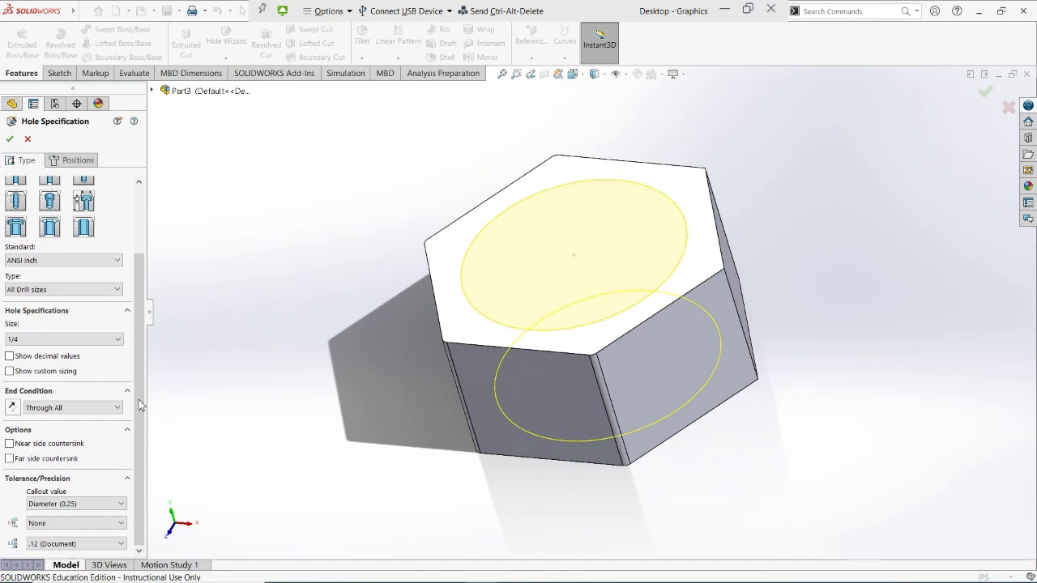
scroll(140, 381, "up", 3)
left_click(10, 140)
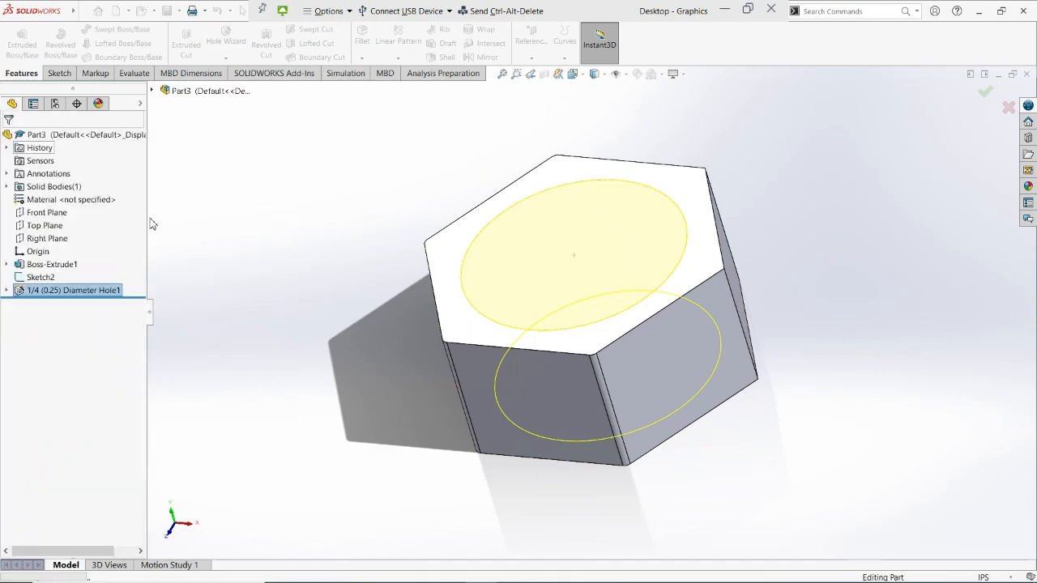
Reopen the plain hole's specification to review its settings and accept it without changes
middle_click_drag(461, 401, 489, 348)
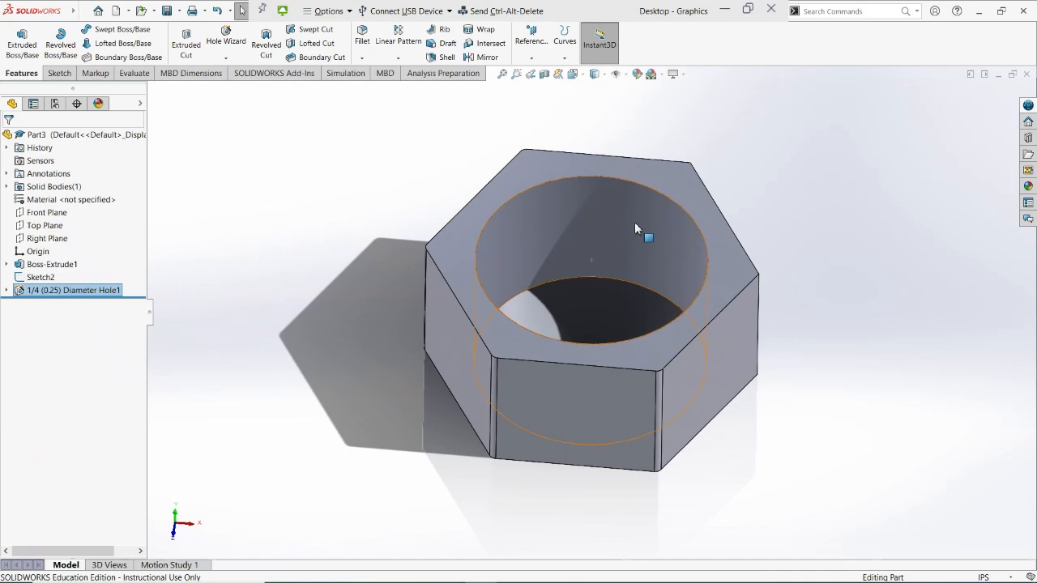
right_click(73, 291)
key("Escape")
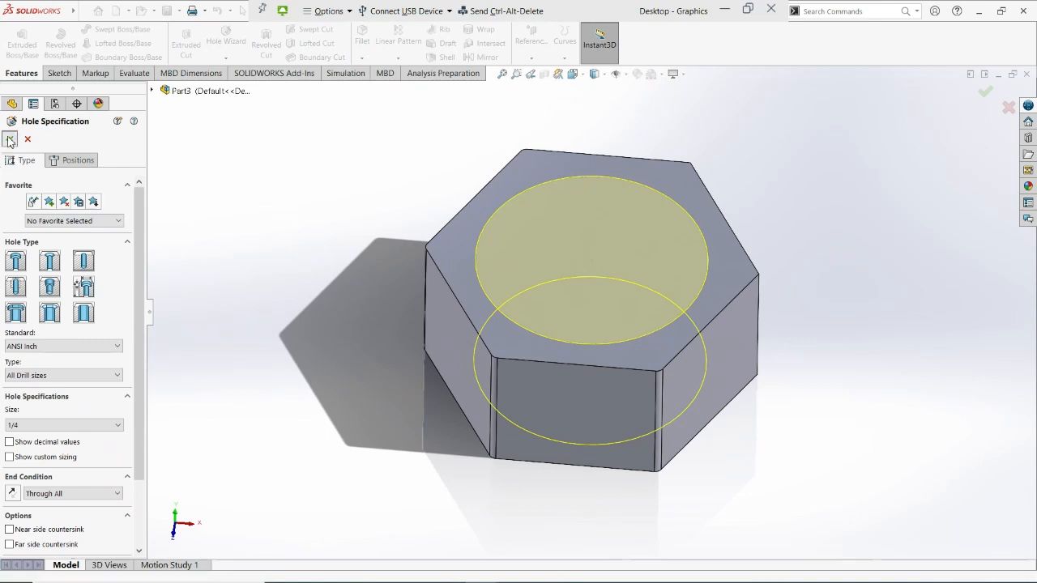
left_click(10, 139)
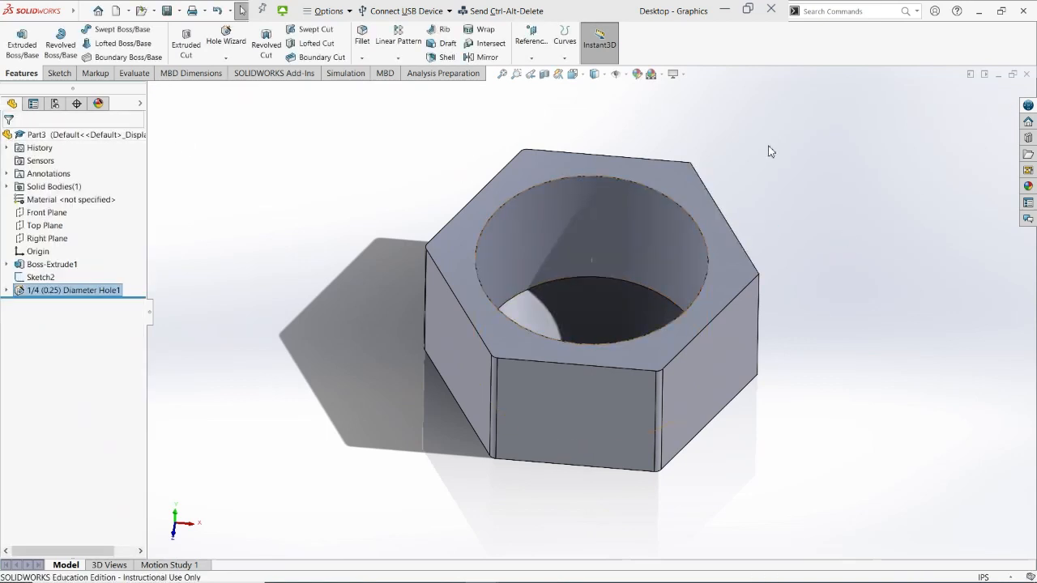